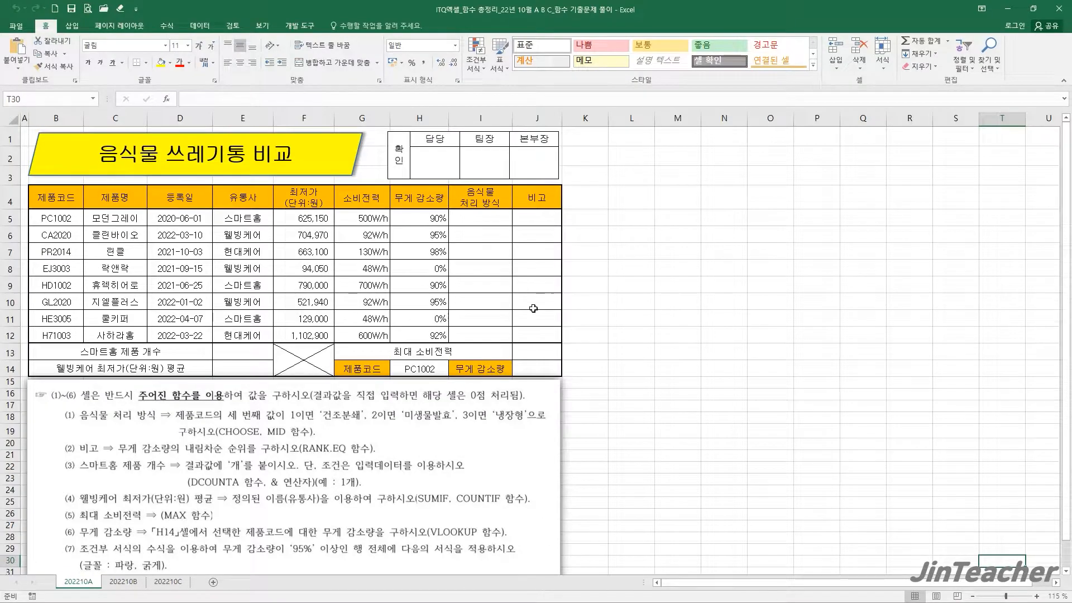
# Start a new conditional formatting rule on B5:J12 that uses a formula to determine which cells to format.
pyautogui.click(537, 303)
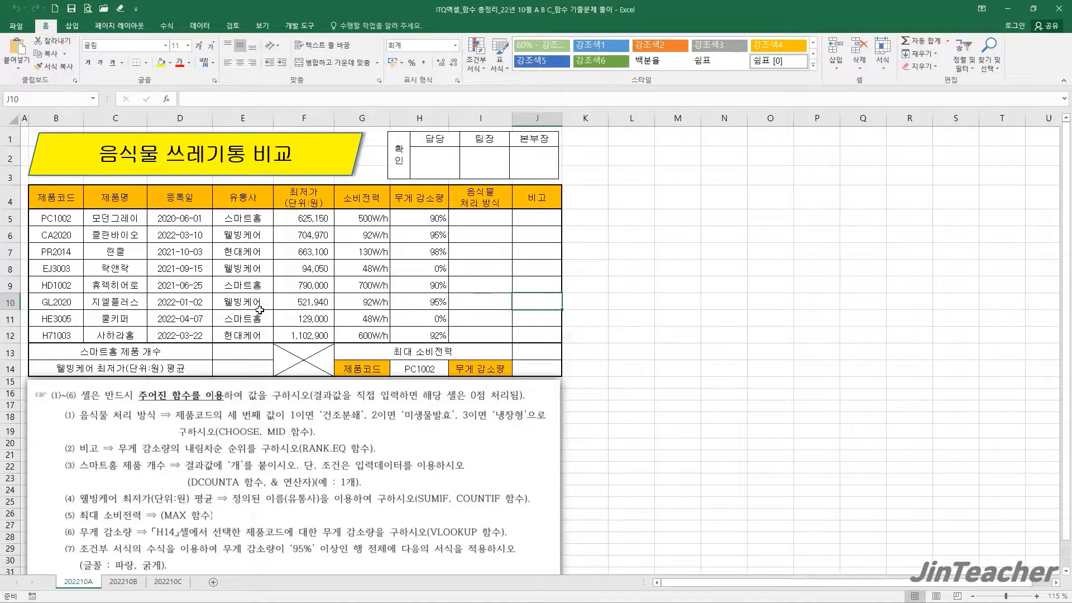
pyautogui.moveTo(64, 226); pyautogui.dragTo(537, 335)
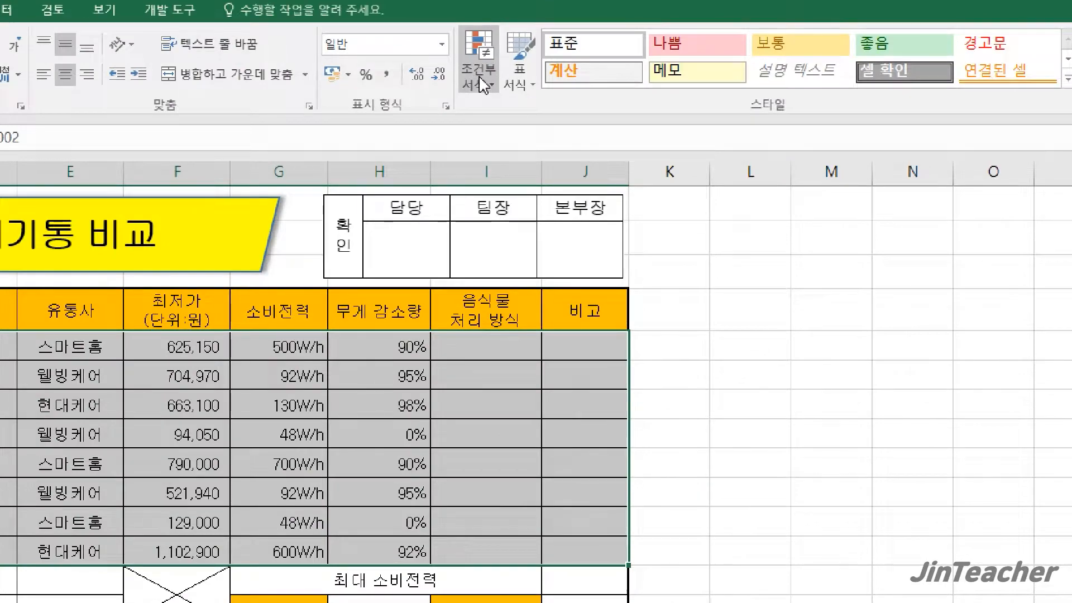
pyautogui.click(481, 85)
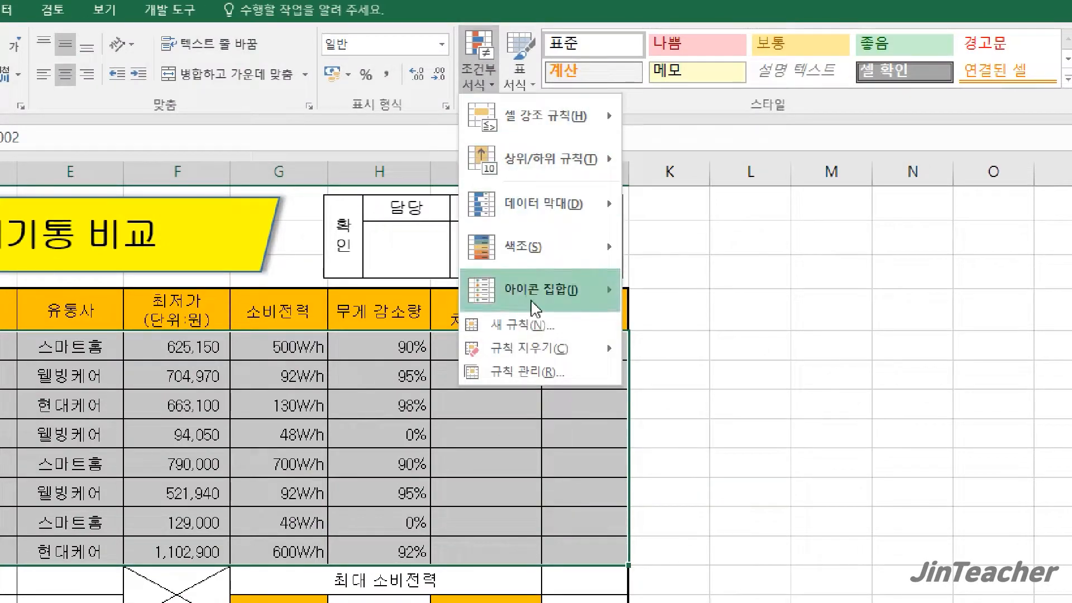
pyautogui.click(569, 328)
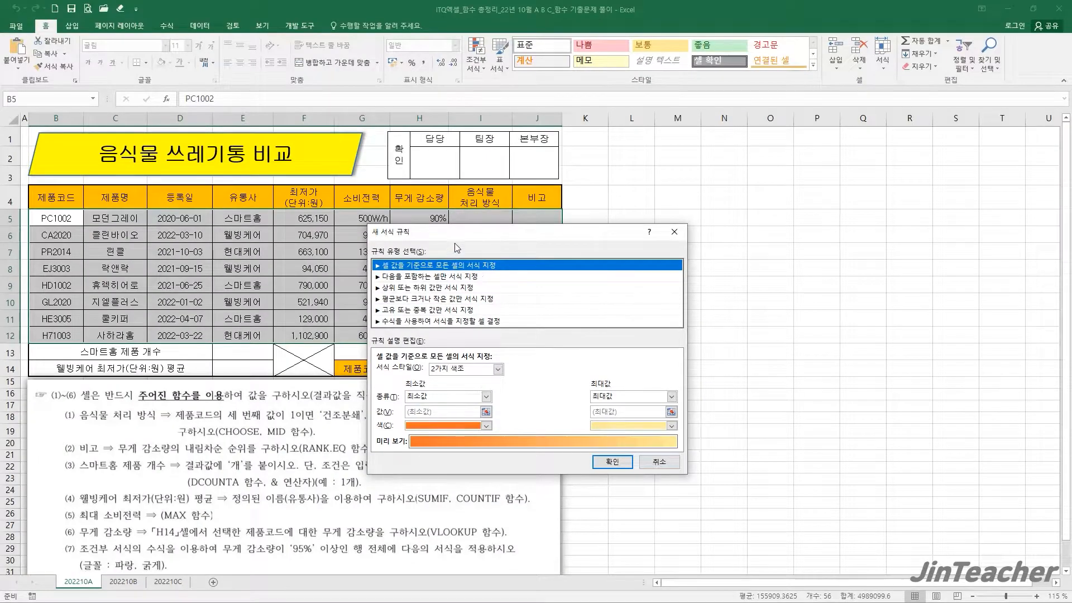
pyautogui.moveTo(459, 241); pyautogui.dragTo(452, 179)
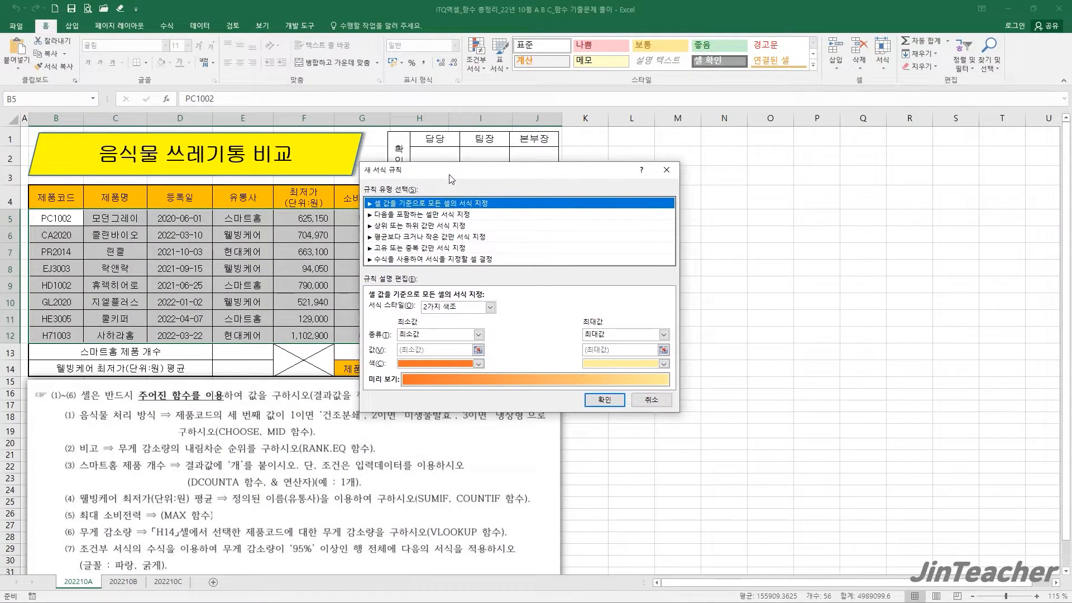
pyautogui.click(429, 259)
pyautogui.click(393, 310)
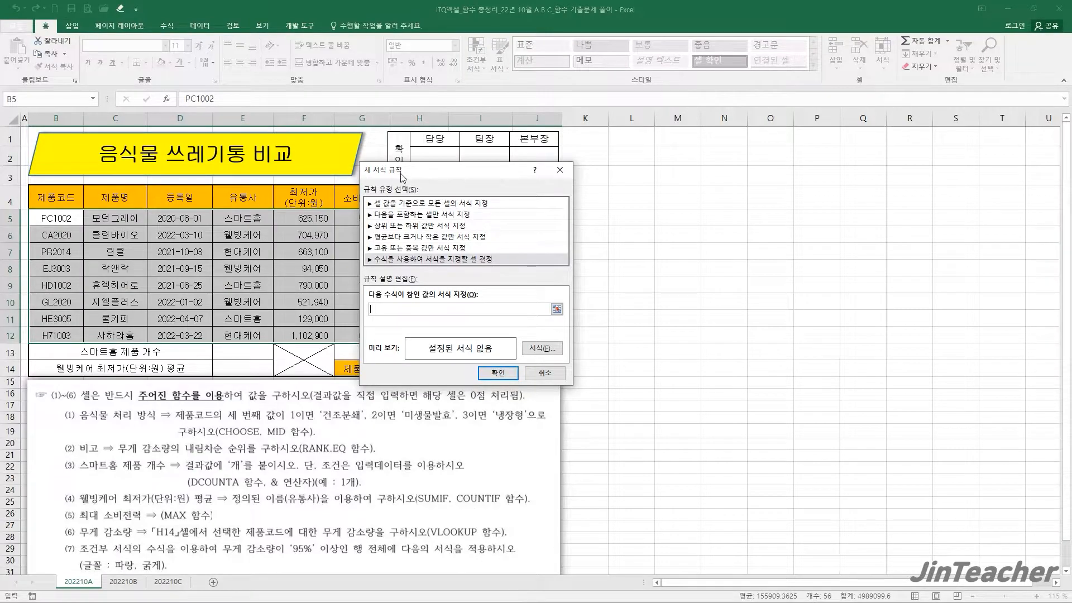
# Enter the rule formula =$H5>=95%, locking only the column of the weight reduction reference.
pyautogui.moveTo(400, 176); pyautogui.dragTo(508, 120)
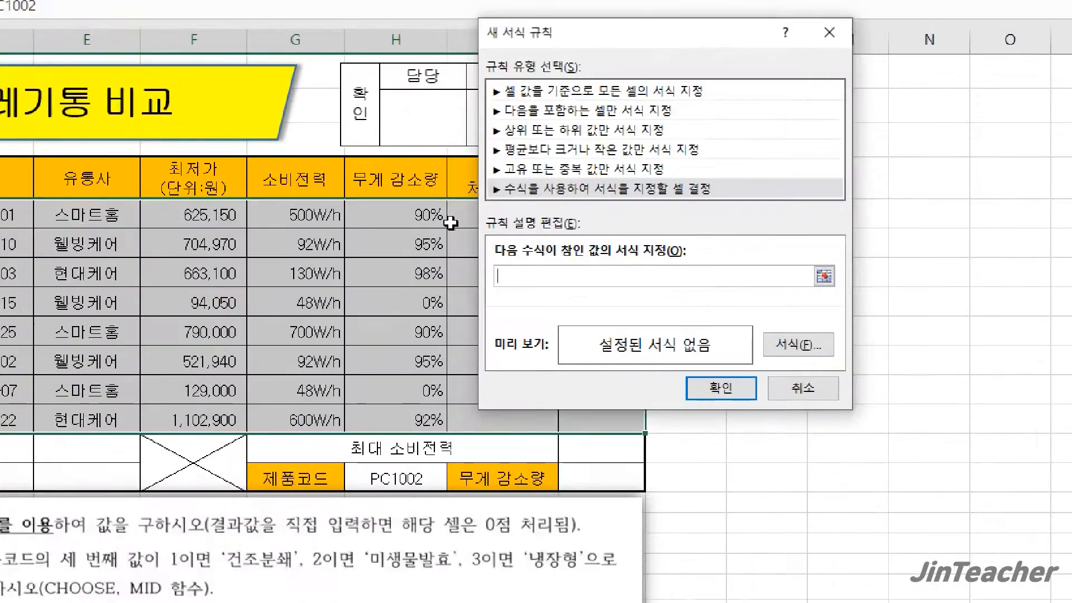
pyautogui.click(437, 215)
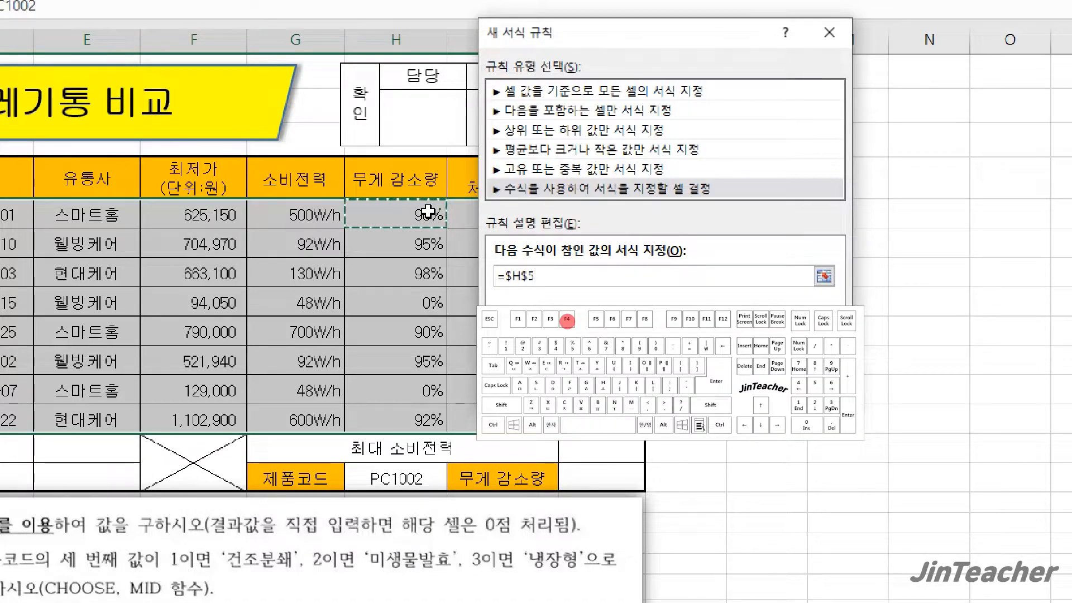
pyautogui.press('F4')
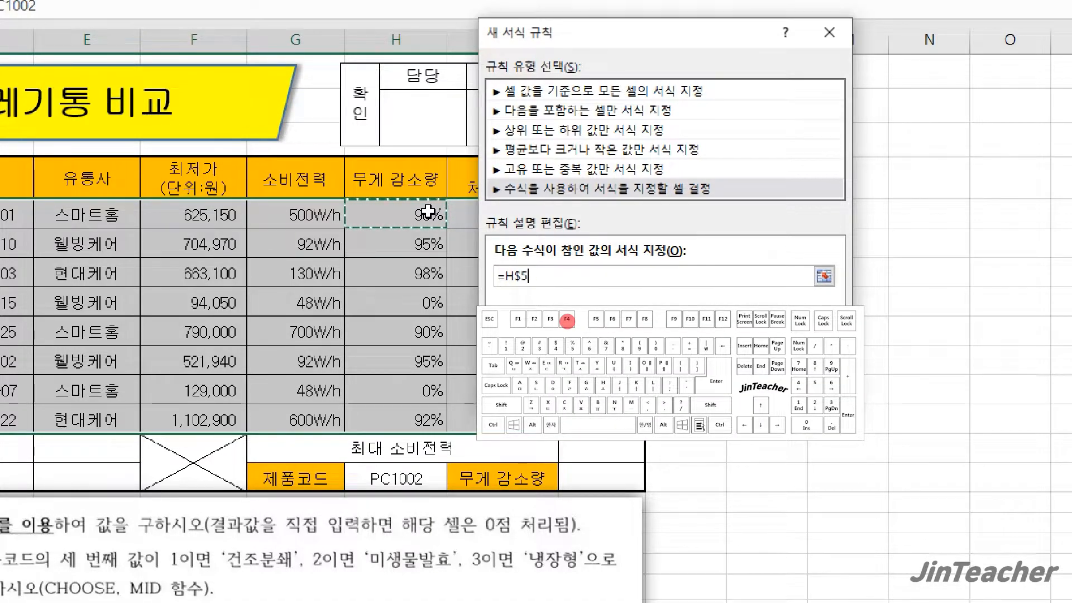
pyautogui.press('F4')
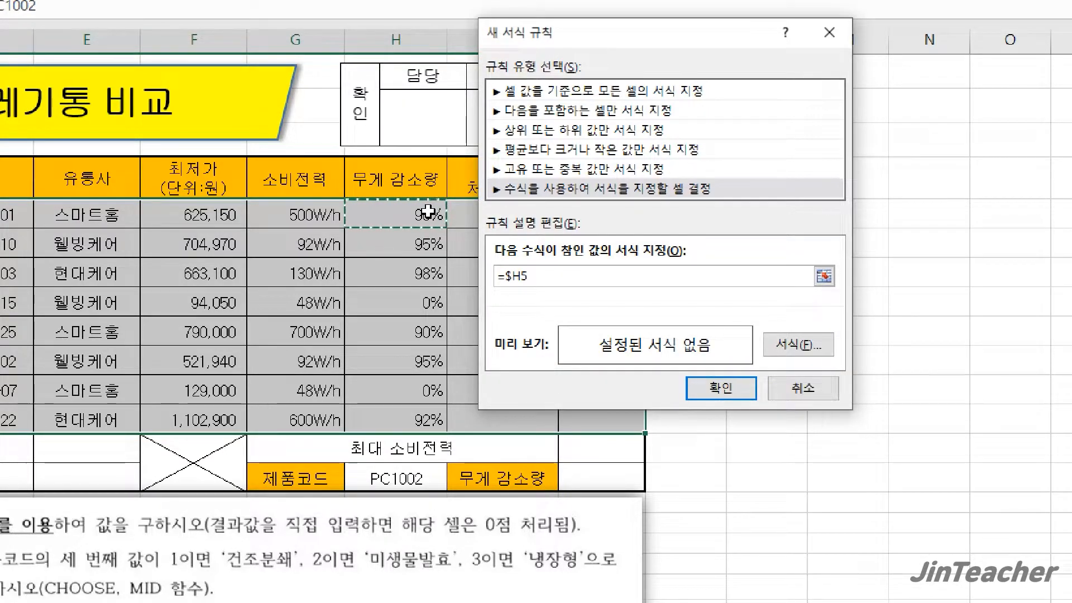
pyautogui.write('>=95%')
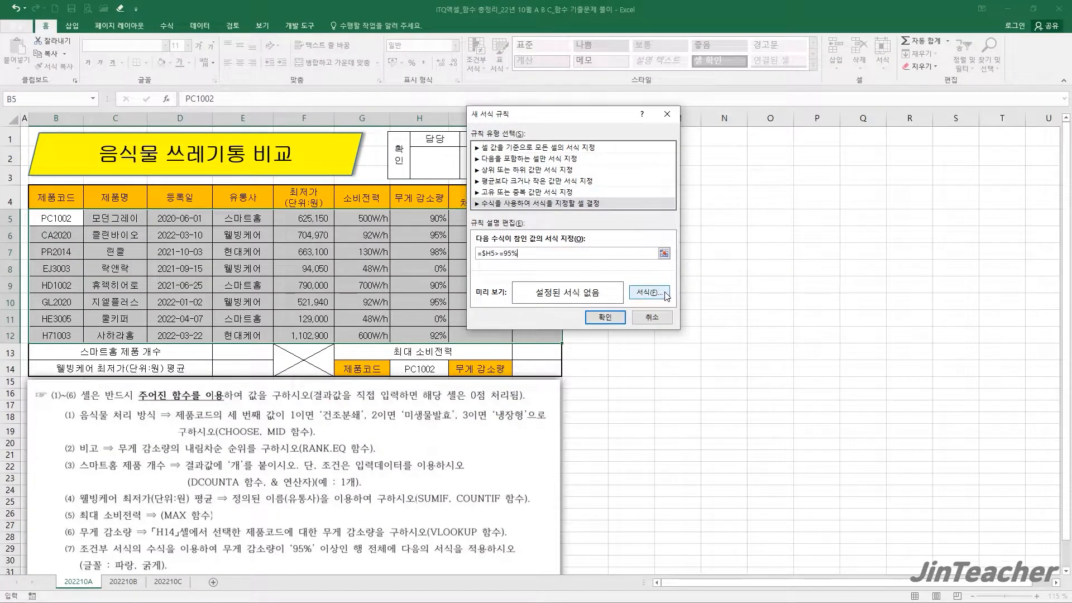
# Set the rule's font to bold (굵게) and blue, and apply the rule to the table.
pyautogui.click(667, 296)
pyautogui.click(560, 256)
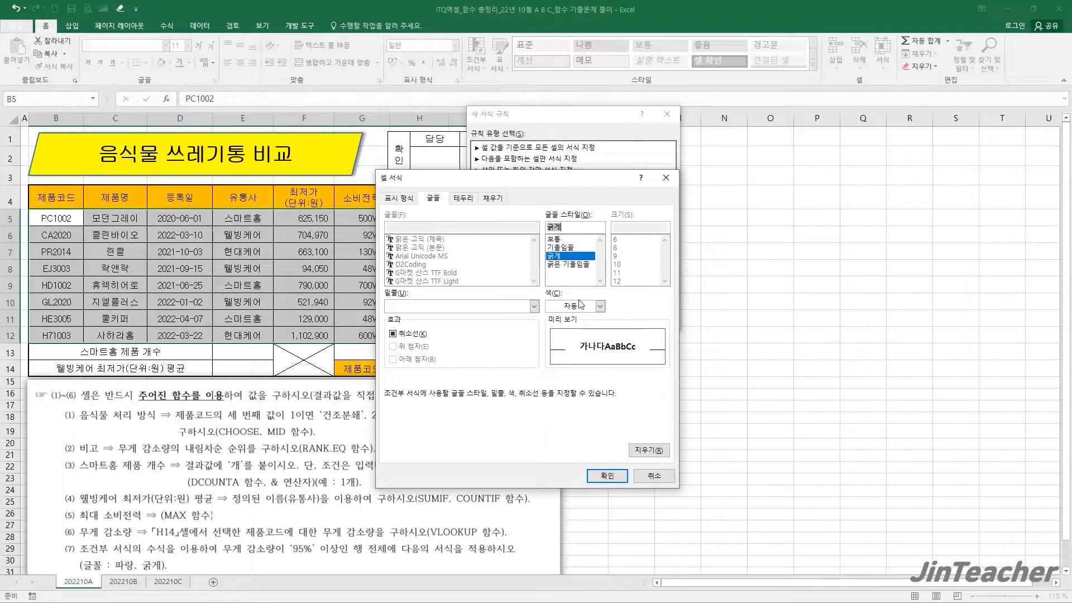
pyautogui.click(600, 306)
pyautogui.click(616, 407)
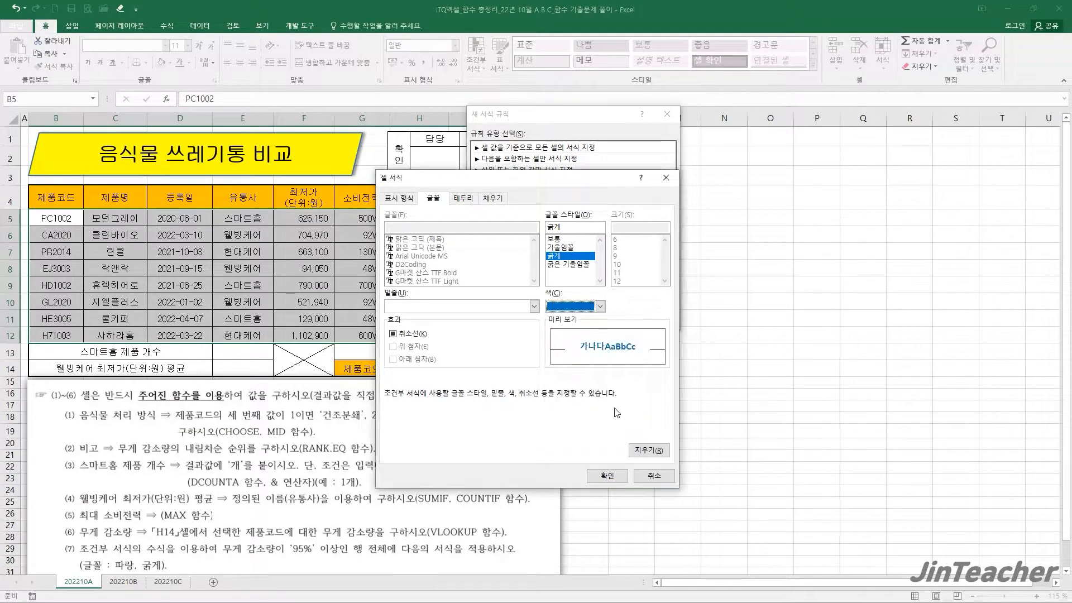
pyautogui.click(616, 478)
pyautogui.click(606, 317)
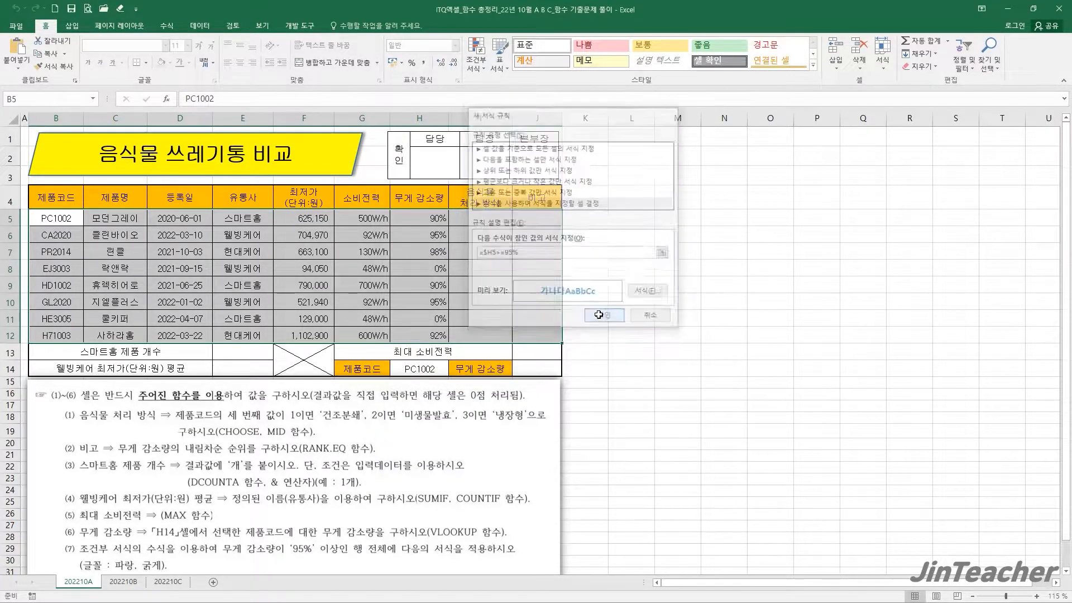
pyautogui.click(630, 383)
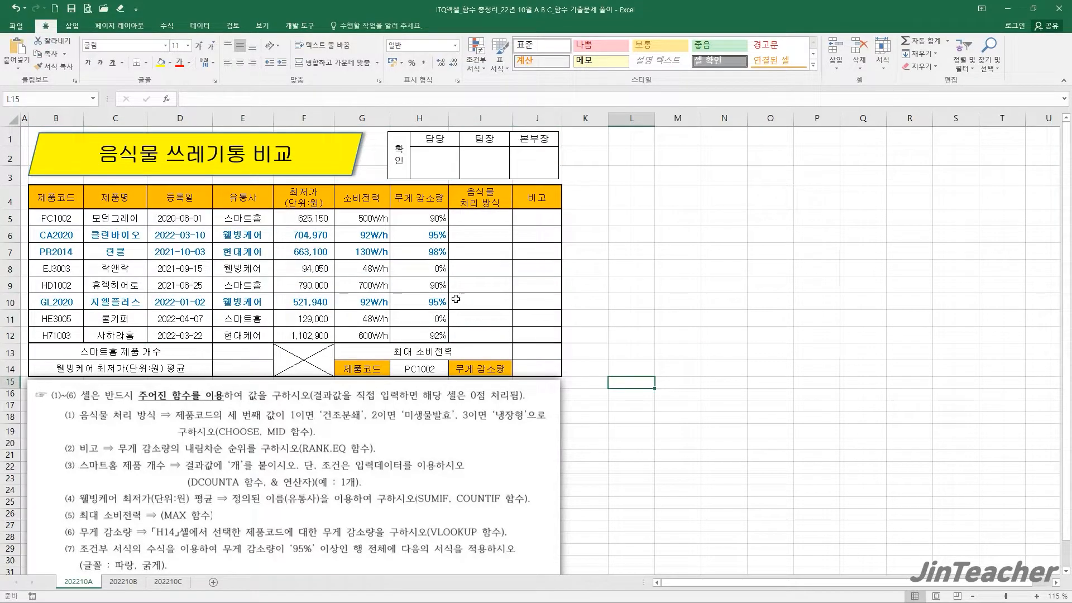
# Check the conditional formatting by comparing the CA2020 row with the EJ3003 row.
pyautogui.click(420, 235)
pyautogui.moveTo(72, 236); pyautogui.dragTo(420, 235)
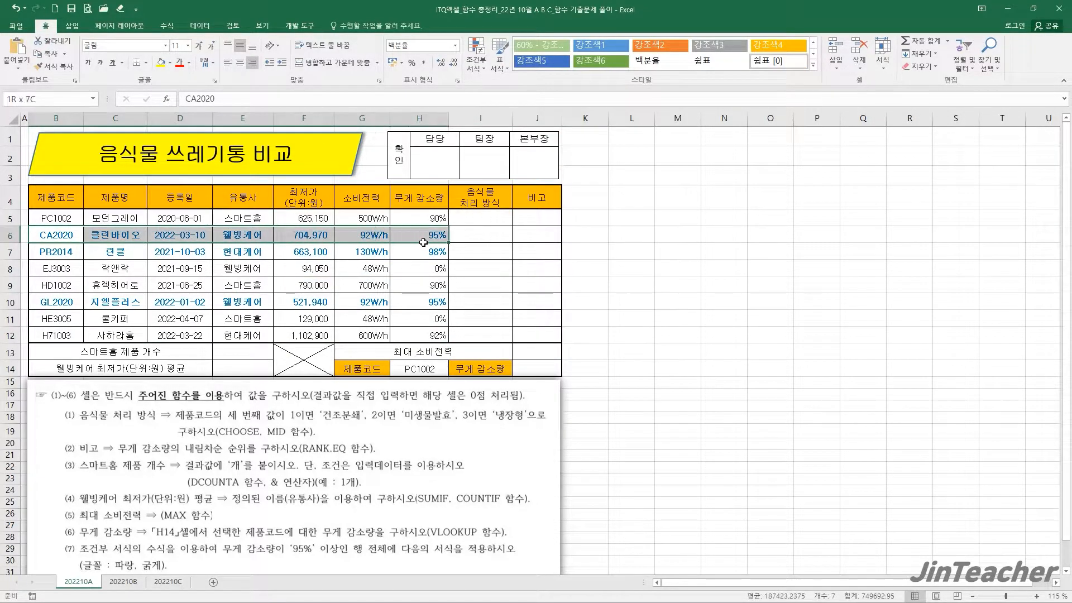
pyautogui.click(420, 269)
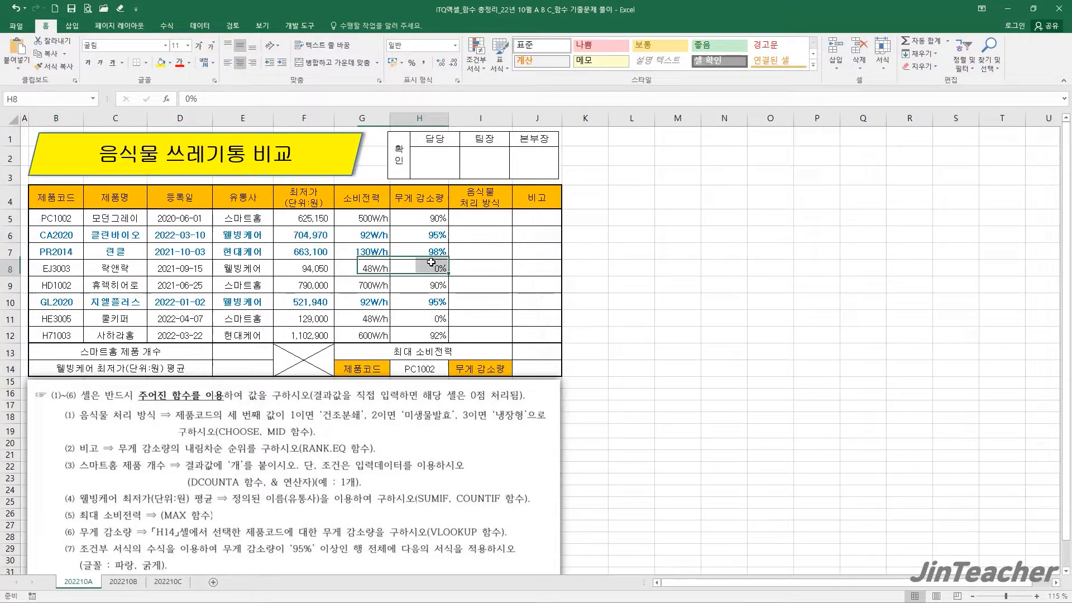
pyautogui.click(998, 541)
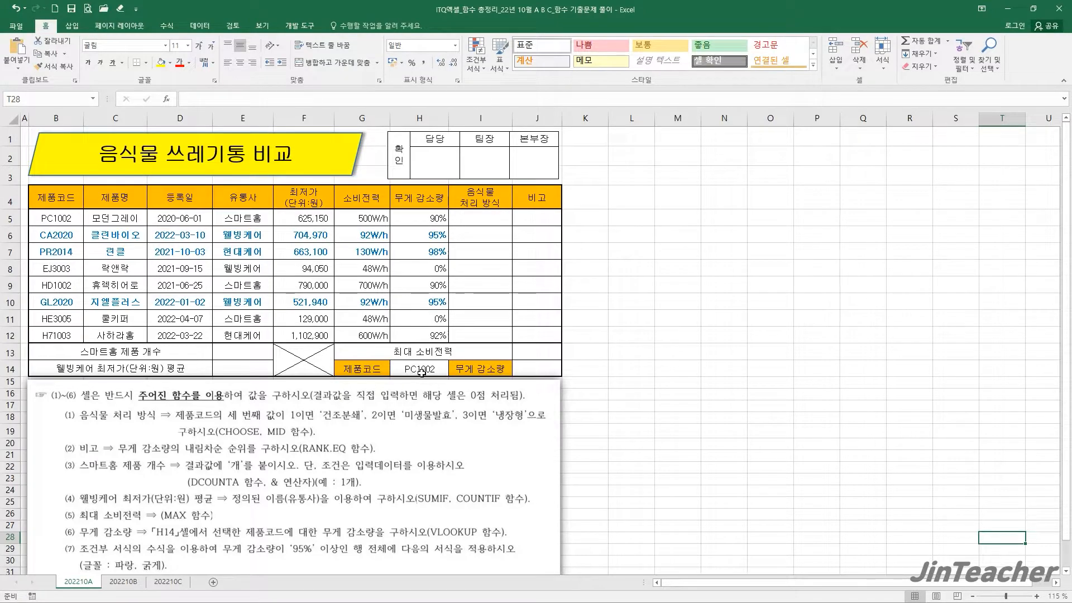
# Choose product code PC1002 from the list of allowed values in cell H14.
pyautogui.click(421, 372)
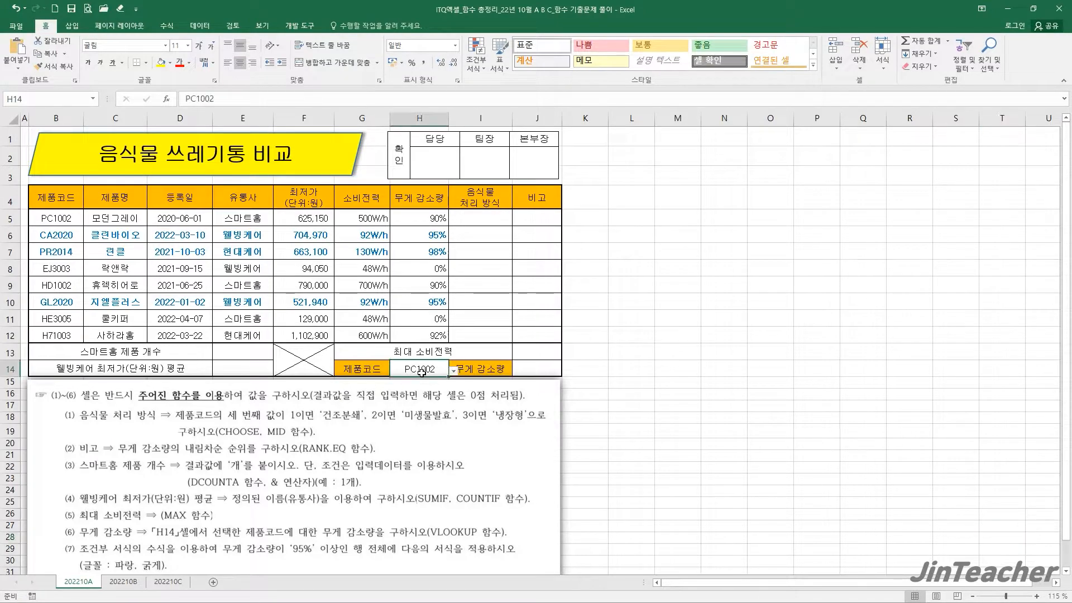
pyautogui.click(452, 372)
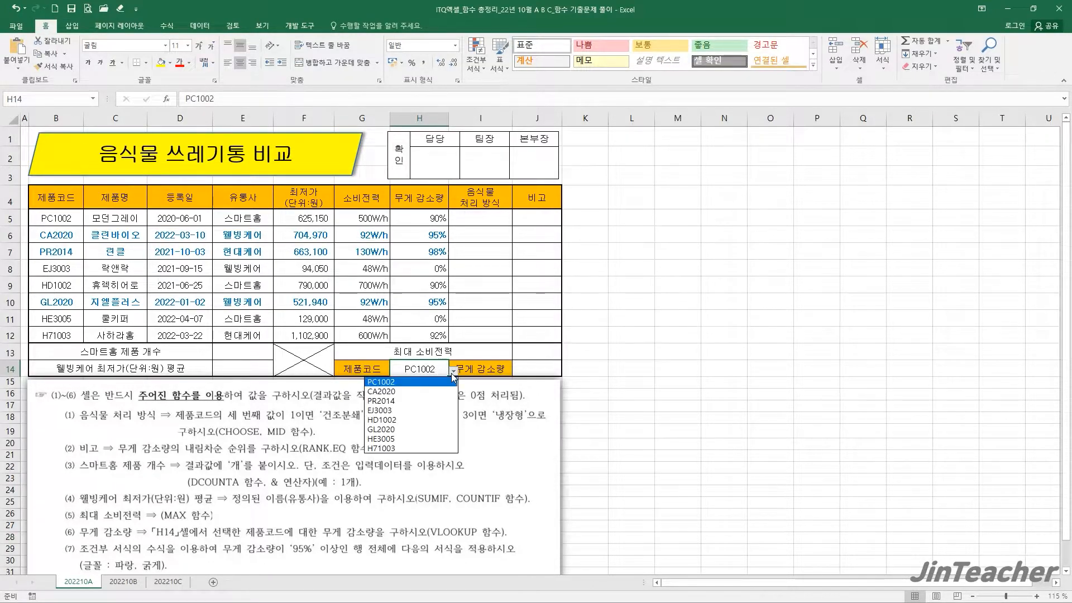
pyautogui.click(408, 381)
# Insert the VLOOKUP function from the full function list (모두) into cell J14.
pyautogui.click(533, 370)
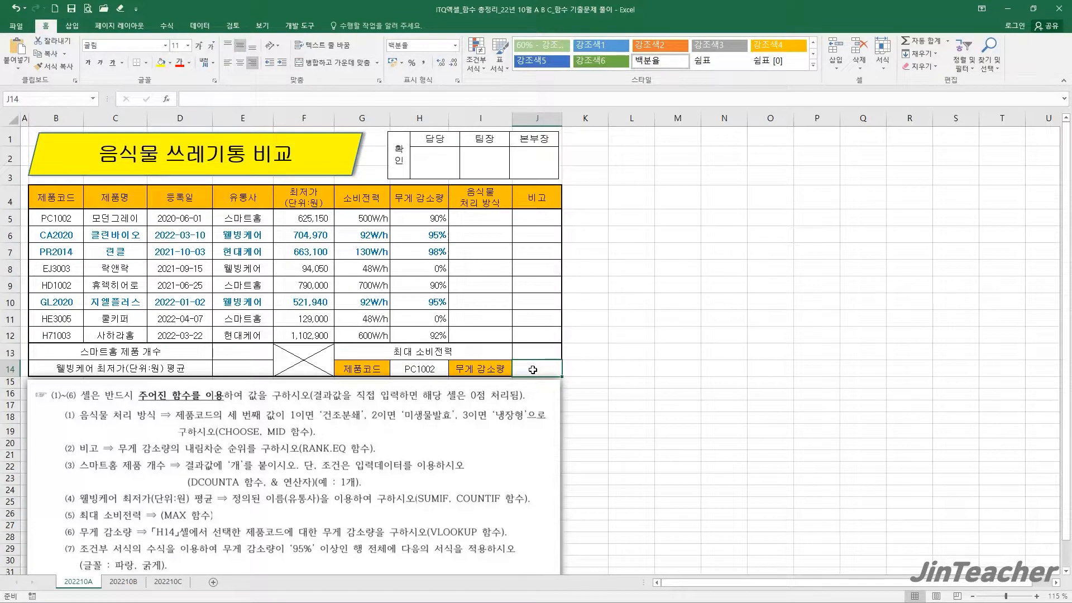
pyautogui.click(172, 99)
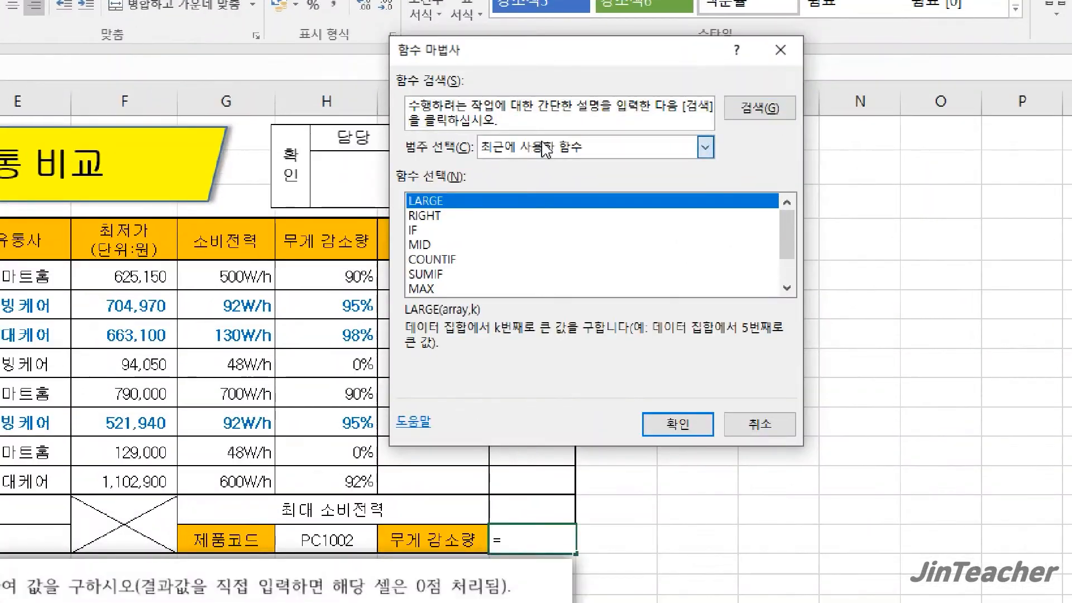
pyautogui.click(543, 144)
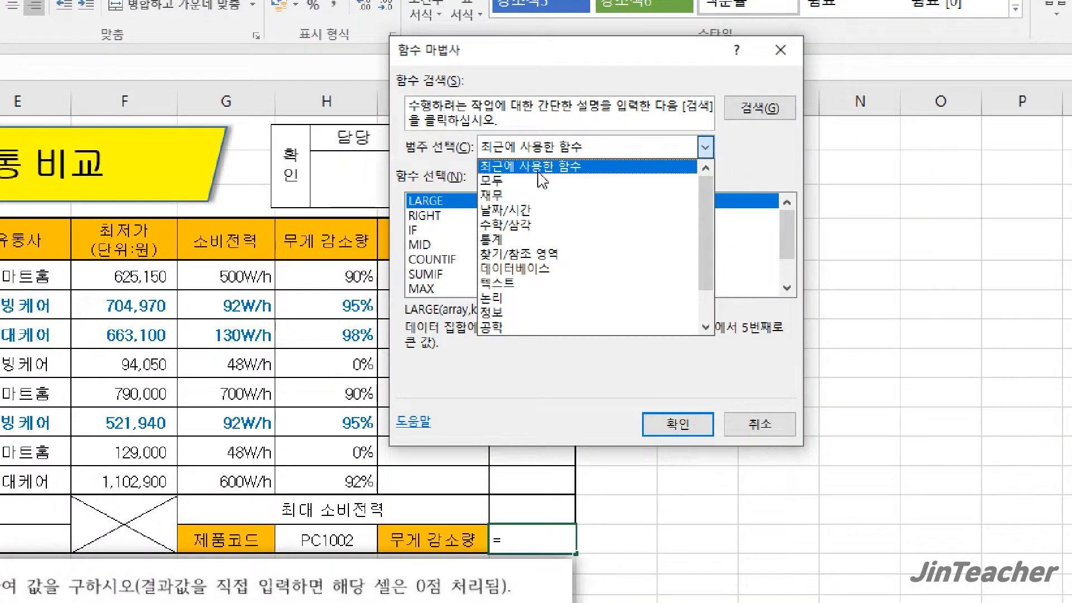
pyautogui.click(538, 184)
pyautogui.click(543, 247)
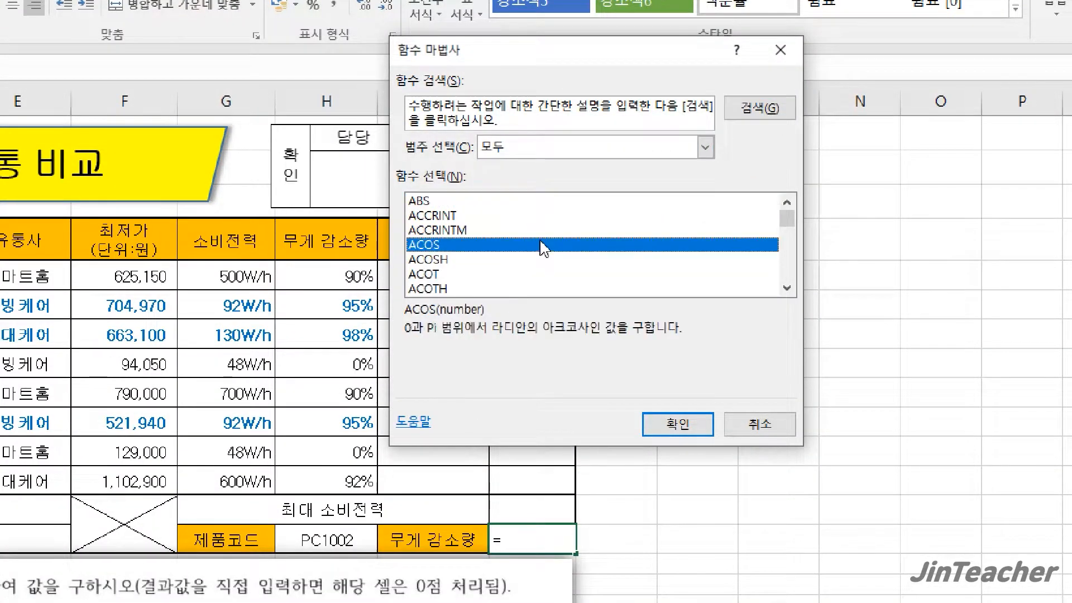
pyautogui.press('v')
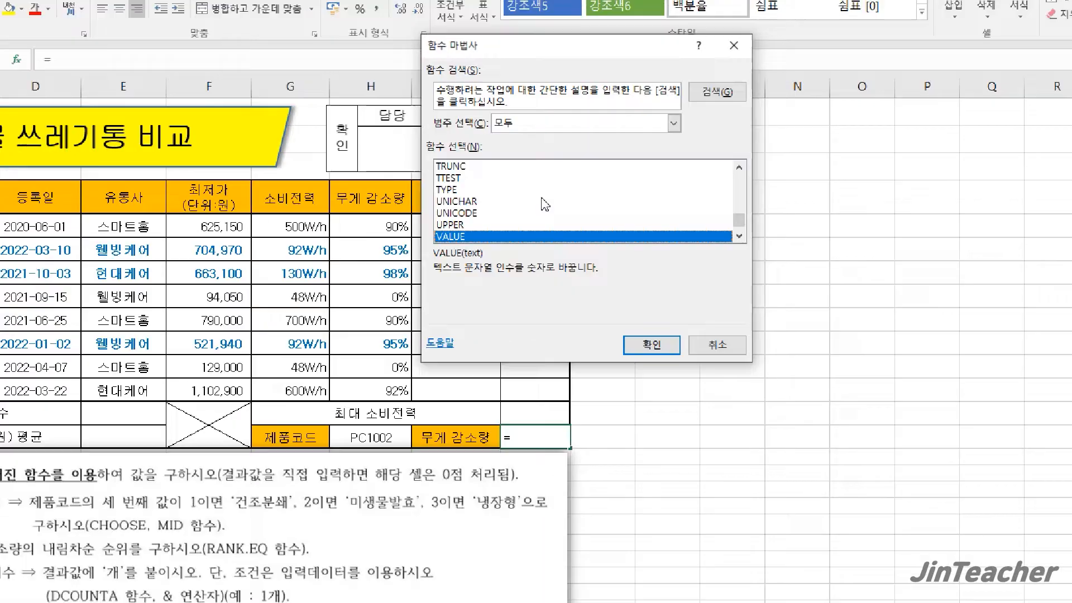
pyautogui.scroll(-4, 544, 248)
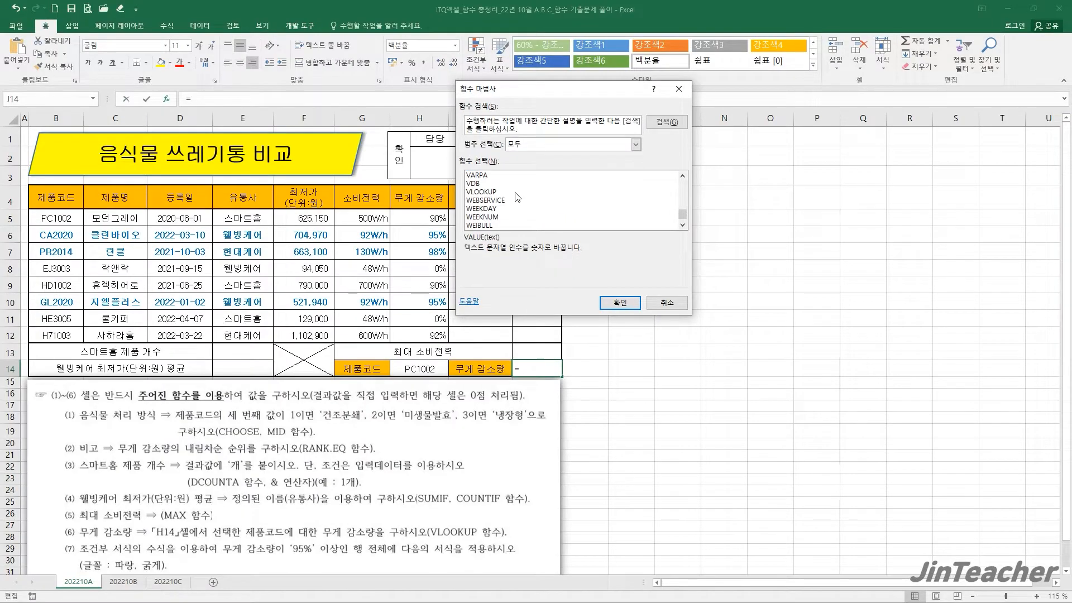
pyautogui.click(491, 192)
pyautogui.click(621, 303)
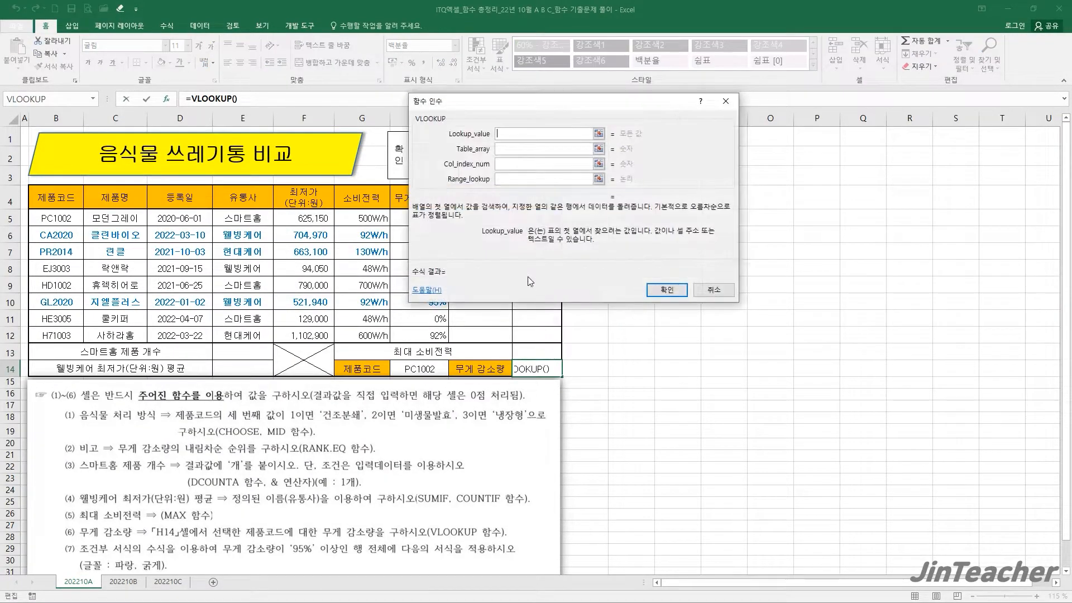
# Examine the descriptions of VLOOKUP's Table_array, Col_index_num and Range_lookup arguments.
pyautogui.moveTo(670, 96); pyautogui.dragTo(581, 112)
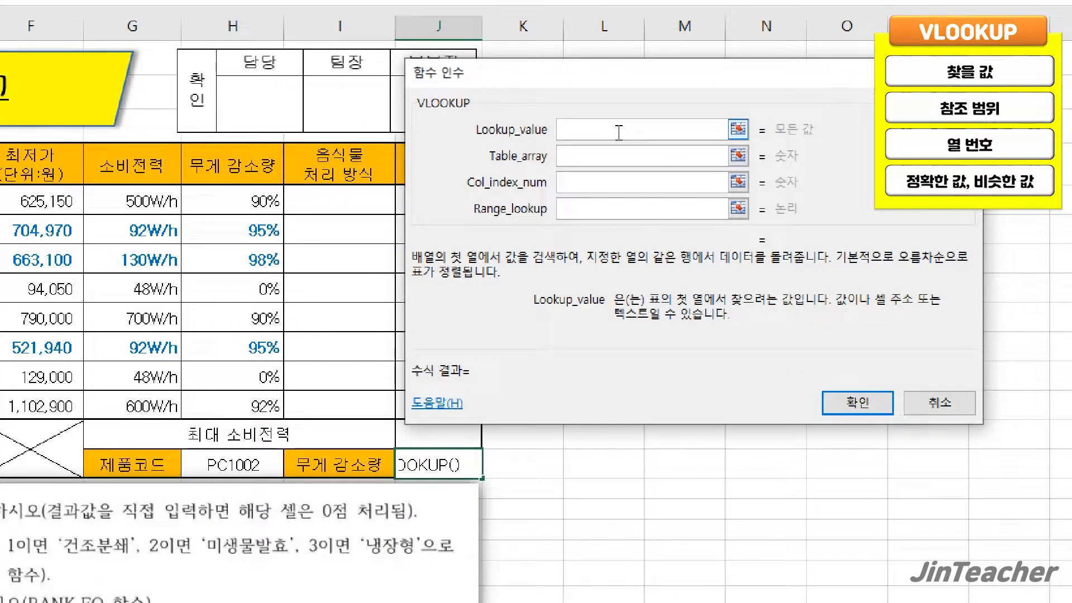
pyautogui.moveTo(558, 276); pyautogui.dragTo(440, 288)
pyautogui.click(466, 168)
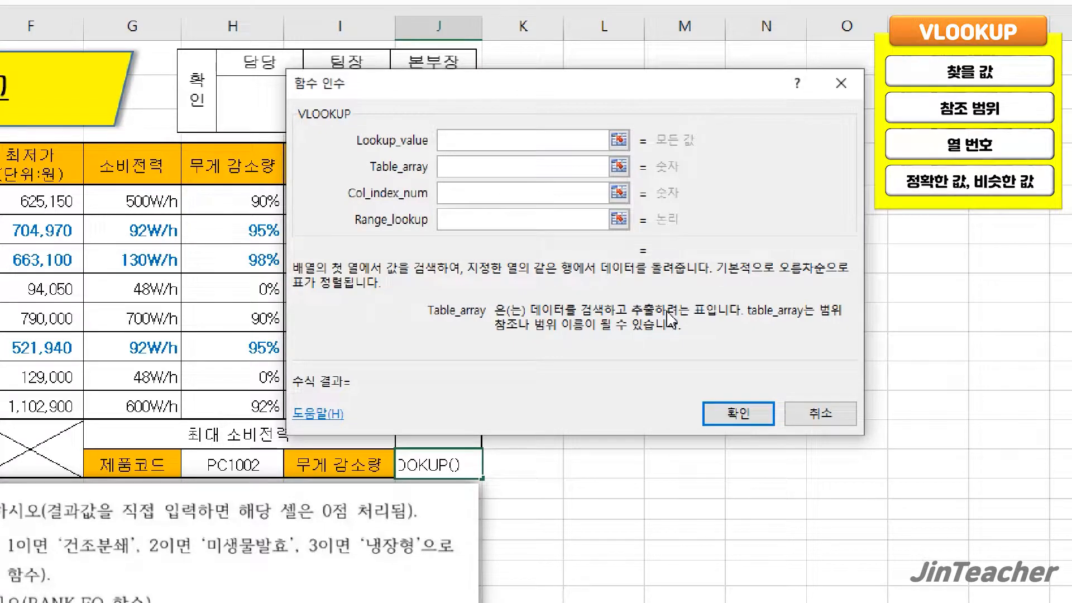
pyautogui.click(512, 196)
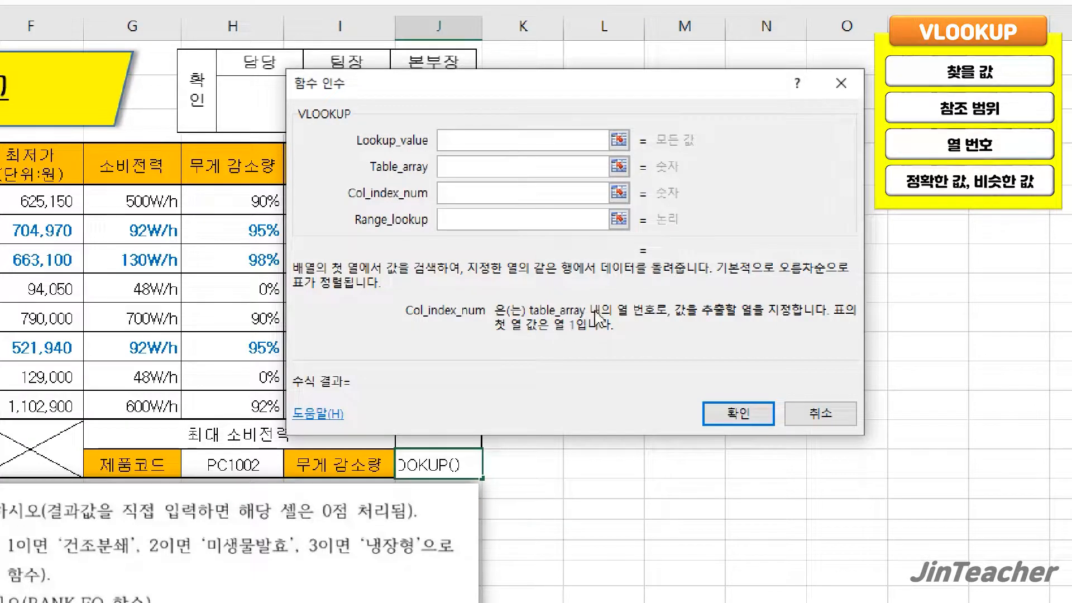
pyautogui.click(515, 219)
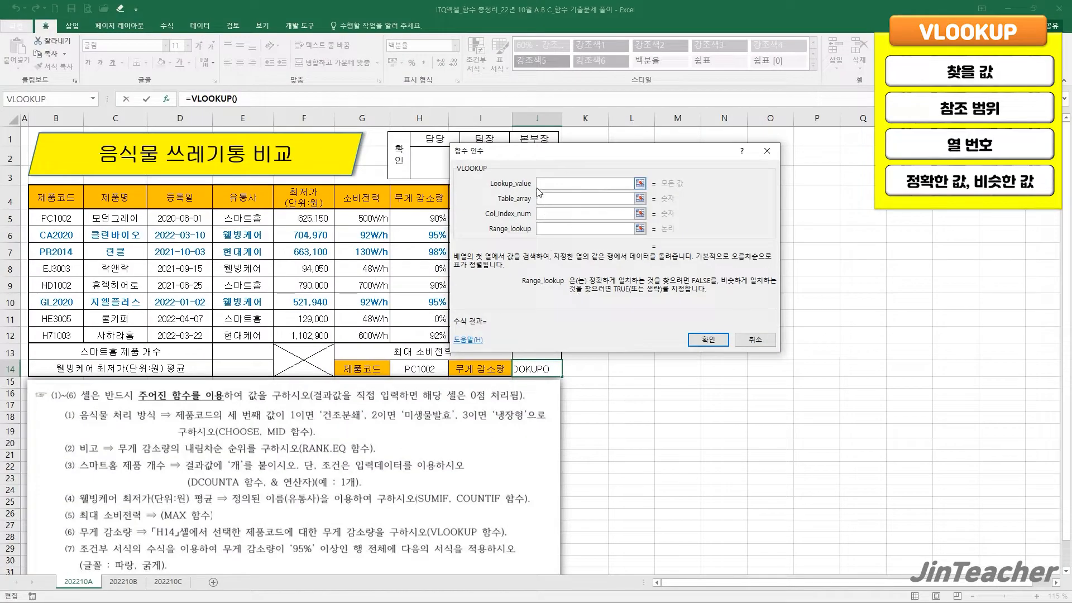
# Set VLOOKUP's Lookup_value to H14 and its Table_array to B5:H12.
pyautogui.click(543, 184)
pyautogui.click(416, 368)
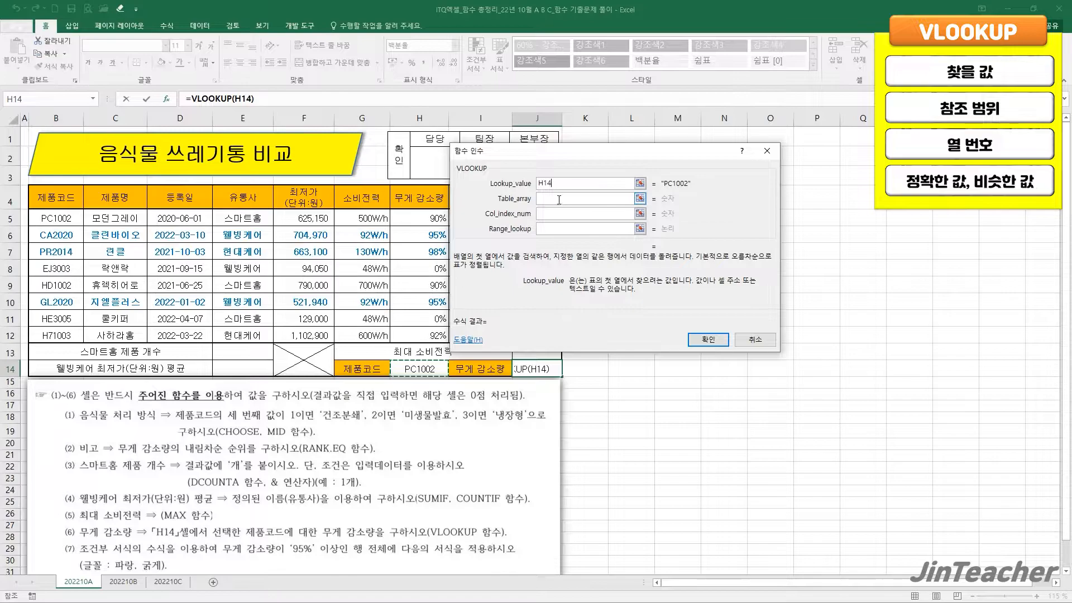
pyautogui.click(629, 198)
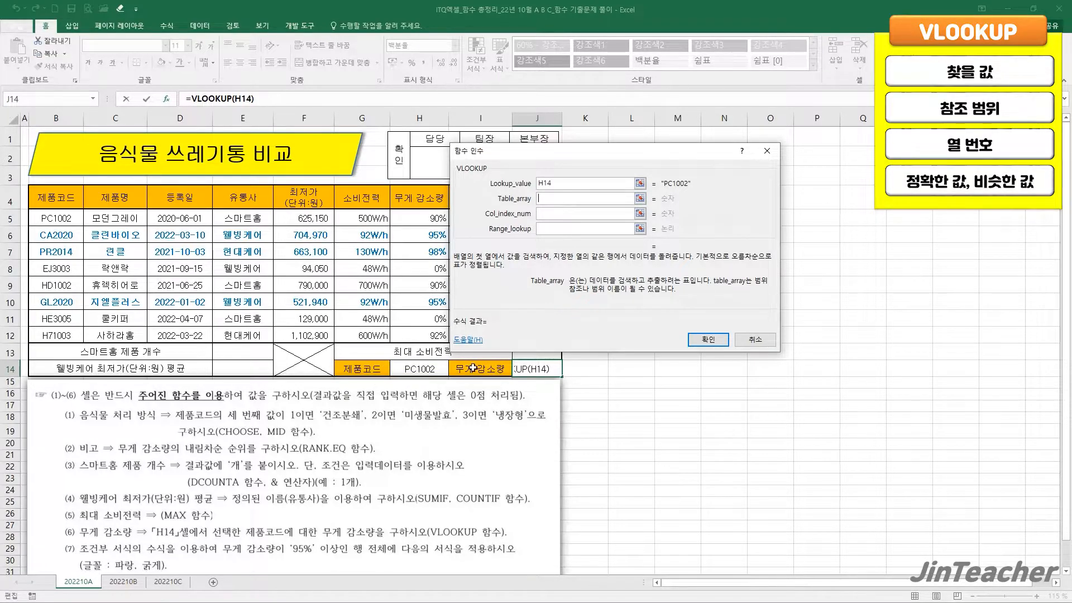
pyautogui.moveTo(487, 325); pyautogui.dragTo(602, 317)
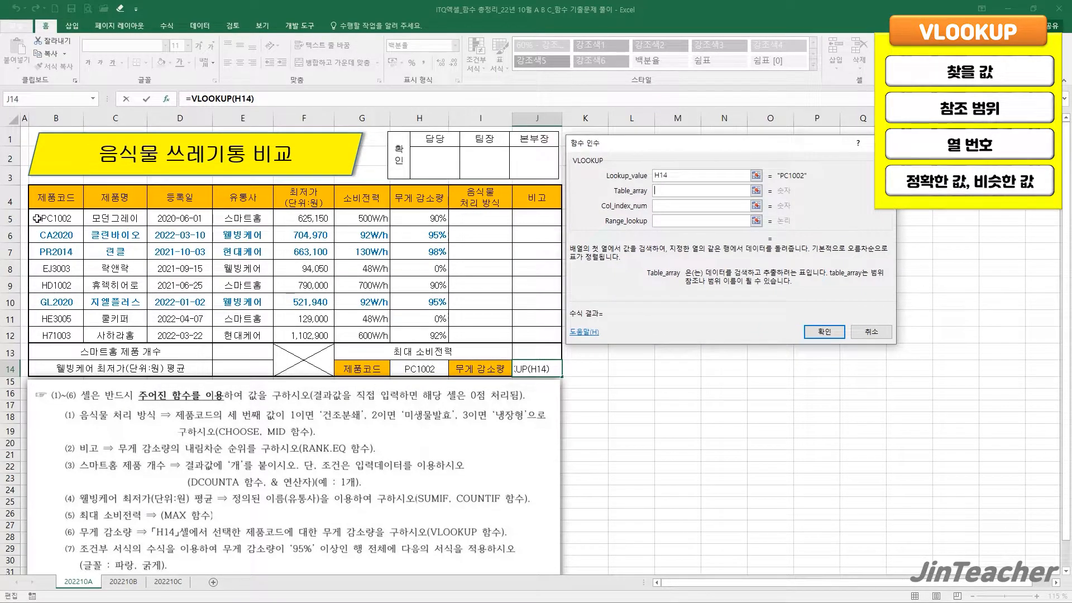
pyautogui.moveTo(37, 219); pyautogui.dragTo(418, 333)
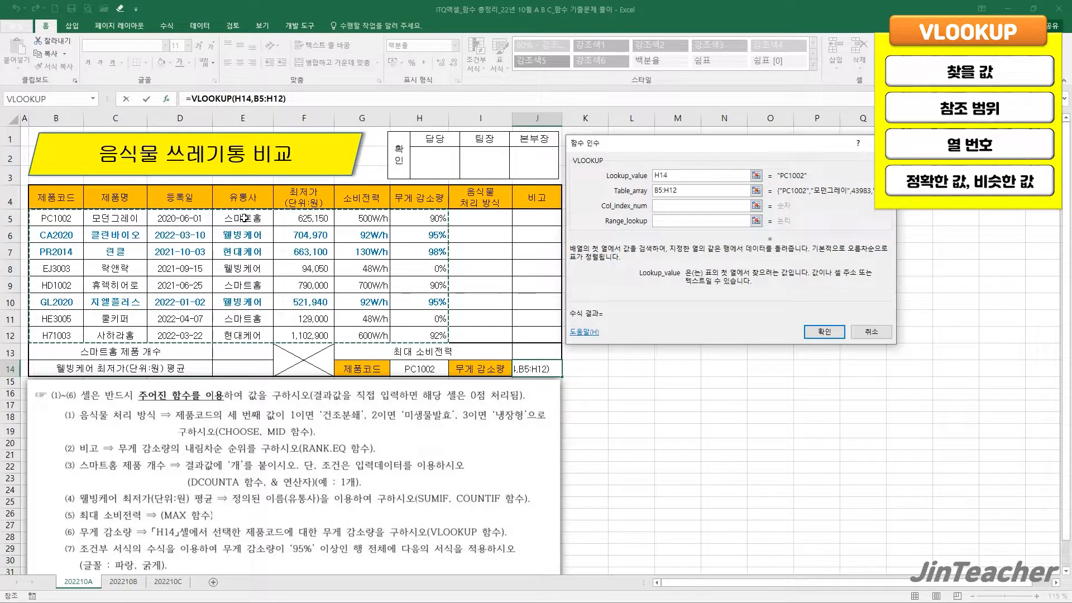
# Set VLOOKUP's Col_index_num to 7 and its Range_lookup to 0, completing the formula in J14.
pyautogui.click(691, 207)
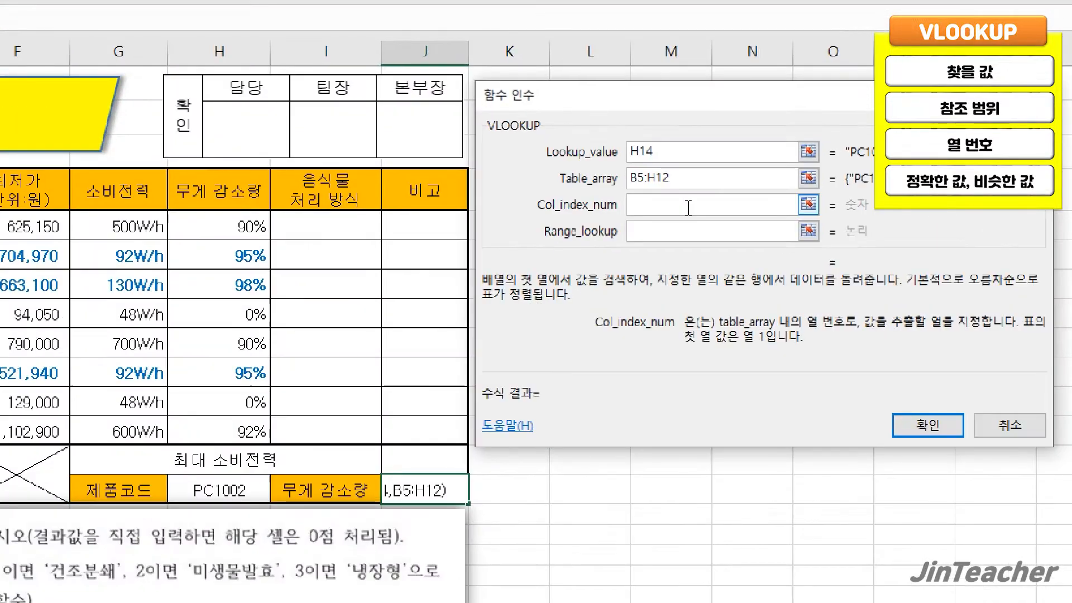
pyautogui.write('7')
pyautogui.click(670, 221)
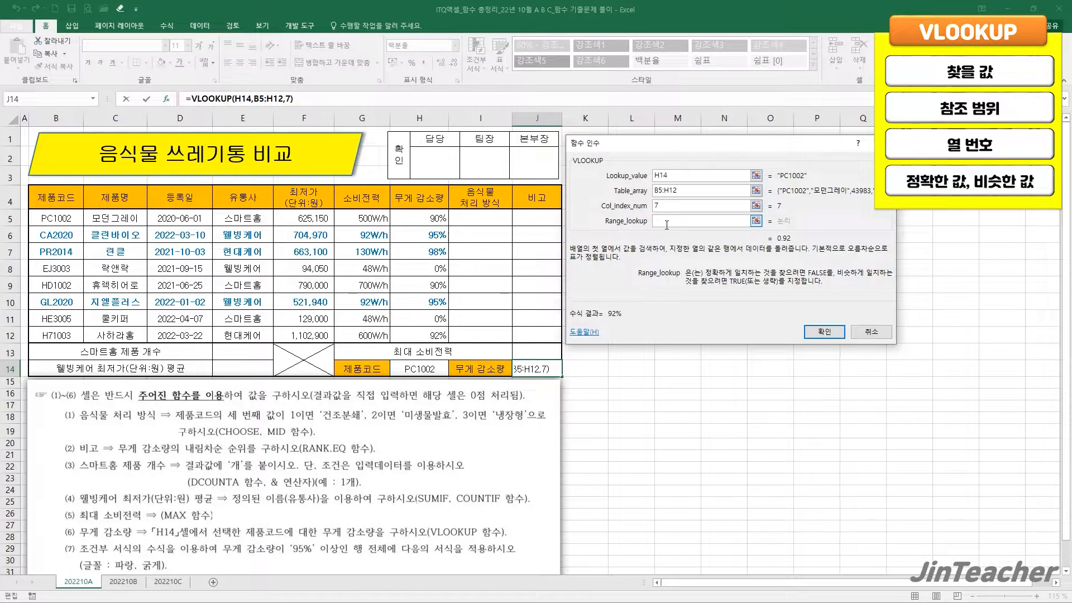
pyautogui.write('0')
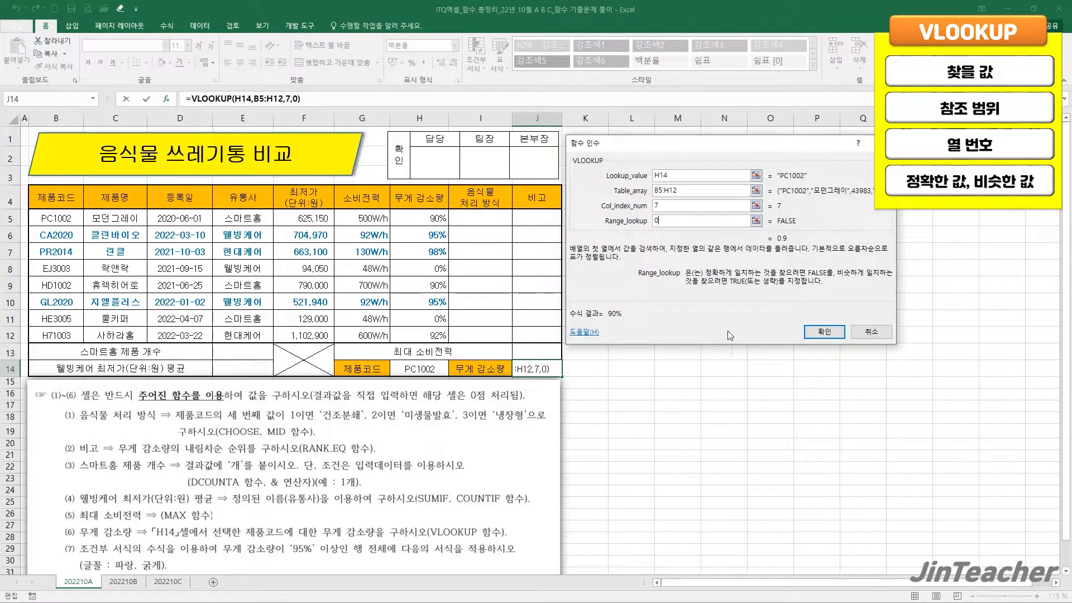
pyautogui.click(821, 333)
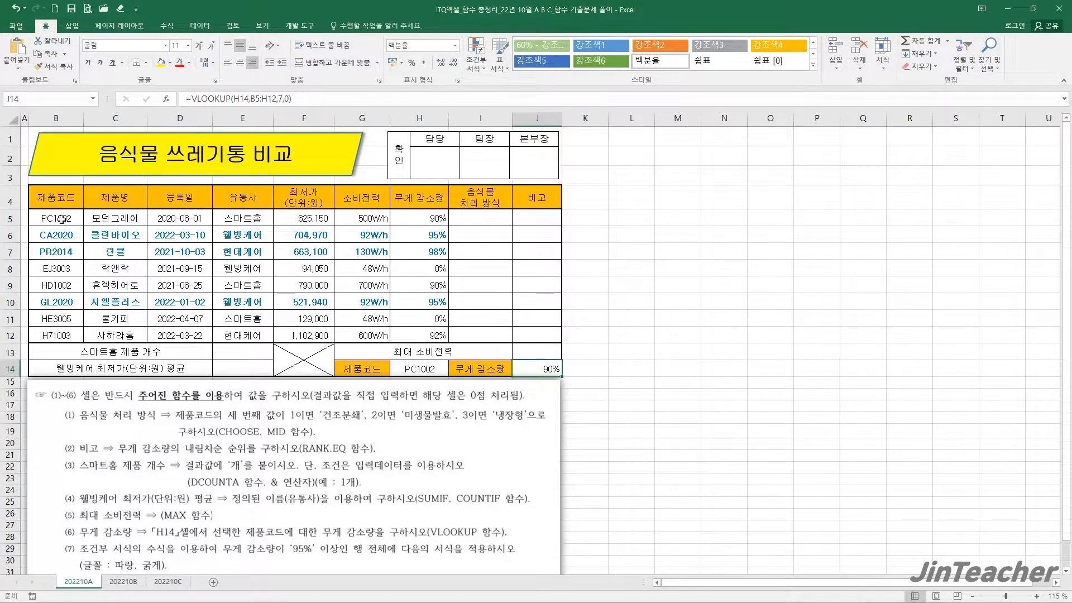
# Switch the product code in H14 to CA2020 to test the lookup against the table rows.
pyautogui.moveTo(61, 219); pyautogui.dragTo(425, 219)
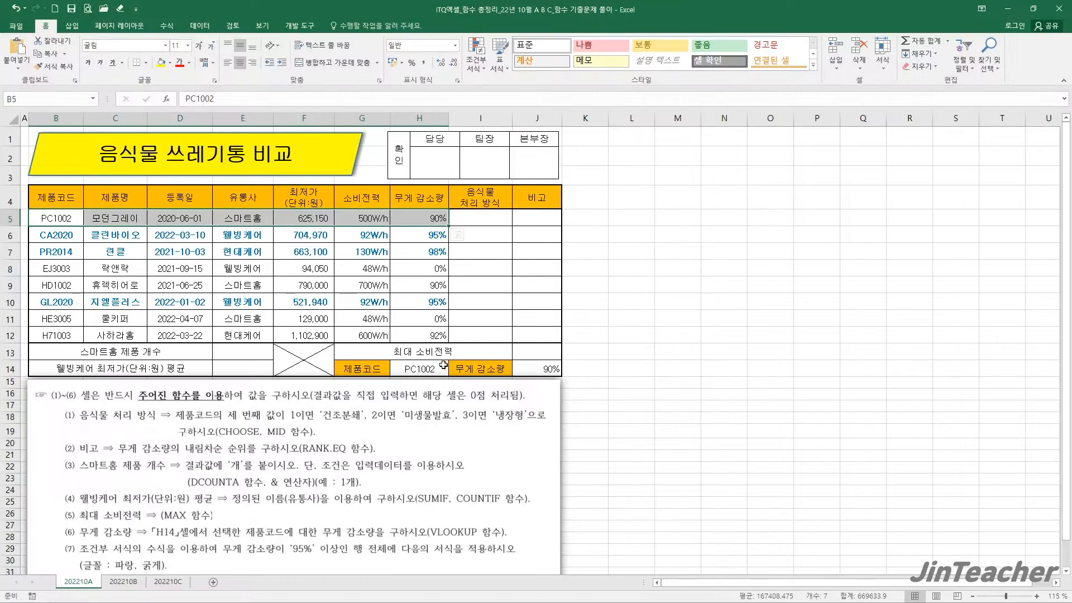
pyautogui.click(438, 370)
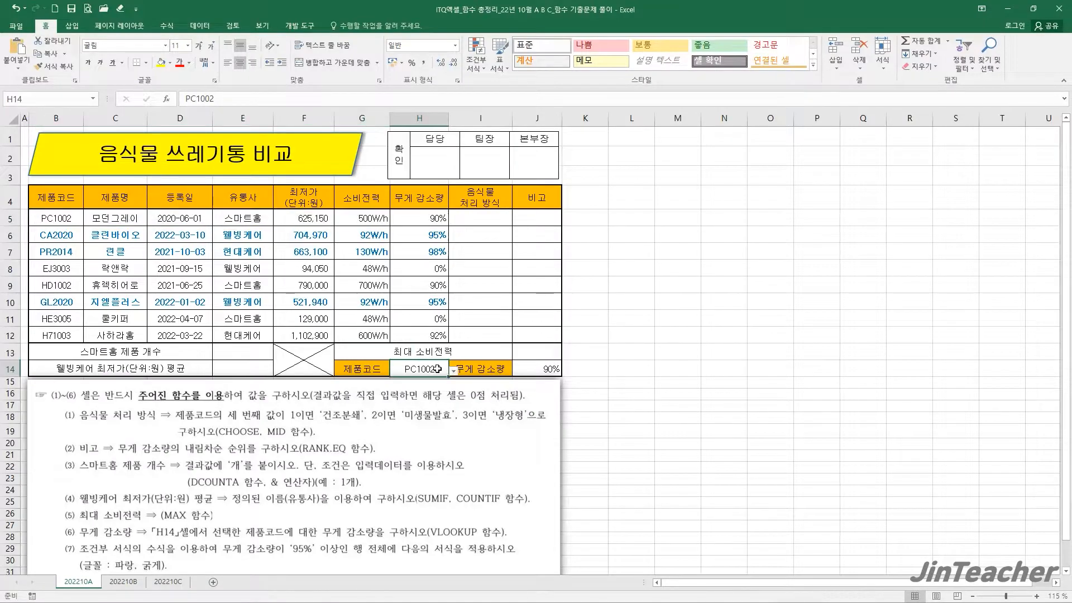
pyautogui.click(454, 374)
pyautogui.click(416, 389)
pyautogui.moveTo(56, 239); pyautogui.dragTo(363, 235)
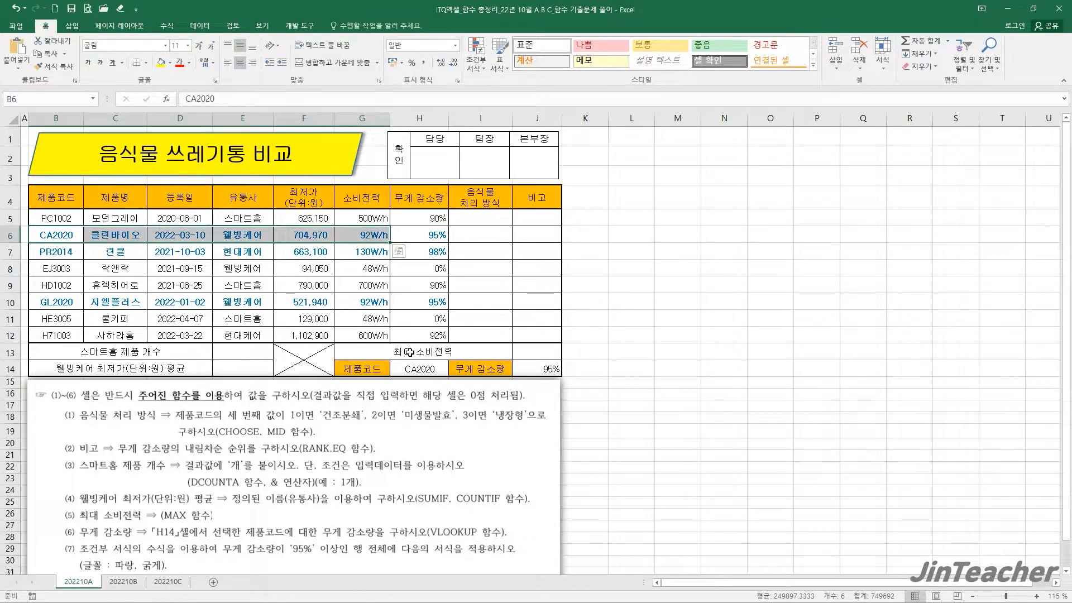
# Choose product code PC1002 in cell H14 again.
pyautogui.click(419, 366)
pyautogui.click(453, 374)
pyautogui.click(416, 380)
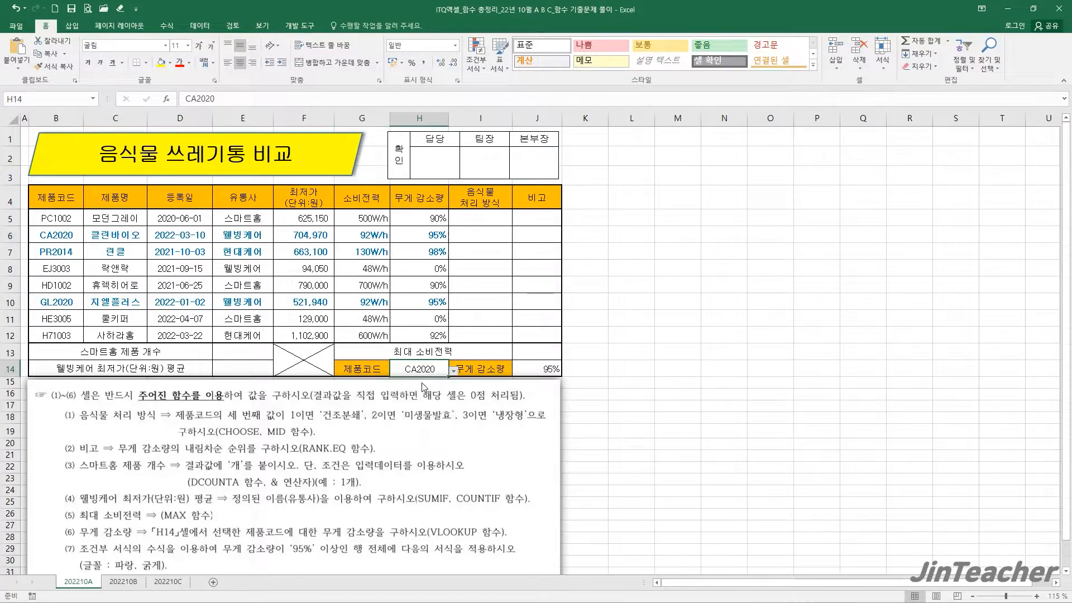
pyautogui.click(998, 562)
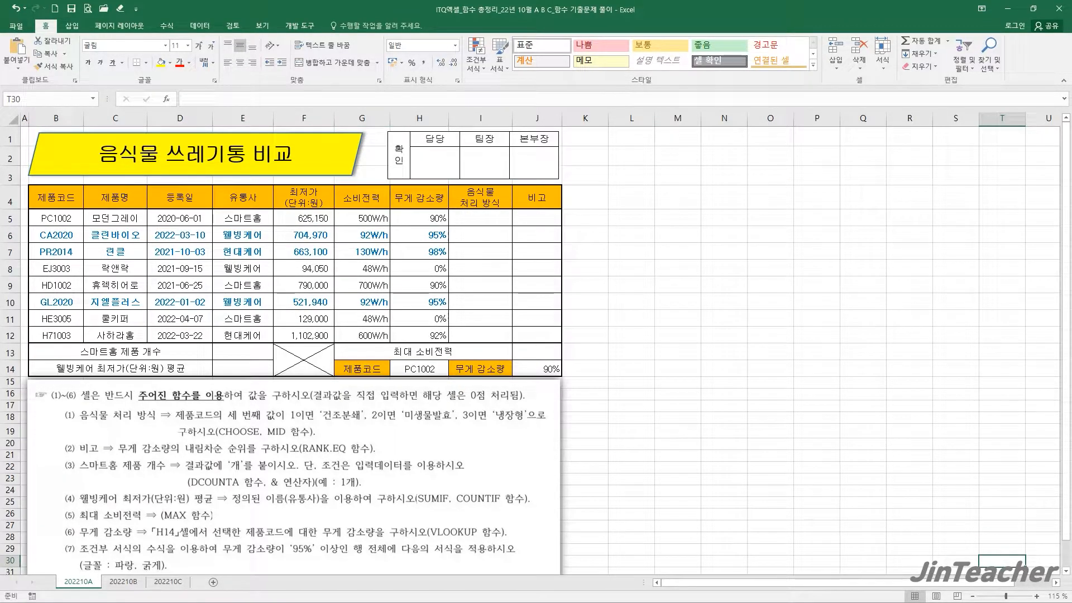
# Try Range_lookup 1 instead of 0 in J14's VLOOKUP arguments, and accept the formula with 0.
pyautogui.click(522, 364)
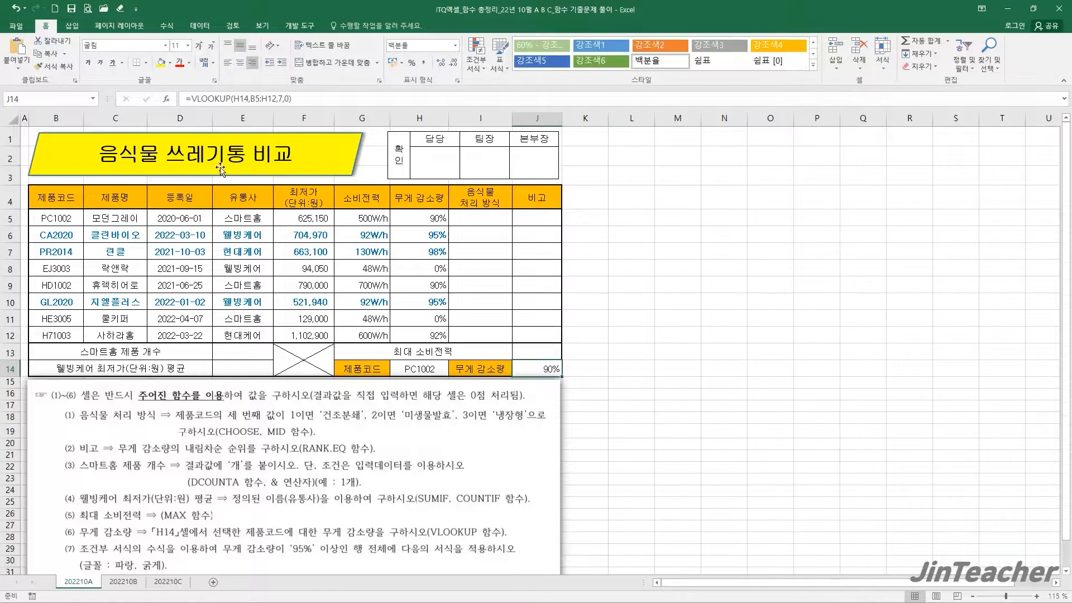
pyautogui.click(168, 99)
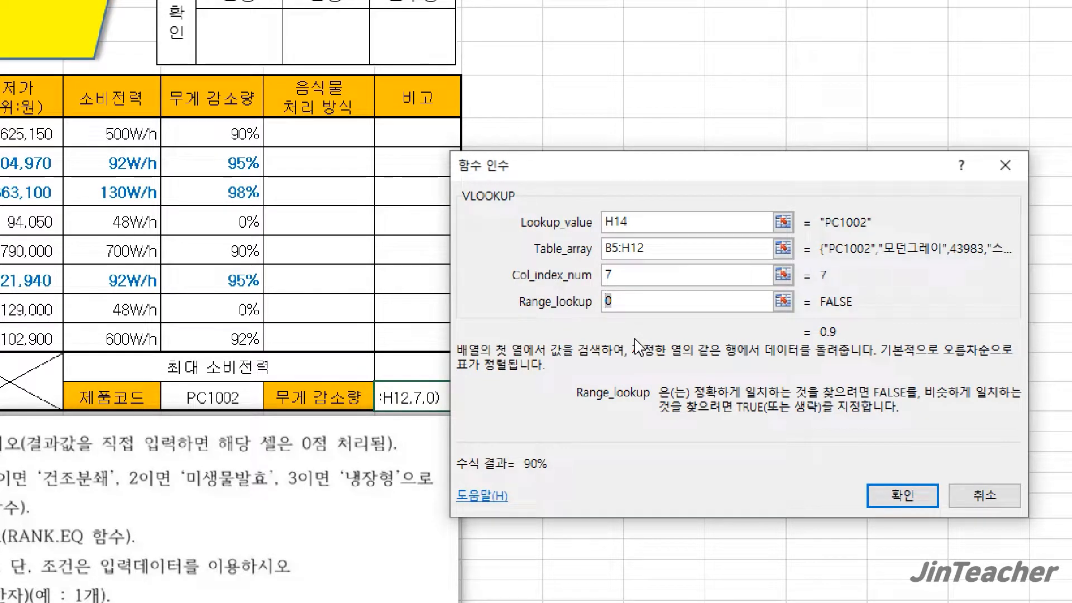
pyautogui.press('BackSpace')
pyautogui.write('1')
pyautogui.press('BackSpace')
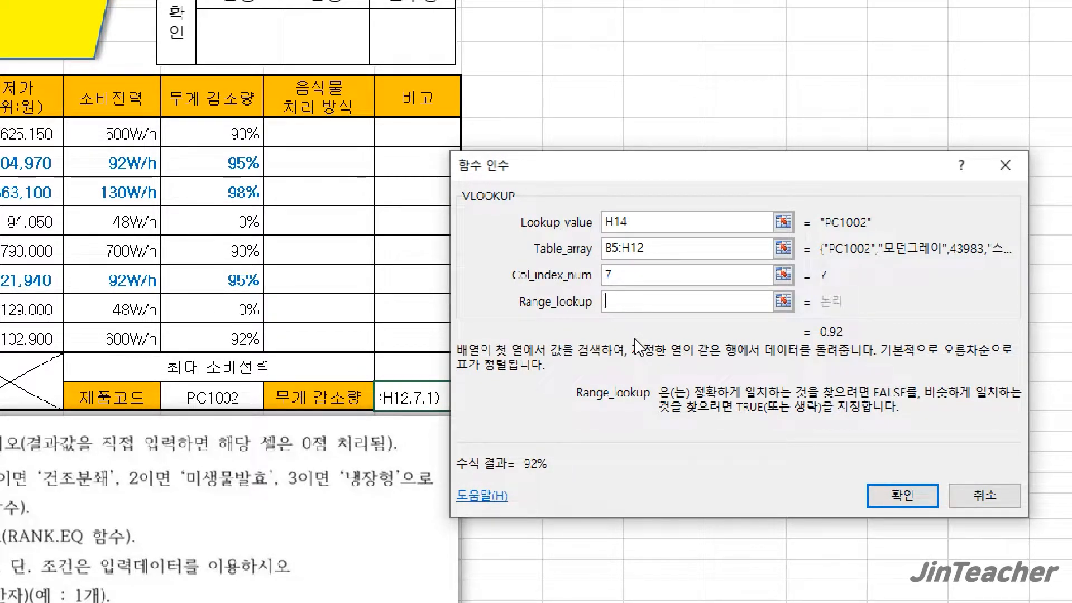
pyautogui.write('0')
pyautogui.press('BackSpace')
pyautogui.write('1')
pyautogui.press('BackSpace')
pyautogui.write('0')
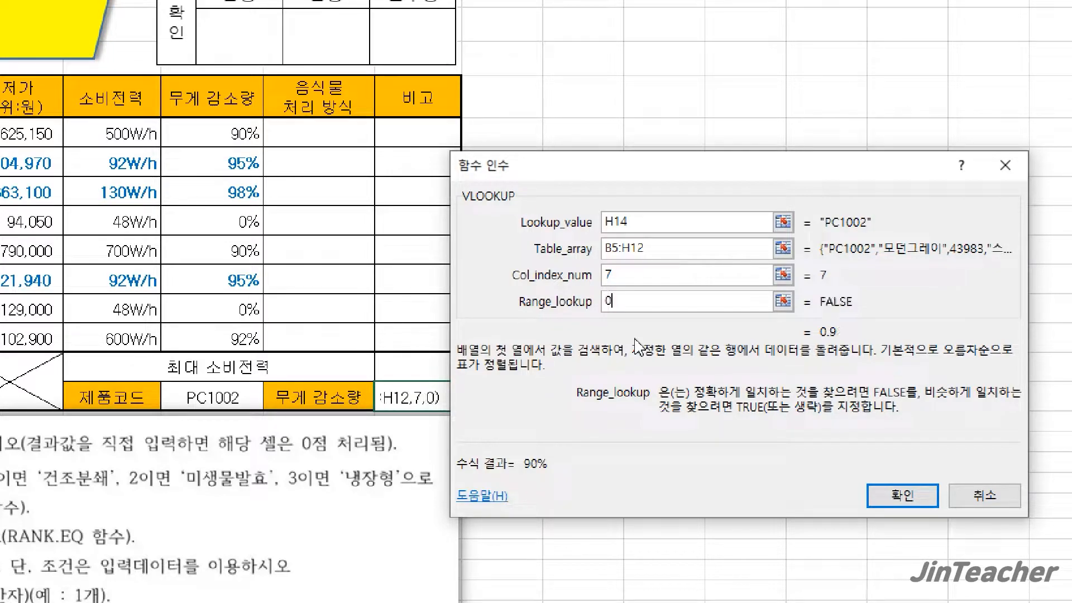
pyautogui.moveTo(637, 227); pyautogui.dragTo(590, 227)
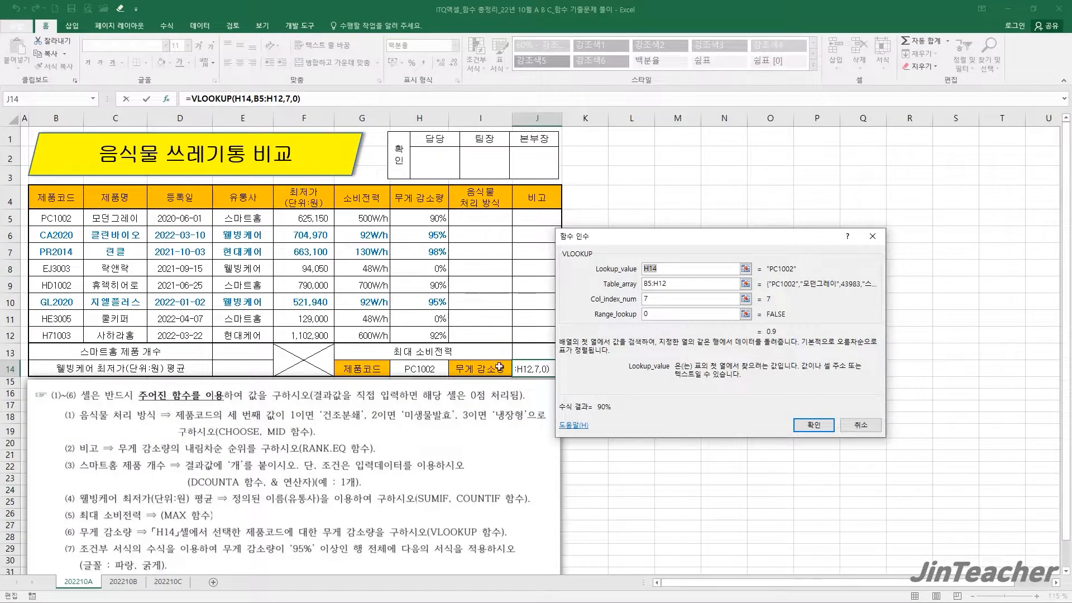
pyautogui.click(815, 424)
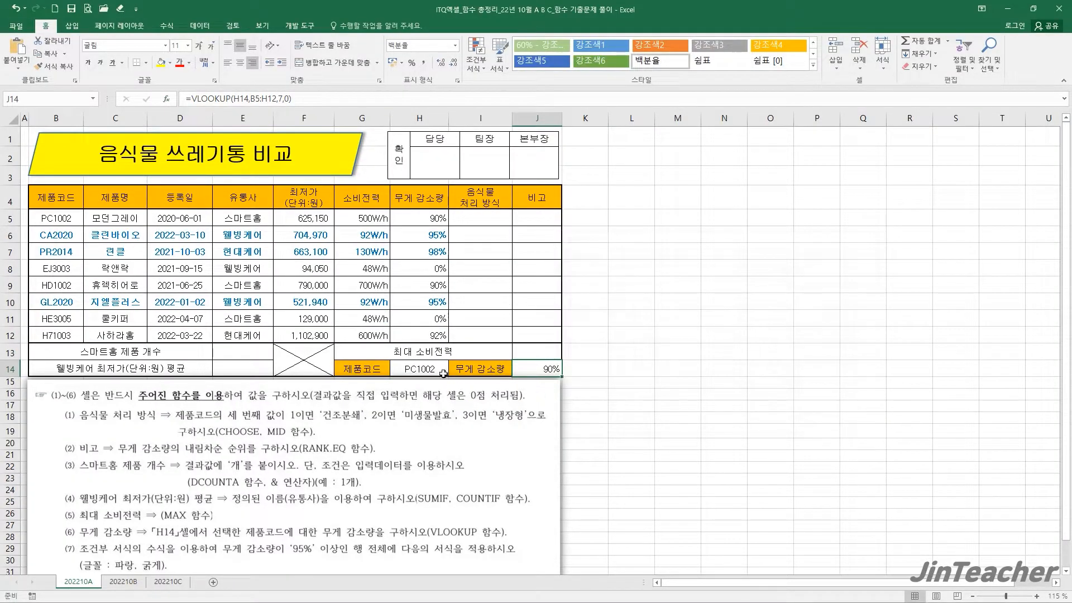
# Examine the allowed product codes for H14 against the codes in B5:B12, and check J14's formula.
pyautogui.click(439, 368)
pyautogui.click(460, 380)
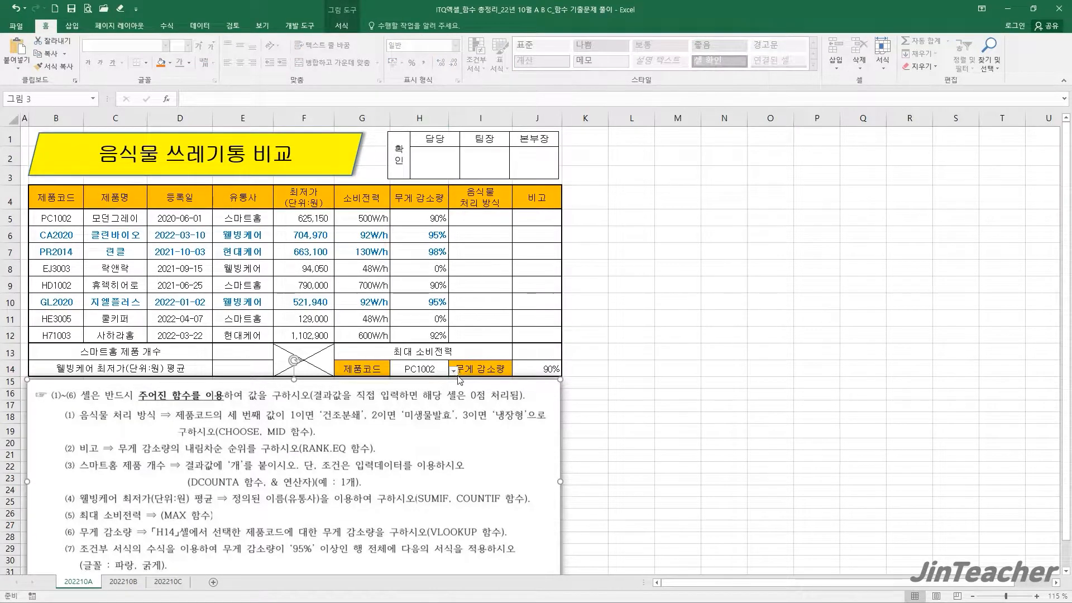
pyautogui.click(453, 371)
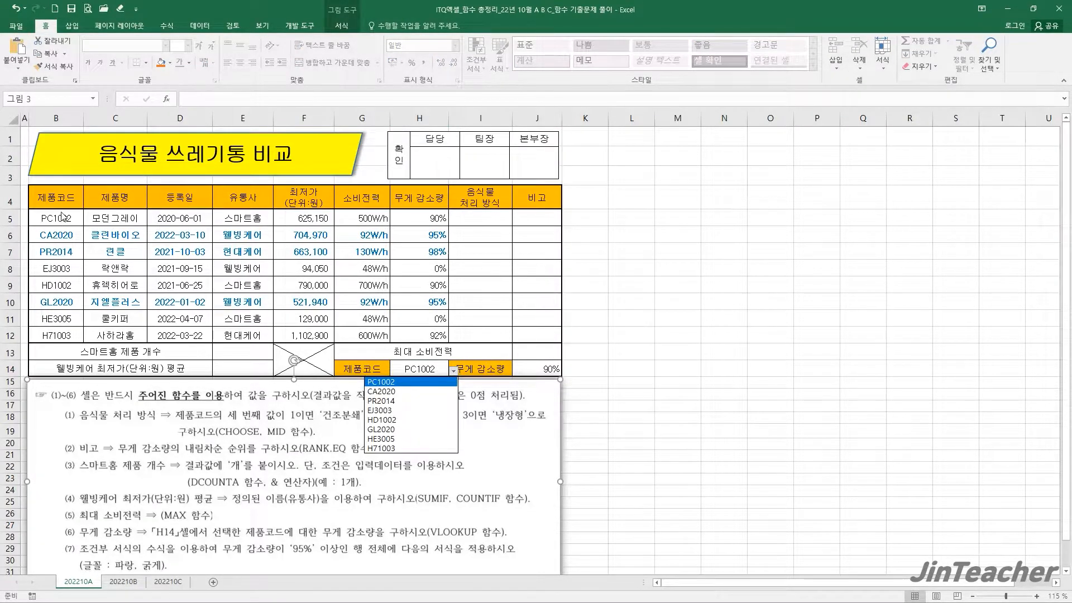
pyautogui.click(394, 335)
pyautogui.click(422, 366)
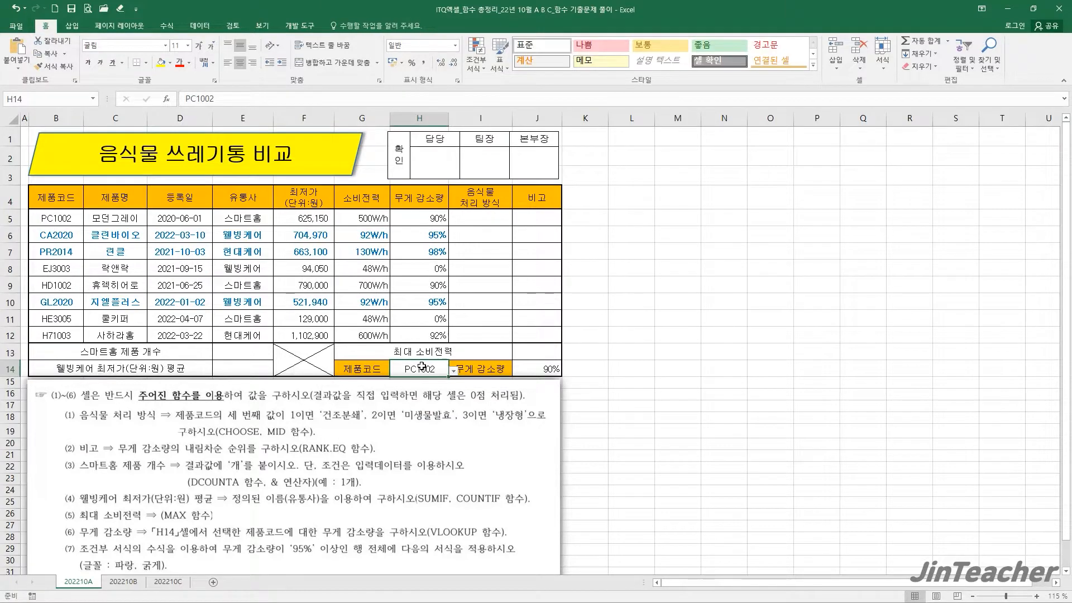
pyautogui.moveTo(56, 218); pyautogui.dragTo(50, 336)
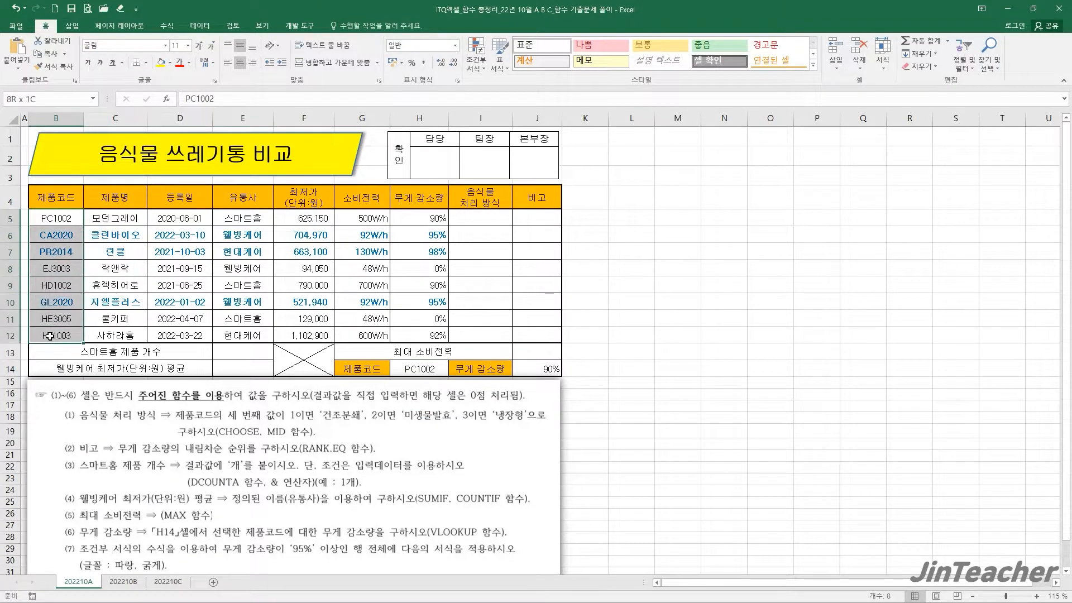
pyautogui.click(409, 365)
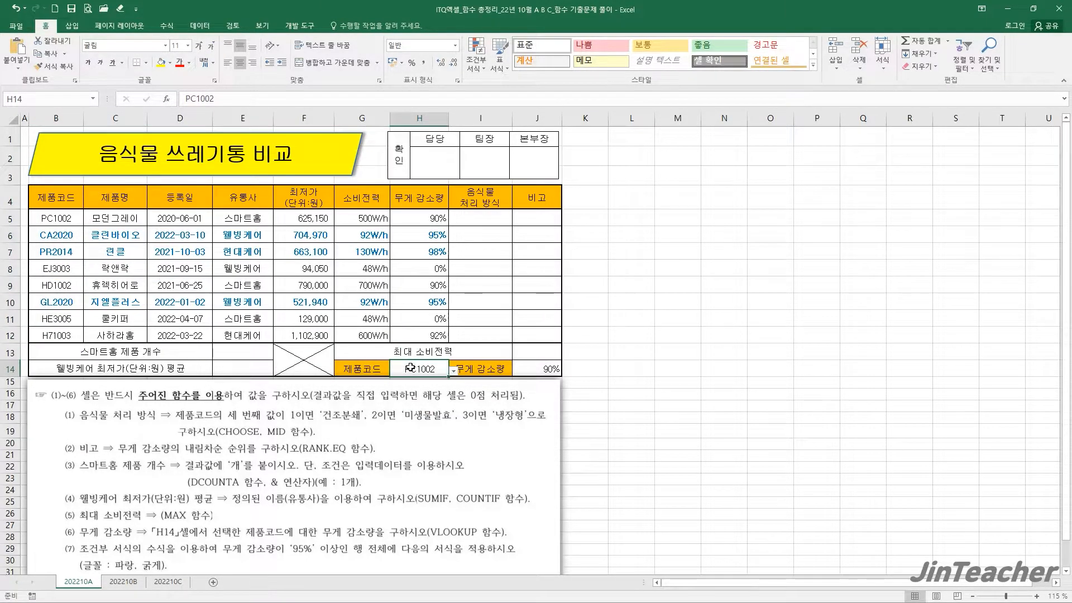
pyautogui.click(545, 370)
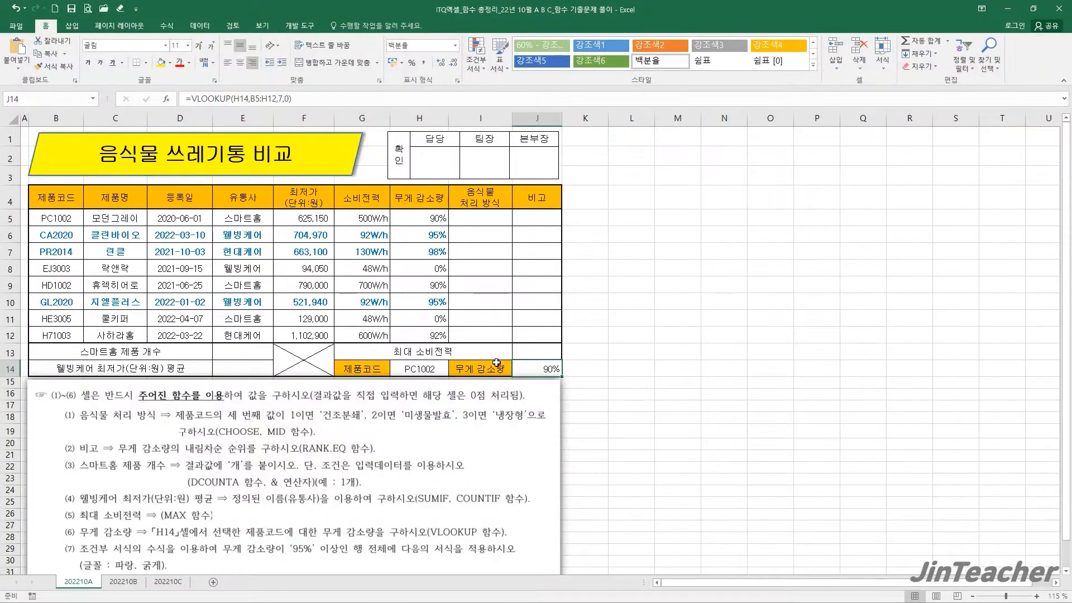
# Calculate the maximum power consumption (최대 소비전력) in cell J13 using the MAX function with Number1 set to G5:G12.
pyautogui.press('Up')
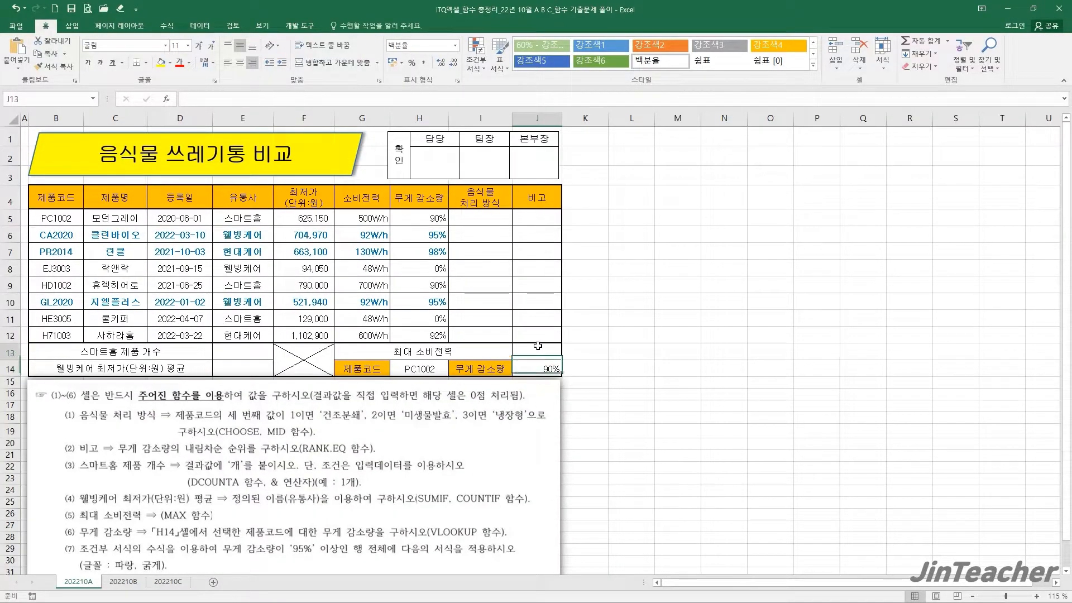
pyautogui.moveTo(371, 219); pyautogui.dragTo(377, 322)
pyautogui.click(527, 355)
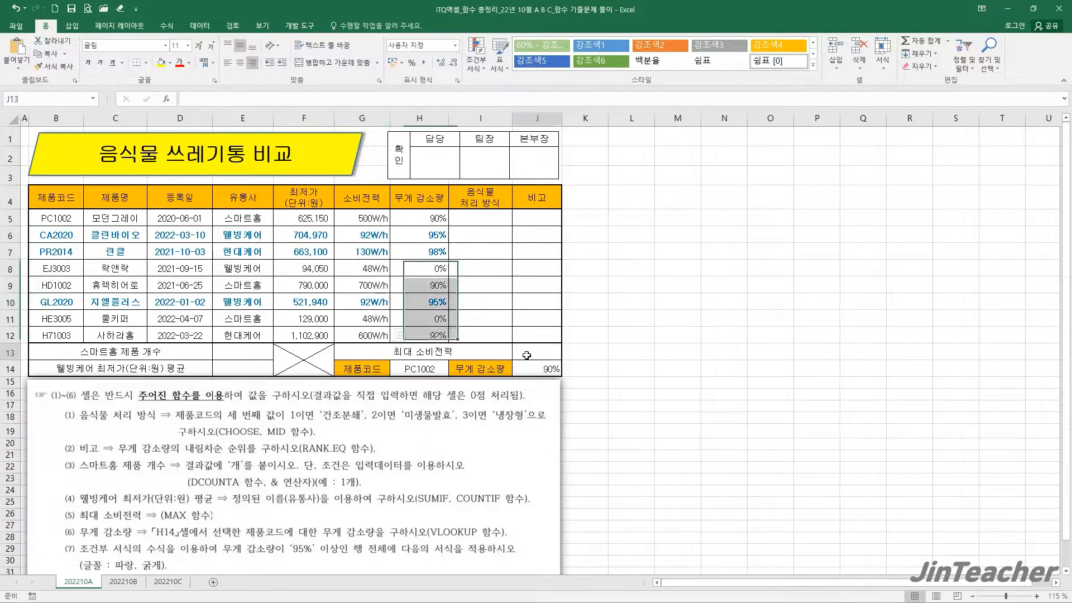
pyautogui.click(167, 99)
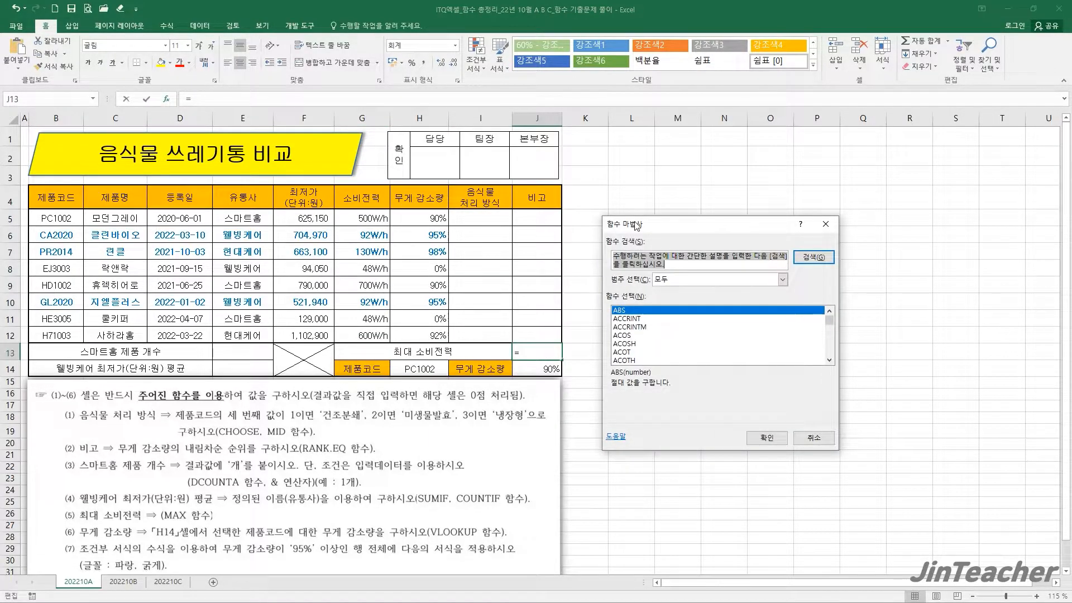
pyautogui.moveTo(635, 226); pyautogui.dragTo(553, 176)
pyautogui.click(592, 286)
pyautogui.press('m')
pyautogui.scroll(-1, 597, 296)
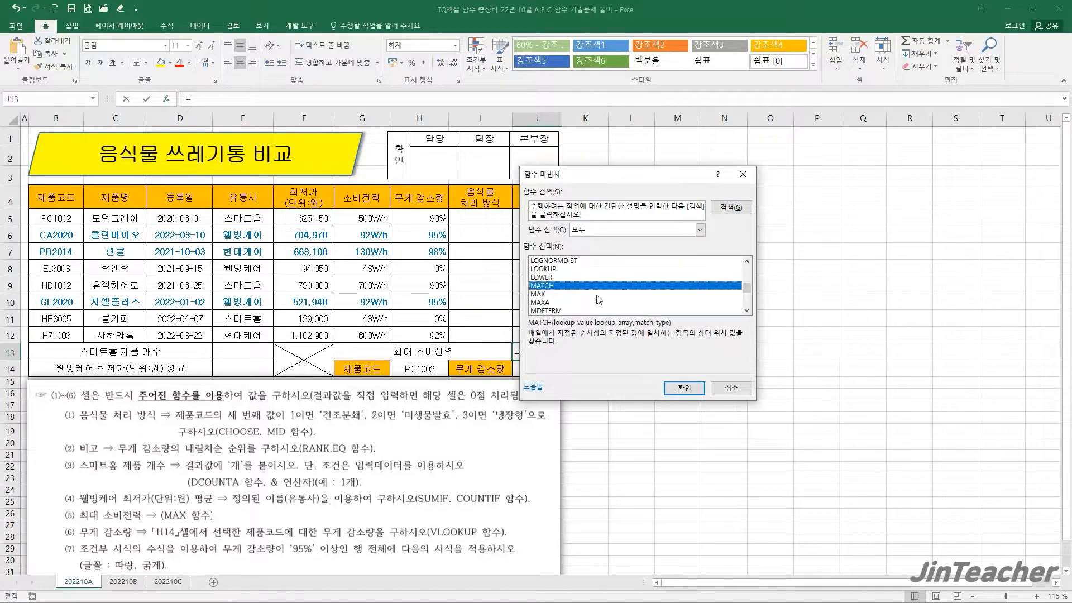
pyautogui.click(561, 294)
pyautogui.click(684, 387)
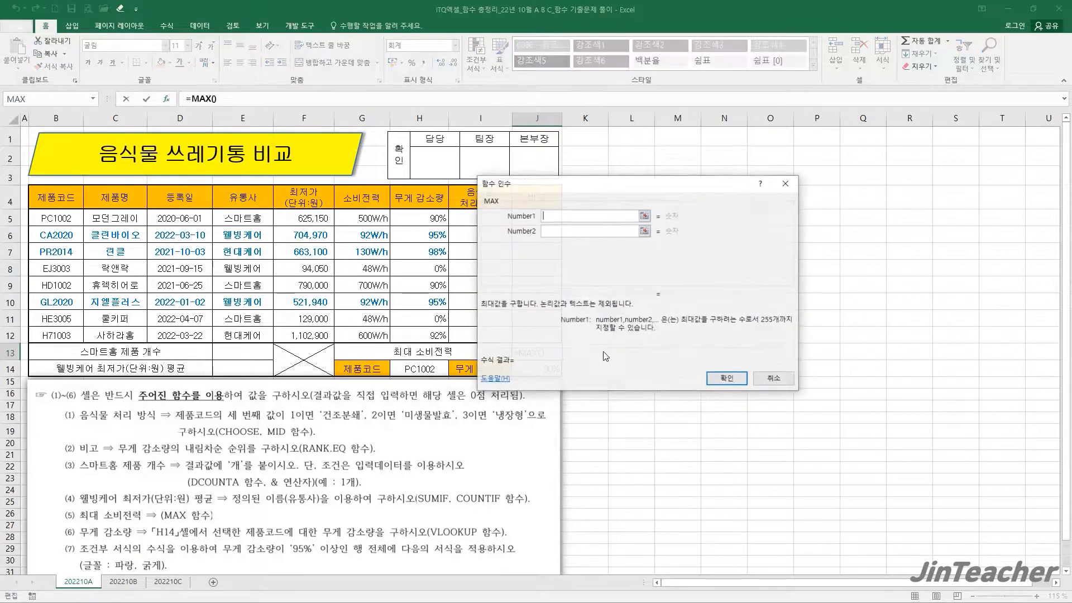
pyautogui.moveTo(353, 215); pyautogui.dragTo(365, 336)
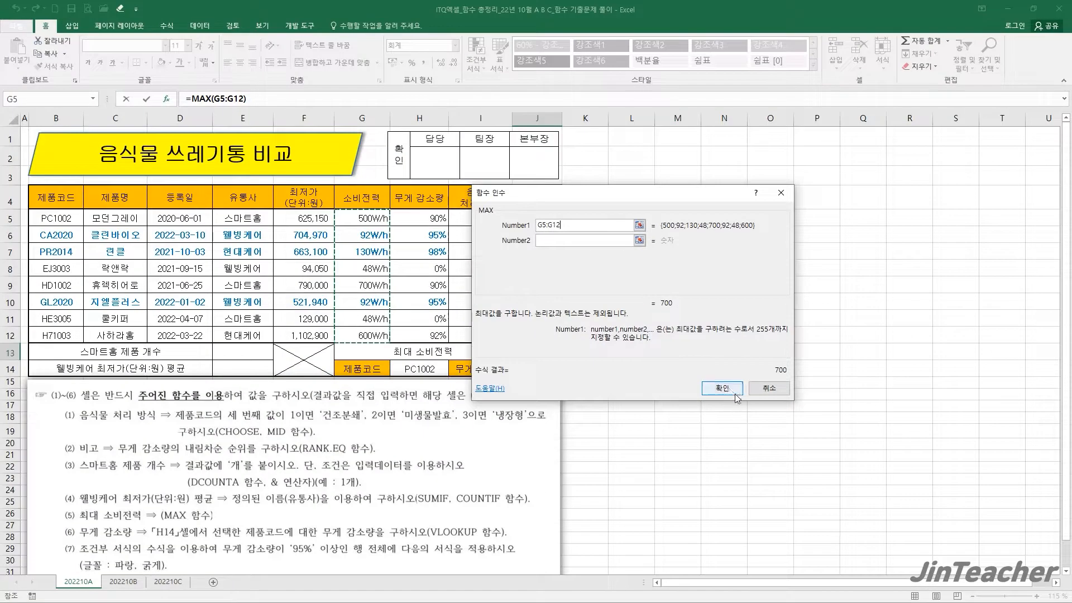
pyautogui.click(736, 410)
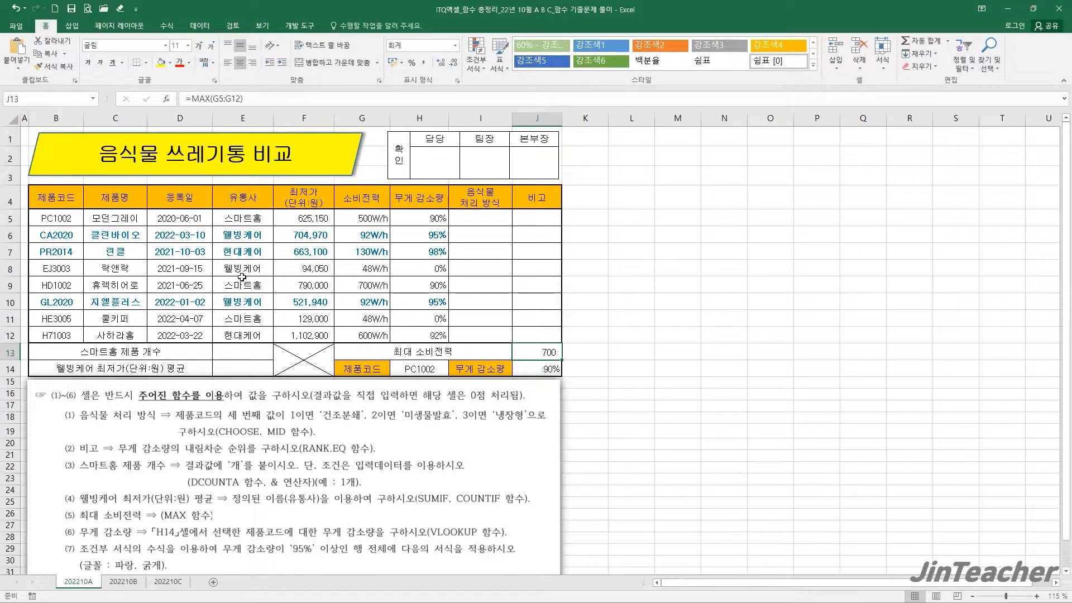
# Insert the SUMIF function from the full function list (모두) into cell E14 for the 웰빙케어 lowest-price average.
pyautogui.click(242, 274)
pyautogui.moveTo(249, 208); pyautogui.dragTo(252, 336)
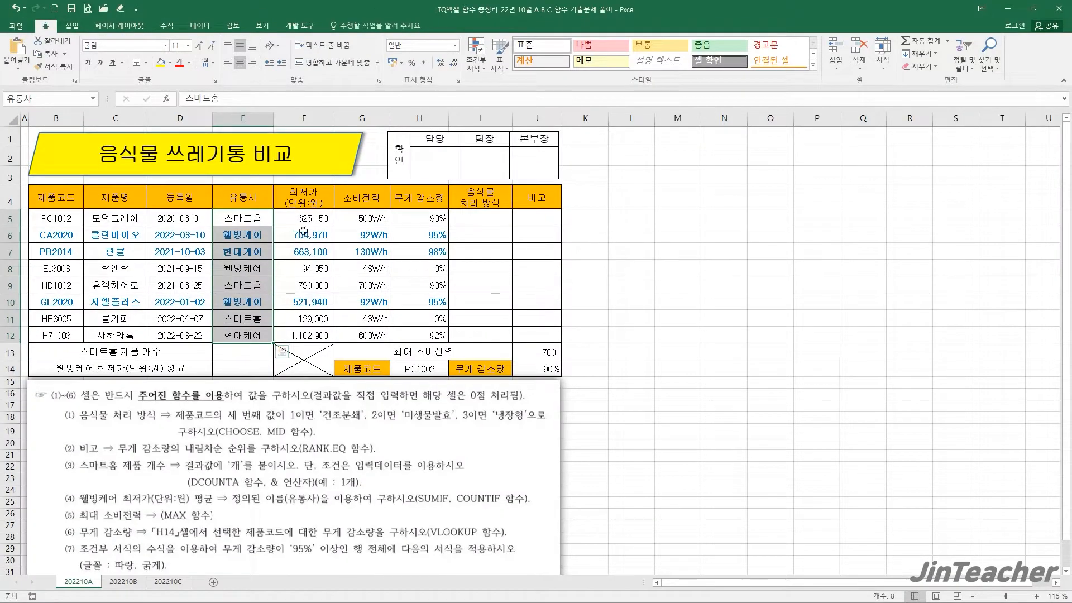
pyautogui.moveTo(304, 219); pyautogui.dragTo(306, 330)
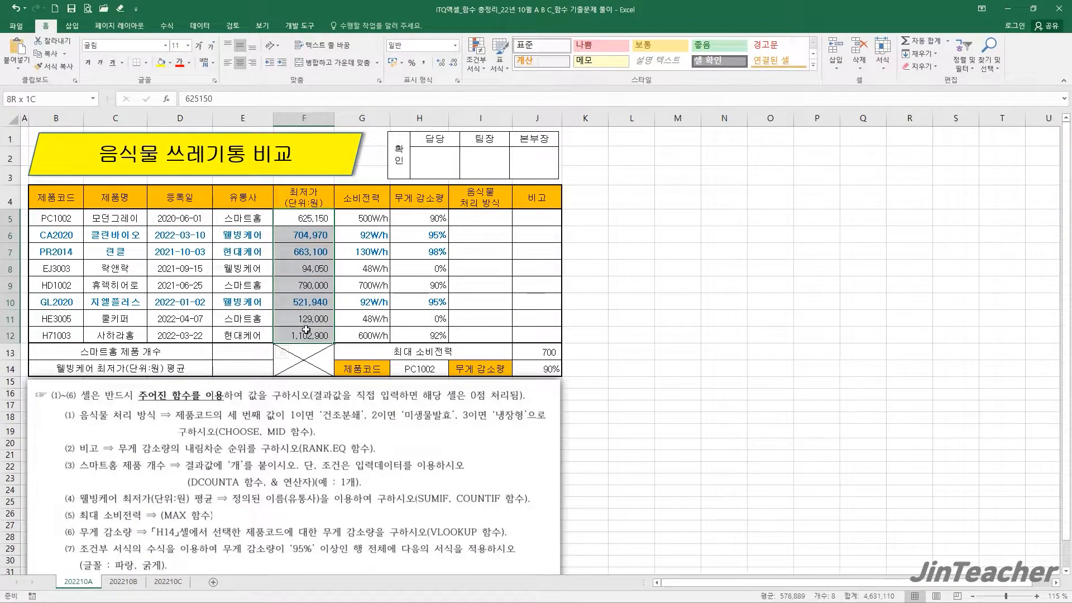
pyautogui.click(256, 368)
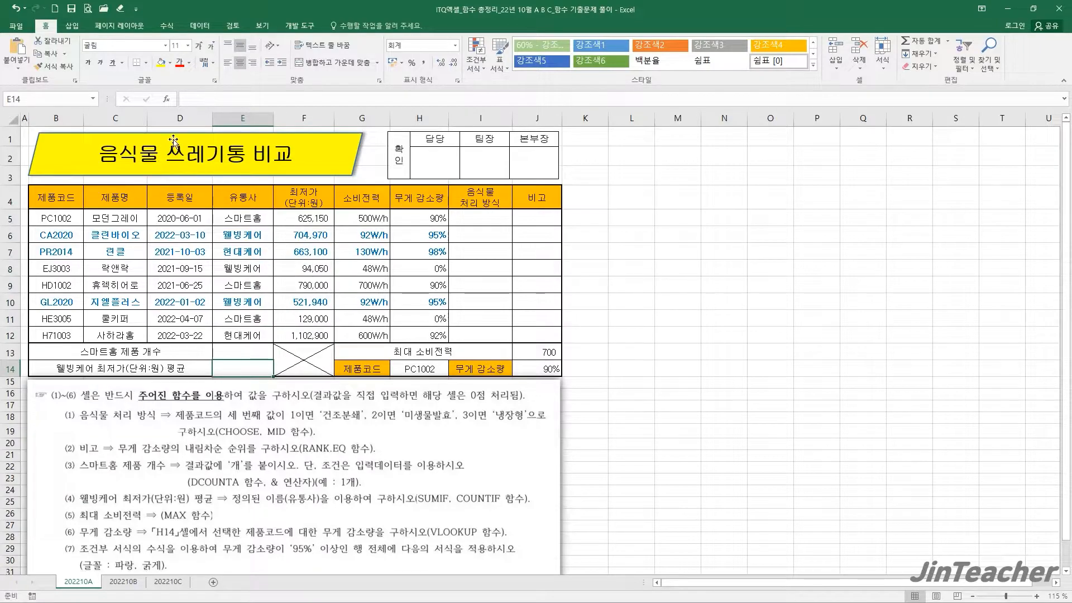
pyautogui.click(166, 98)
pyautogui.click(478, 285)
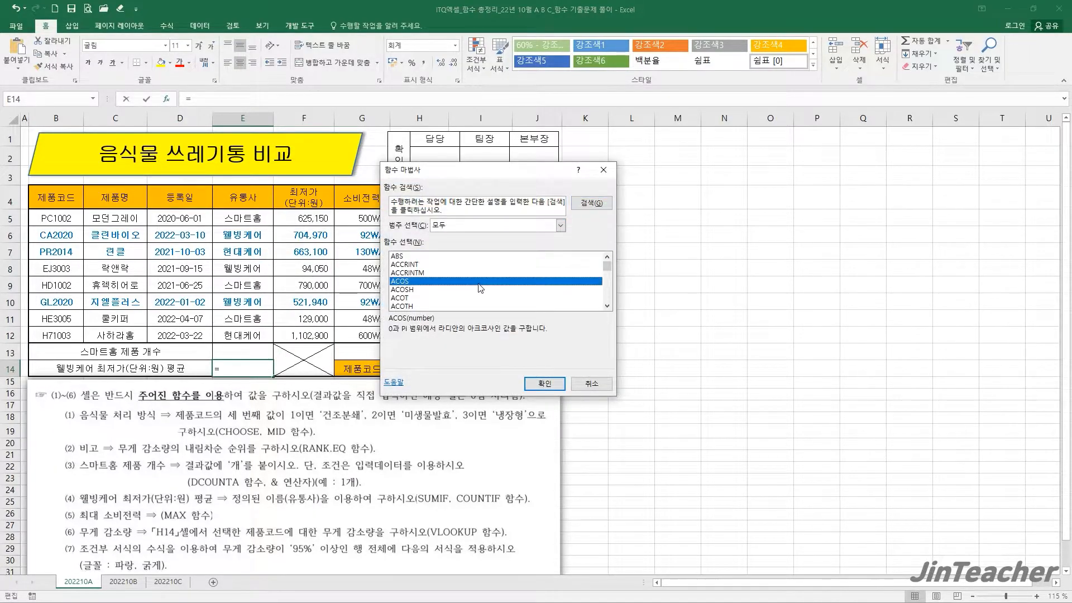
pyautogui.press('s')
pyautogui.scroll(-2, 478, 285)
pyautogui.scroll(-9, 479, 288)
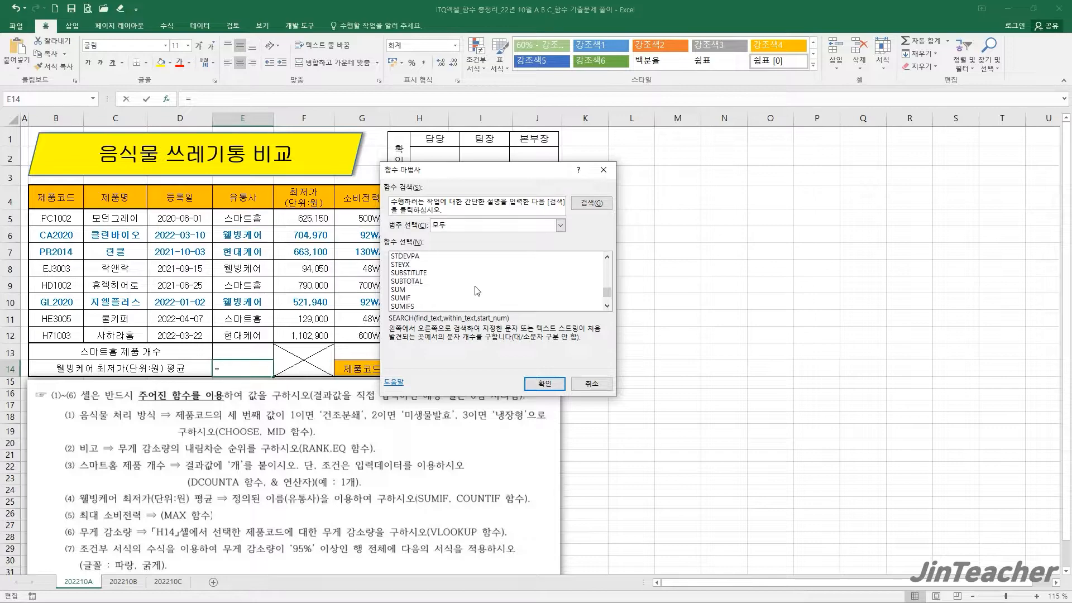
pyautogui.click(416, 273)
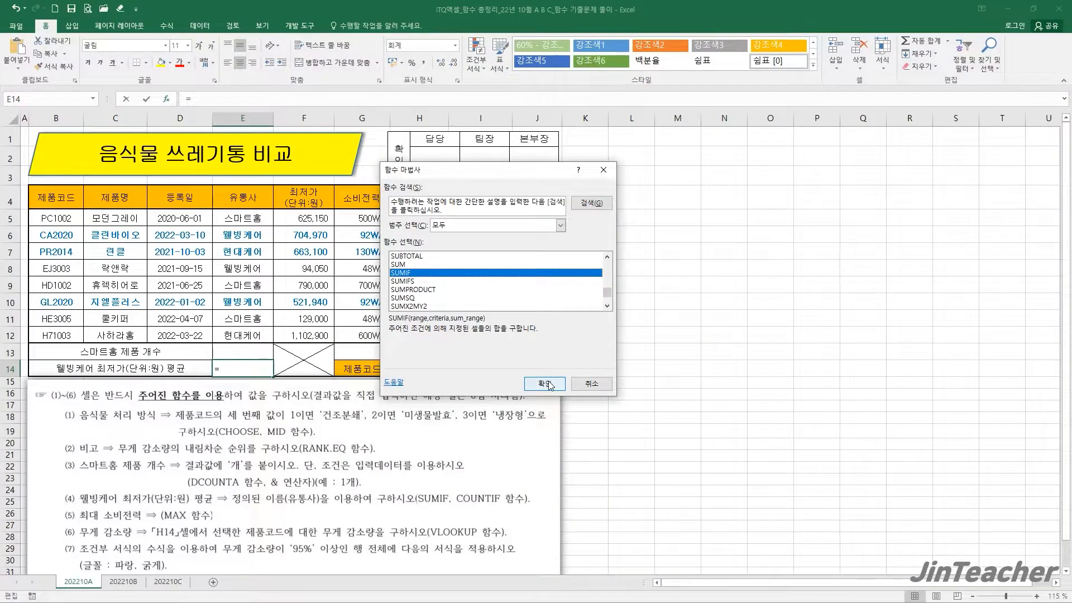
pyautogui.click(549, 384)
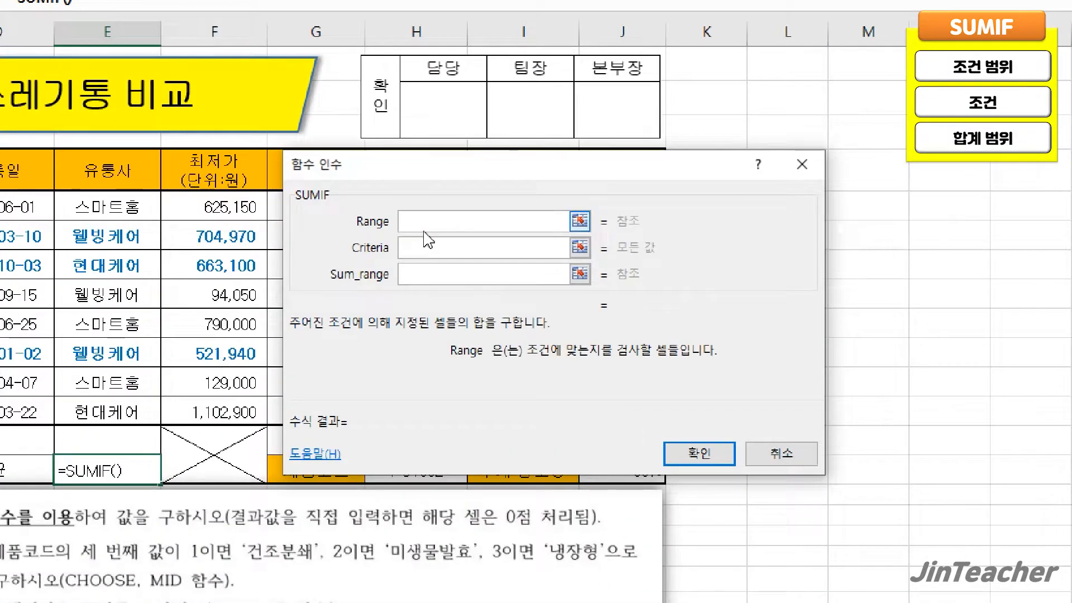
# Complete E14's SUMIF with Range 유통사 (E5:E12), Criteria E8 and Sum_range F5:F12.
pyautogui.click(427, 244)
pyautogui.click(429, 273)
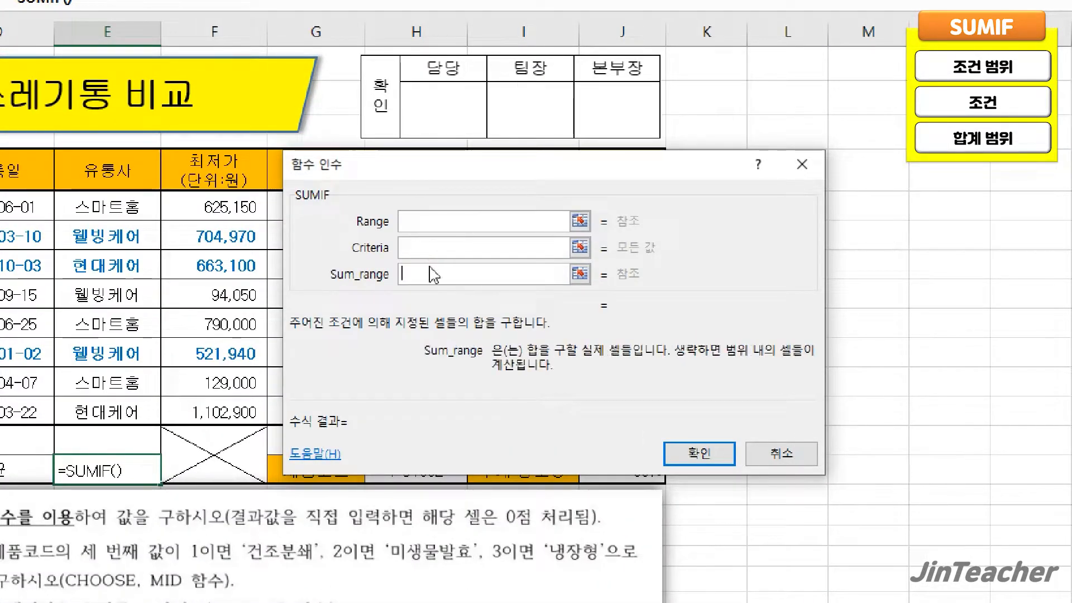
pyautogui.click(423, 220)
pyautogui.moveTo(119, 211); pyautogui.dragTo(134, 412)
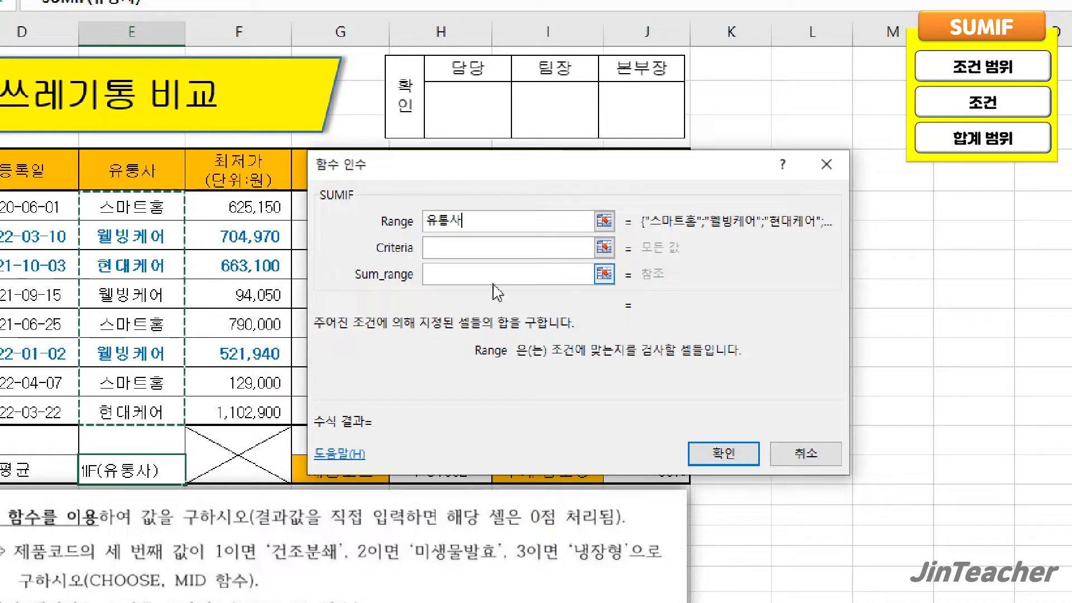
pyautogui.click(509, 242)
pyautogui.click(149, 292)
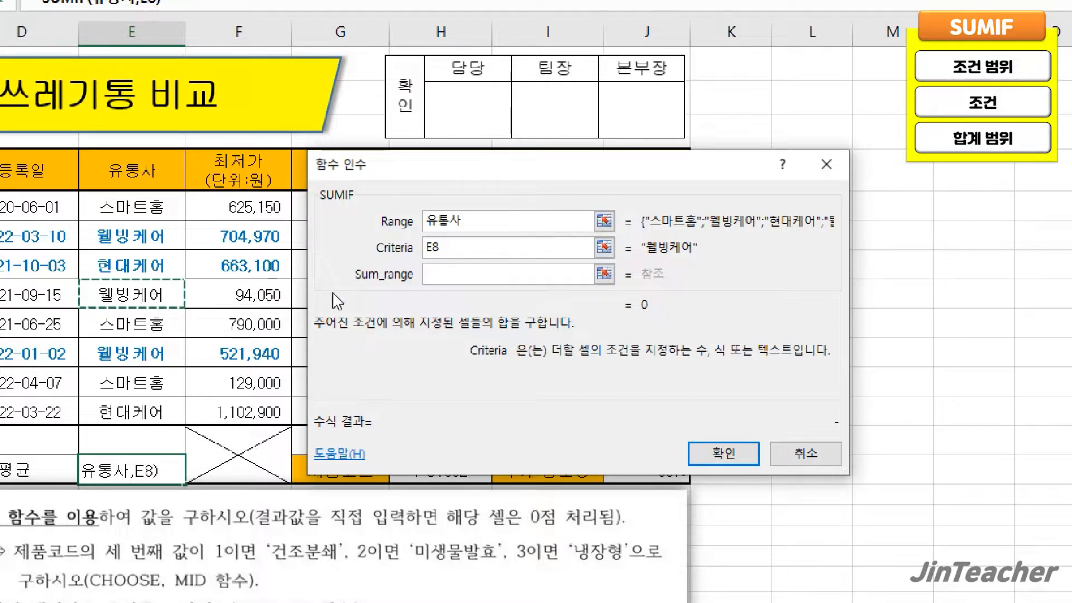
pyautogui.click(440, 284)
pyautogui.moveTo(279, 209); pyautogui.dragTo(226, 397)
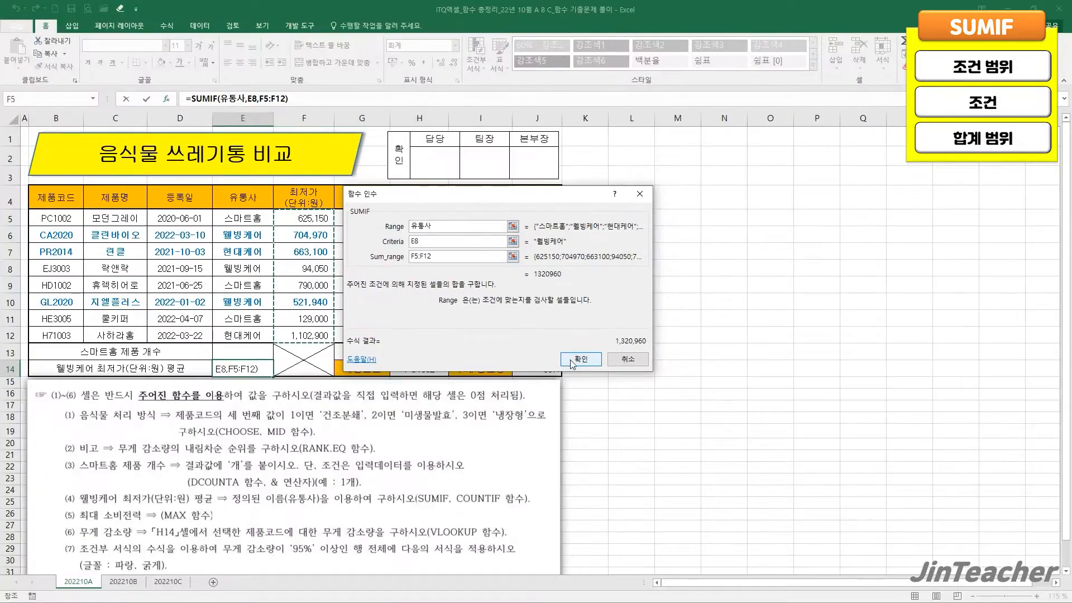
pyautogui.click(610, 370)
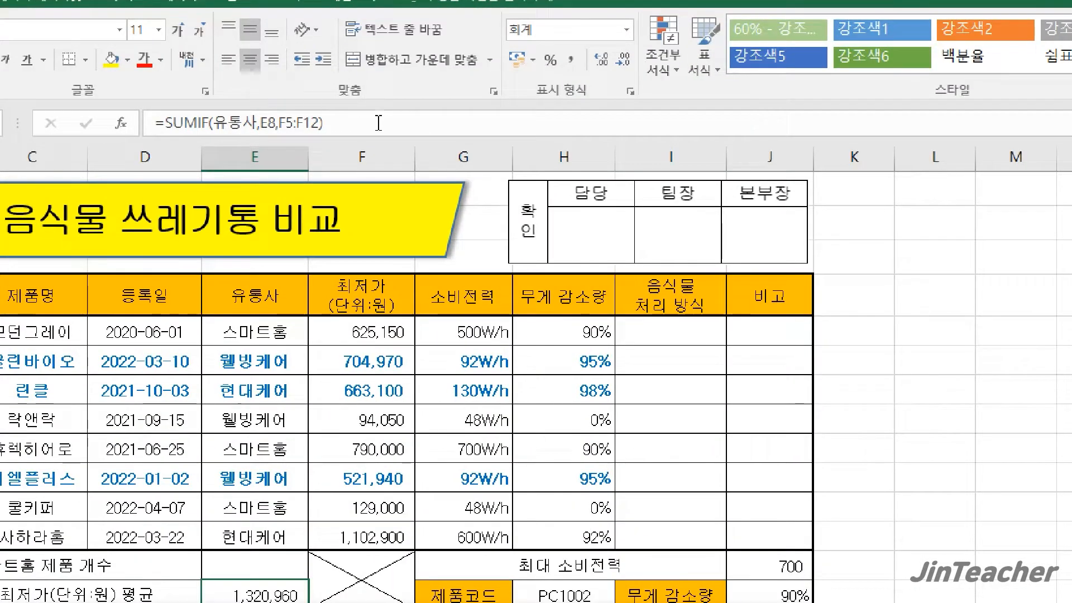
# Append a division sign to E14's SUMIF formula and insert the COUNTIF function as the divisor.
pyautogui.click(381, 124)
pyautogui.write('/')
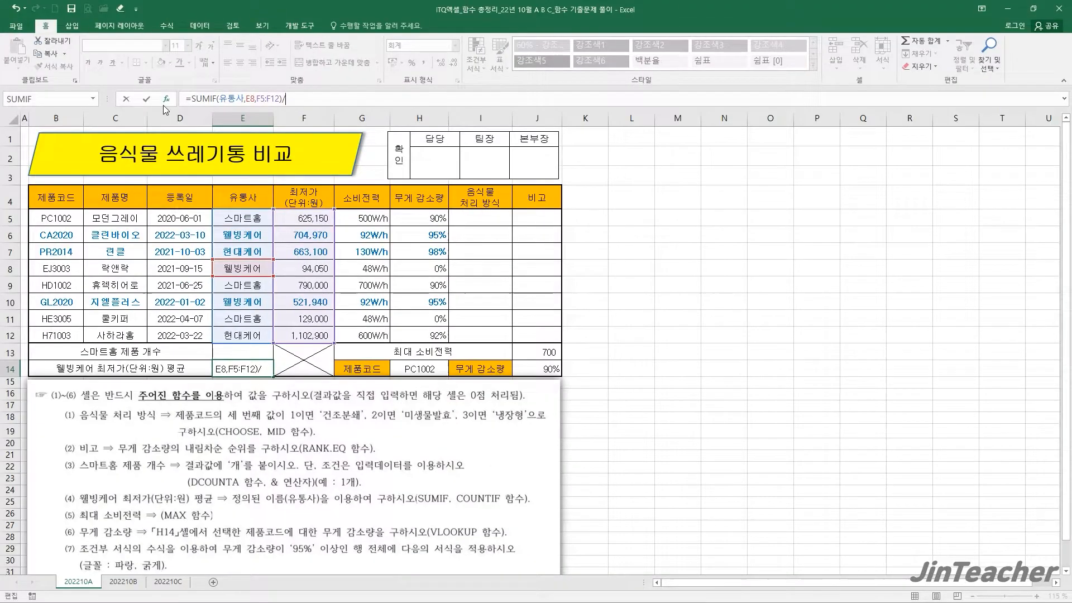
pyautogui.click(152, 123)
pyautogui.click(430, 289)
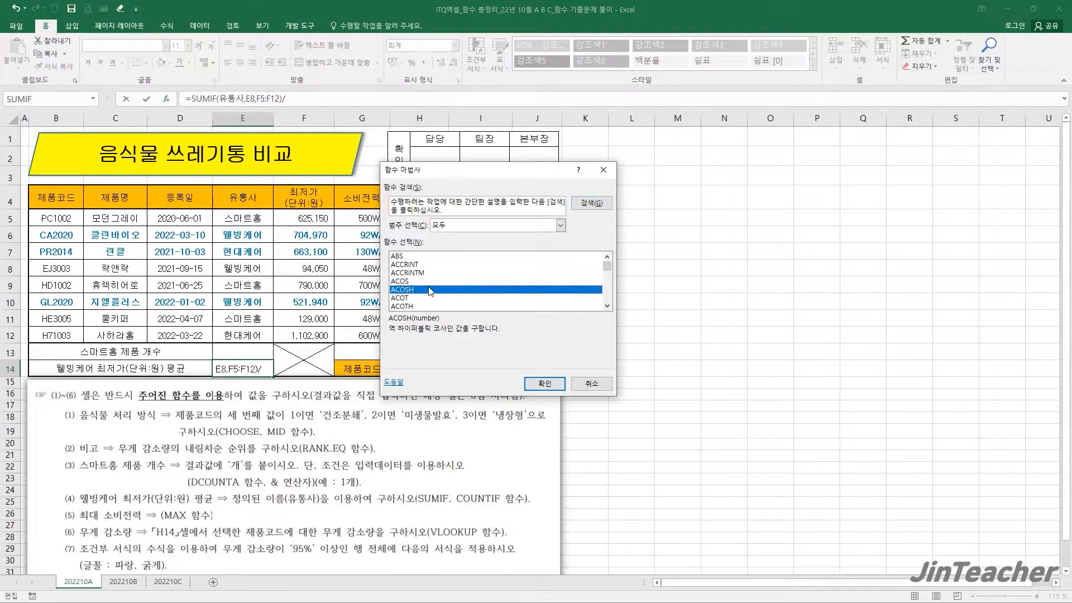
pyautogui.press('c')
pyautogui.scroll(-12, 430, 291)
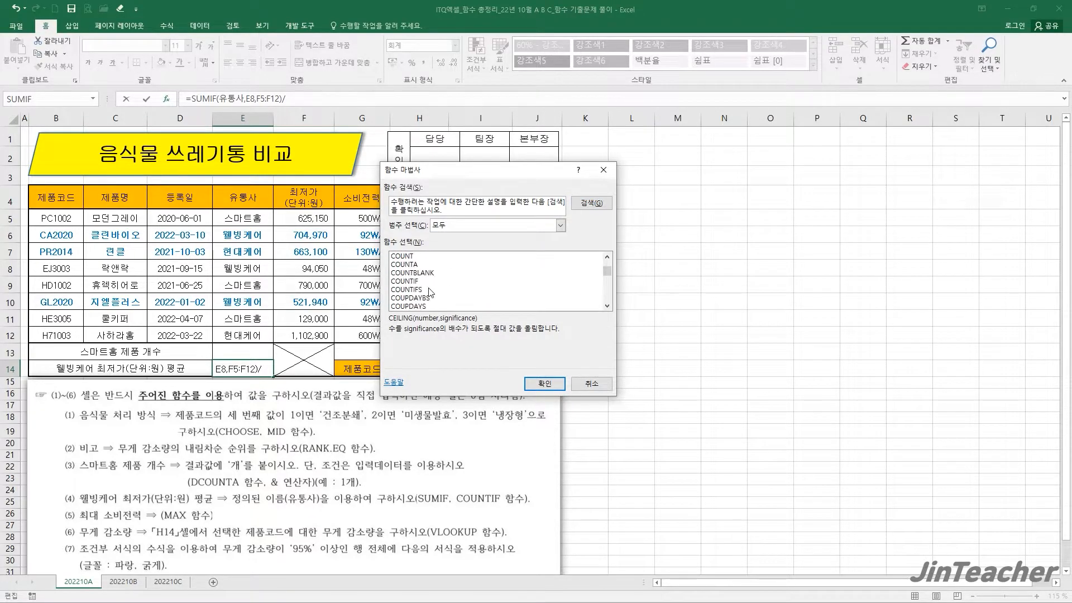
pyautogui.click(426, 282)
pyautogui.click(545, 384)
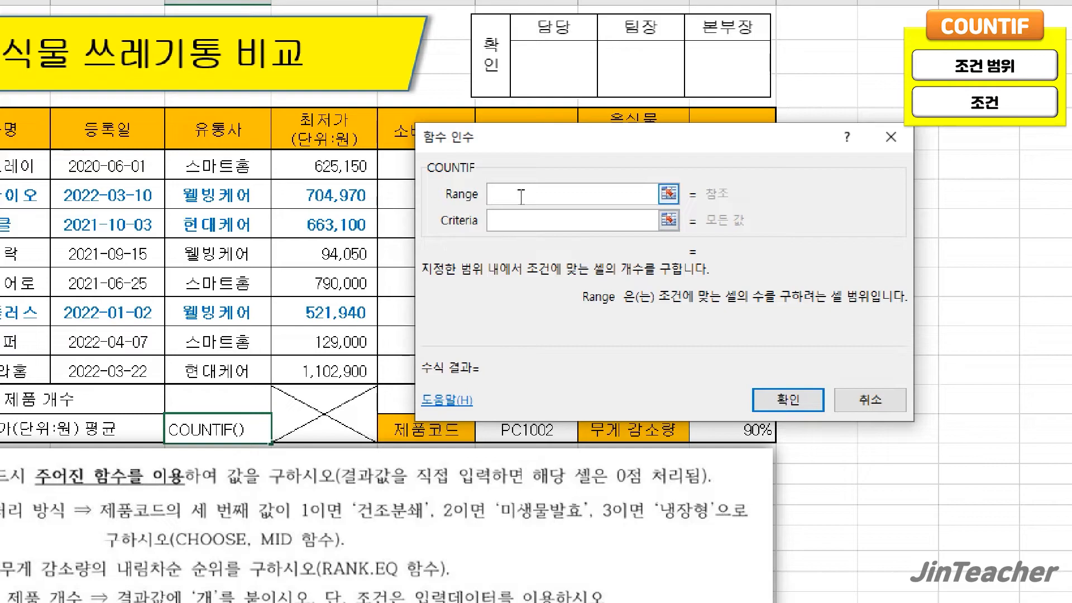
# Complete E14's COUNTIF divisor with Range 유통사 (E5:E12) and Criteria E8.
pyautogui.click(515, 218)
pyautogui.click(514, 198)
pyautogui.moveTo(241, 179); pyautogui.dragTo(237, 372)
pyautogui.press('Tab')
pyautogui.click(220, 252)
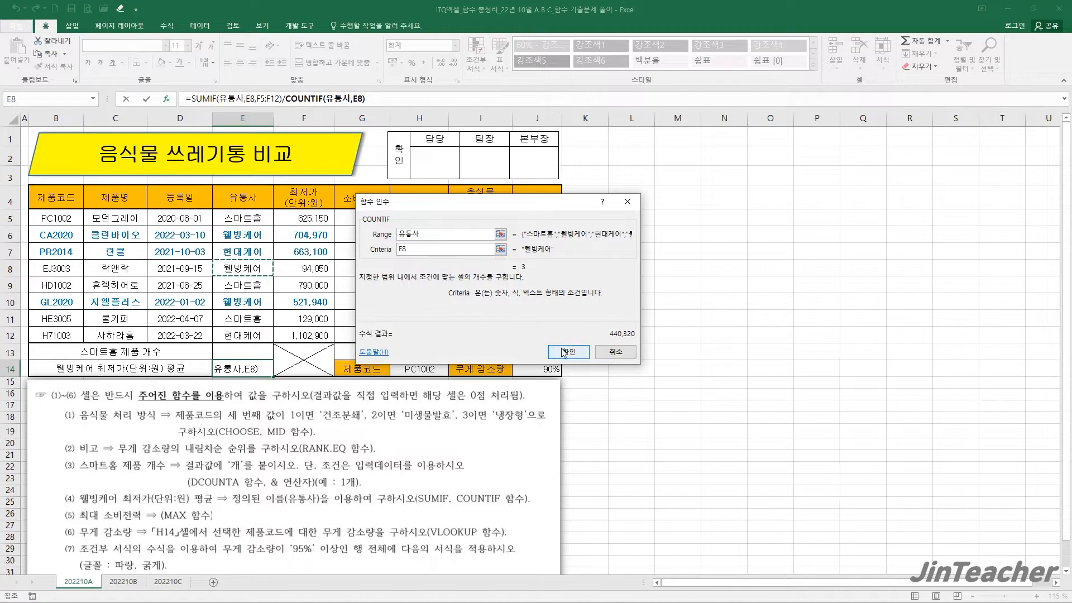
pyautogui.click(788, 543)
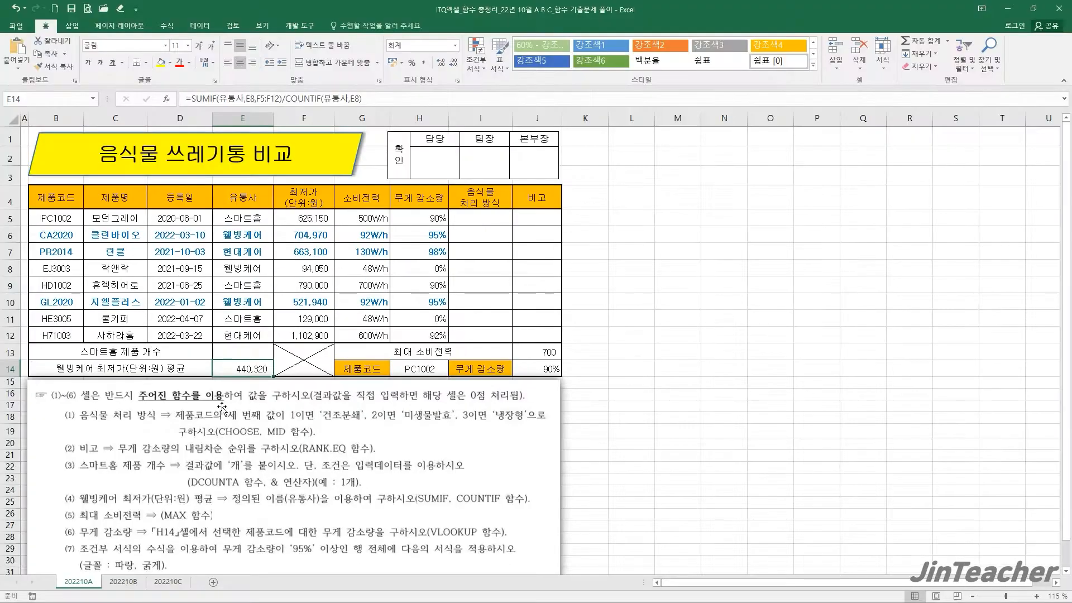
# Insert the DCOUNTA function from the full function list (모두) into cell E13 for the 스마트홈 product count.
pyautogui.click(247, 351)
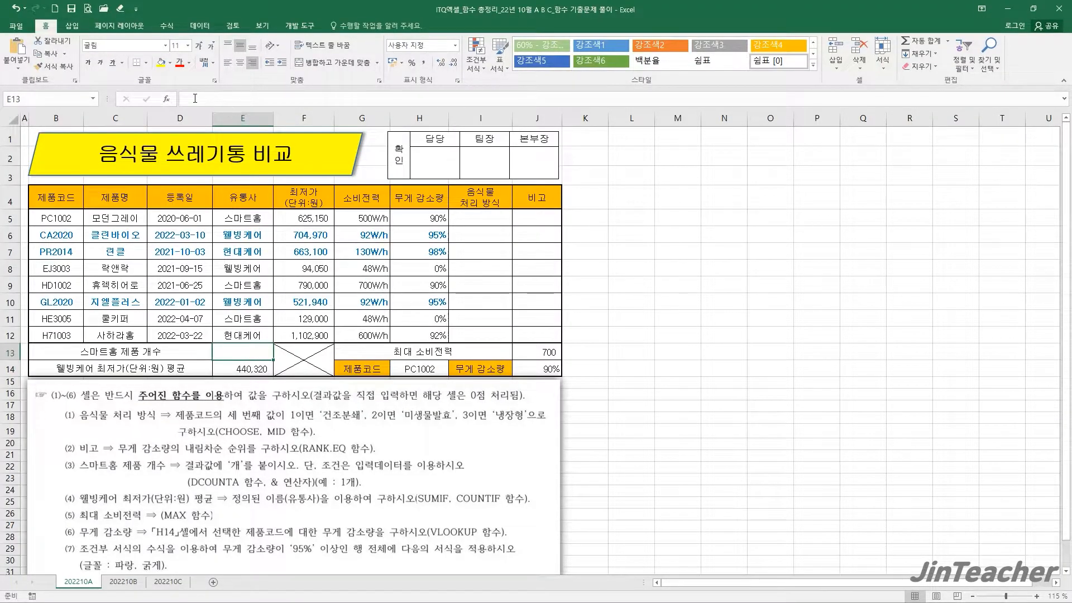
pyautogui.click(171, 100)
pyautogui.click(467, 303)
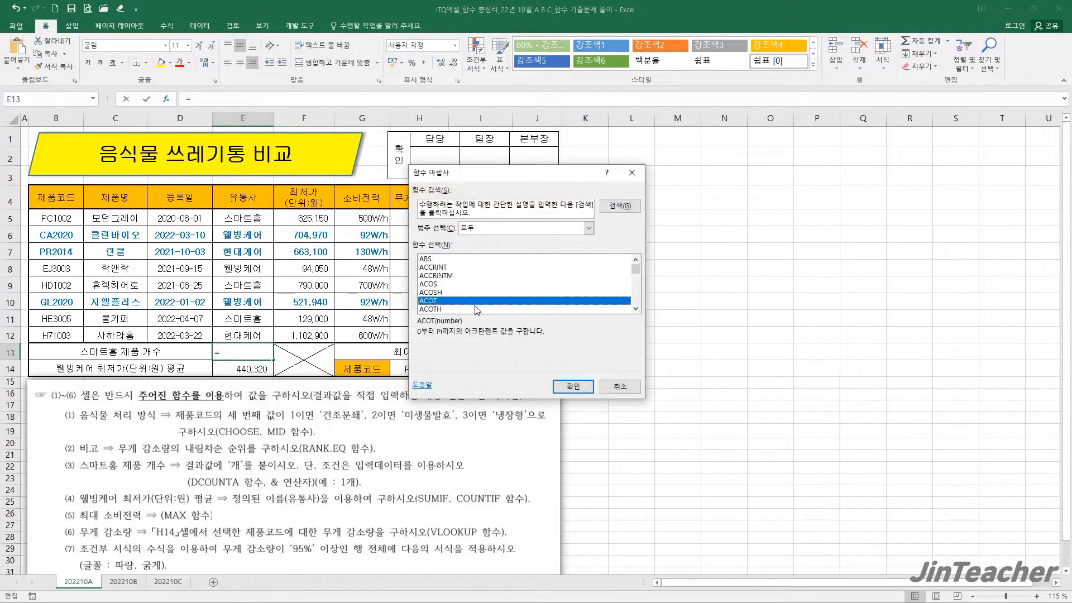
pyautogui.press('d')
pyautogui.scroll(-1, 475, 306)
pyautogui.scroll(-1, 476, 310)
pyautogui.scroll(-2, 464, 295)
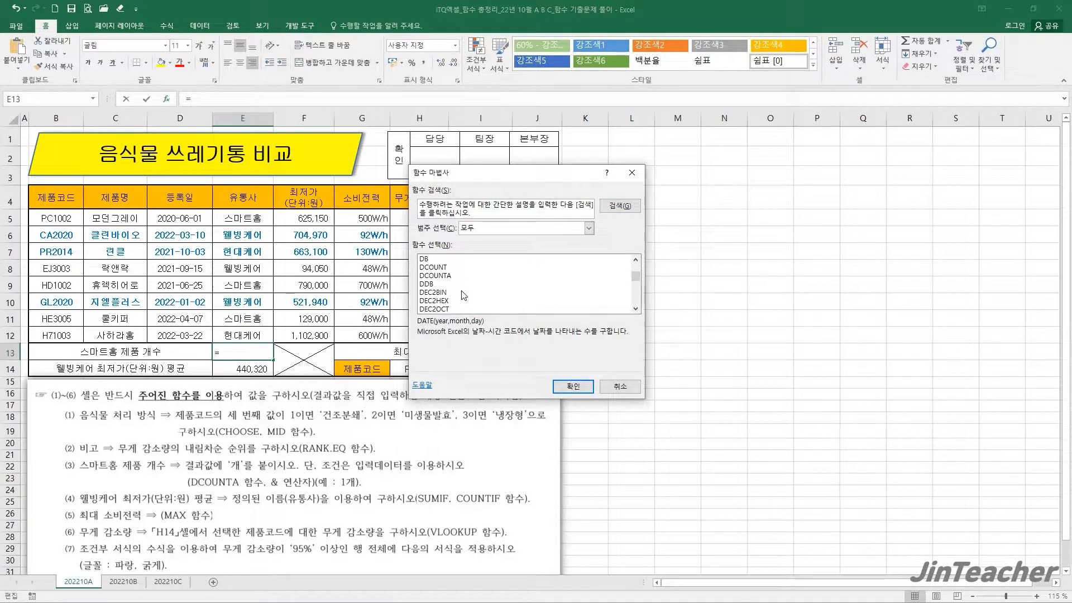
pyautogui.click(441, 275)
pyautogui.click(573, 386)
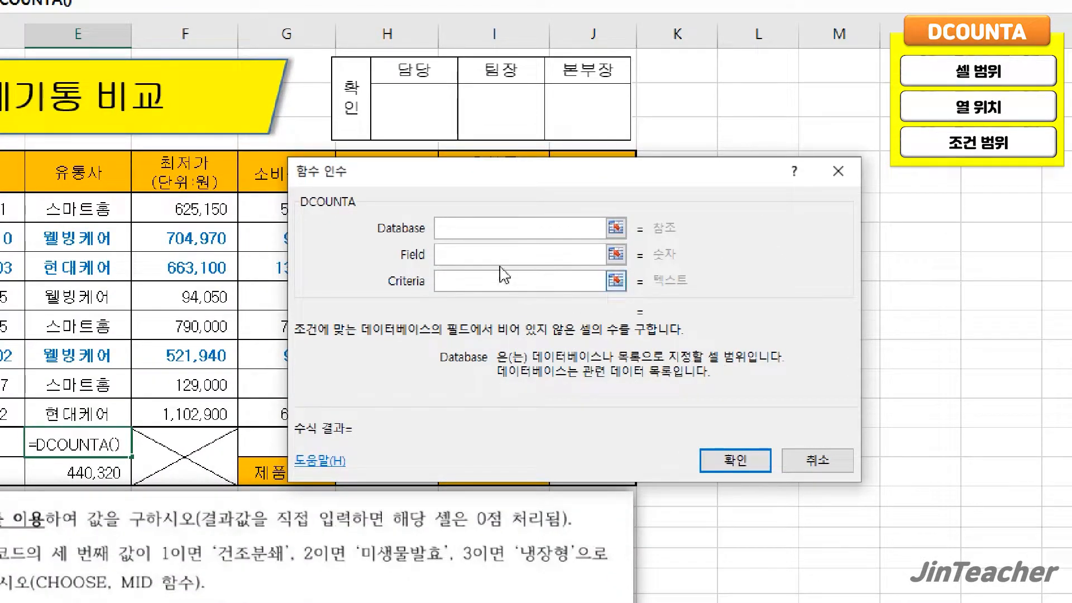
# Complete E13's DCOUNTA with Database E4:E12, Field 1 and Criteria E4:E5.
pyautogui.click(472, 255)
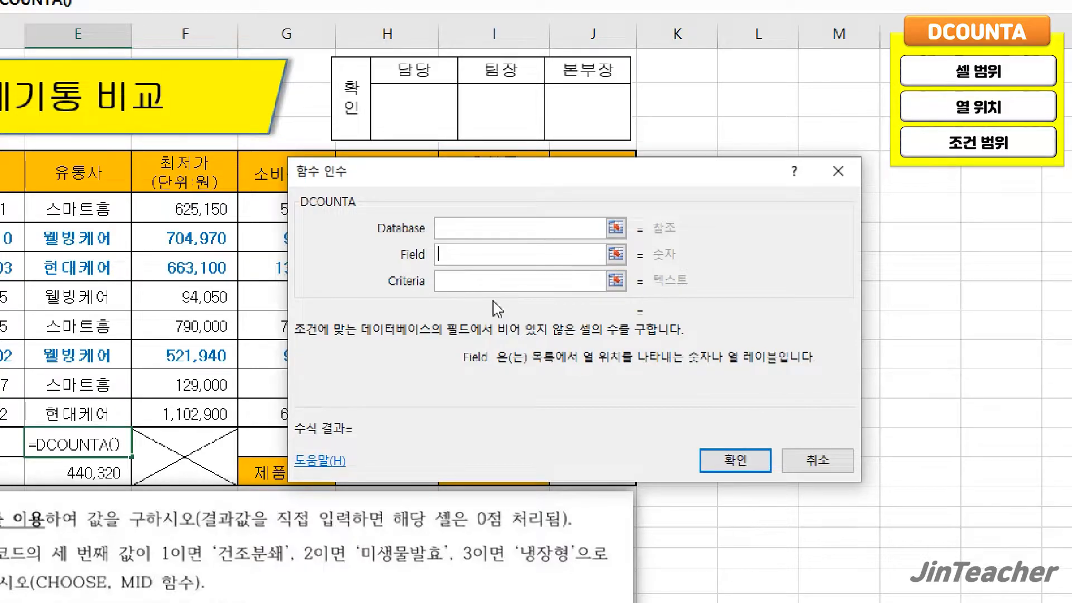
pyautogui.click(501, 284)
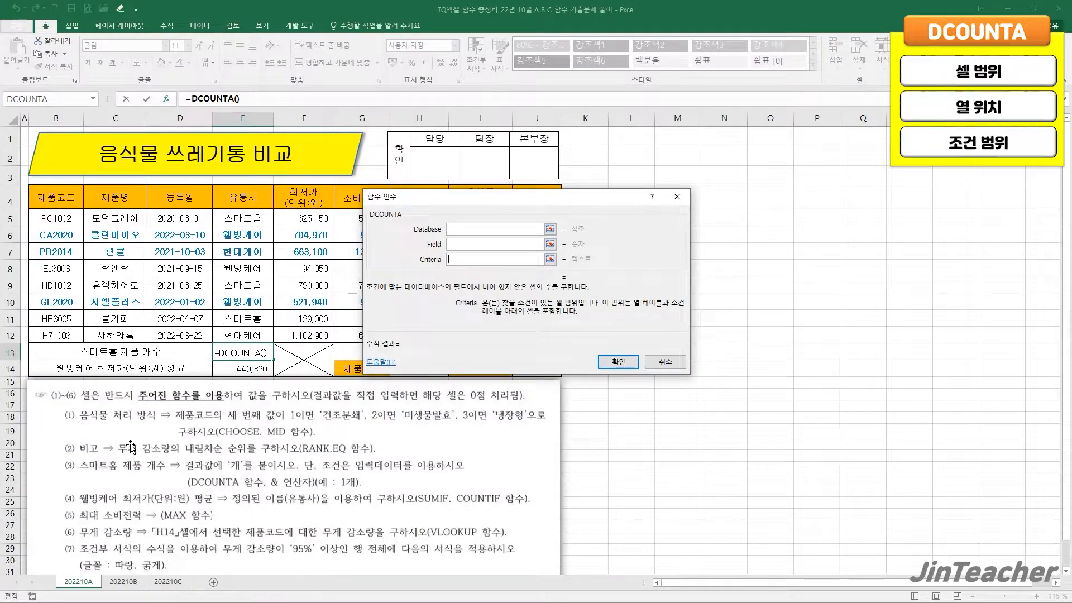
pyautogui.click(468, 230)
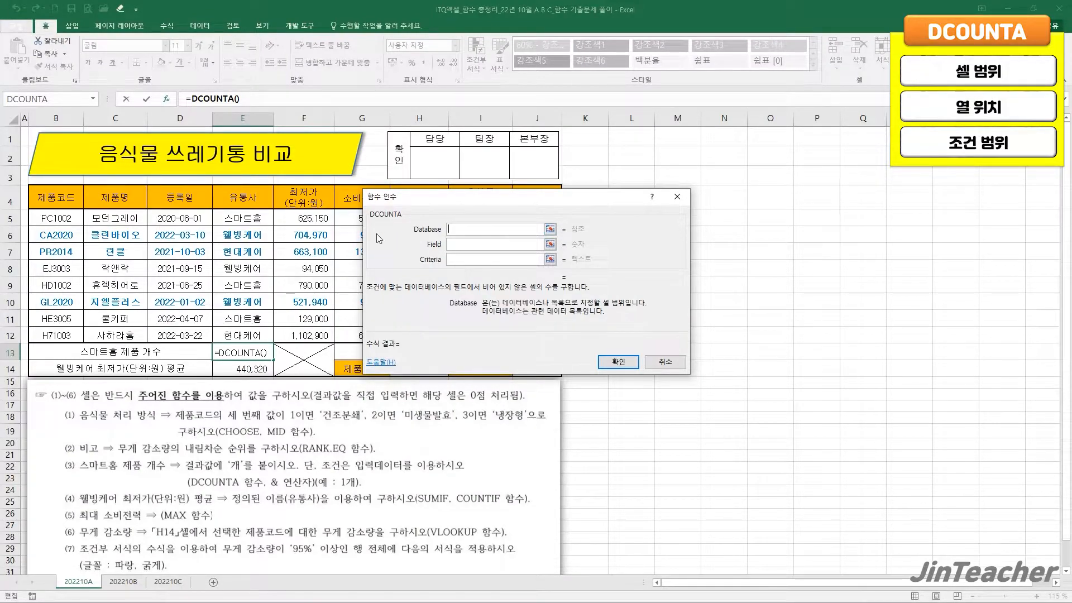
pyautogui.moveTo(259, 195); pyautogui.dragTo(253, 334)
pyautogui.press('Tab')
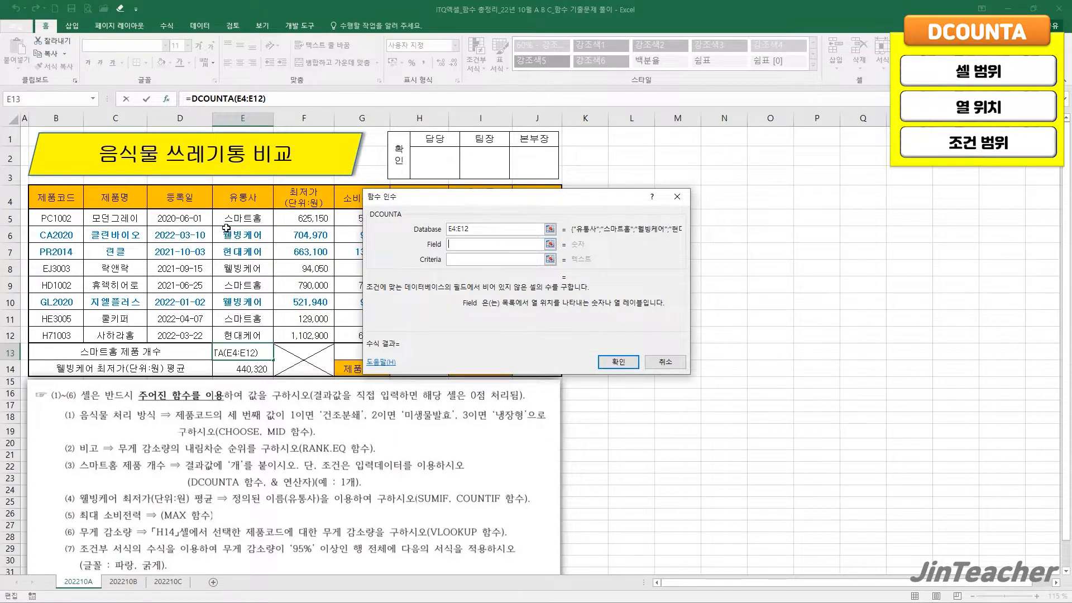
pyautogui.write('1')
pyautogui.hotkey('shift', 'Tab')
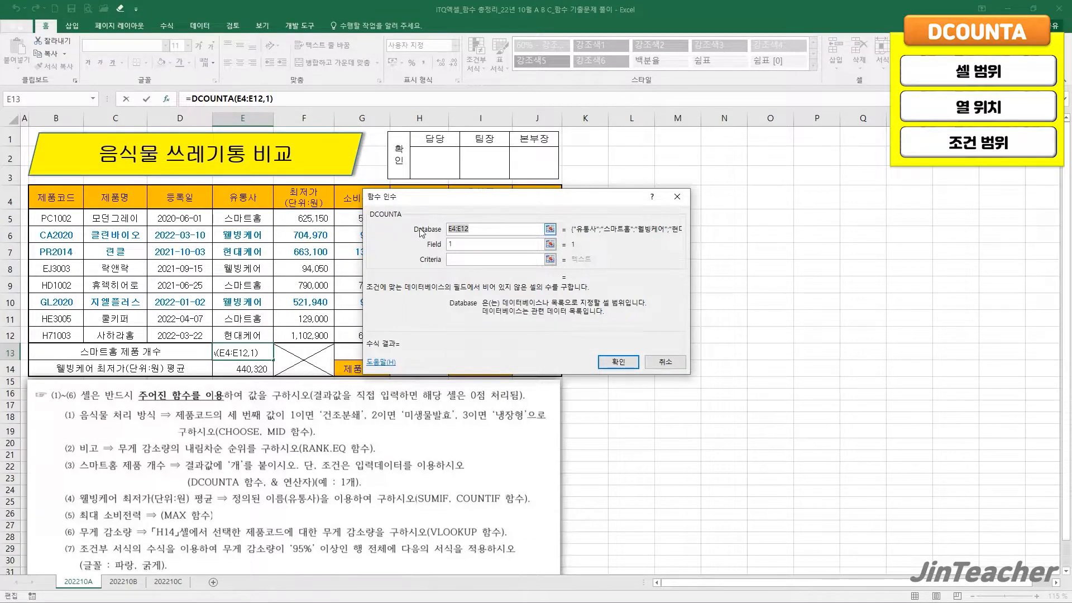
pyautogui.moveTo(260, 201); pyautogui.dragTo(263, 335)
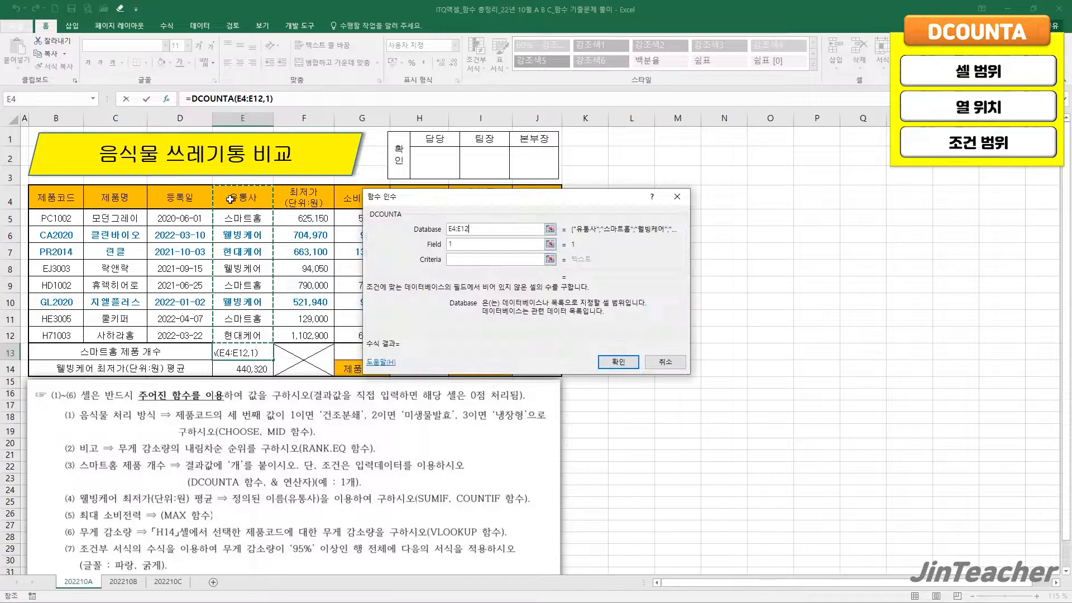
pyautogui.press('Tab')
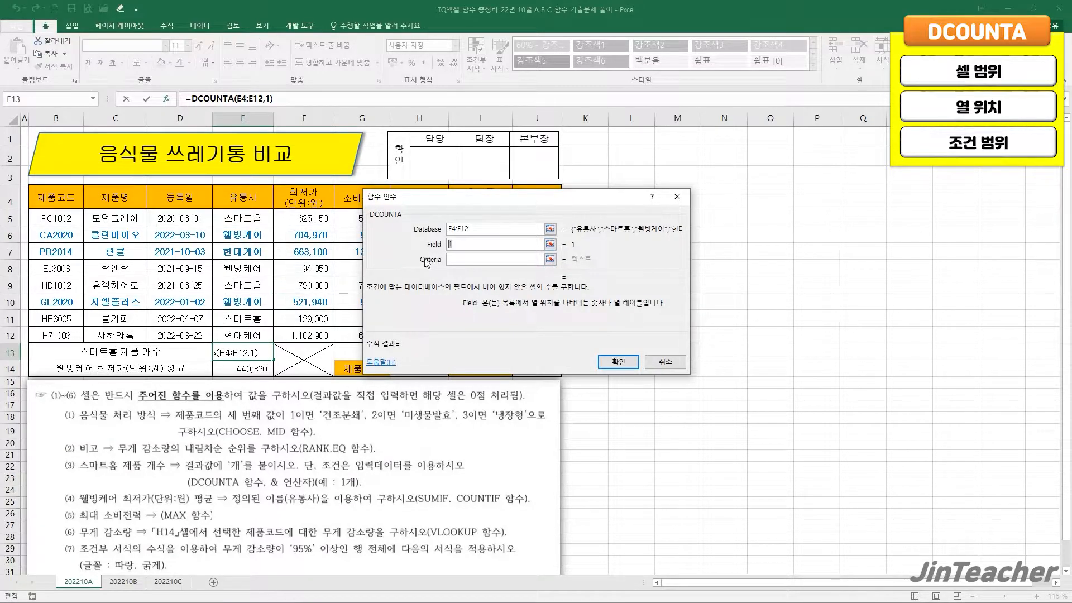
pyautogui.click(456, 259)
pyautogui.moveTo(255, 199); pyautogui.dragTo(254, 220)
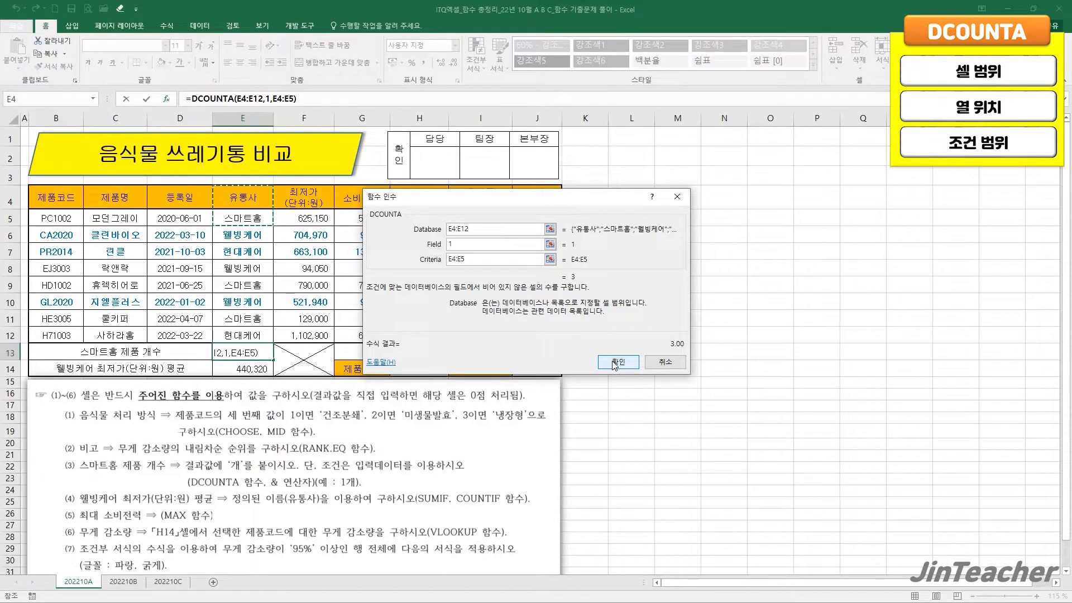
pyautogui.click(616, 363)
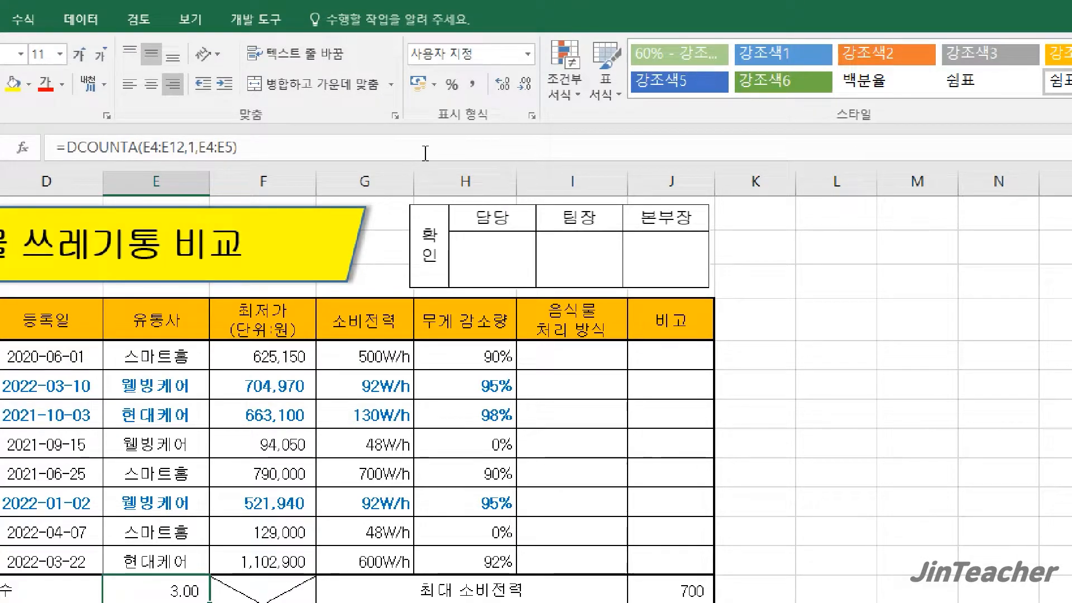
# Append &"개" to the DCOUNTA formula in E13 so the count carries the unit 개.
pyautogui.click(425, 153)
pyautogui.write('&"')
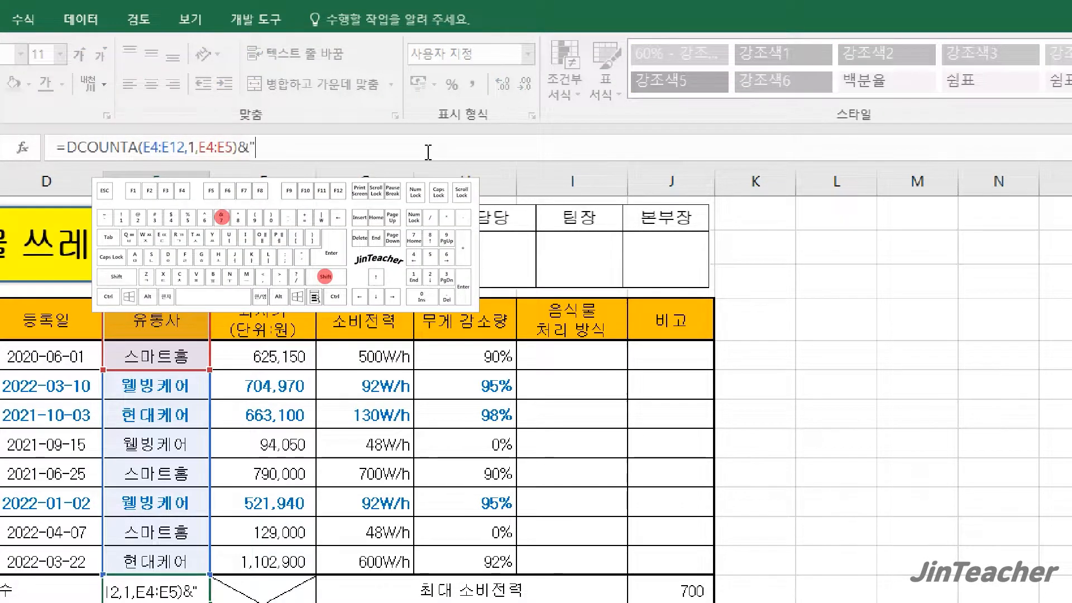
pyautogui.write('ro')
pyautogui.press('BackSpace')
pyautogui.press('BackSpace')
pyautogui.press('Hangul')
pyautogui.write('개')
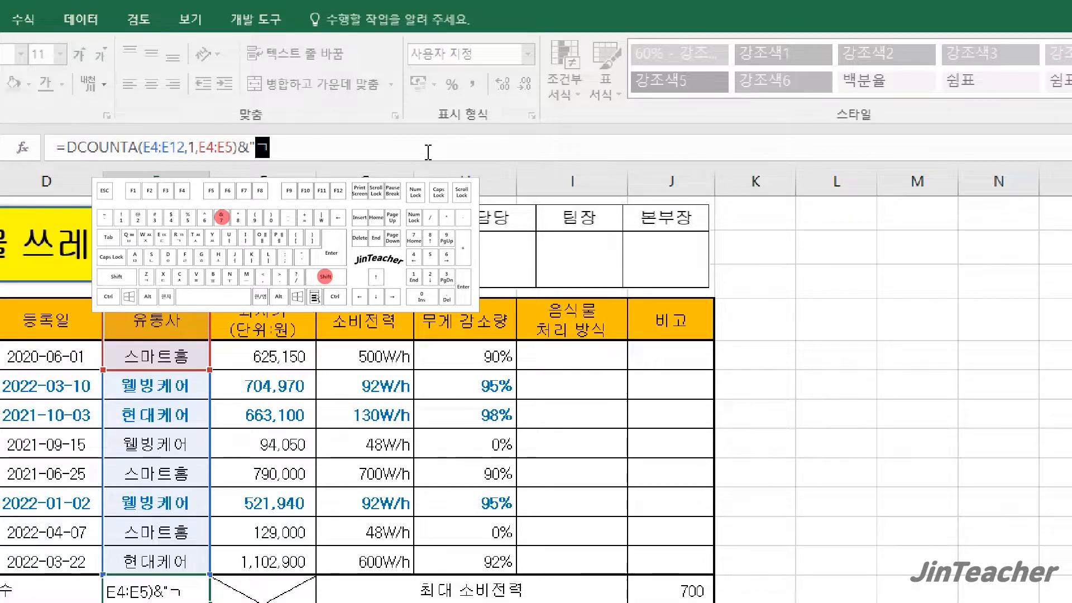
pyautogui.write('"')
pyautogui.press('Return')
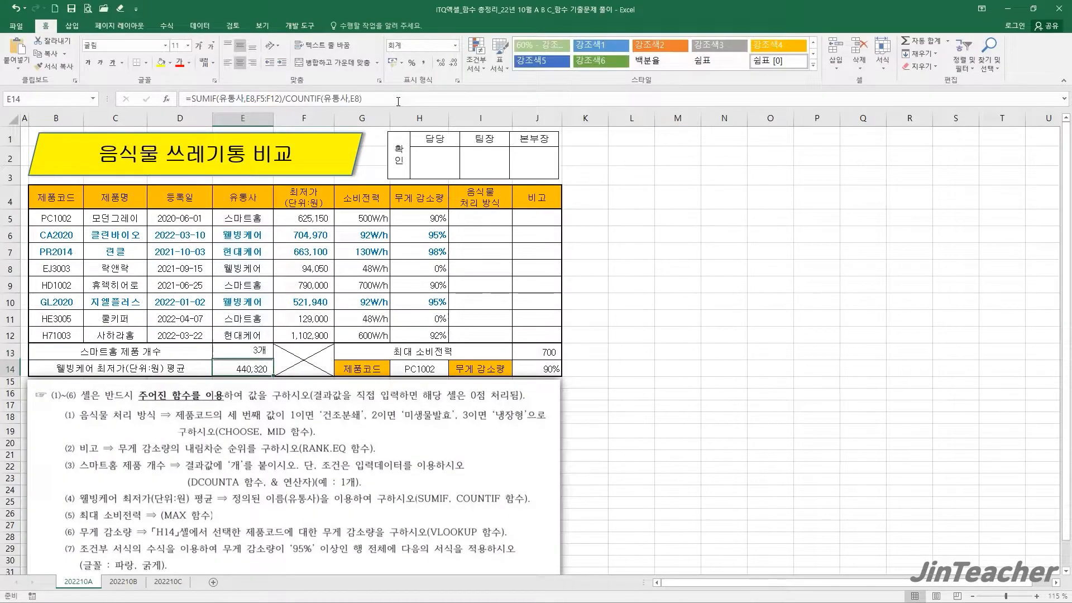
pyautogui.click(256, 350)
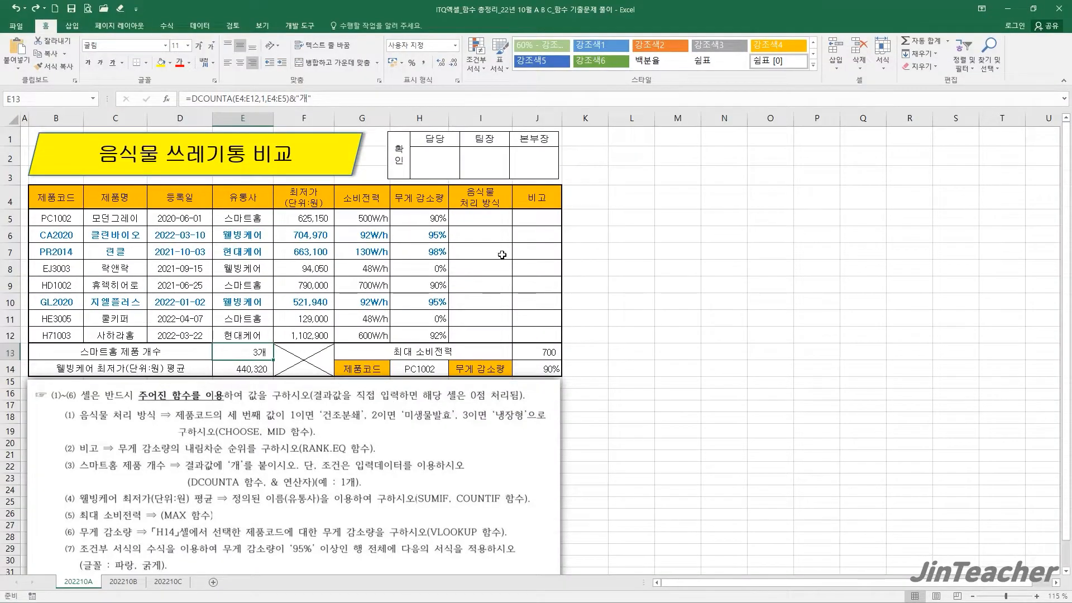
# Insert the RANK.EQ function from the full function list (모두) into cell J5 to rank the weight reduction (무게 감소량).
pyautogui.moveTo(418, 219); pyautogui.dragTo(405, 332)
pyautogui.click(531, 218)
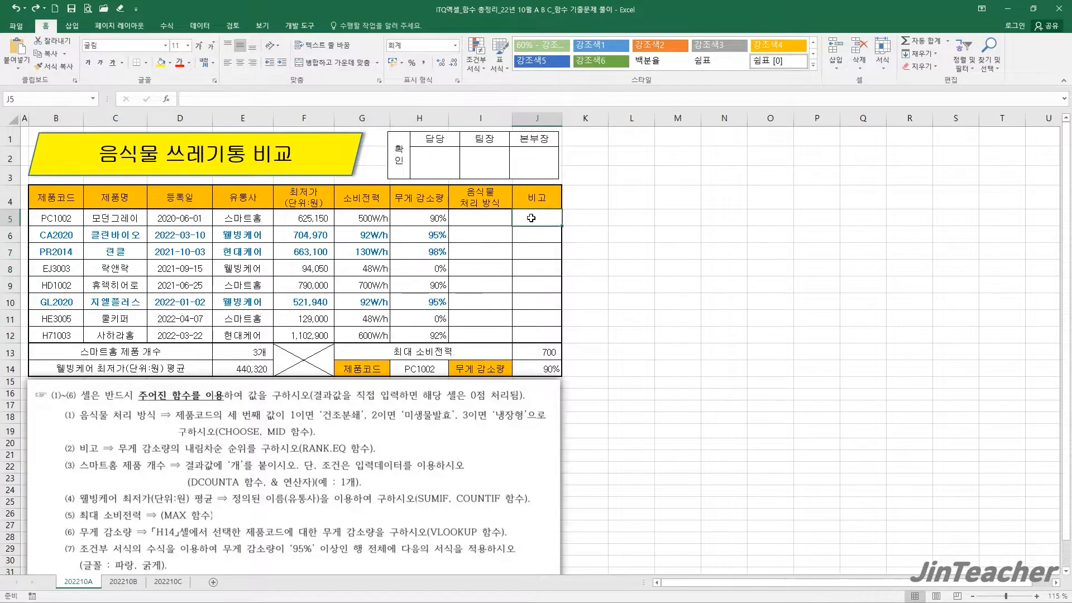
pyautogui.click(166, 103)
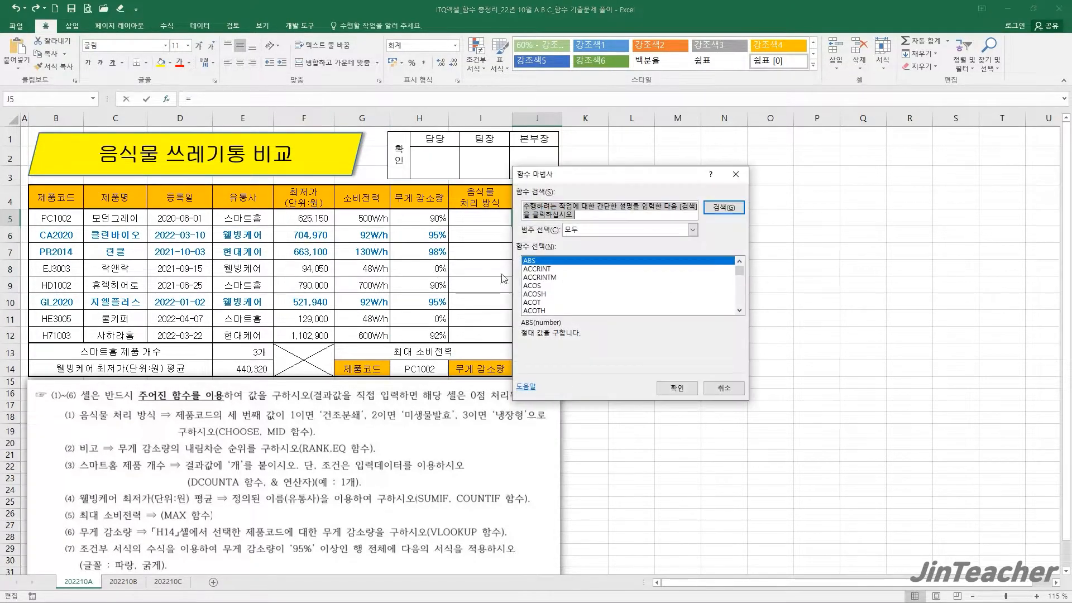
pyautogui.click(567, 287)
pyautogui.press('r')
pyautogui.scroll(-3, 570, 292)
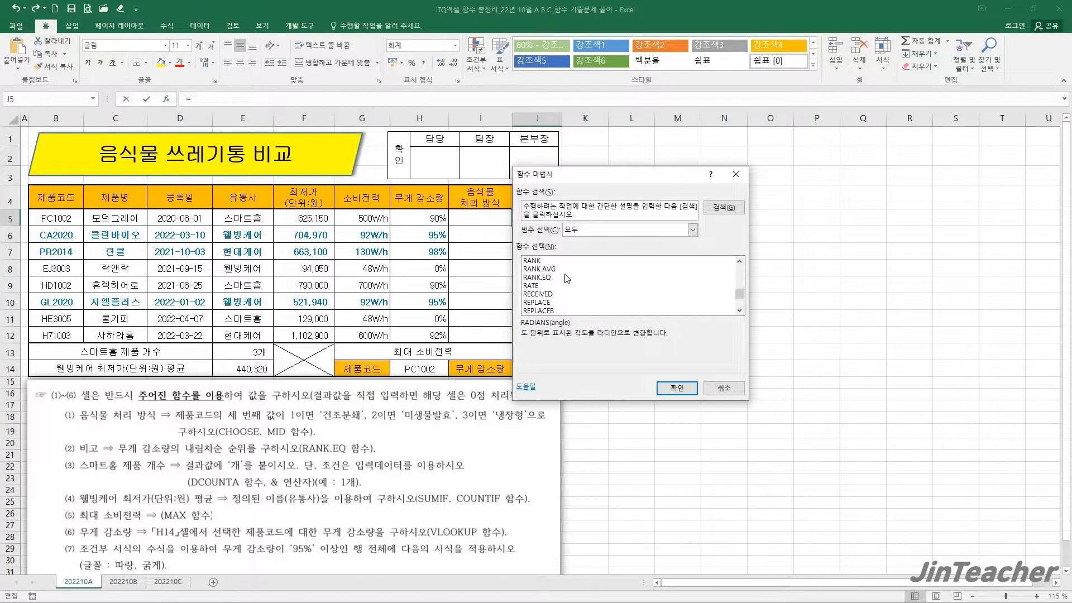
pyautogui.click(567, 277)
pyautogui.click(677, 387)
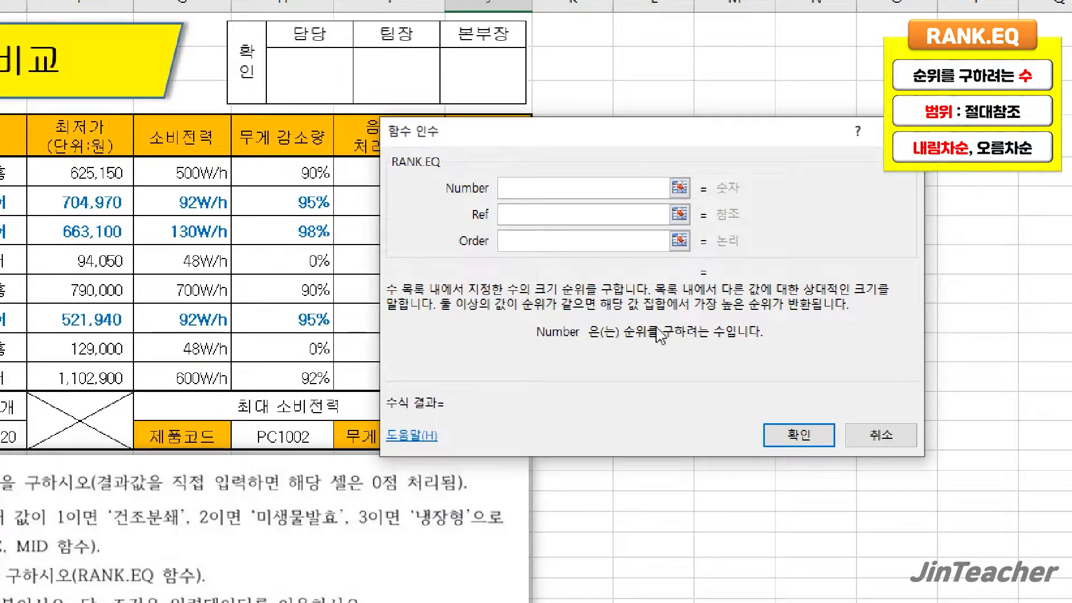
# Complete J5's RANK.EQ with Number H5 and the absolute Ref $H$5:$H$12, leaving Order empty for descending rank.
pyautogui.click(504, 215)
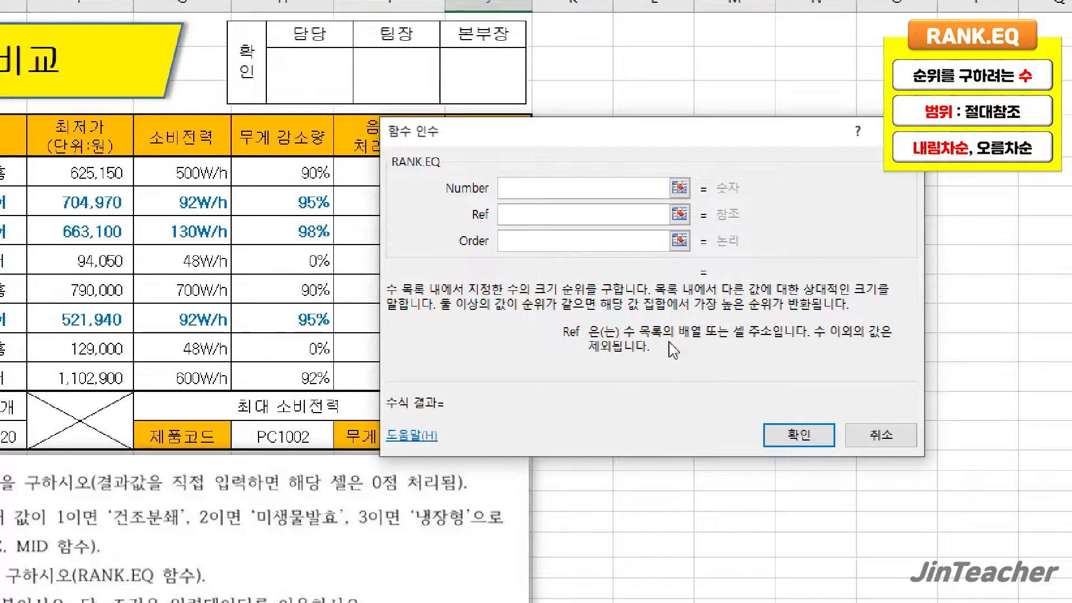
pyautogui.click(571, 240)
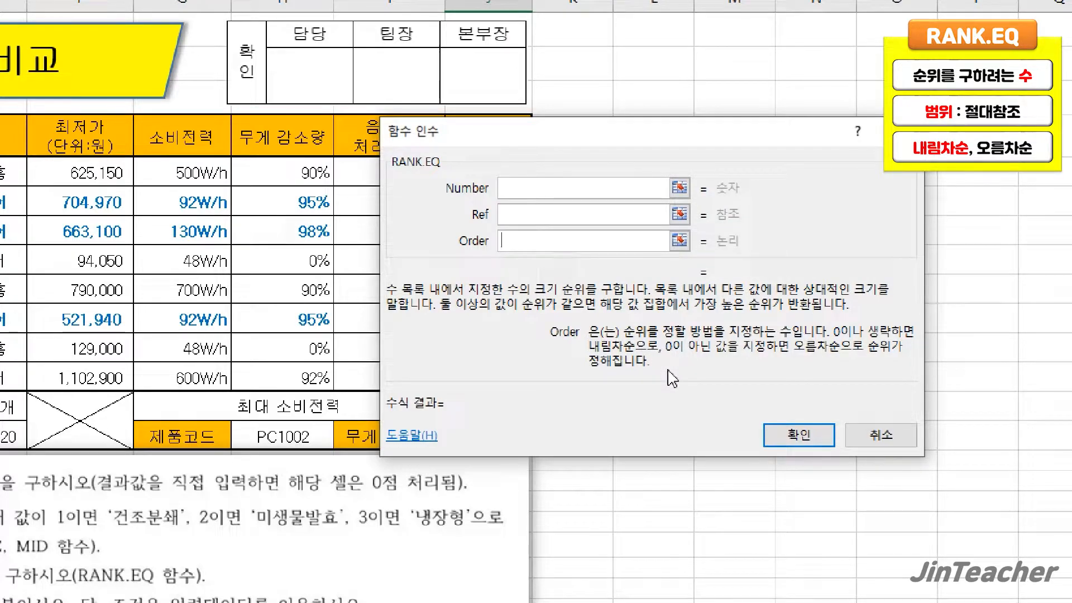
pyautogui.click(529, 195)
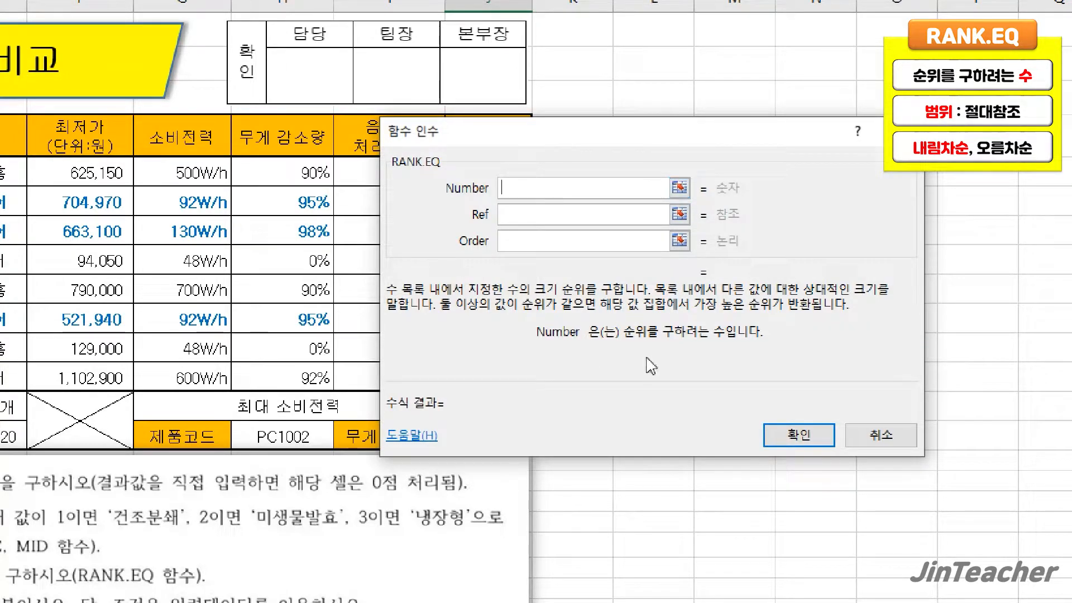
pyautogui.click(268, 180)
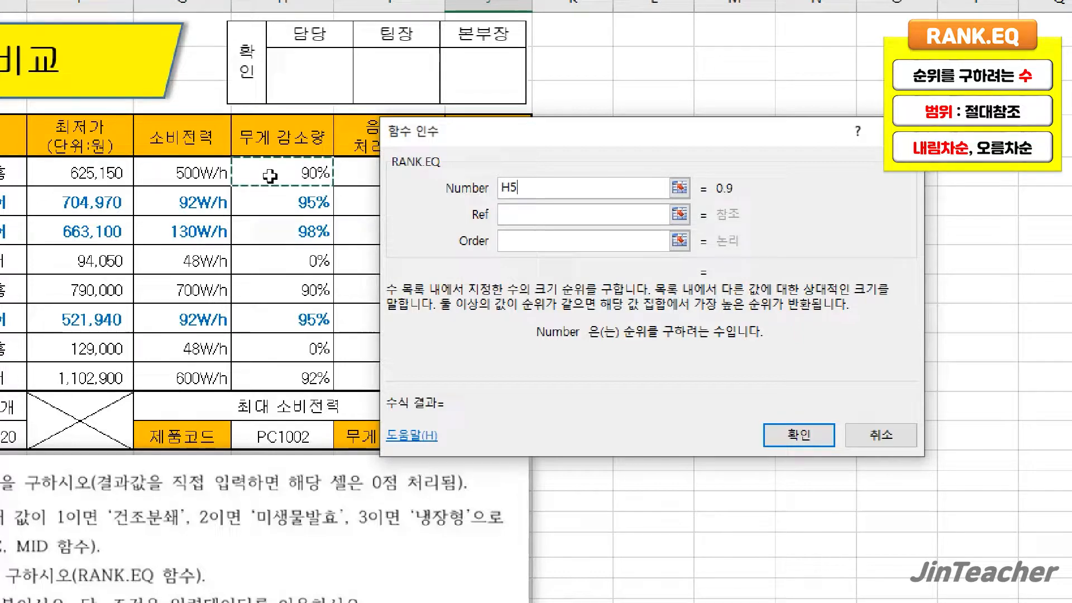
pyautogui.click(515, 210)
pyautogui.moveTo(316, 171); pyautogui.dragTo(302, 368)
pyautogui.moveTo(485, 303); pyautogui.dragTo(437, 307)
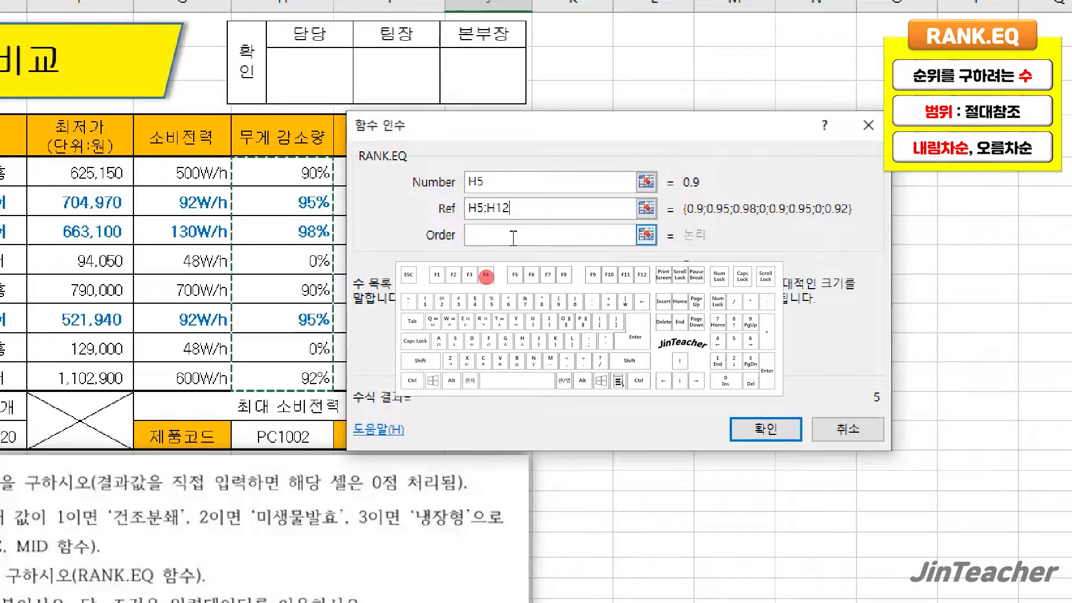
pyautogui.moveTo(511, 207); pyautogui.dragTo(421, 212)
pyautogui.press('F4')
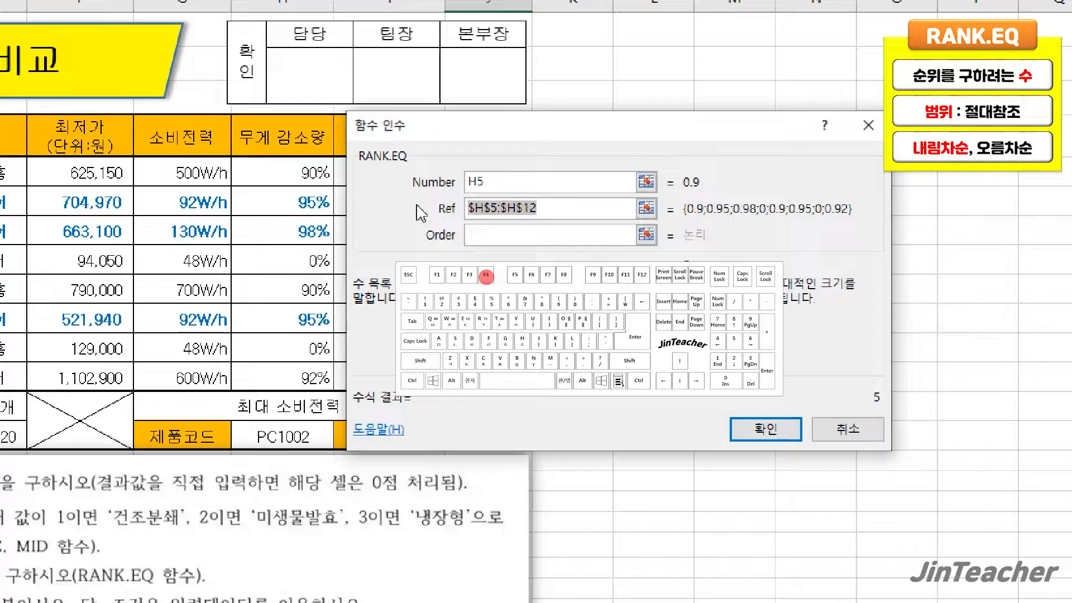
pyautogui.click(472, 236)
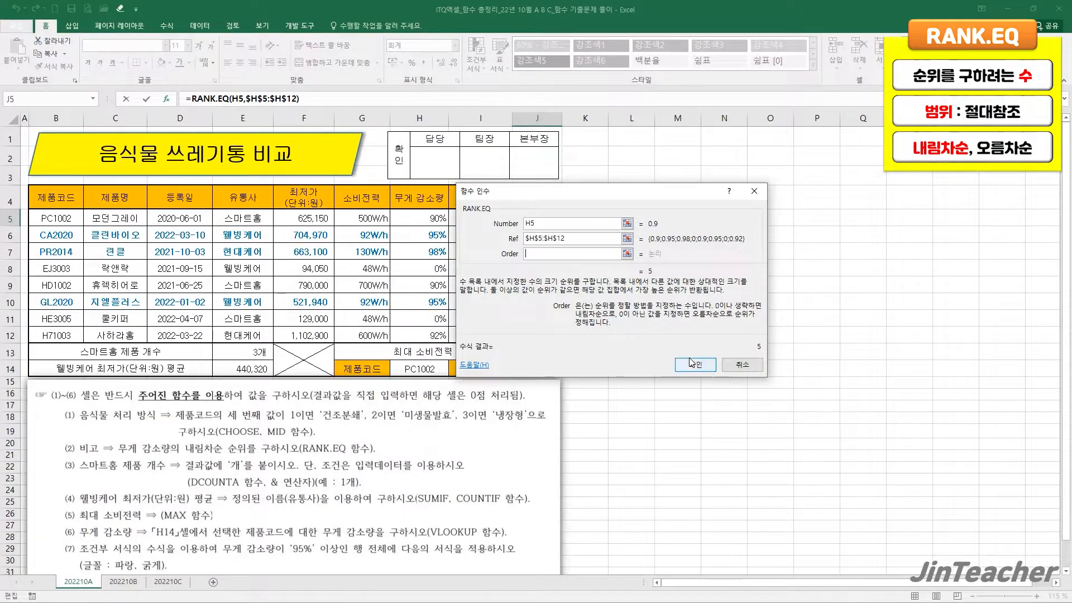
pyautogui.click(754, 422)
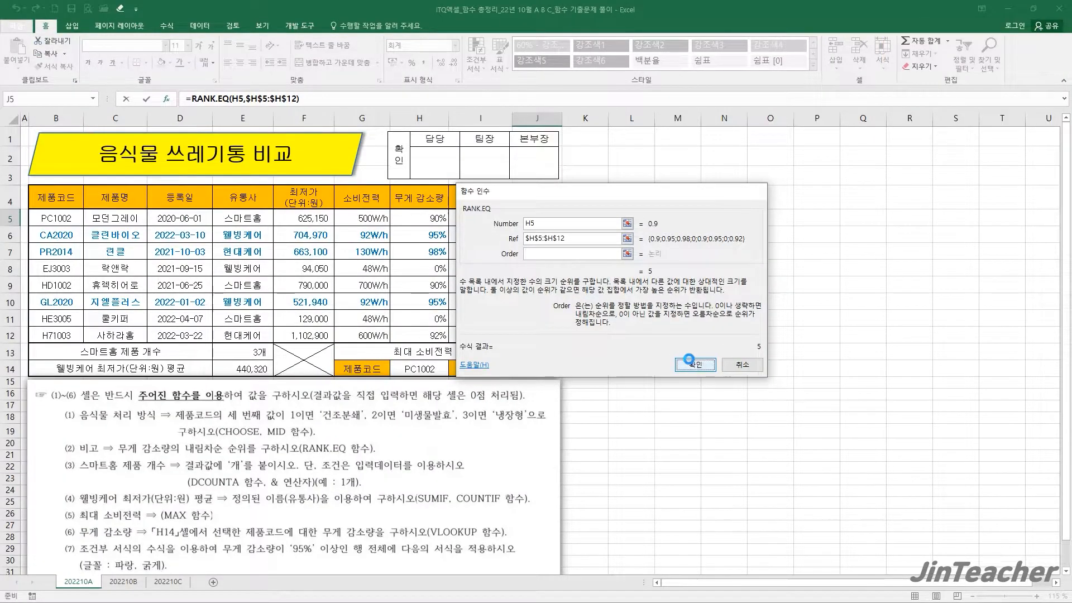
# Fill J5's rank formula down to J12 without formatting.
pyautogui.moveTo(563, 227); pyautogui.dragTo(564, 334)
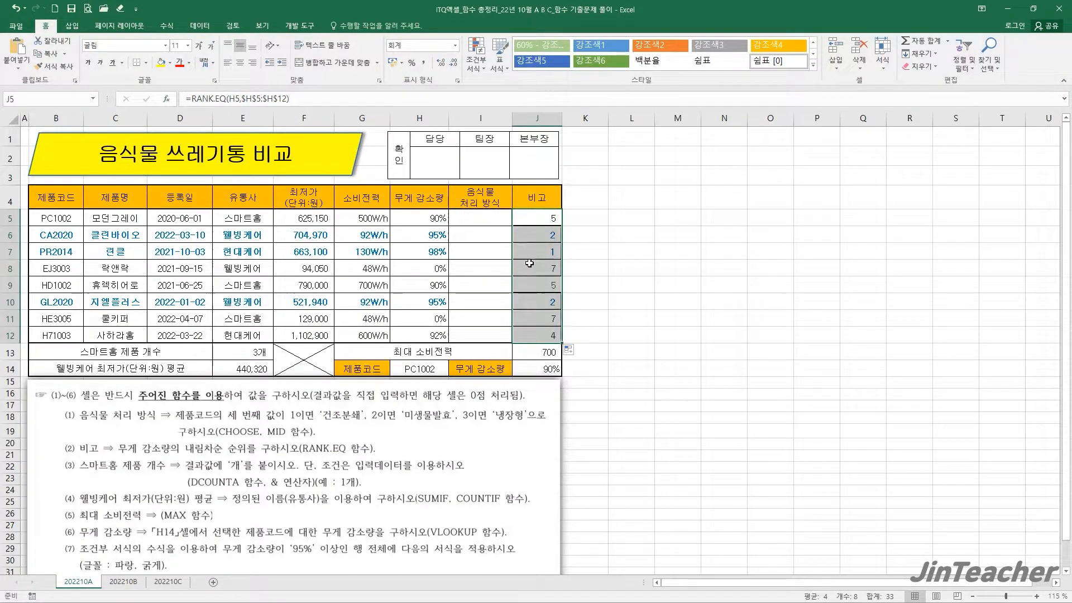
pyautogui.click(570, 350)
pyautogui.click(624, 390)
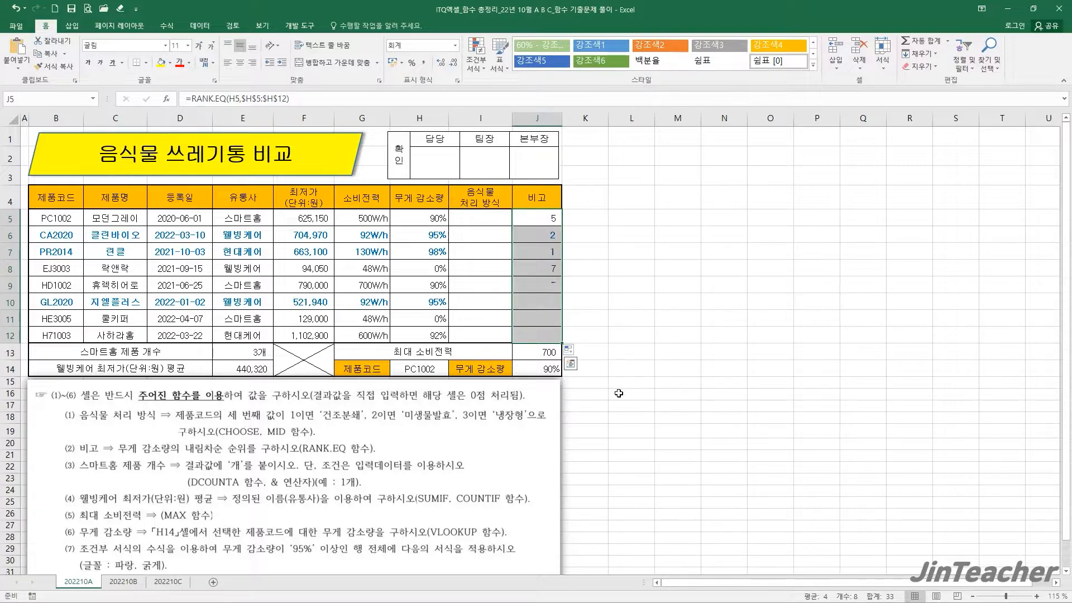
pyautogui.click(548, 338)
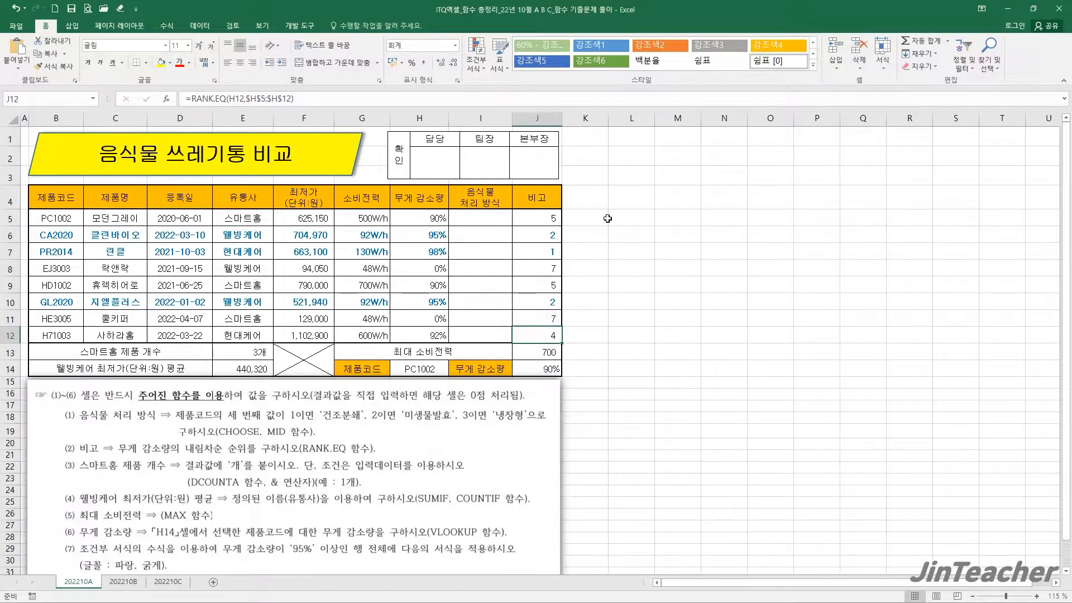
# Insert the MID function from the full function list (모두) into the empty cell L5.
pyautogui.click(607, 218)
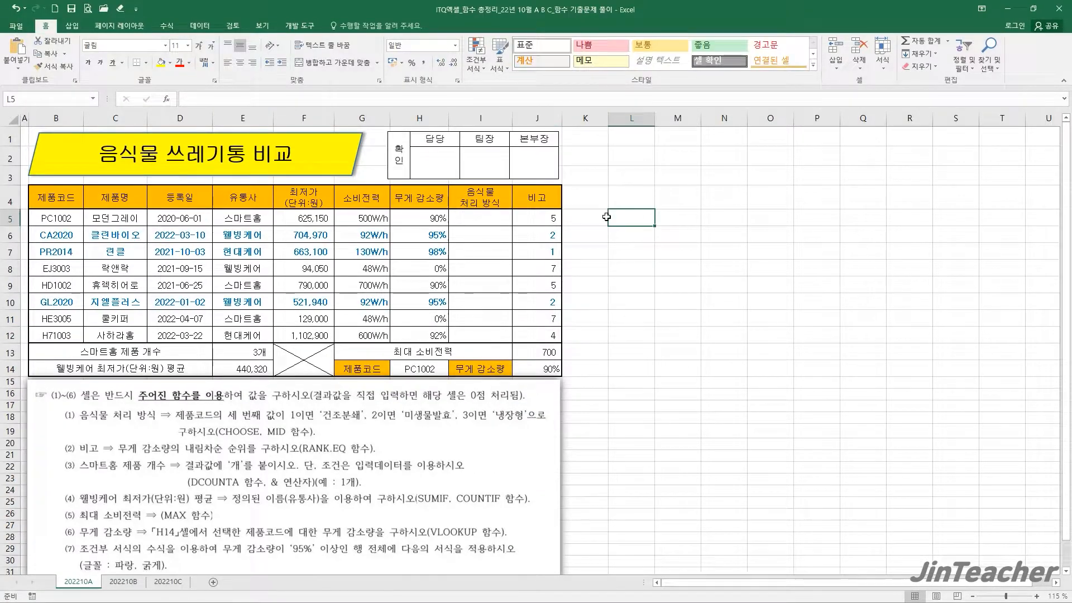
pyautogui.click(166, 99)
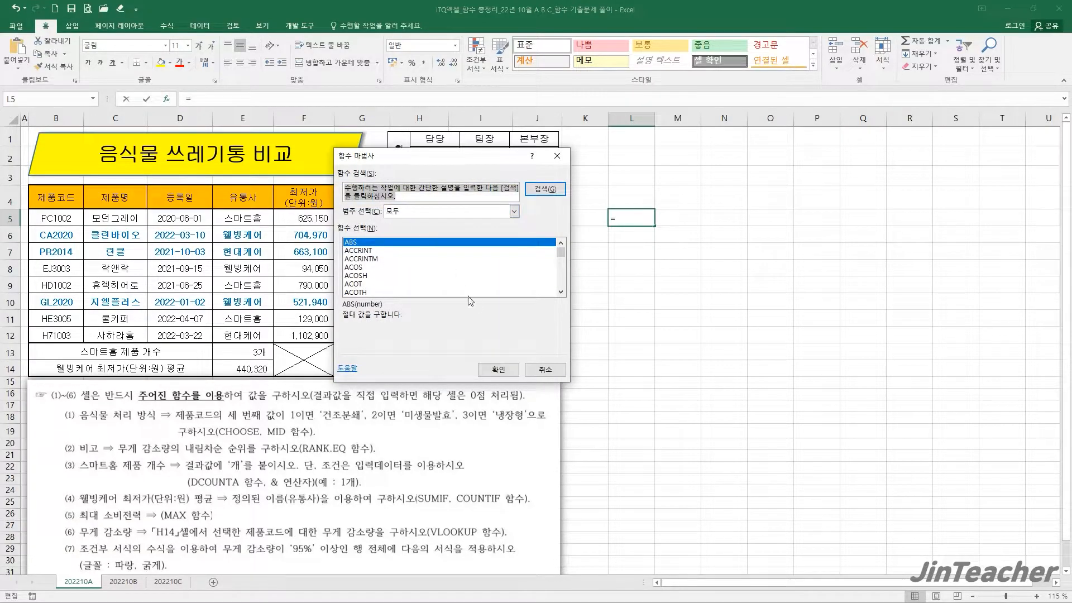
pyautogui.click(425, 259)
pyautogui.press('m')
pyautogui.scroll(-3, 423, 260)
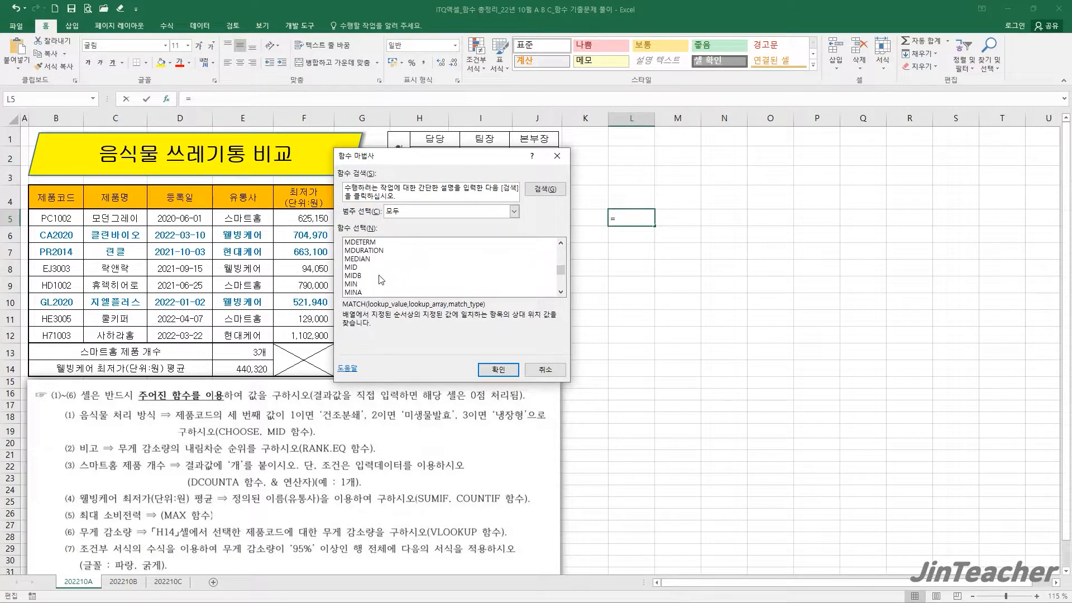
pyautogui.click(369, 267)
pyautogui.click(498, 370)
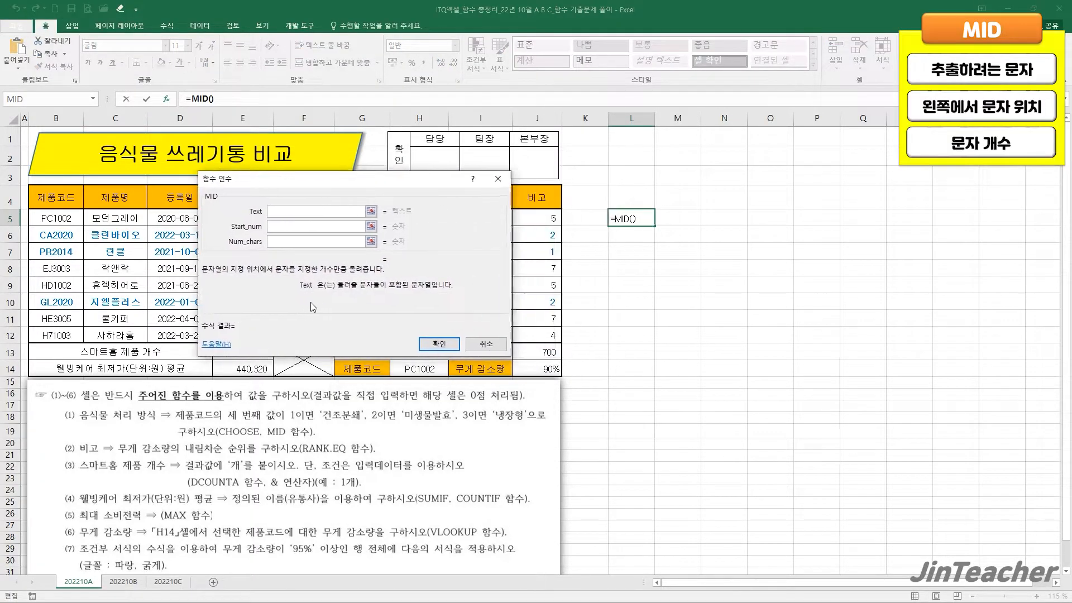
# Complete L5's MID with Text B5, Start_num 3 and Num_chars 1, and fill it down to L12.
pyautogui.moveTo(311, 303); pyautogui.dragTo(225, 301)
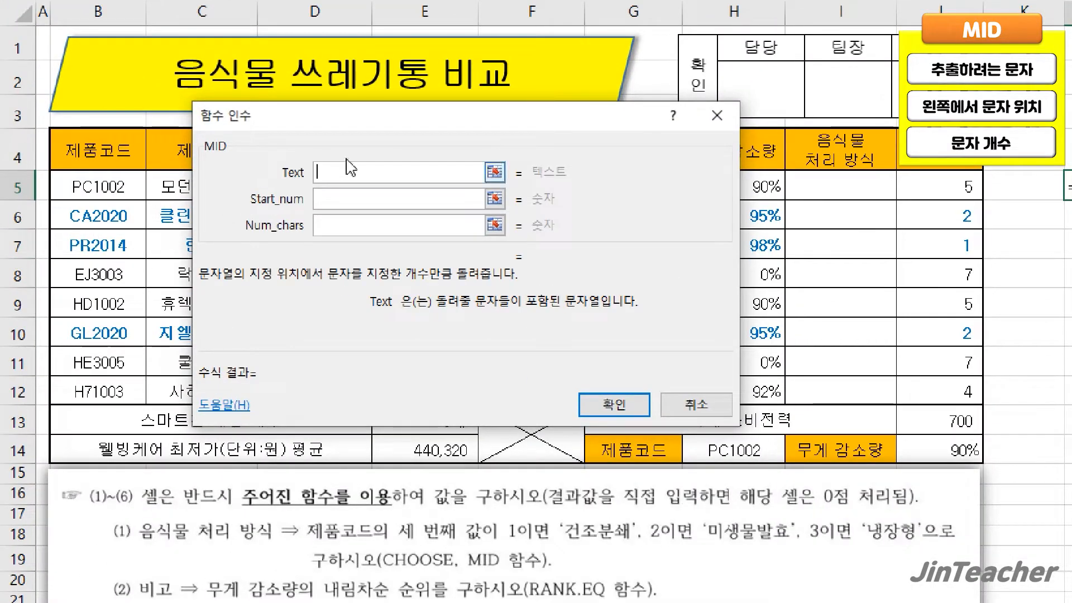
pyautogui.click(127, 188)
pyautogui.click(364, 213)
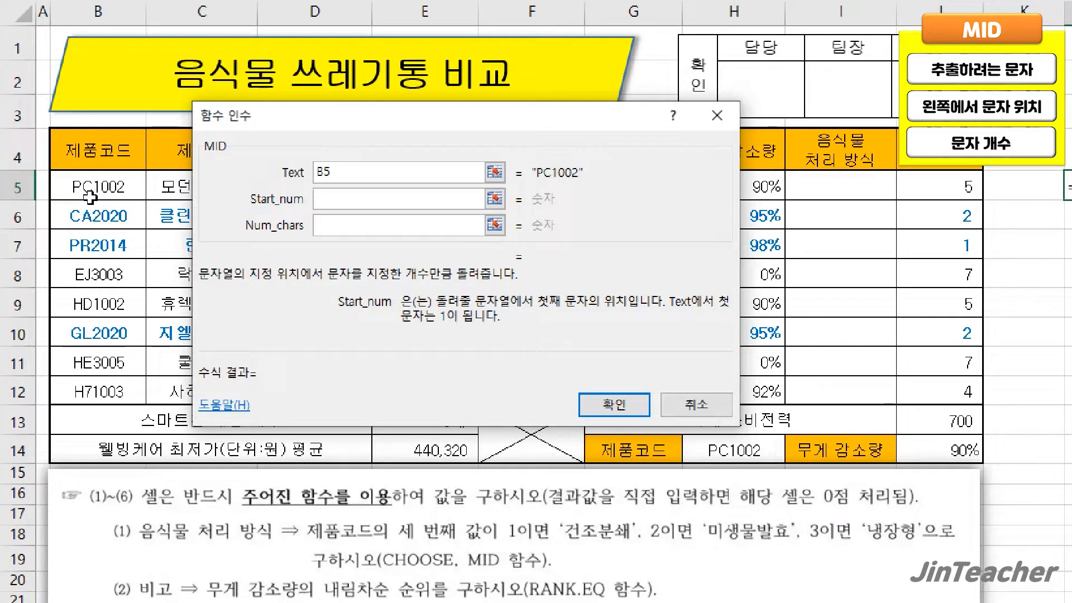
pyautogui.write('3')
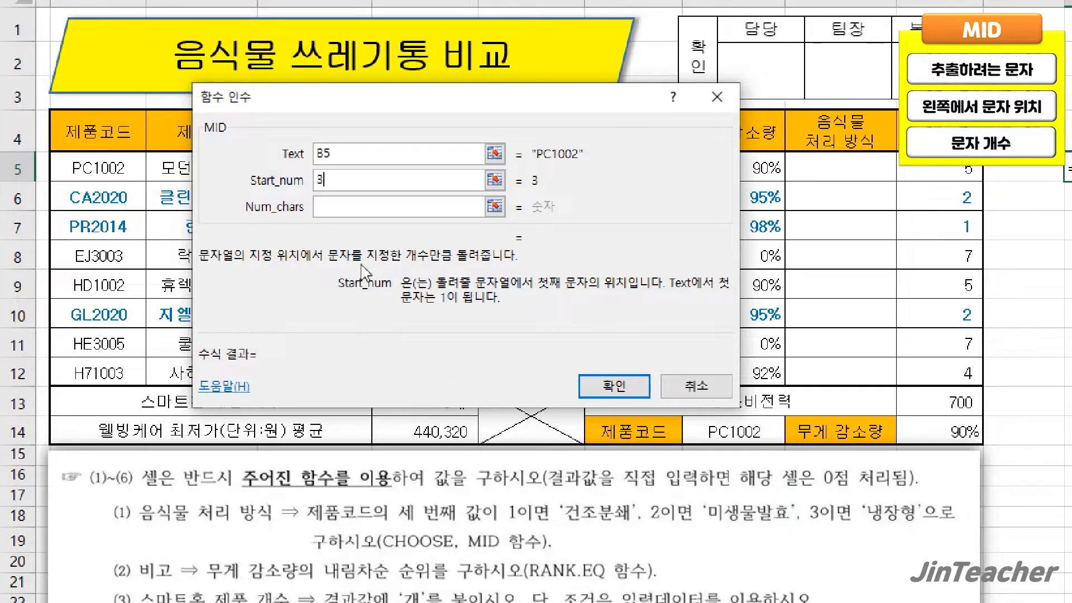
pyautogui.click(361, 205)
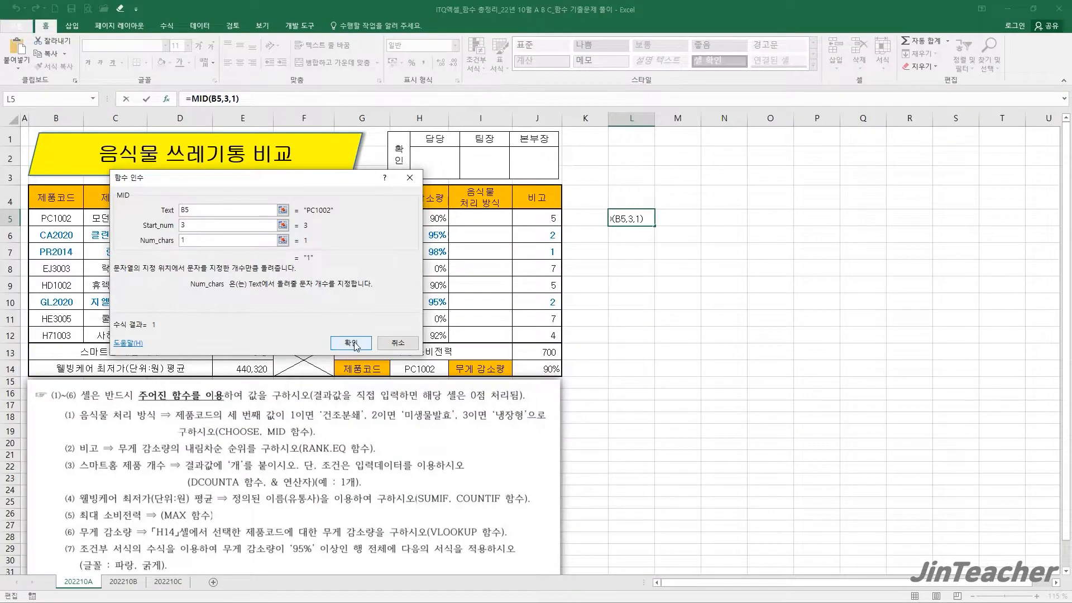
pyautogui.click(614, 386)
pyautogui.moveTo(656, 227); pyautogui.dragTo(654, 339)
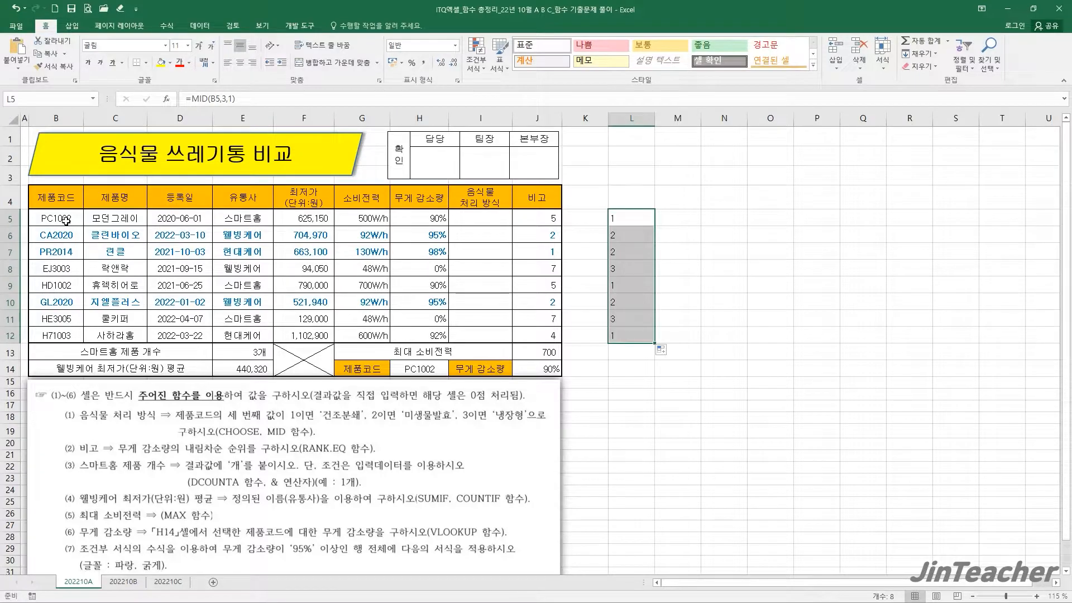
pyautogui.click(616, 271)
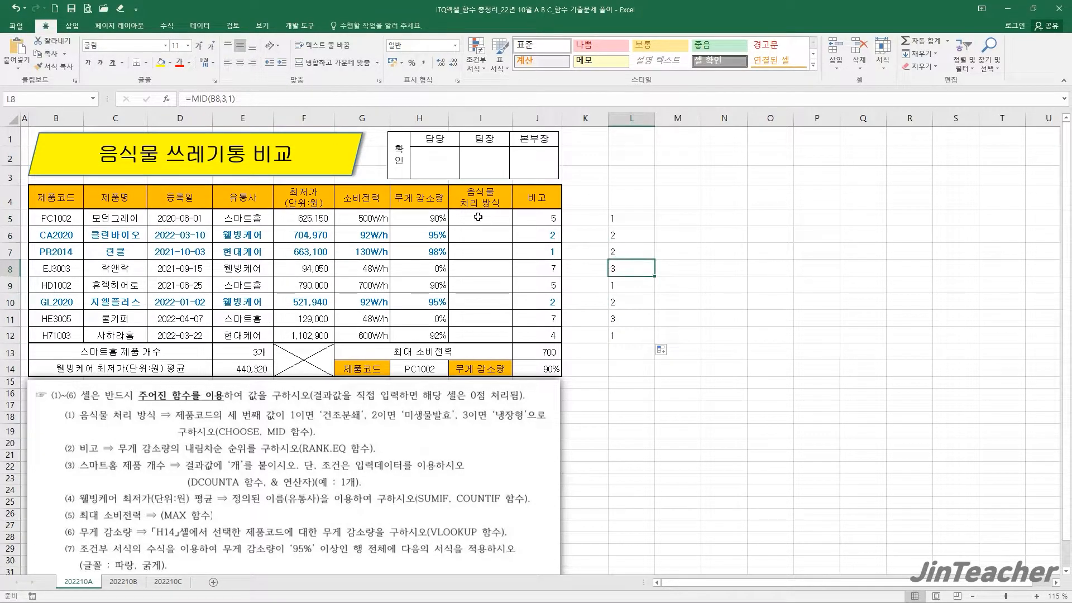
# Insert the CHOOSE function from the full function list (모두) into I5 for the 음식물 처리 방식 column.
pyautogui.click(478, 217)
pyautogui.click(167, 100)
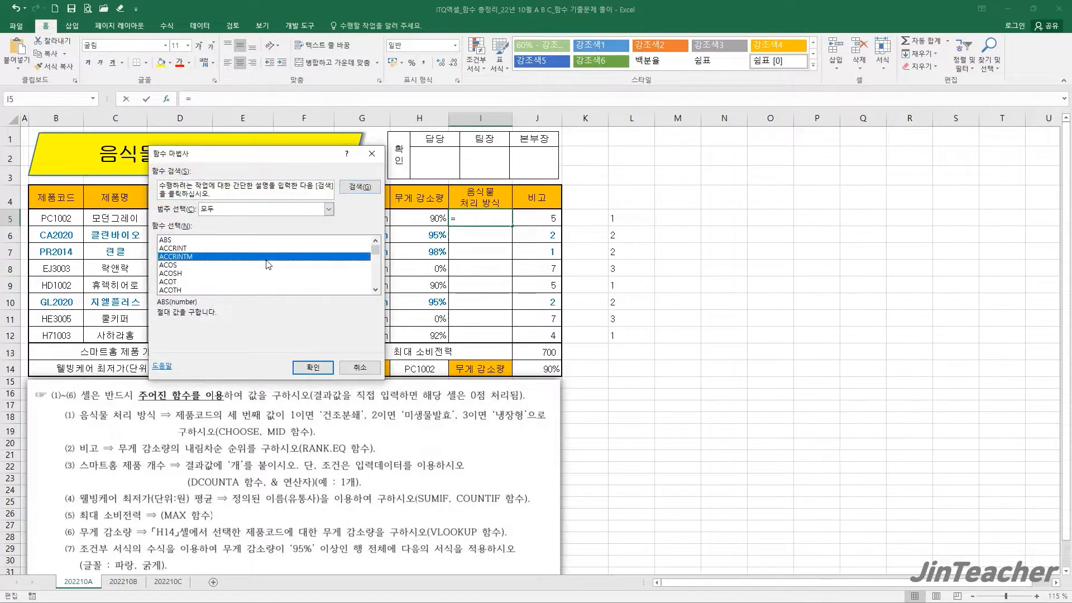
pyautogui.click(272, 264)
pyautogui.press('c')
pyautogui.scroll(-3, 273, 264)
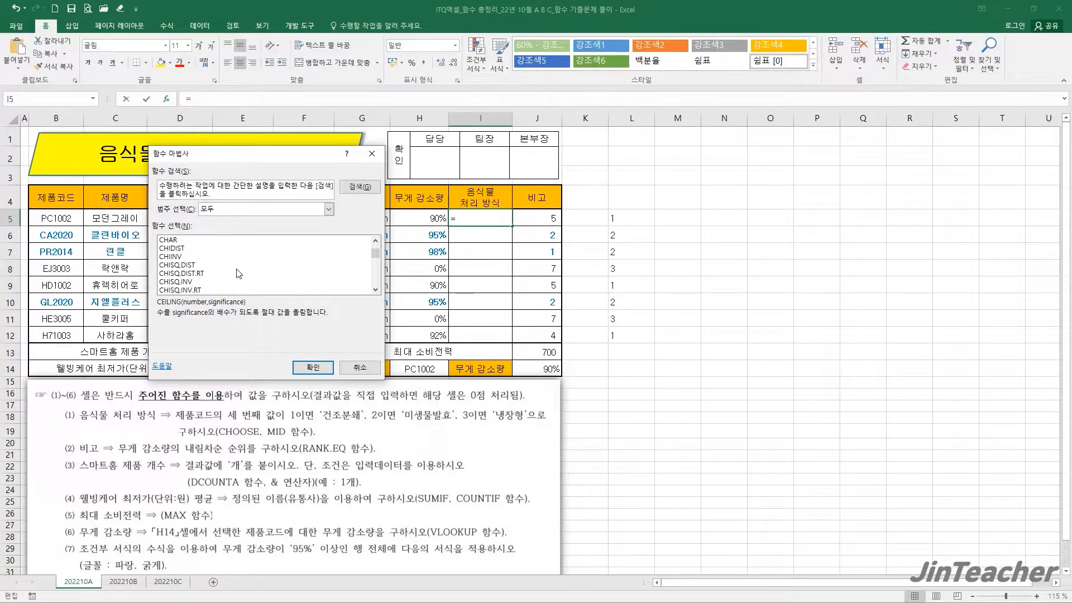
pyautogui.scroll(-2, 239, 273)
pyautogui.click(194, 266)
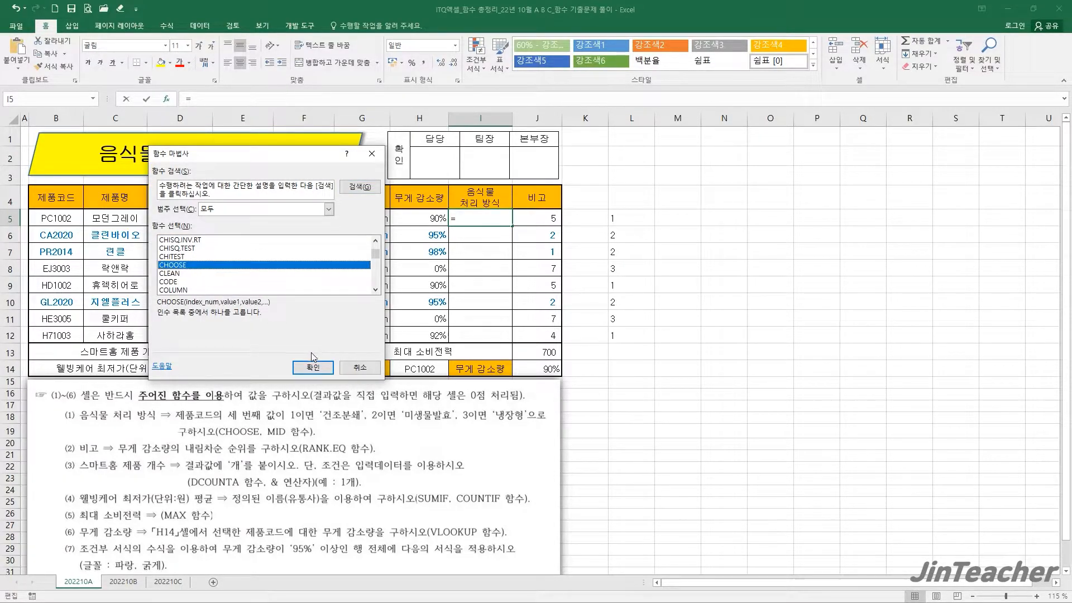
pyautogui.click(313, 368)
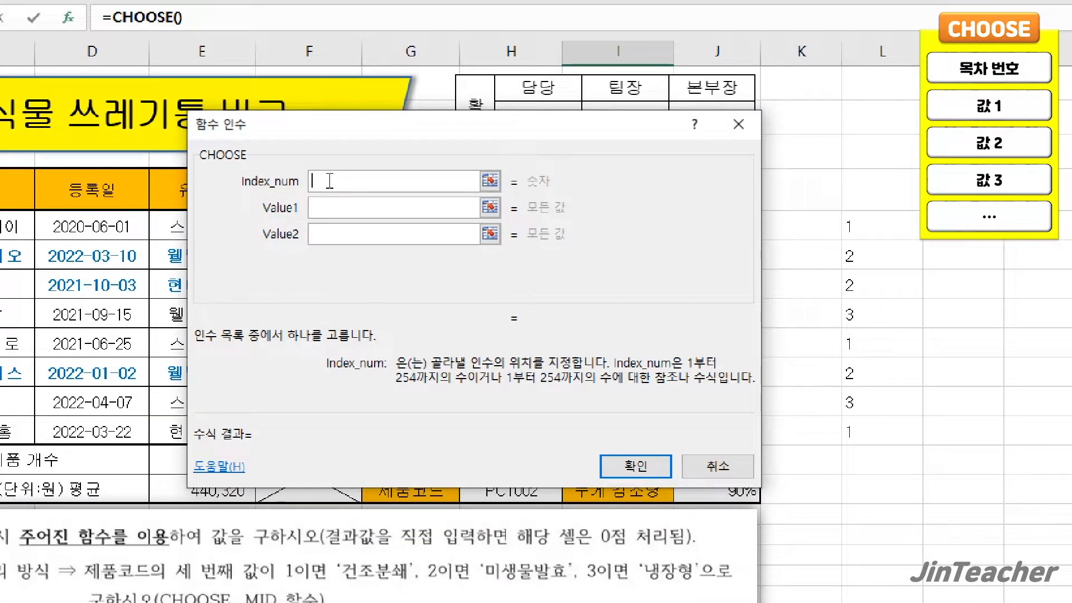
# Try CHOOSE in I5 with sample values "가", "나" and "다" and Index_num 1.
pyautogui.click(327, 206)
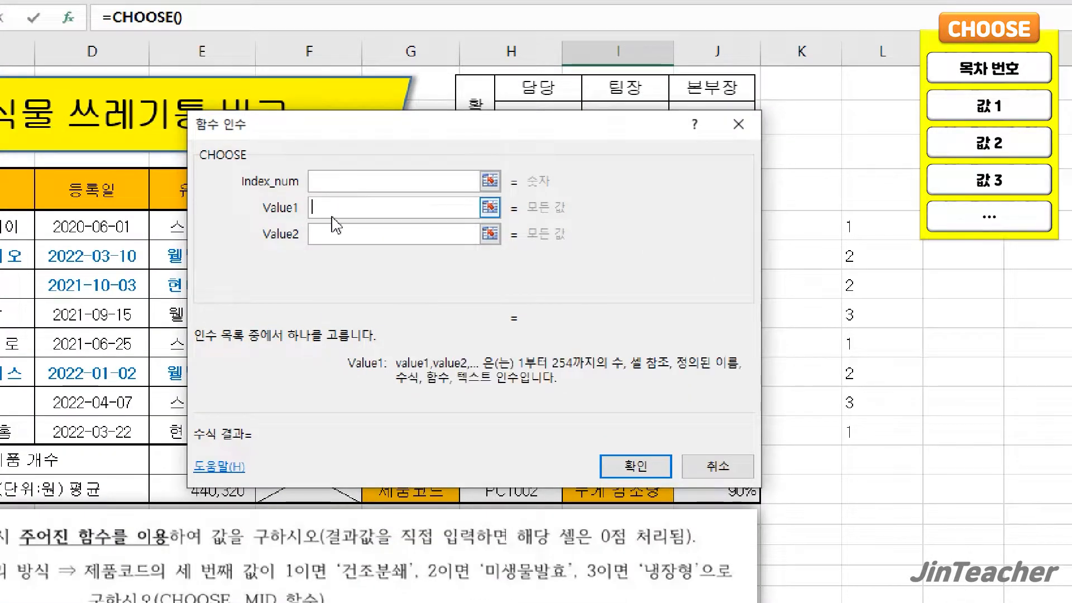
pyautogui.click(338, 237)
pyautogui.click(341, 260)
pyautogui.click(340, 209)
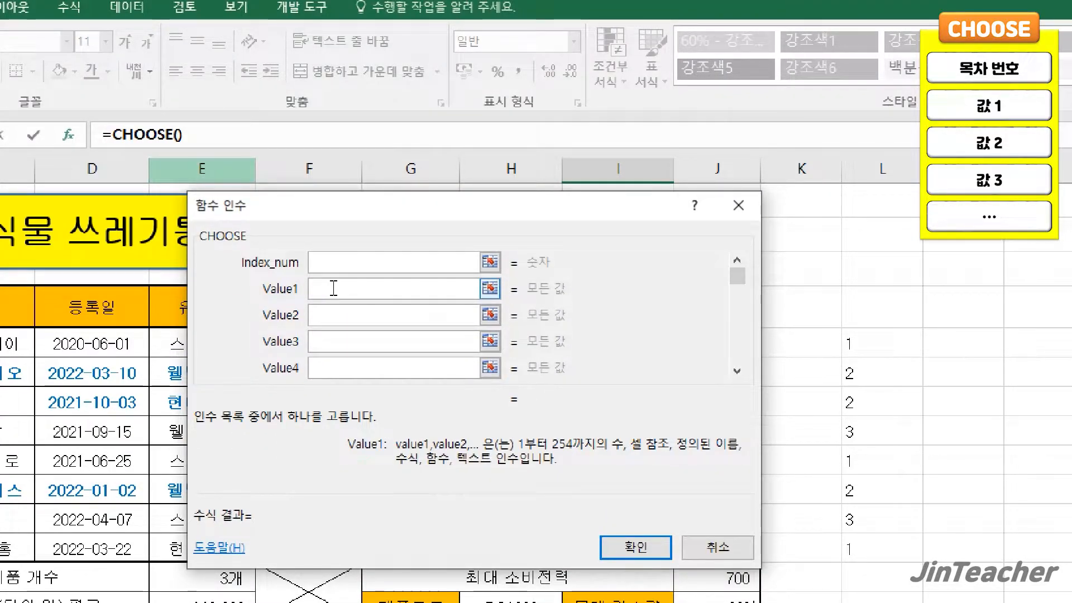
pyautogui.write('가')
pyautogui.press('Tab')
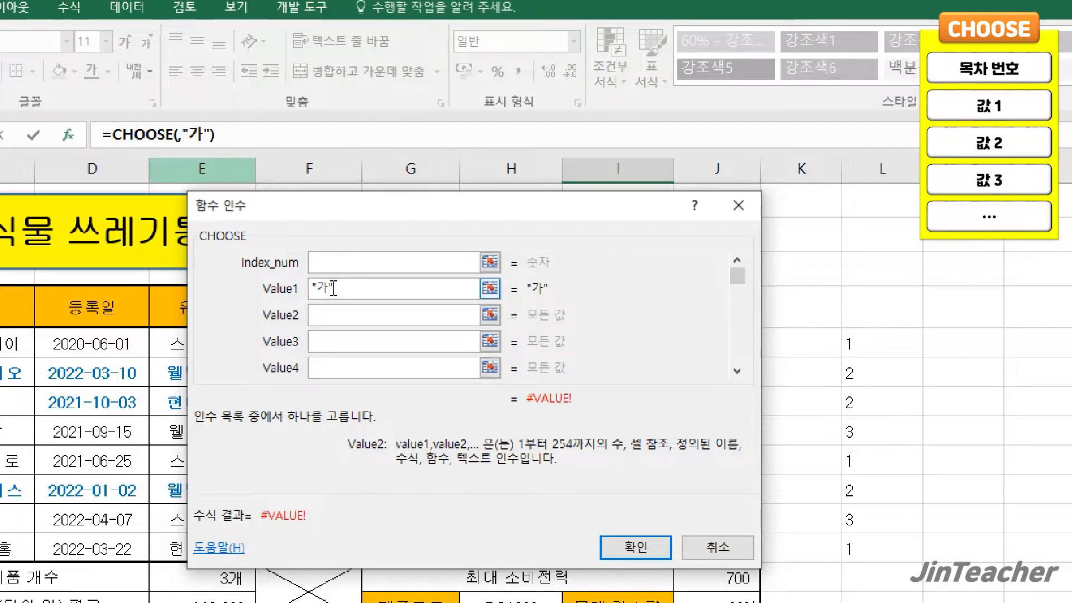
pyautogui.write('나')
pyautogui.press('Tab')
pyautogui.write('다')
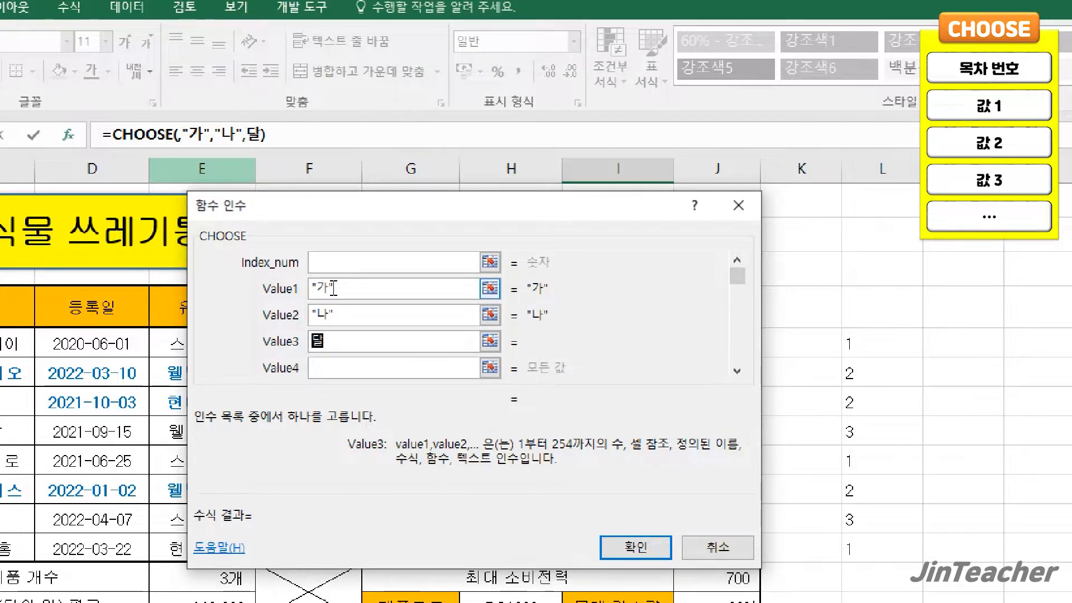
pyautogui.click(324, 262)
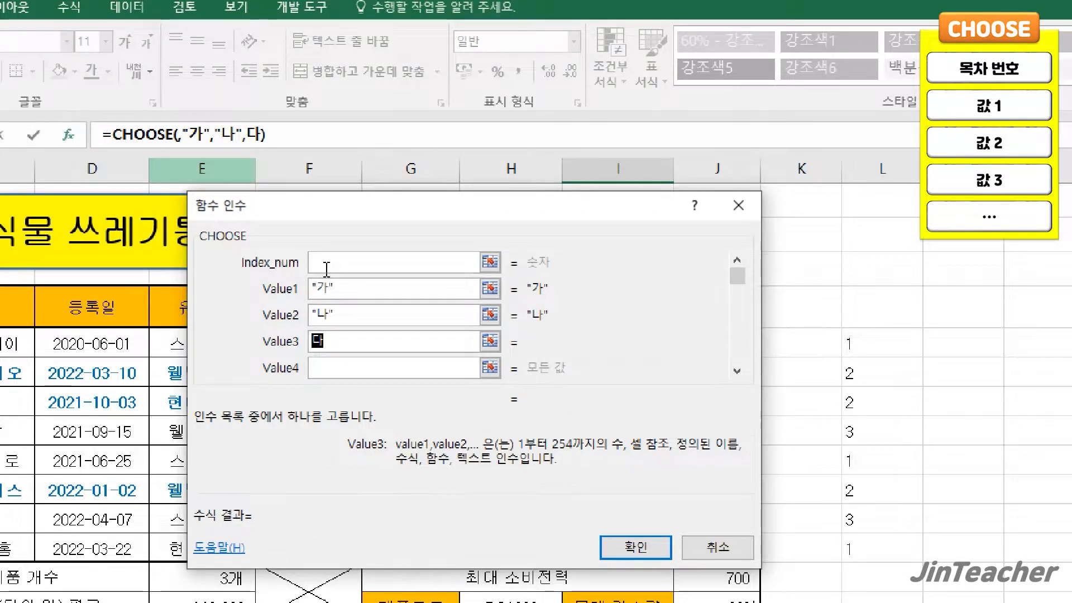
pyautogui.write('1')
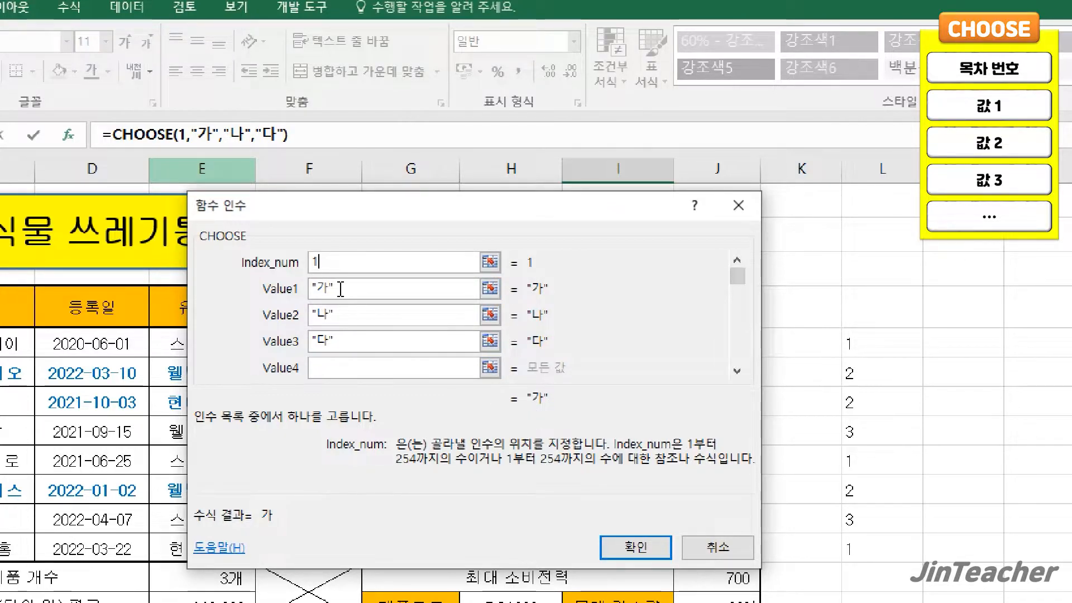
# Try Index_num 3 in the sample CHOOSE, cancel the function and reselect I5.
pyautogui.moveTo(332, 267); pyautogui.dragTo(311, 266)
pyautogui.write('3')
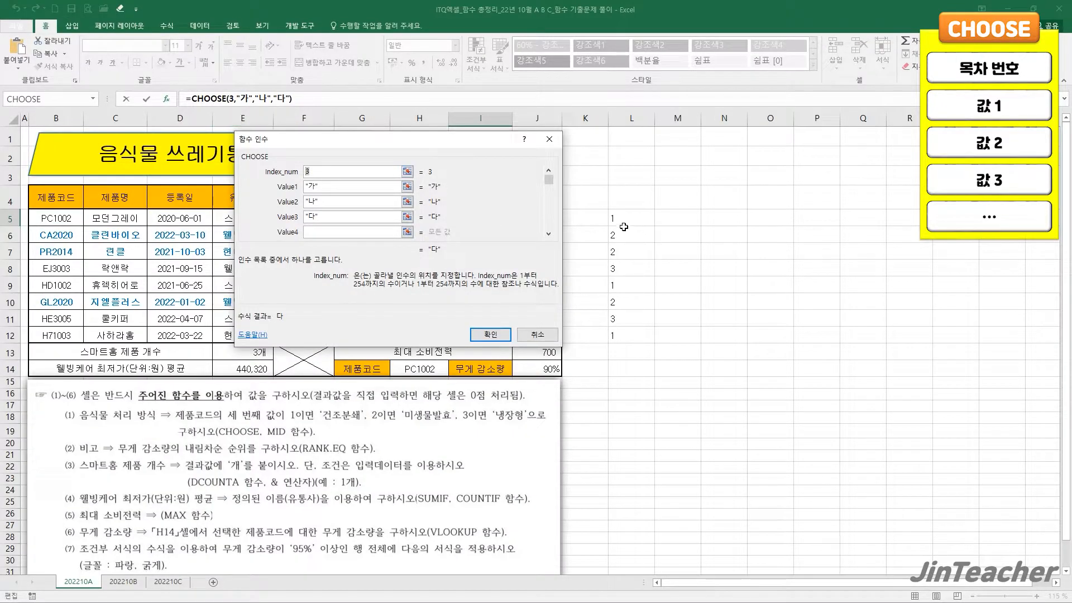
pyautogui.press('Tab')
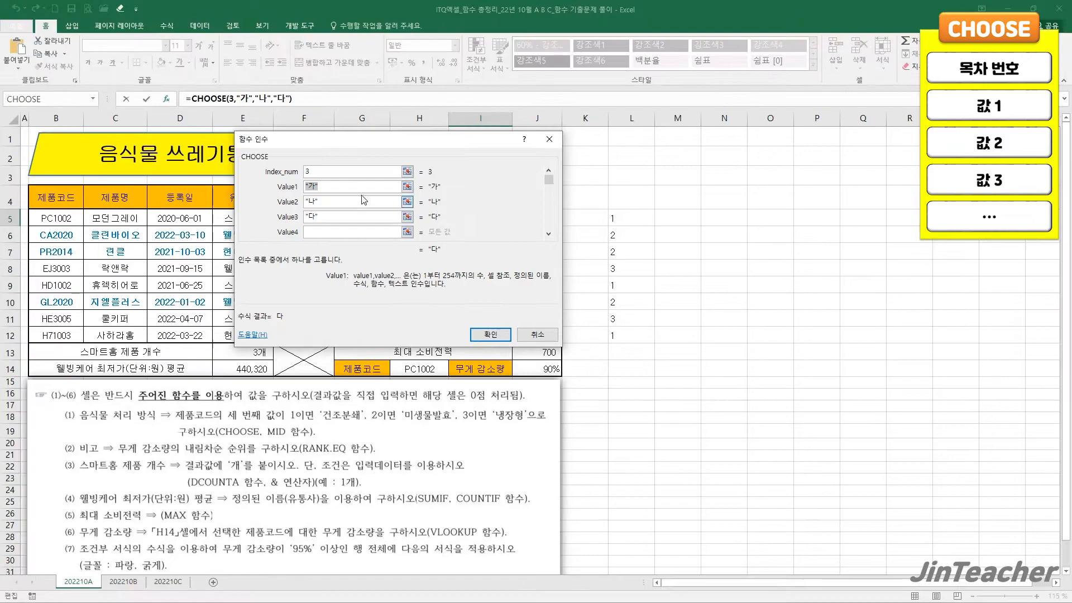
pyautogui.click(536, 335)
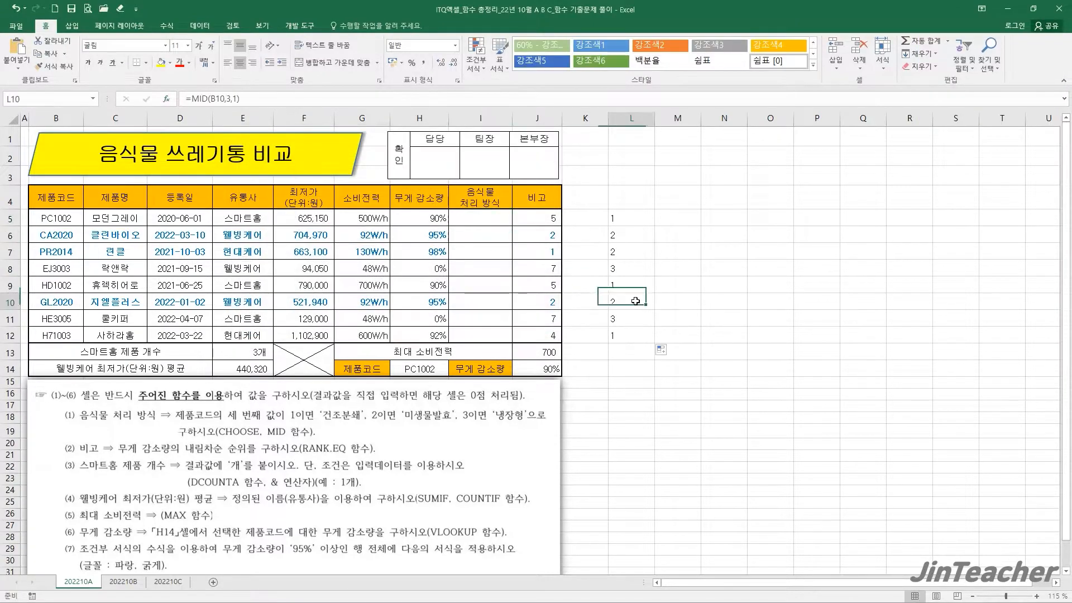
pyautogui.click(480, 217)
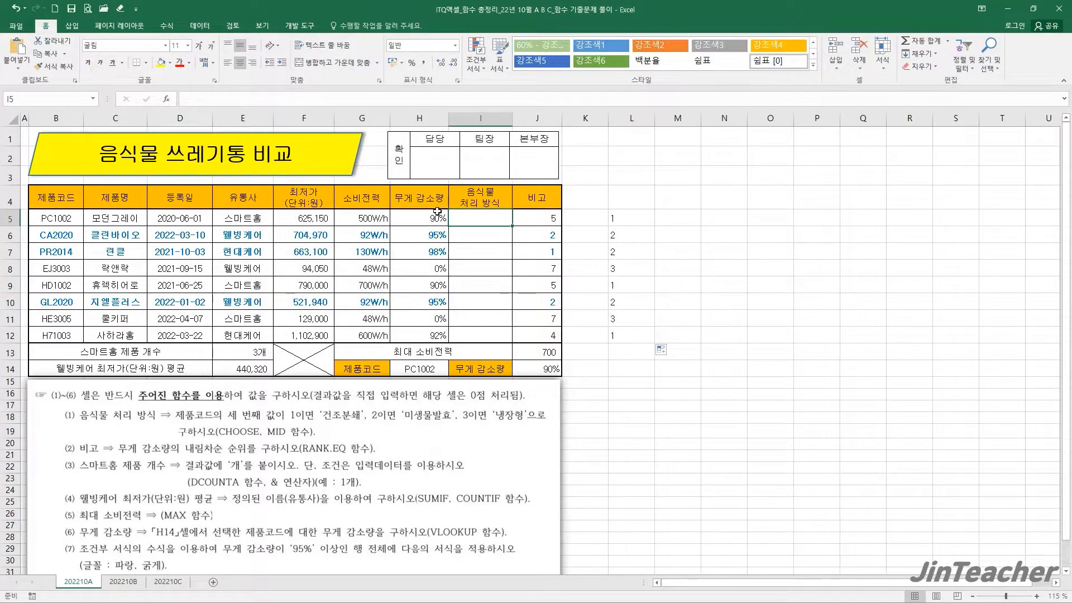
# Insert the MID function into I5 from the full function list (모두).
pyautogui.click(169, 99)
pyautogui.click(411, 243)
pyautogui.press('m')
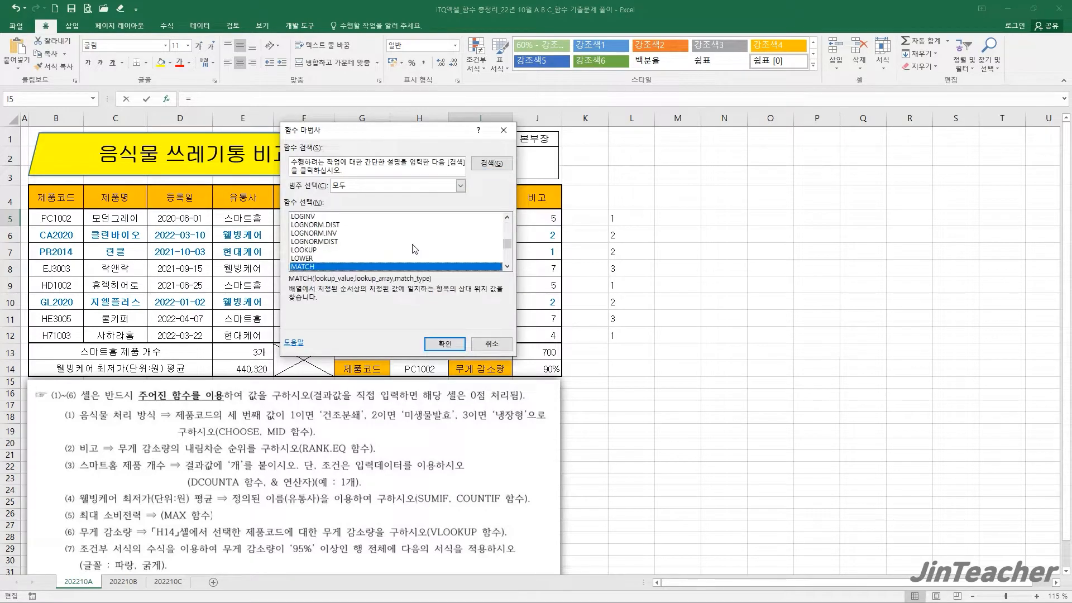
pyautogui.scroll(-3, 415, 249)
pyautogui.click(322, 242)
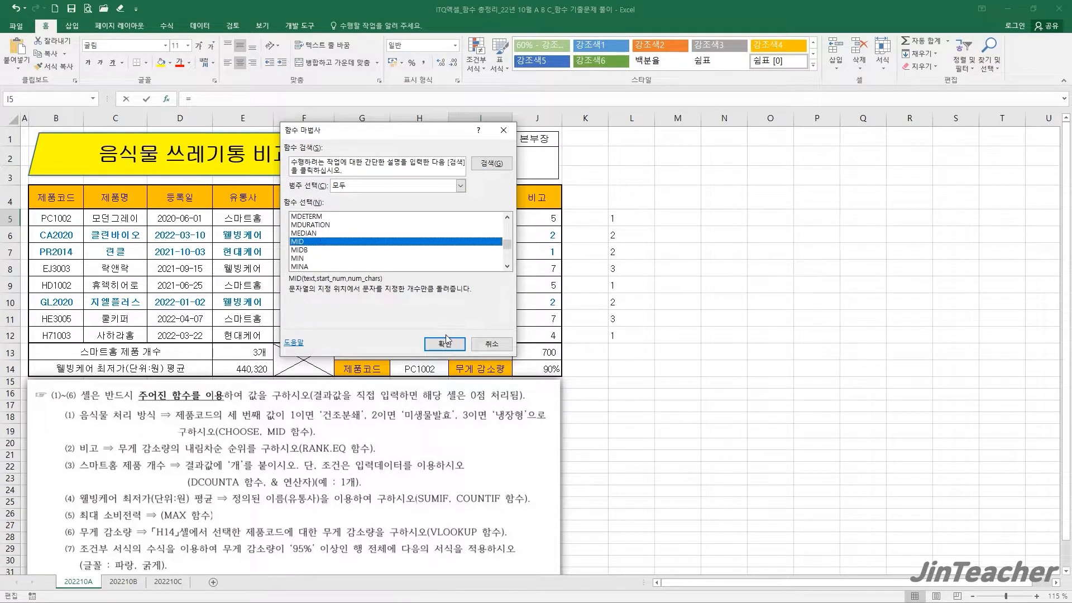
pyautogui.click(445, 342)
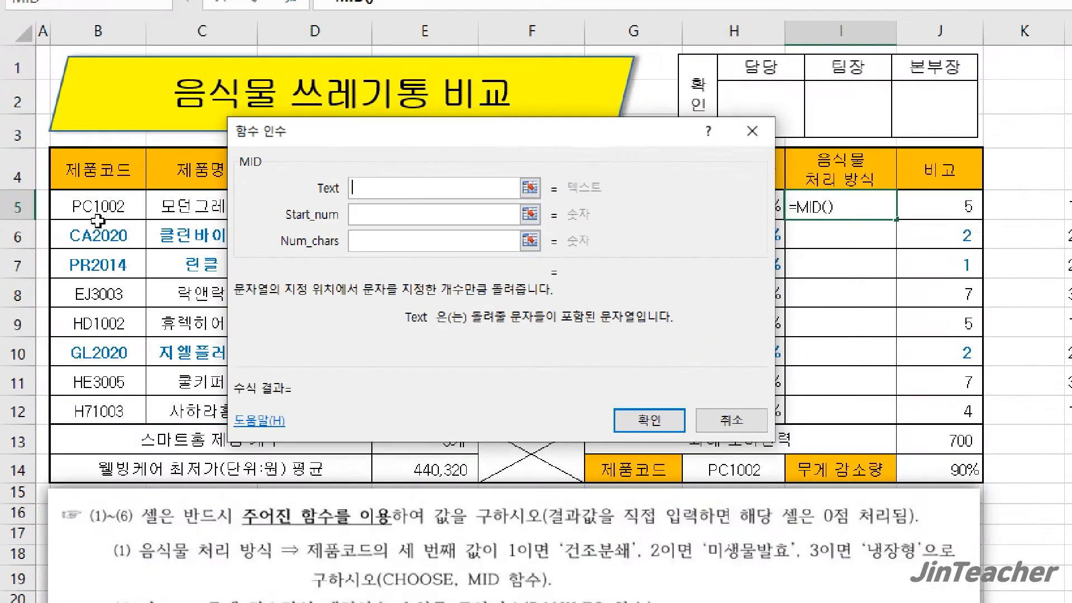
# Complete I5's MID with Text B5, Start_num 3 and Num_chars 1.
pyautogui.click(98, 206)
pyautogui.click(438, 215)
pyautogui.write('3')
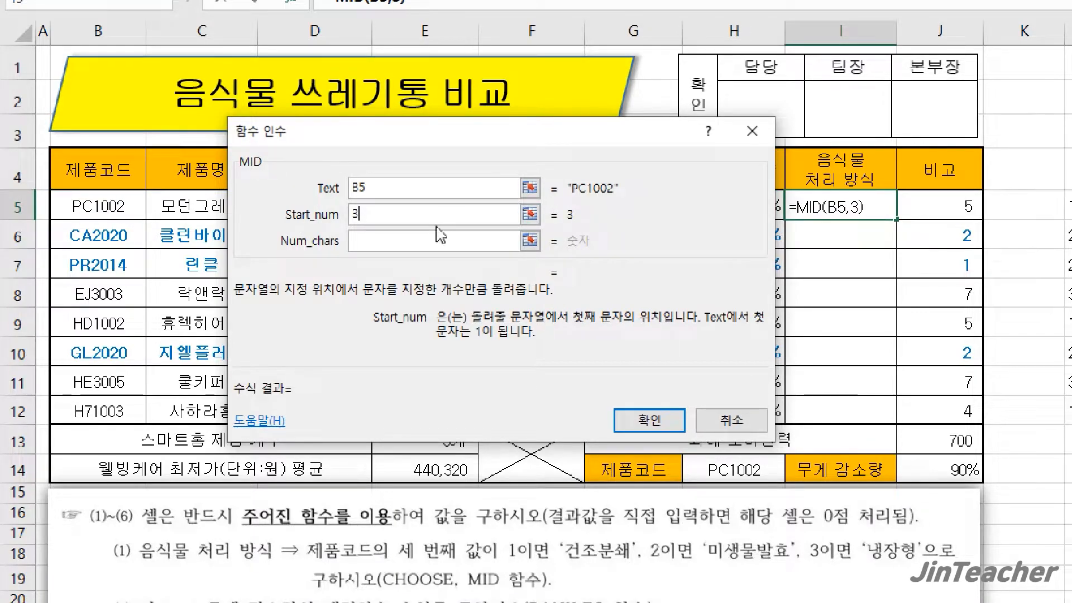
pyautogui.click(440, 241)
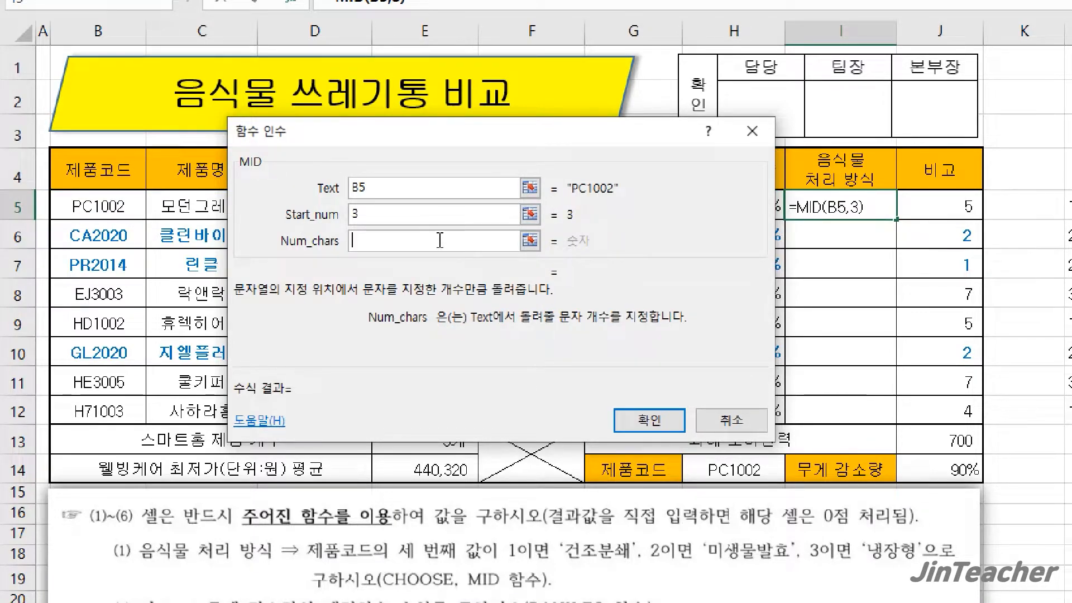
pyautogui.click(649, 420)
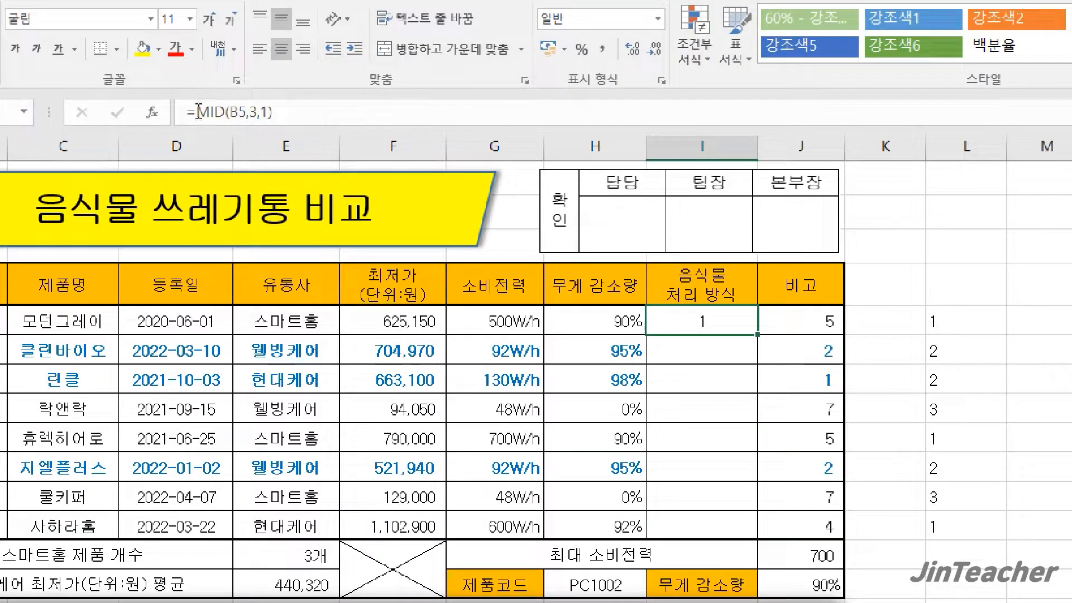
# Cut MID(B5,3,1) out of I5's formula, keeping the equals sign, and insert the CHOOSE function in its place.
pyautogui.moveTo(191, 99); pyautogui.dragTo(287, 101)
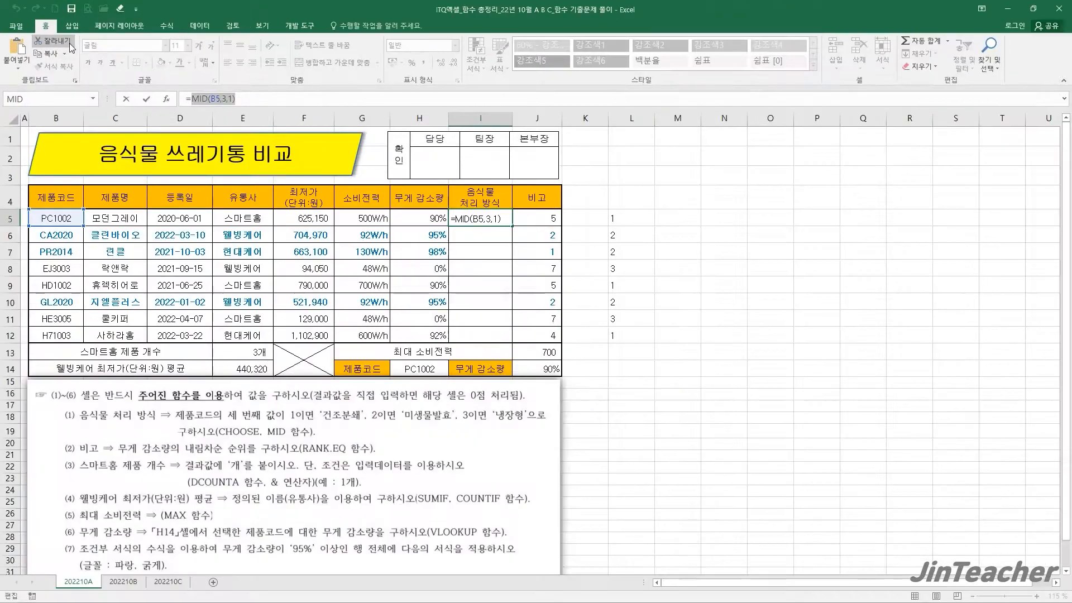
pyautogui.click(122, 80)
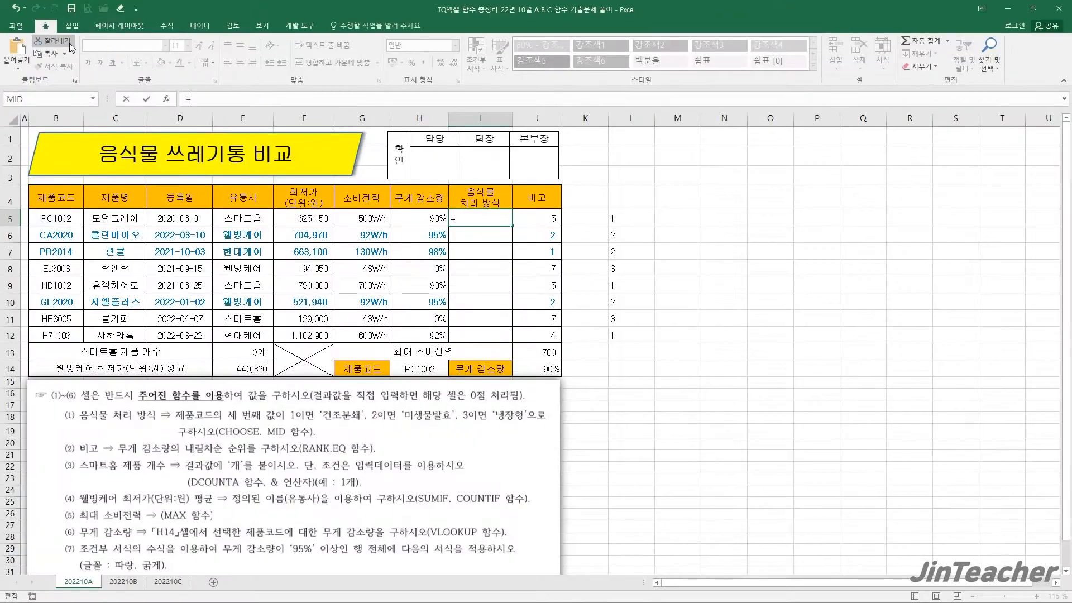
pyautogui.click(166, 100)
pyautogui.press('c')
pyautogui.scroll(-4, 288, 270)
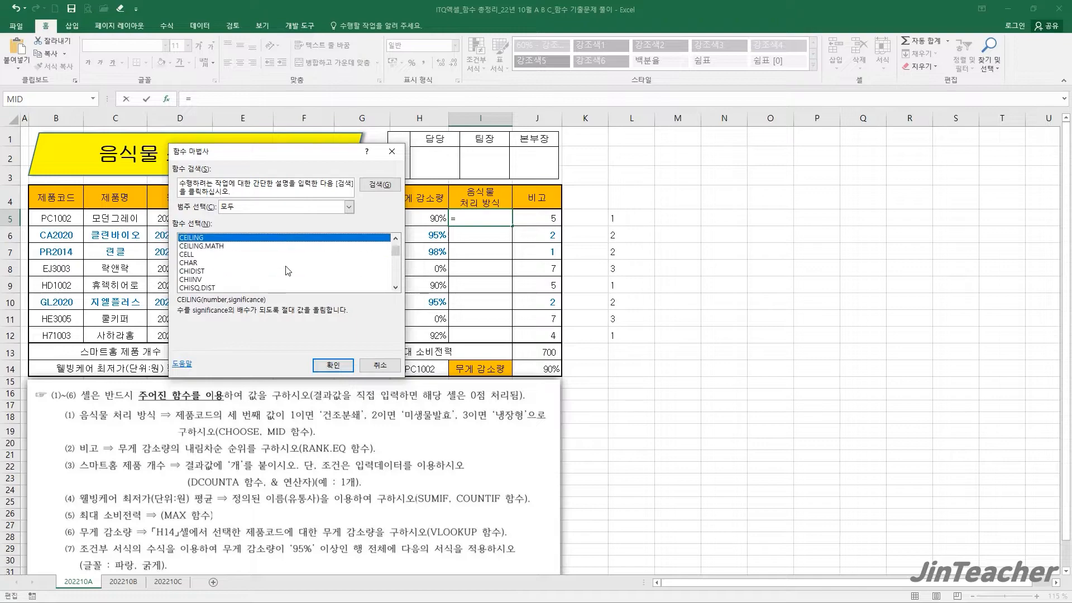
pyautogui.click(210, 288)
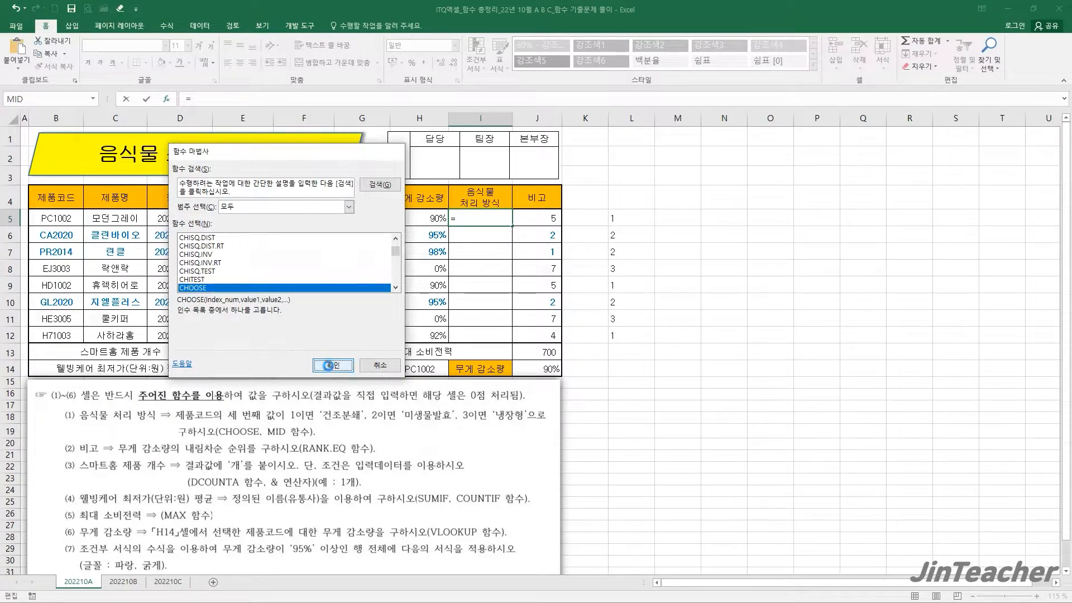
pyautogui.click(333, 365)
# Paste MID(B5,3,1) as CHOOSE's Index_num and set Value1 to "건조분쇄".
pyautogui.rightClick(318, 178)
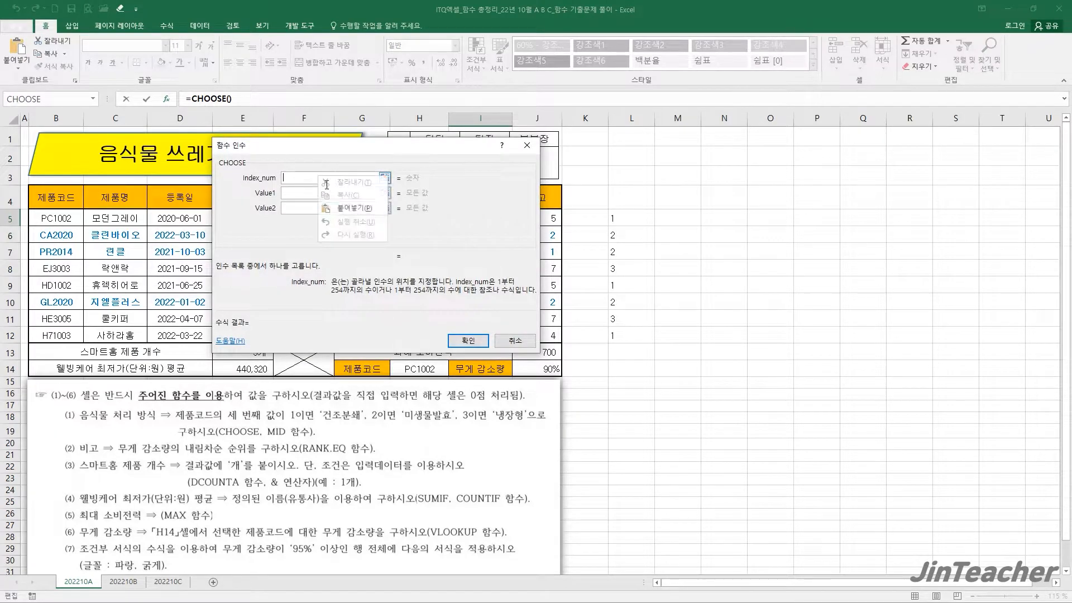
pyautogui.click(354, 209)
pyautogui.click(317, 195)
pyautogui.moveTo(313, 243); pyautogui.dragTo(487, 282)
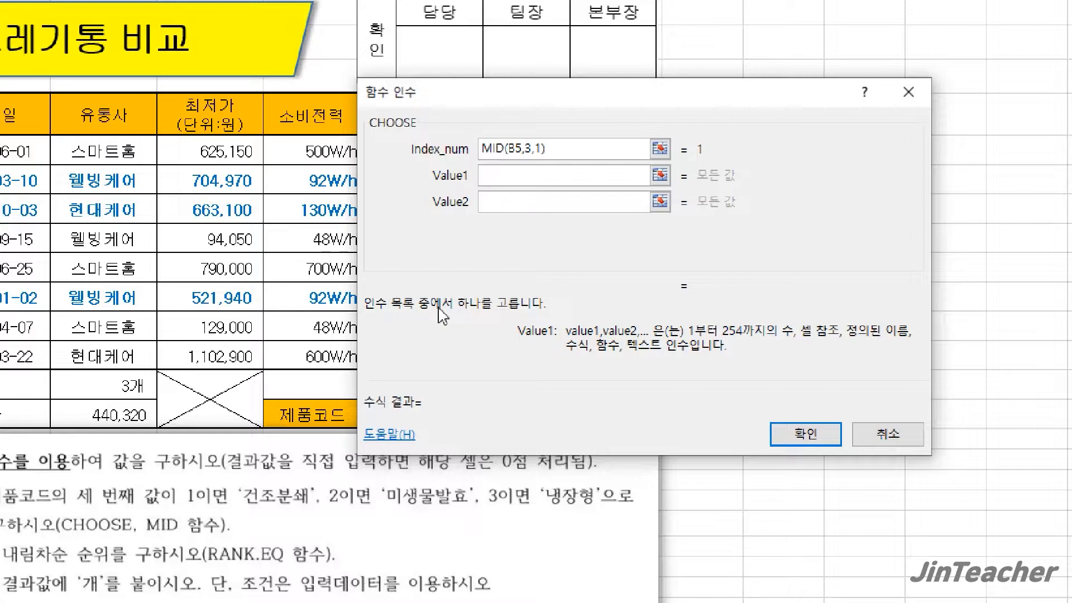
pyautogui.write('ㄱ')
pyautogui.write('조')
pyautogui.write('분쇄')
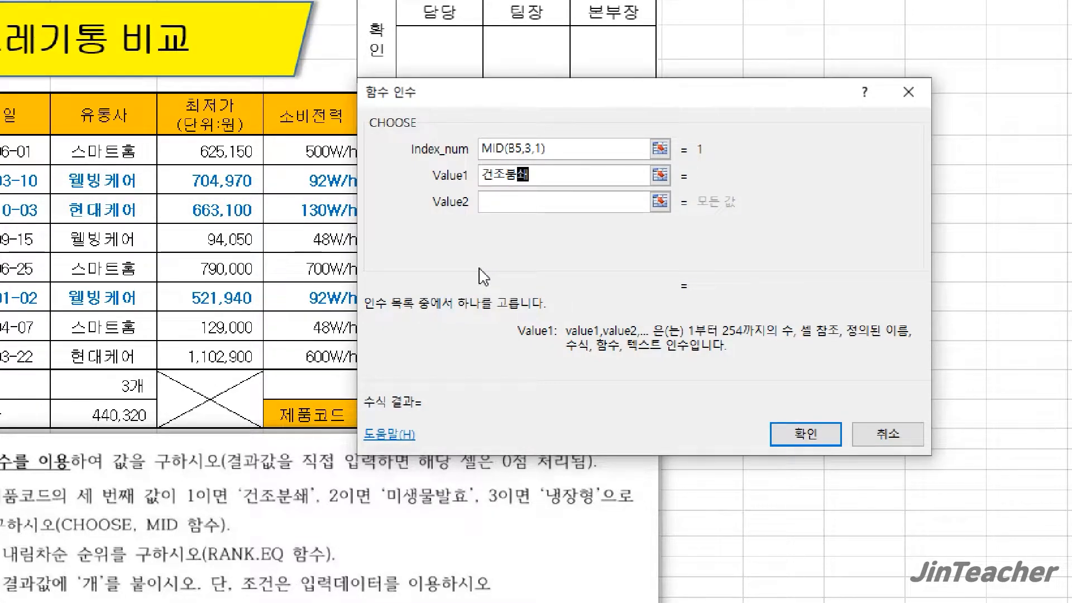
pyautogui.press('BackSpace')
pyautogui.press('BackSpace')
pyautogui.write('분ㅅ')
pyautogui.press('Tab')
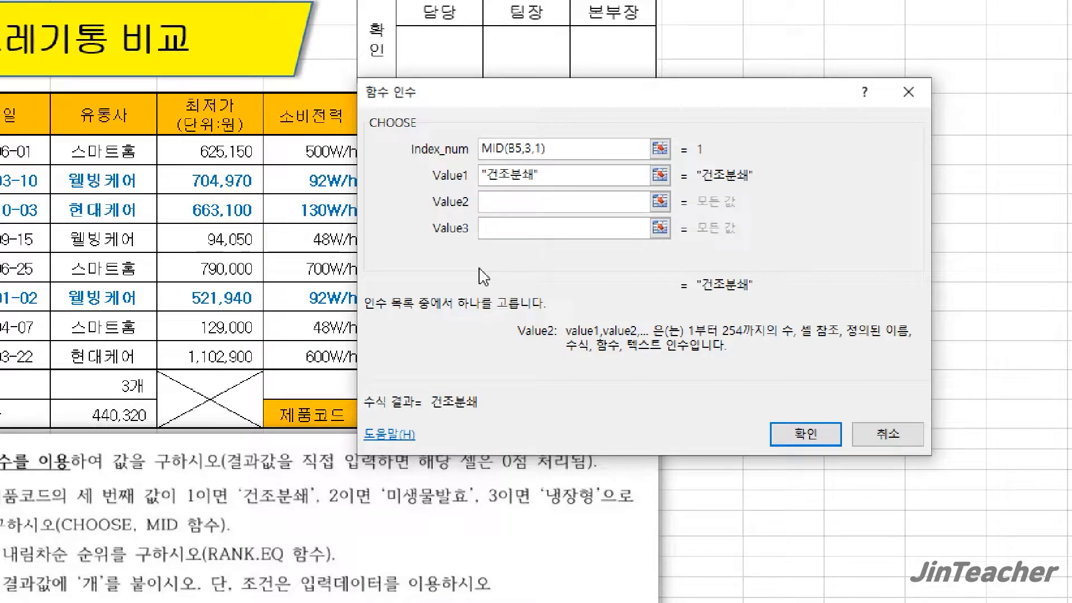
# Set CHOOSE's Value2 to "미생물발효" and Value3 to "냉장형", completing the formula in I5.
pyautogui.write('미생물발')
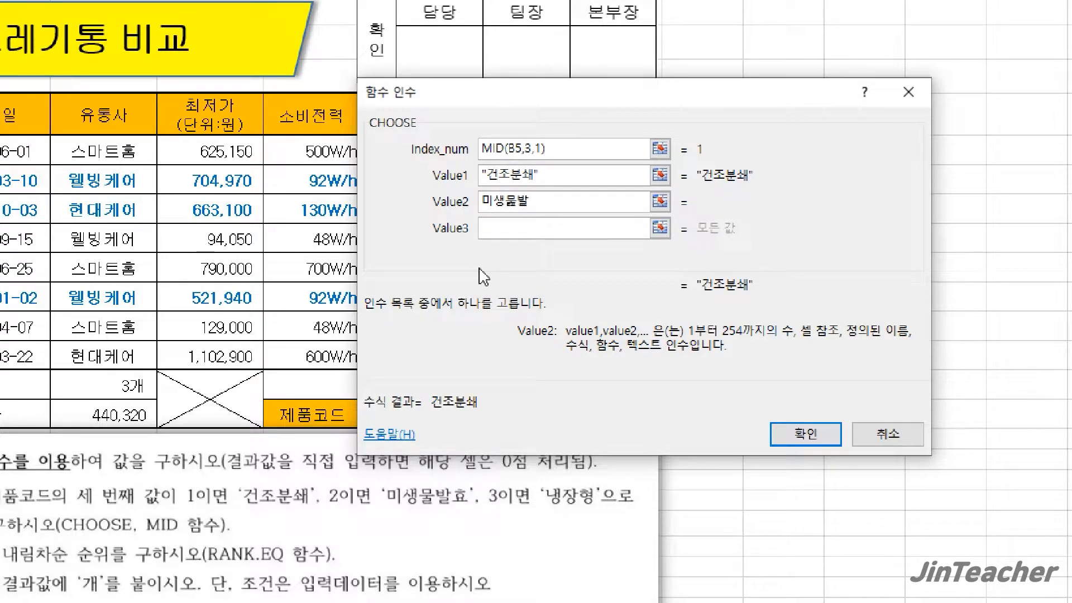
pyautogui.write('효')
pyautogui.write('발')
pyautogui.press('Tab')
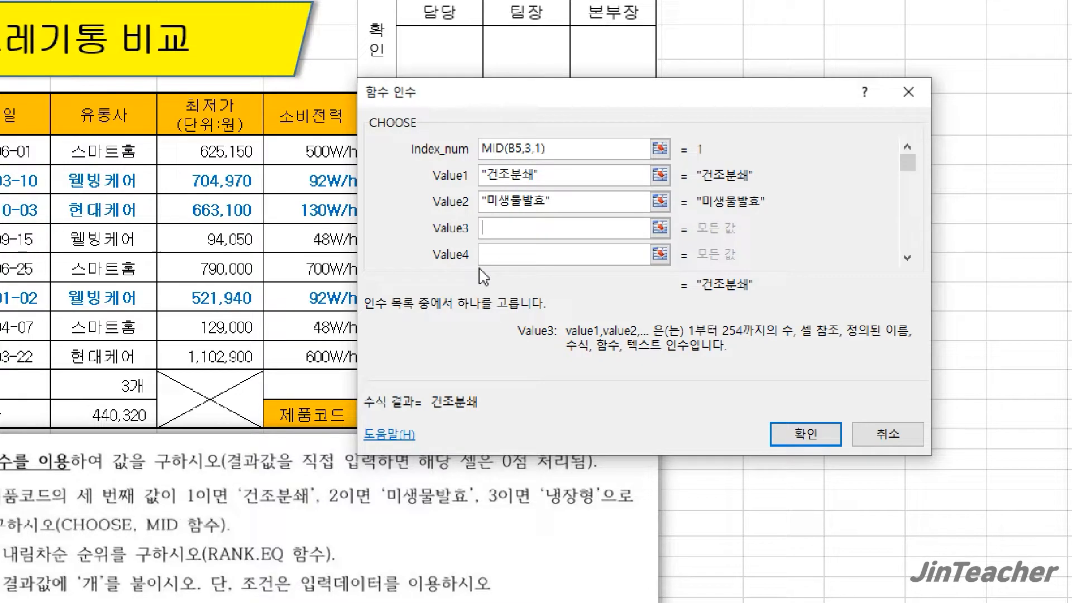
pyautogui.write('냉장')
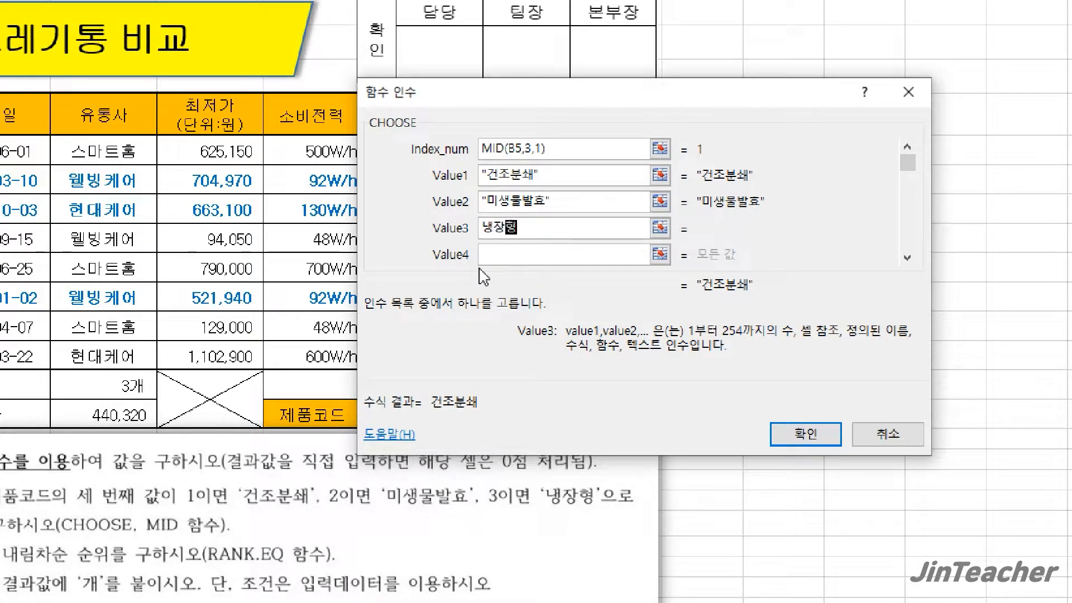
pyautogui.write('형')
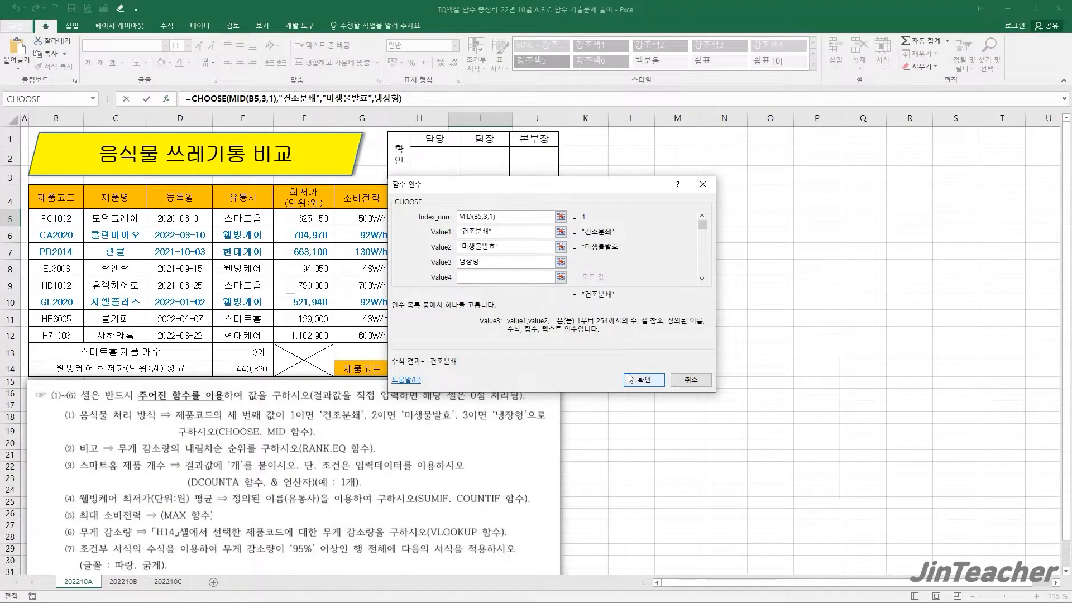
pyautogui.press('Return')
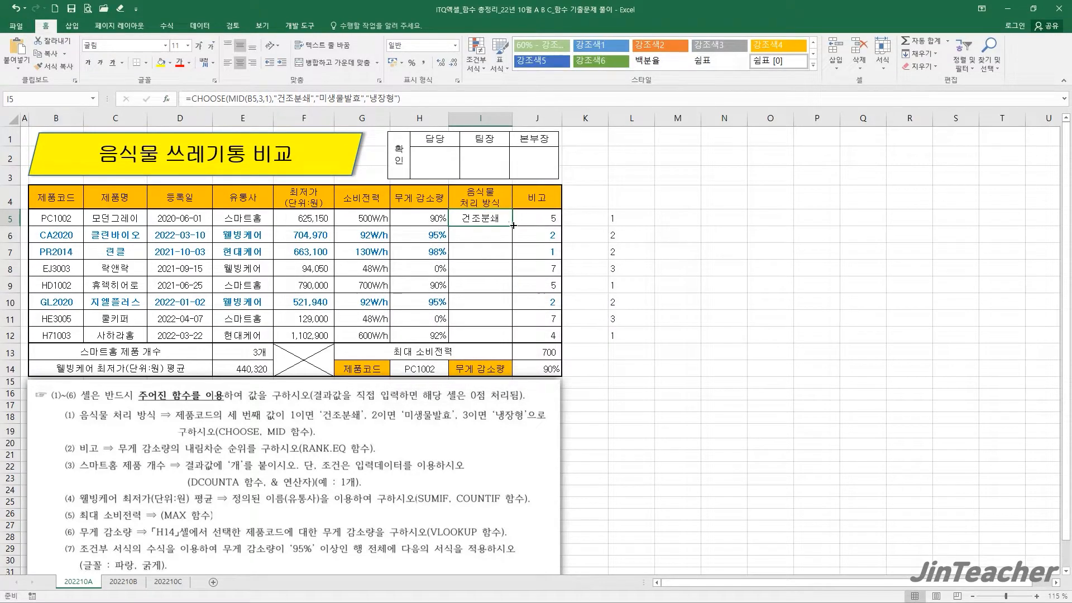
# Fill the I5 formula down to I12 without formatting (서식 없이 채우기).
pyautogui.moveTo(513, 225); pyautogui.dragTo(511, 340)
pyautogui.click(528, 352)
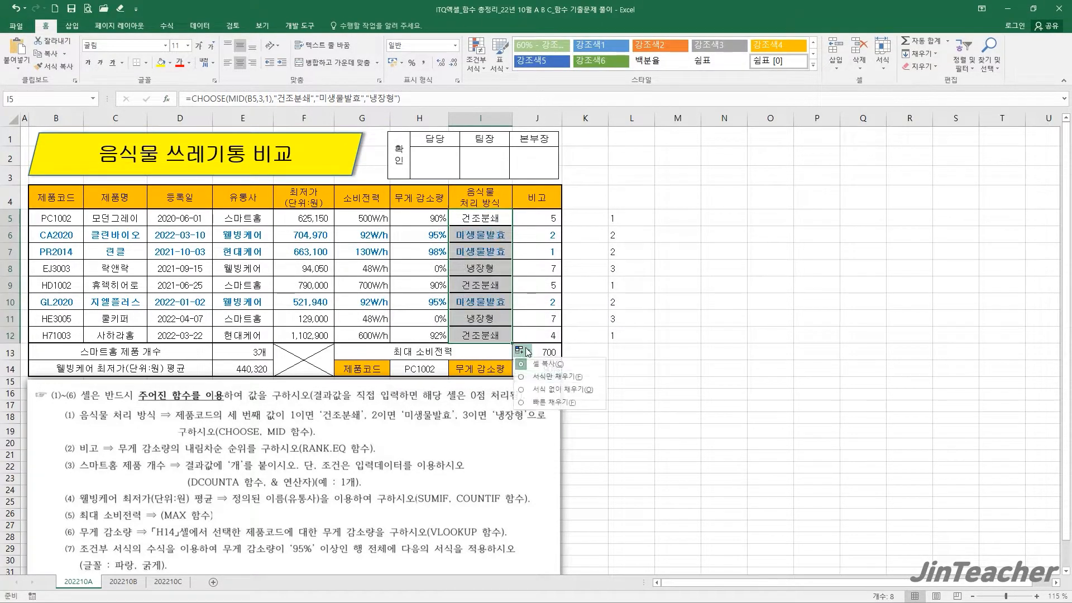
pyautogui.click(563, 389)
pyautogui.click(724, 418)
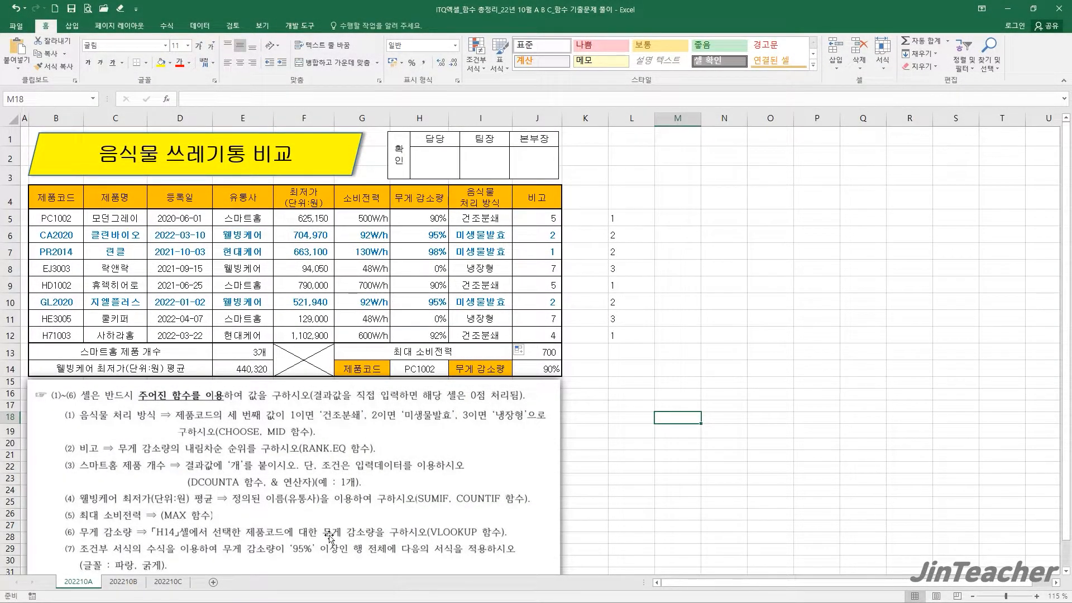
# On sheet 202210B, start a new formula-based conditional formatting rule for the data range B5:J12.
pyautogui.click(916, 501)
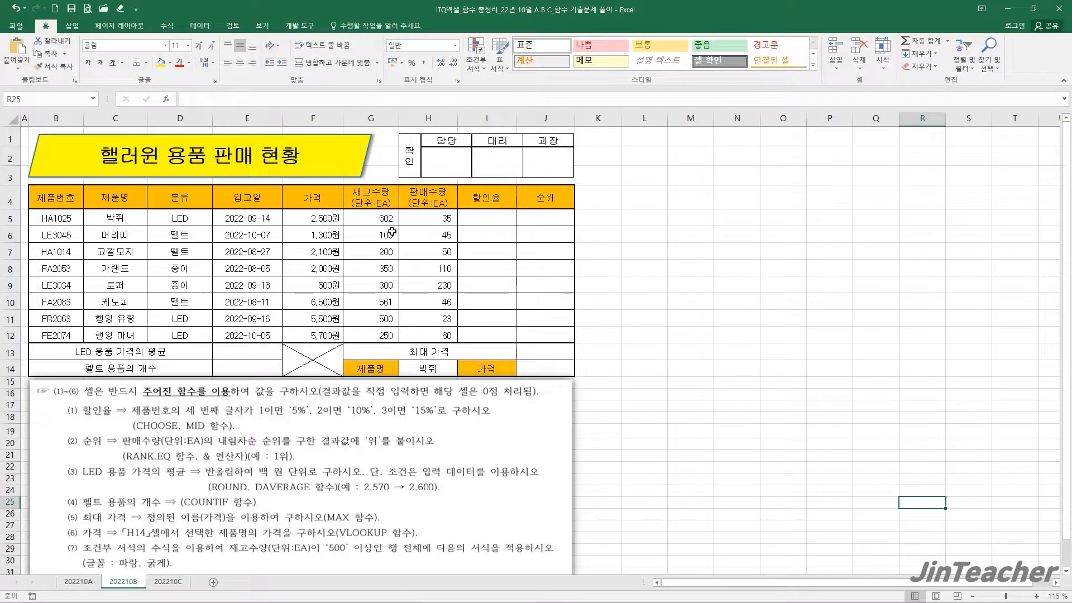
pyautogui.moveTo(380, 220); pyautogui.dragTo(374, 330)
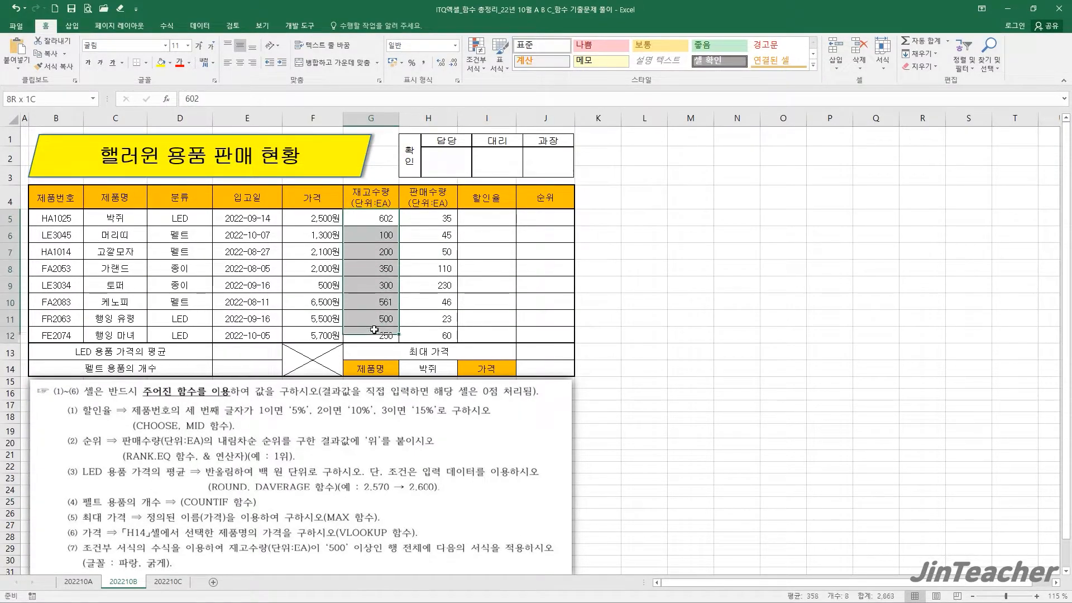
pyautogui.moveTo(46, 217); pyautogui.dragTo(548, 335)
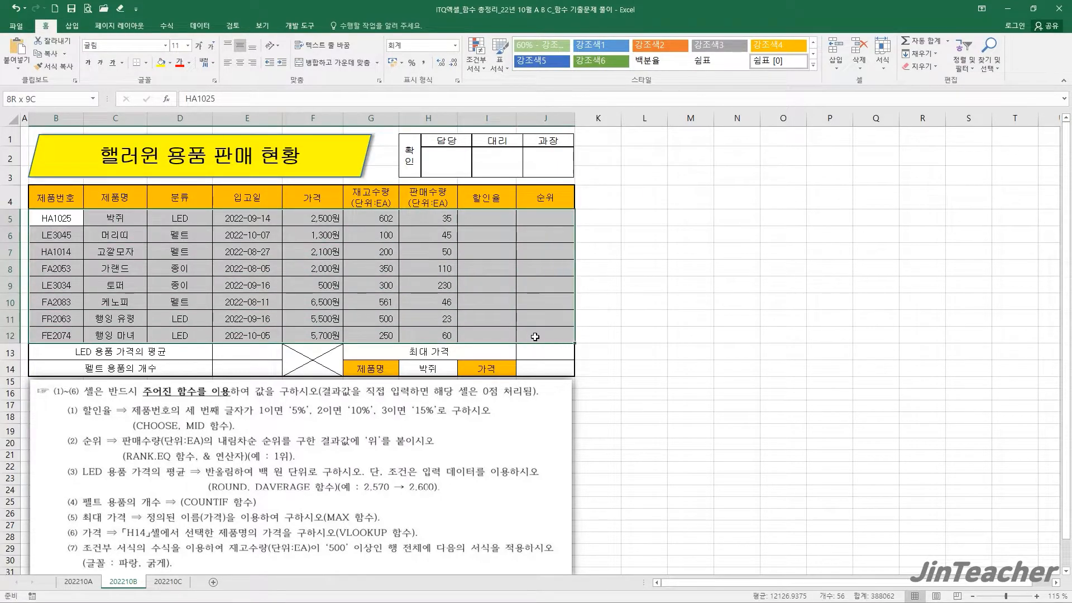
pyautogui.click(477, 61)
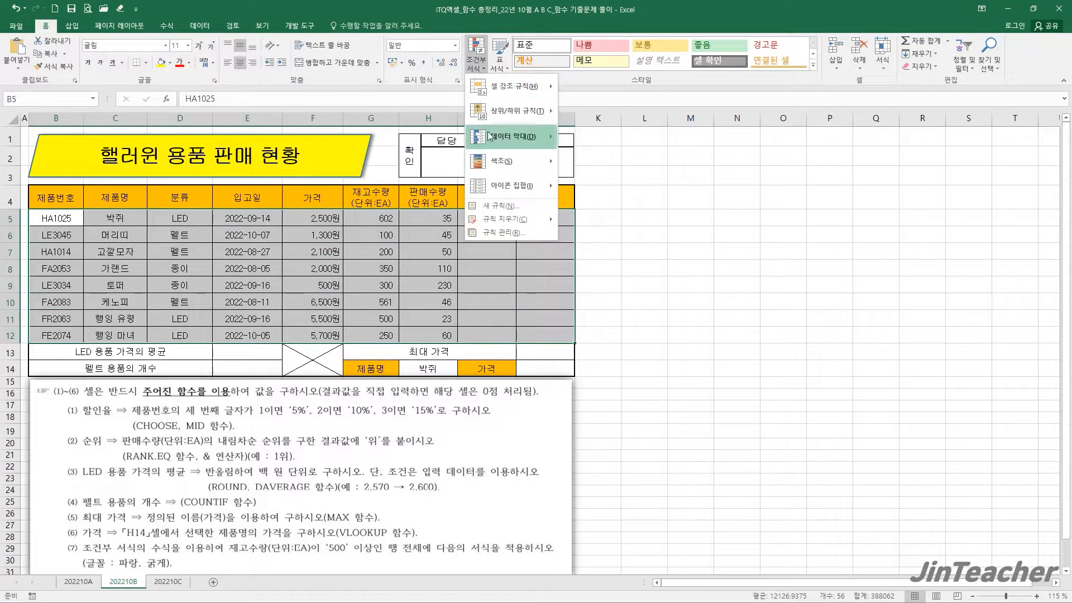
pyautogui.click(528, 206)
pyautogui.click(449, 276)
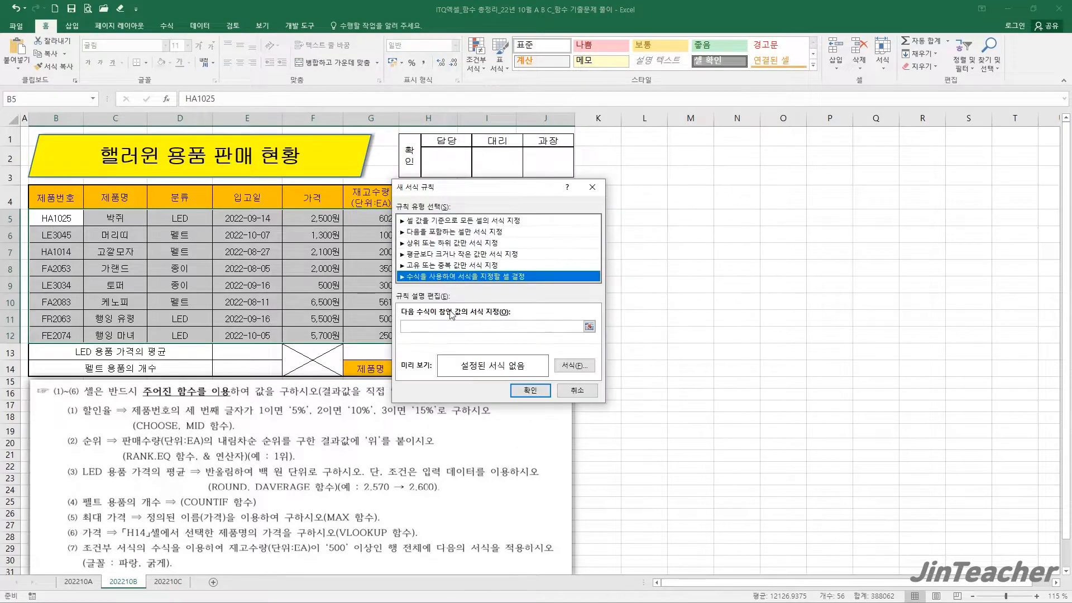
# Set the conditional formatting formula to =$G5>=500, with only the 재고수량 column reference locked.
pyautogui.click(454, 326)
pyautogui.moveTo(458, 192); pyautogui.dragTo(454, 104)
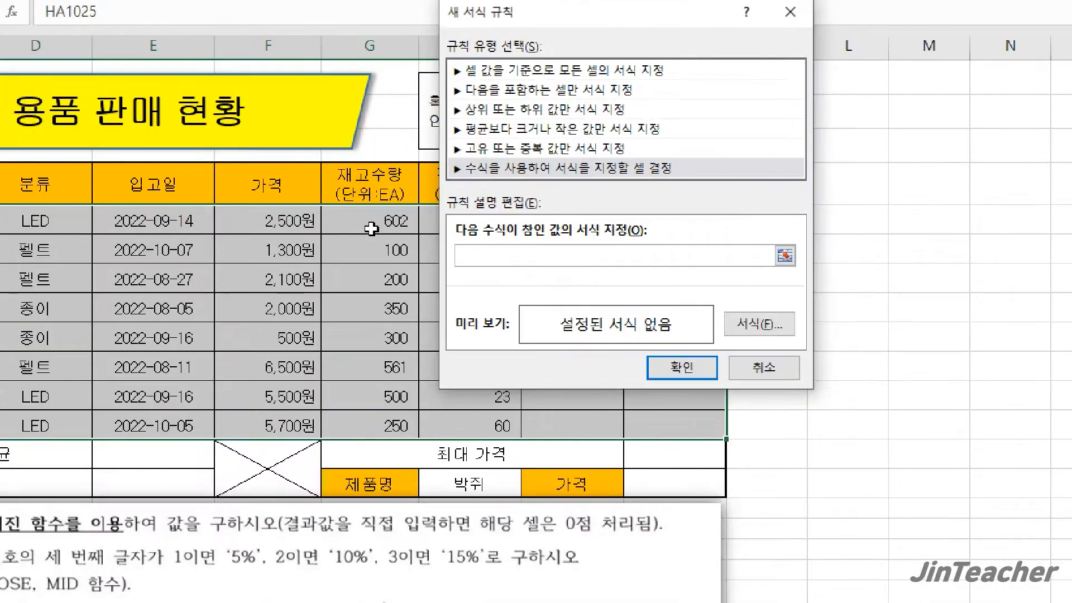
pyautogui.click(374, 223)
pyautogui.press('F4')
pyautogui.press('F4')
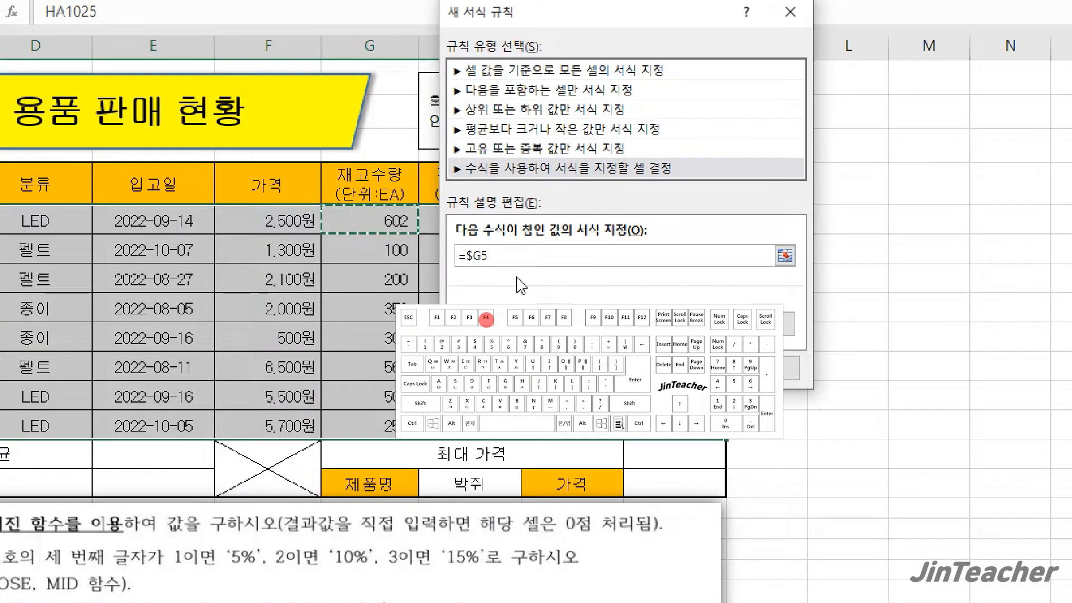
pyautogui.write('>=500')
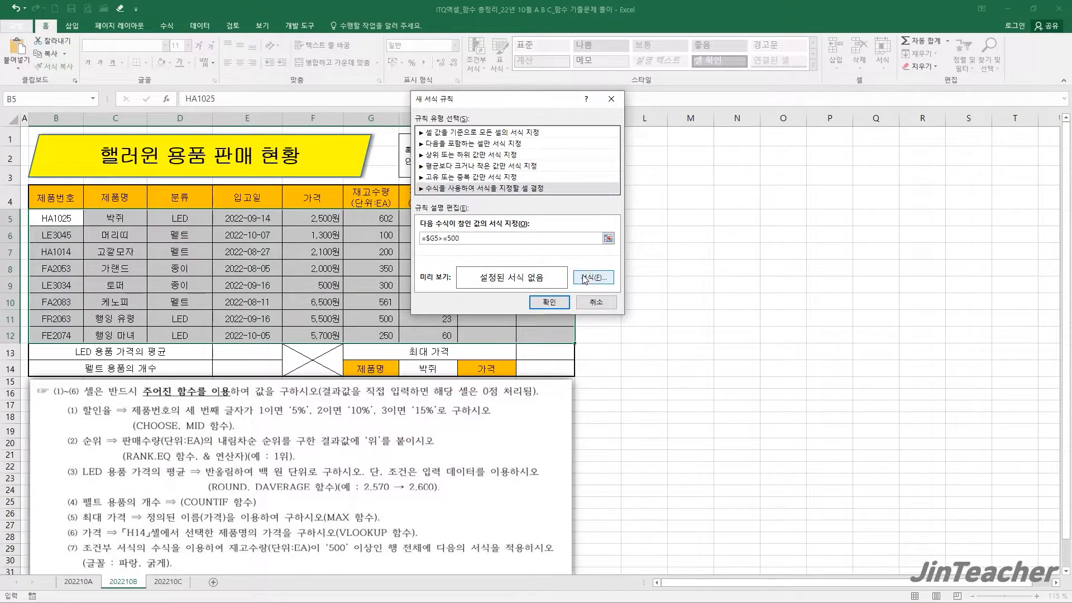
# Give the rule a bold (굵게) blue font and apply it to the selected rows.
pyautogui.click(760, 324)
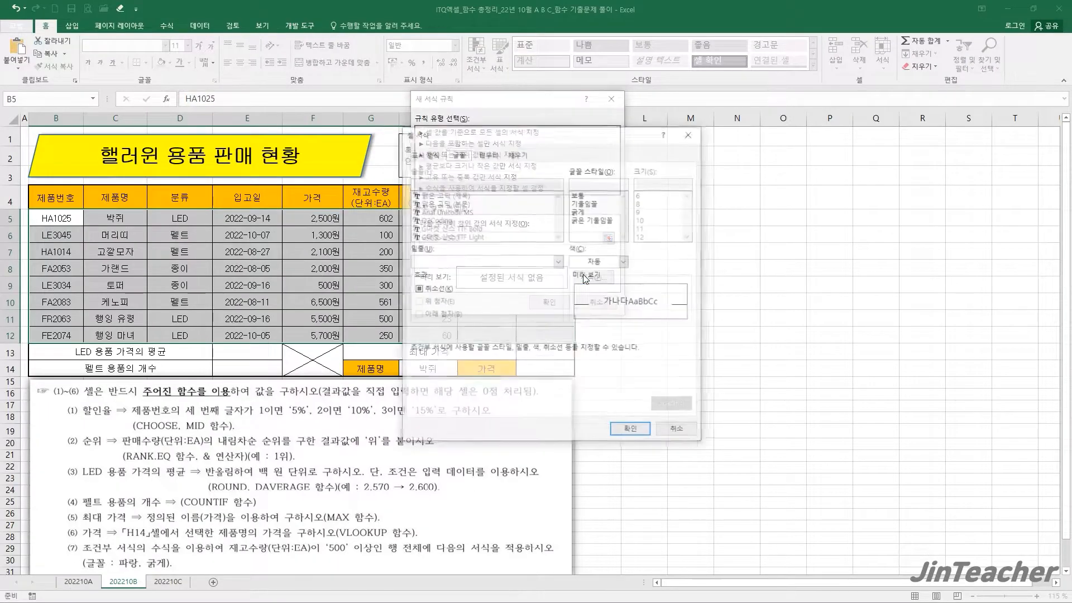
pyautogui.click(587, 211)
pyautogui.click(624, 262)
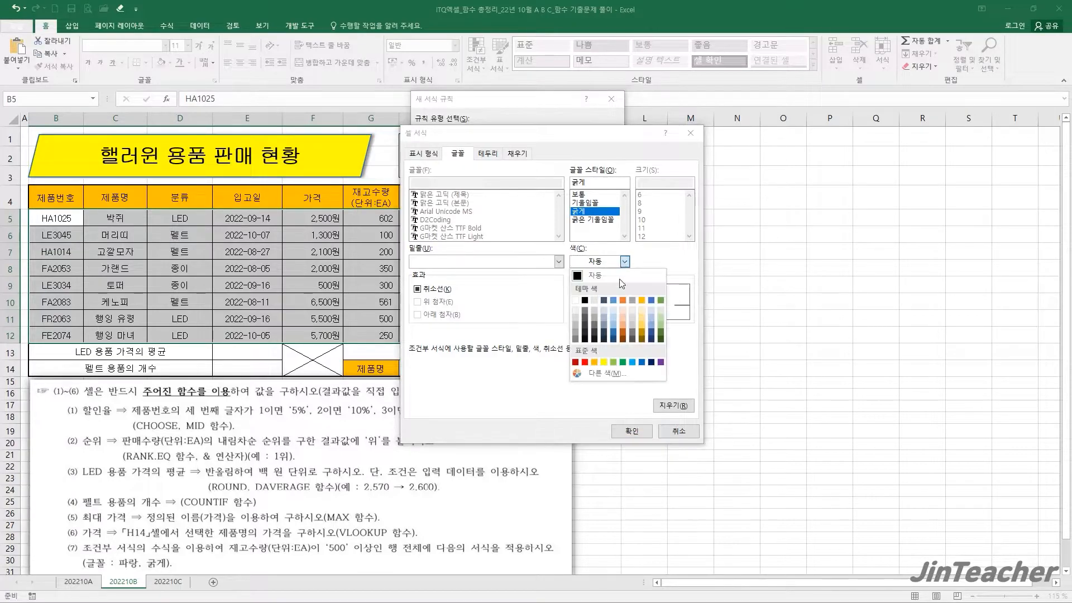
pyautogui.click(642, 363)
pyautogui.click(631, 431)
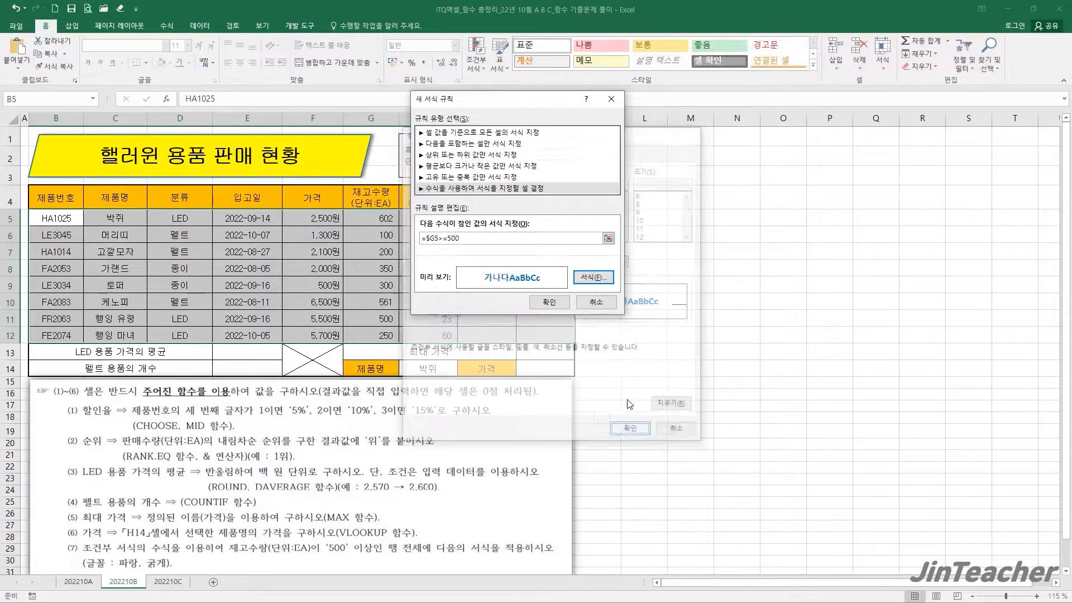
pyautogui.click(564, 305)
pyautogui.click(383, 237)
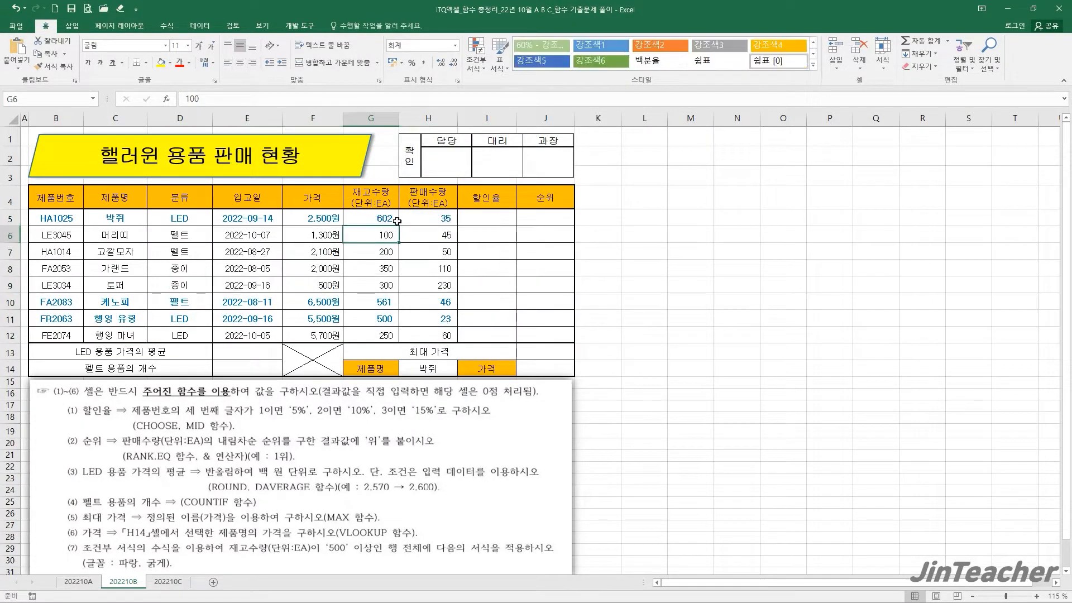
pyautogui.click(978, 541)
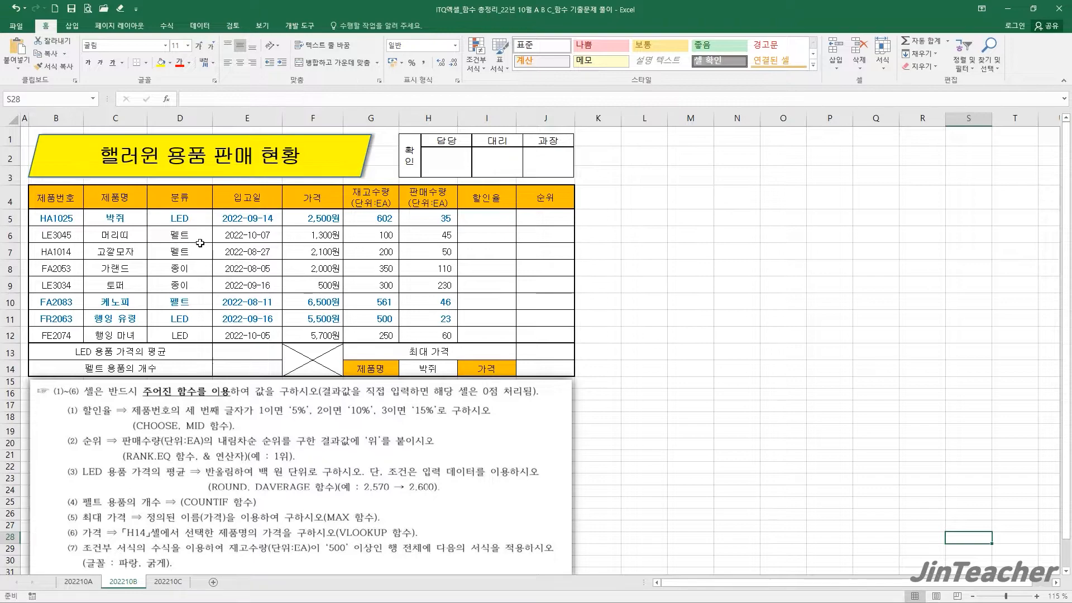
# Start a VLOOKUP function in J14, the 가격 result cell for the selected product.
pyautogui.moveTo(129, 220); pyautogui.dragTo(304, 336)
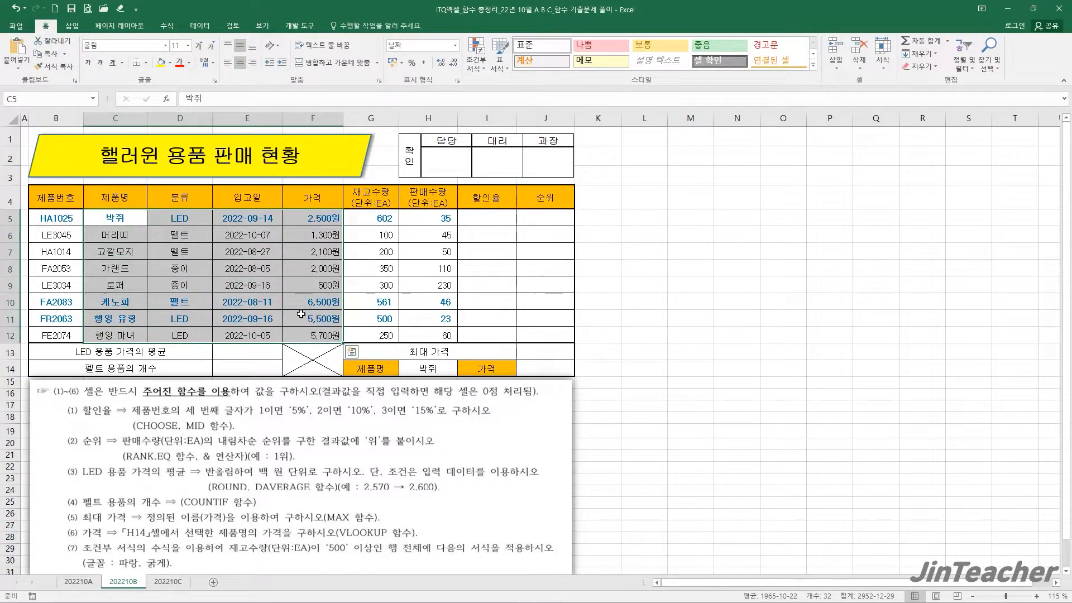
pyautogui.click(552, 370)
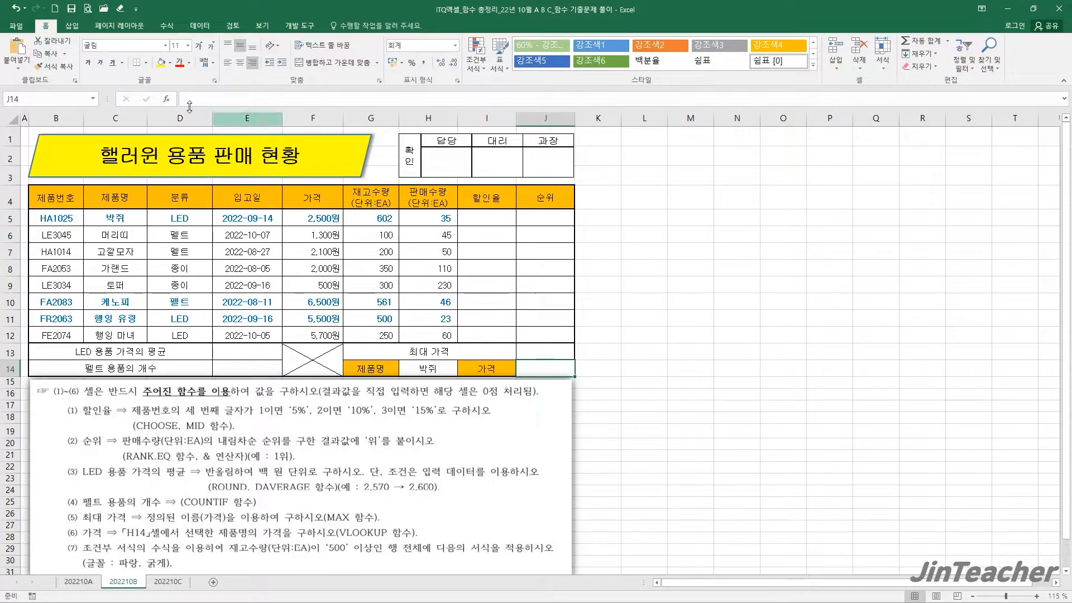
pyautogui.click(166, 99)
pyautogui.click(556, 205)
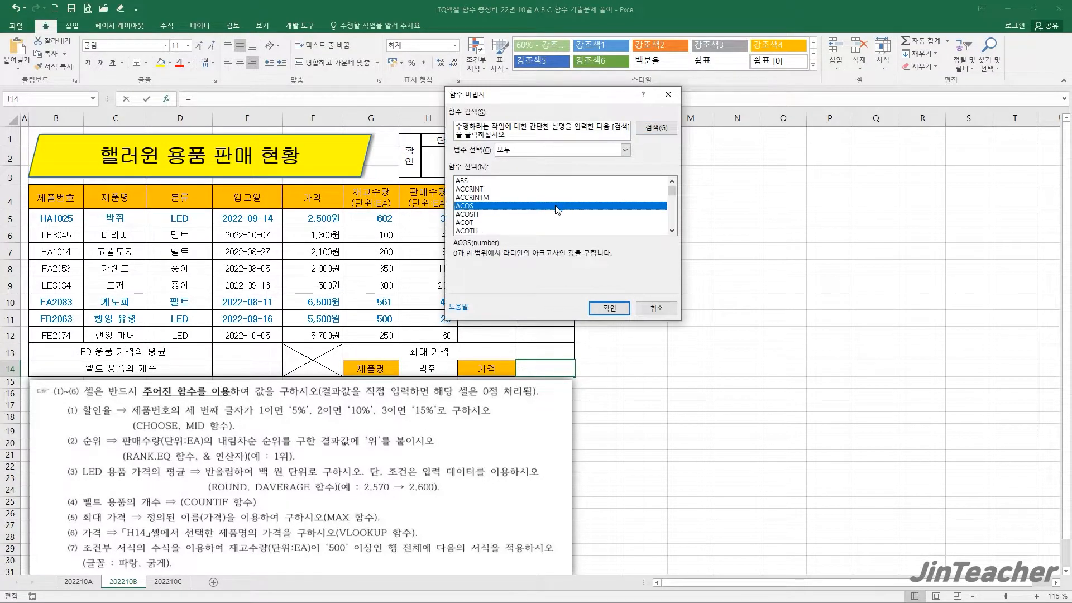
pyautogui.press('v')
pyautogui.scroll(-3, 545, 215)
pyautogui.click(514, 223)
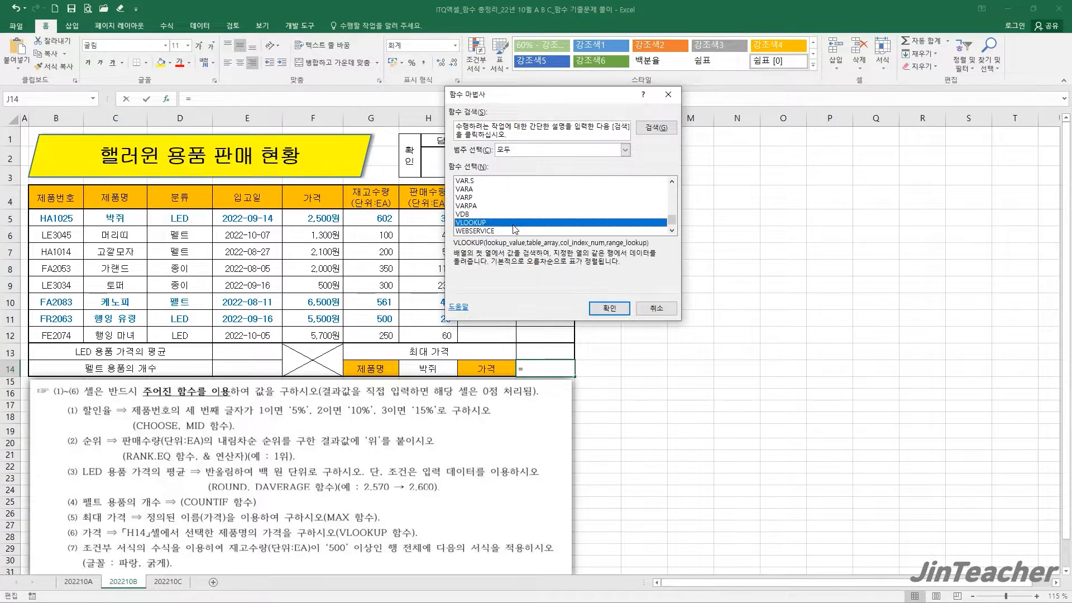
pyautogui.click(609, 309)
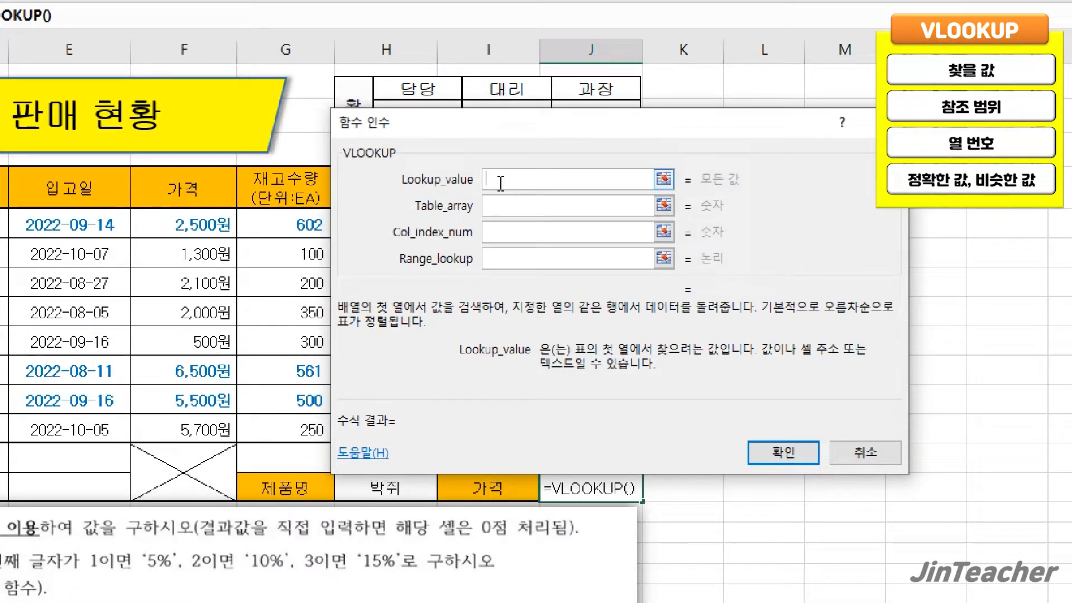
# Set the VLOOKUP lookup value to H14 and its table array to C5:F12, from 제품명 through 가격.
pyautogui.click(506, 210)
pyautogui.click(508, 232)
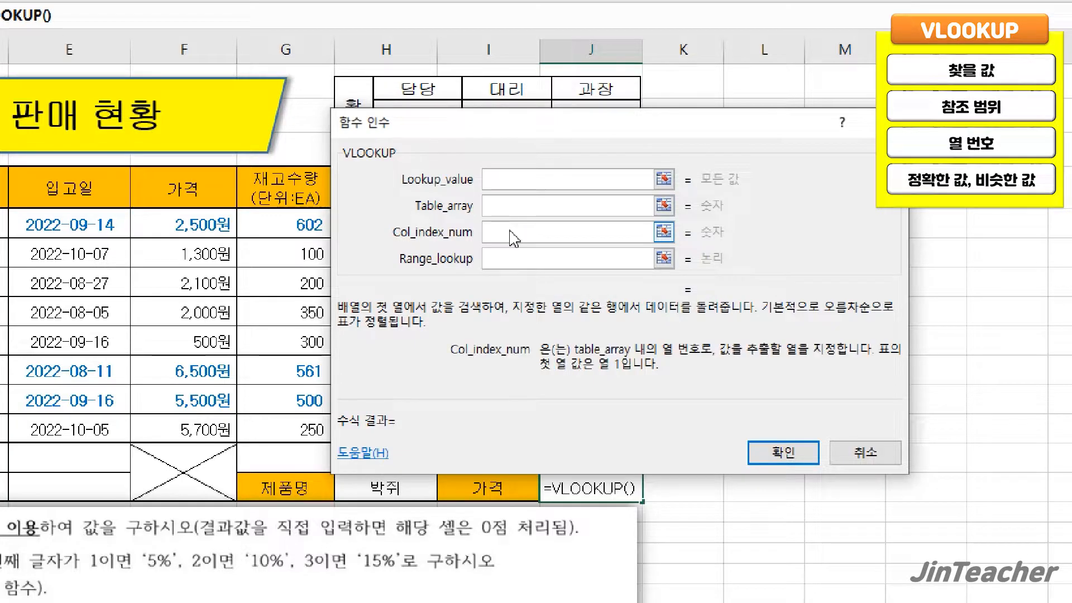
pyautogui.click(519, 258)
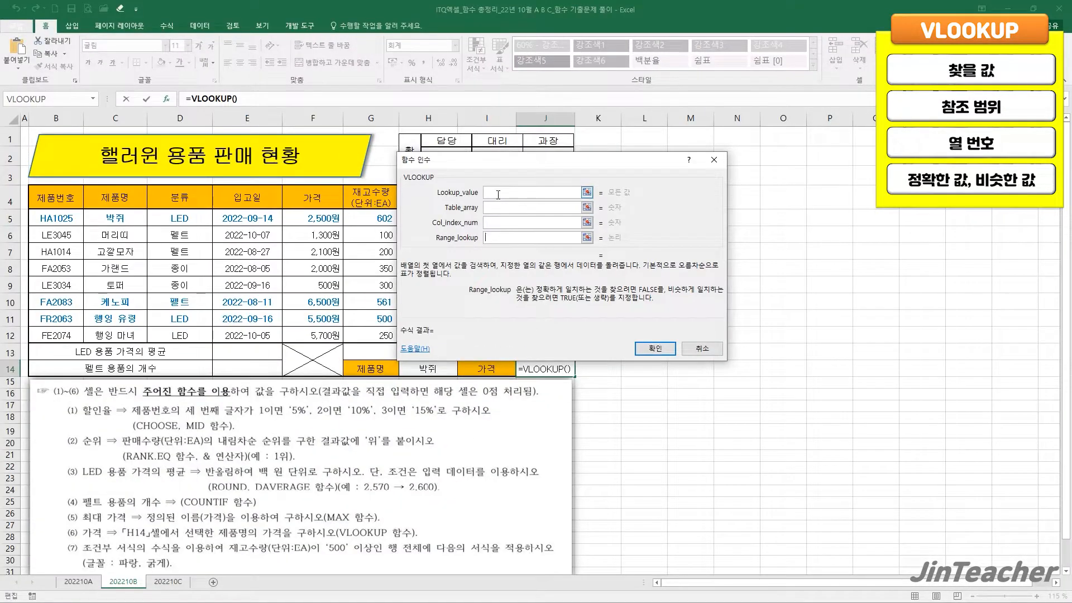
pyautogui.click(508, 180)
pyautogui.click(428, 368)
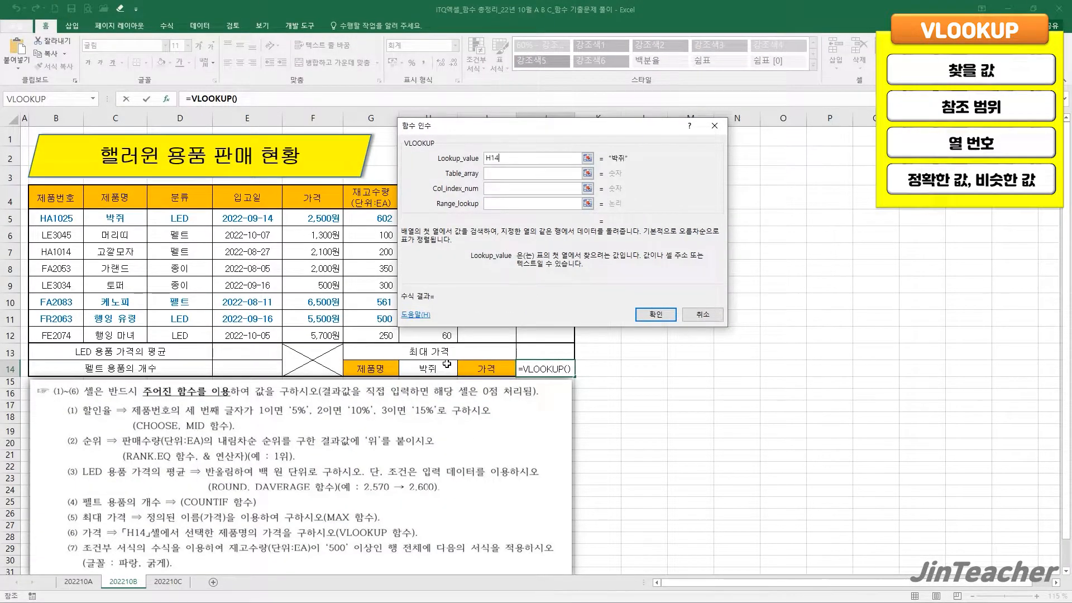
pyautogui.click(503, 175)
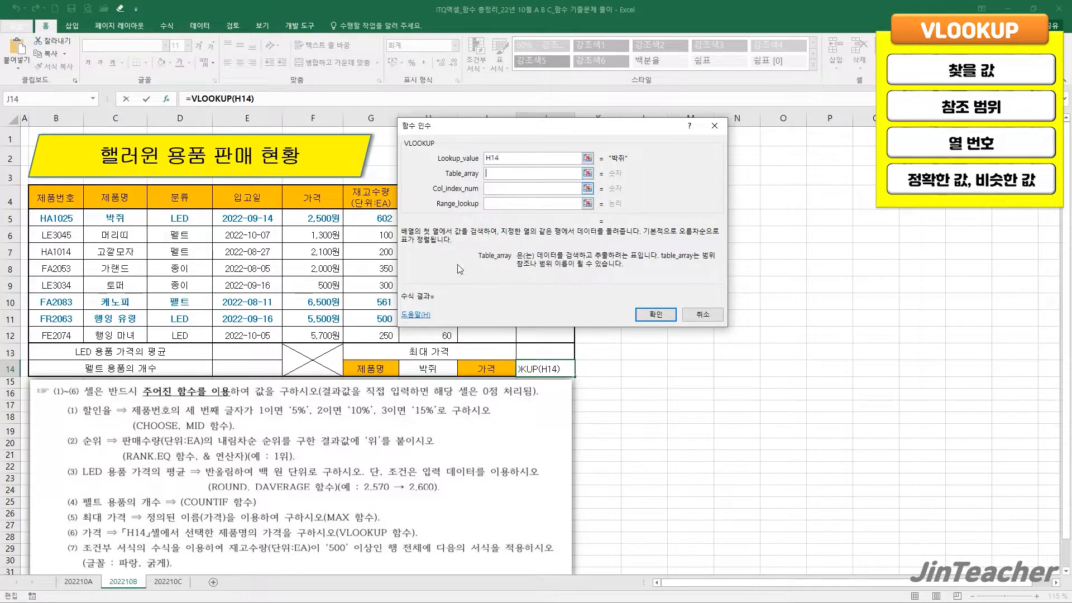
pyautogui.moveTo(109, 208); pyautogui.dragTo(328, 335)
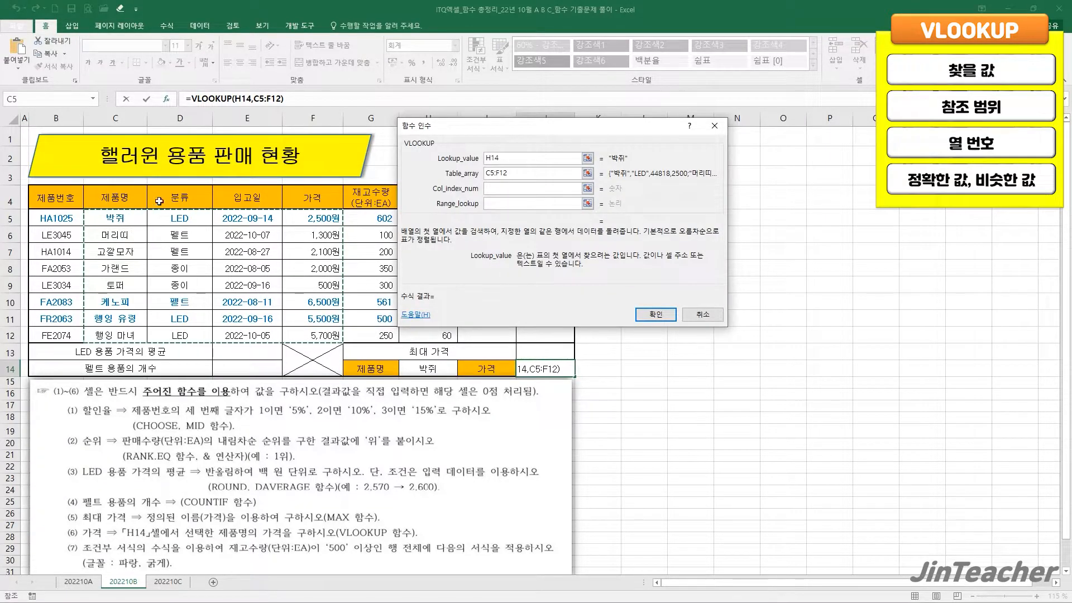
# Complete the VLOOKUP with column index 4 and range lookup 0, and check J14 against the 박쥐 row.
pyautogui.click(496, 189)
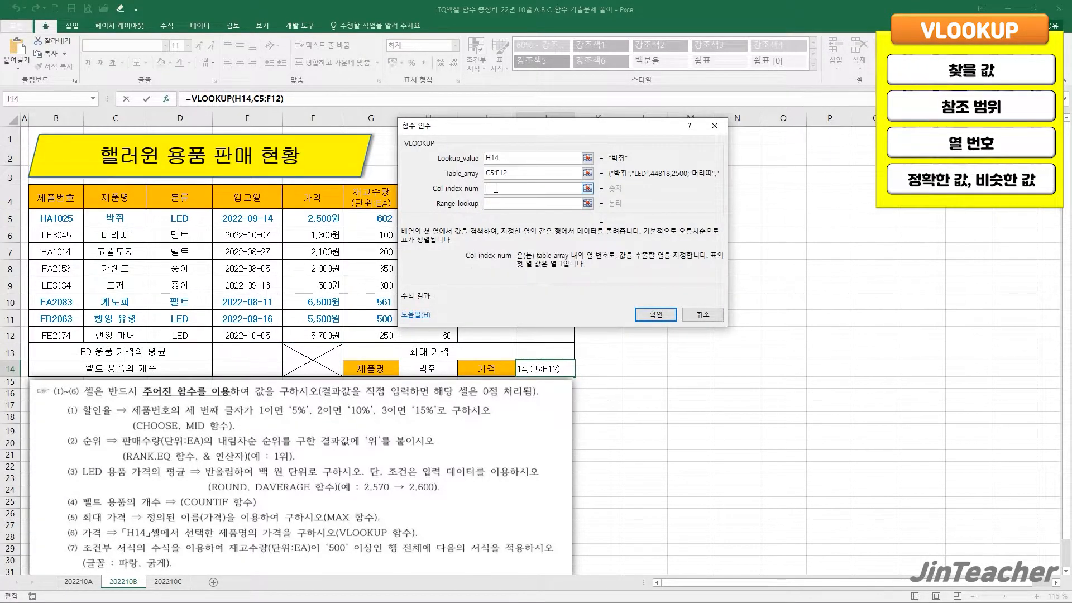
pyautogui.write('4')
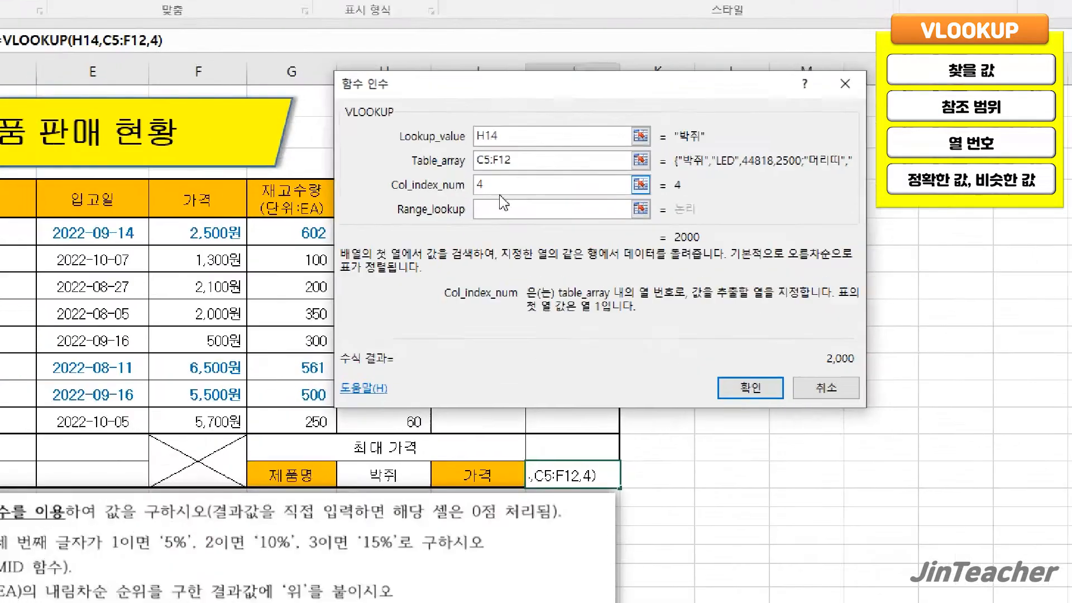
pyautogui.click(504, 206)
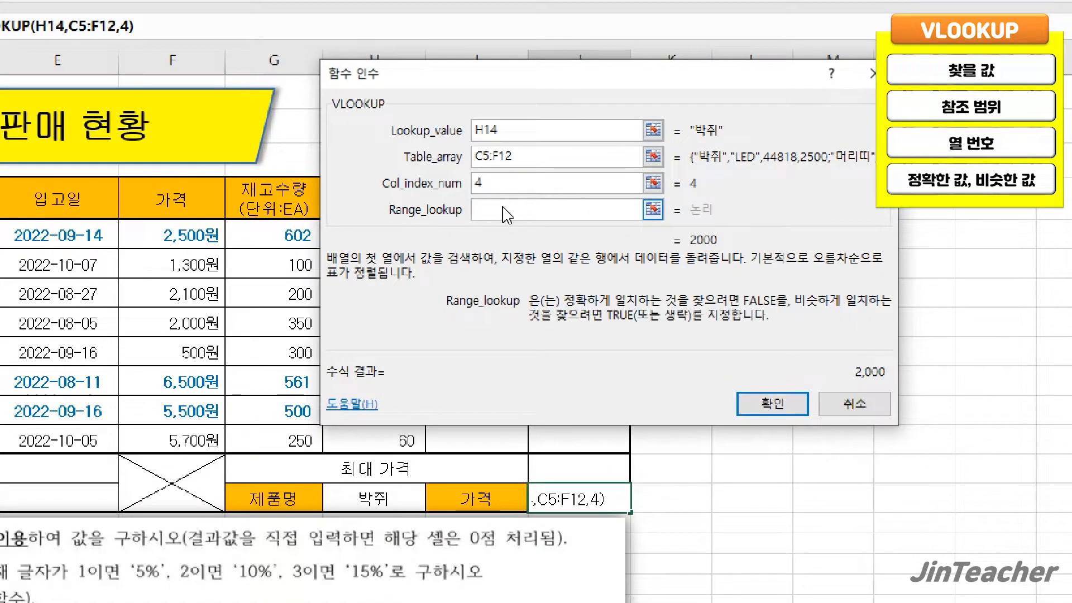
pyautogui.write('0')
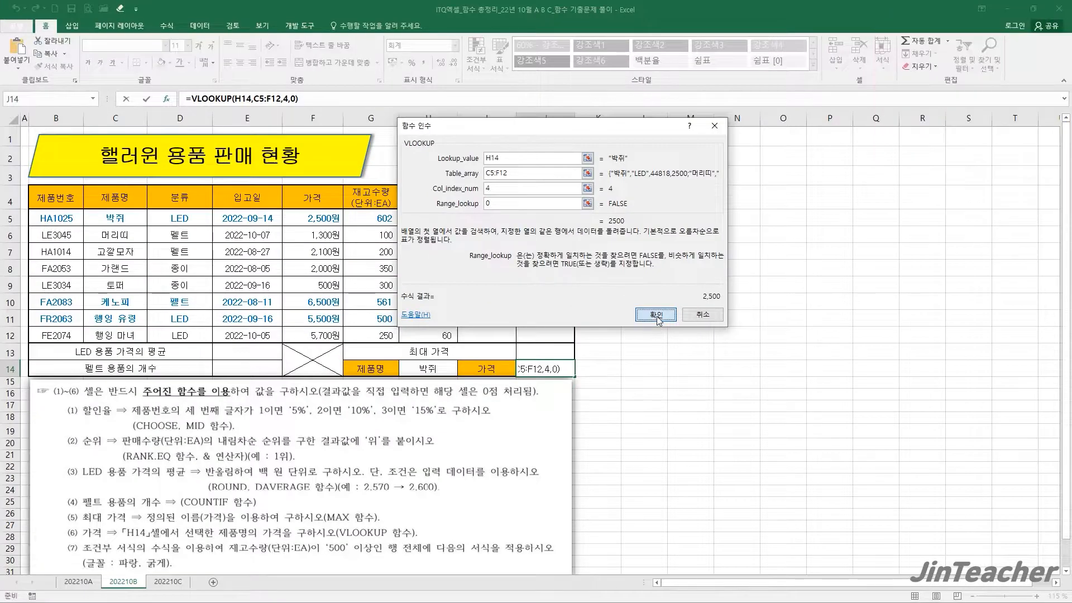
pyautogui.click(766, 403)
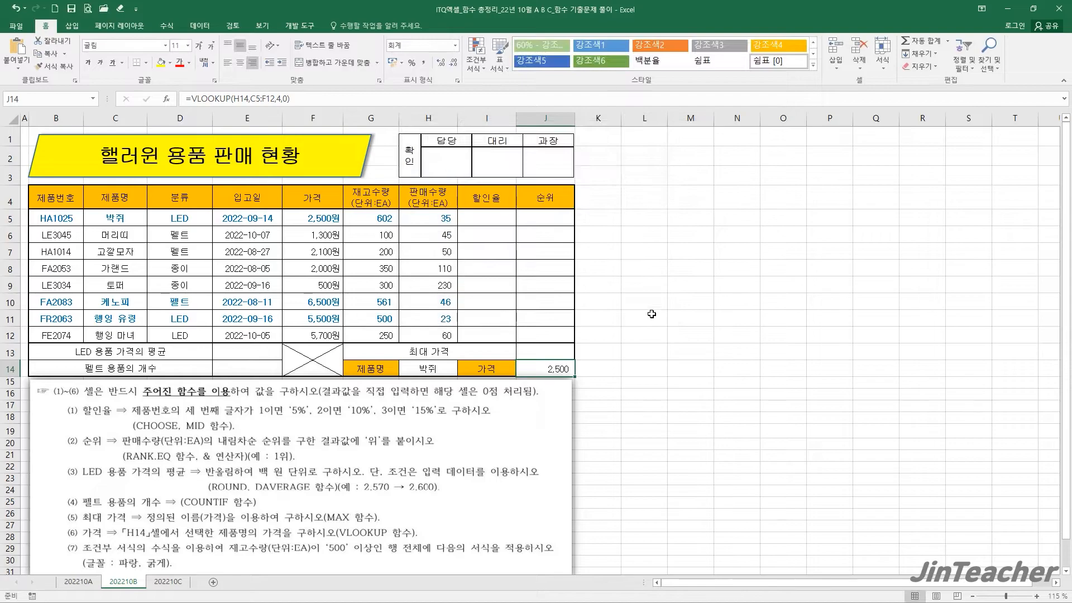
pyautogui.moveTo(132, 217); pyautogui.dragTo(321, 219)
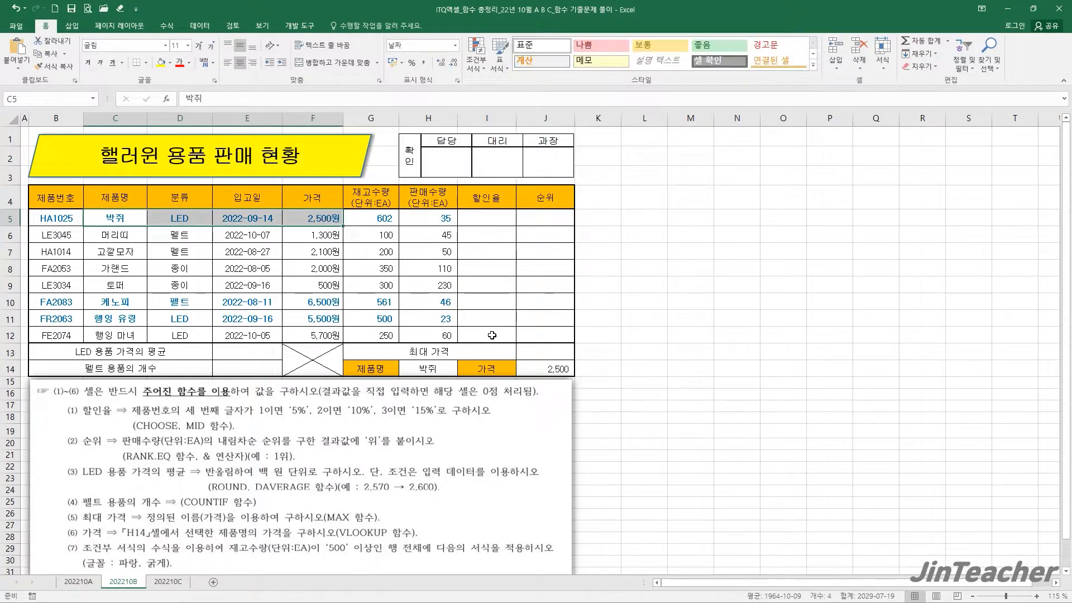
pyautogui.click(557, 370)
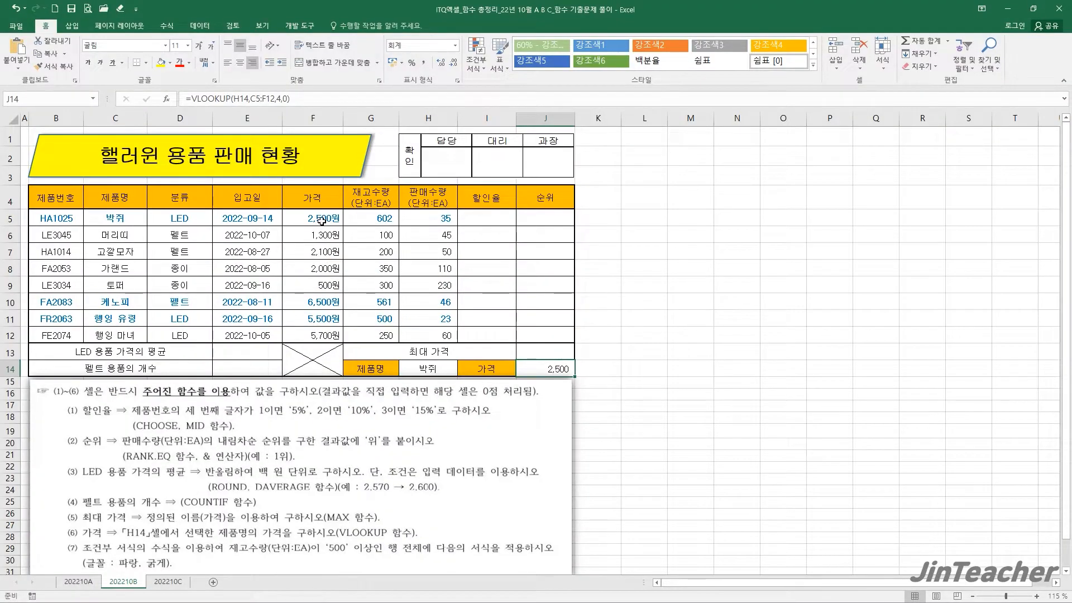
# Calculate the 최대 가격 in J13 with the MAX function, using the defined name 가격 for F5:F12.
pyautogui.moveTo(322, 221); pyautogui.dragTo(323, 335)
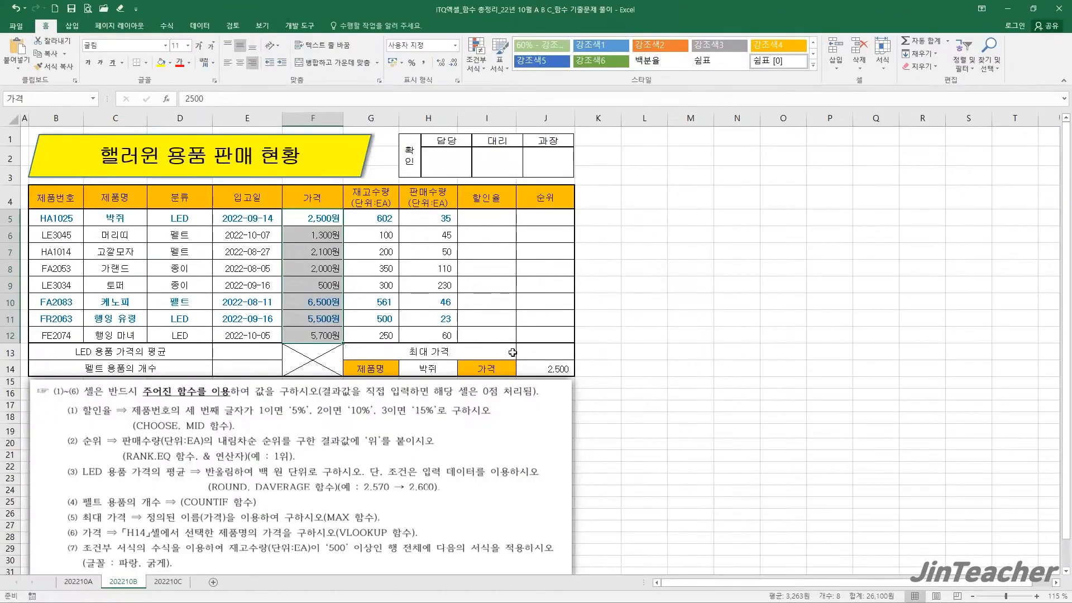
pyautogui.click(551, 352)
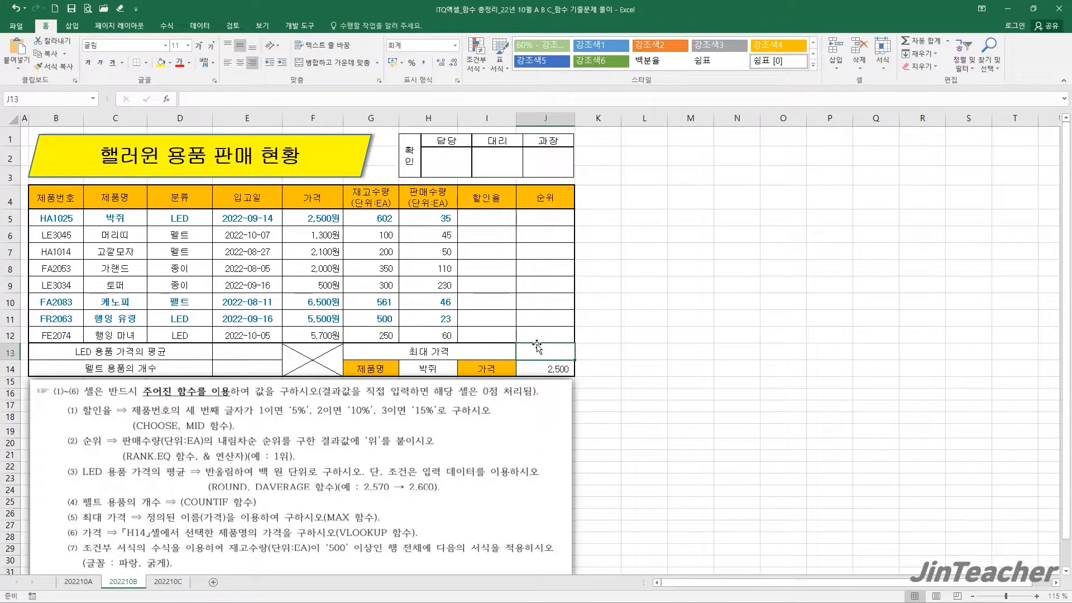
pyautogui.click(166, 99)
pyautogui.click(532, 234)
pyautogui.press('m')
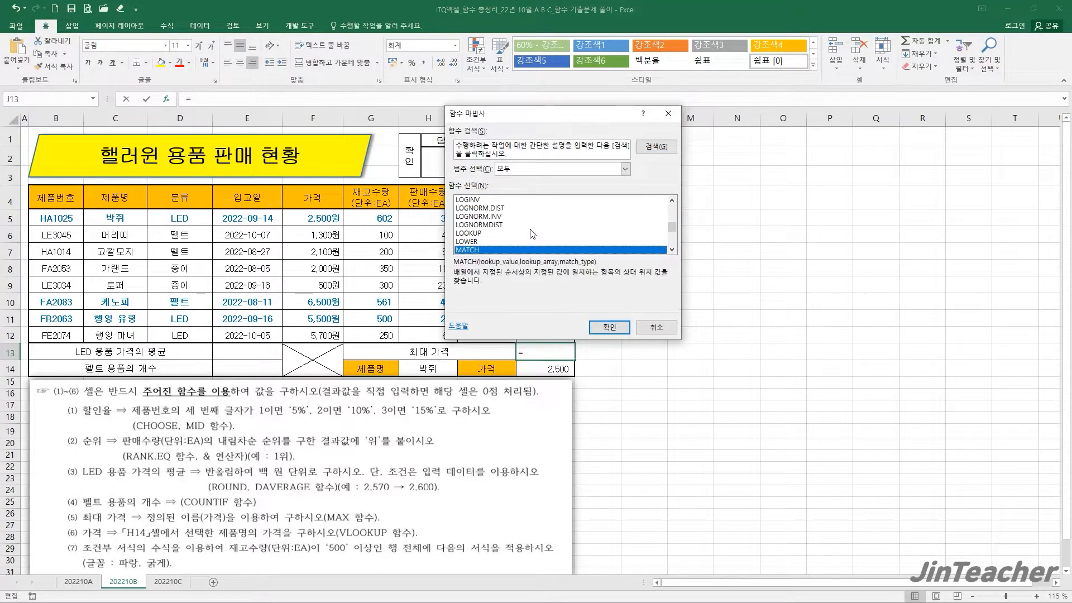
pyautogui.scroll(-2, 532, 233)
pyautogui.press('Down')
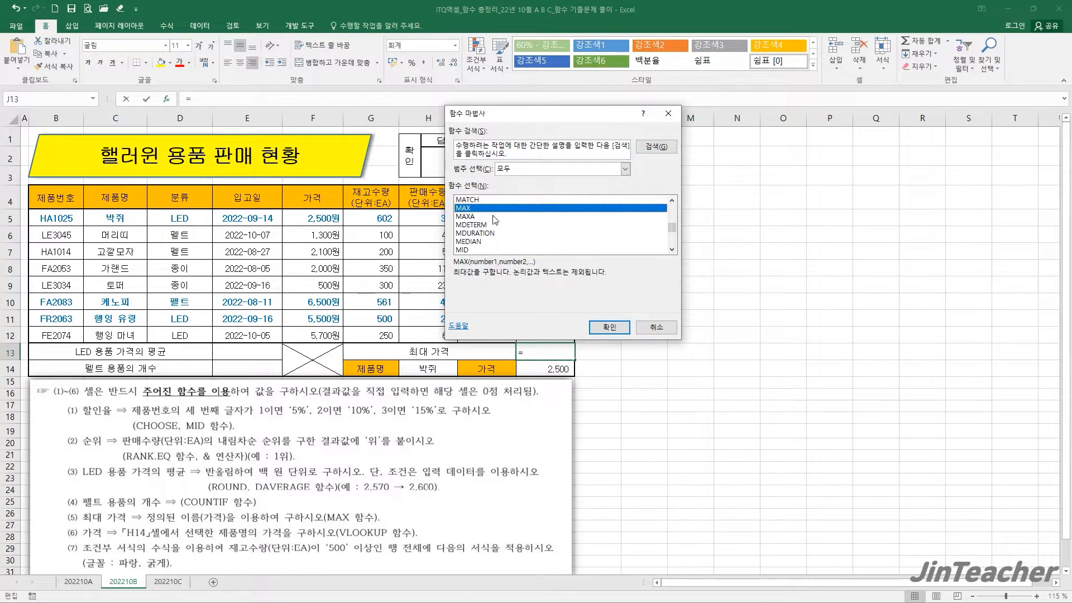
pyautogui.click(620, 323)
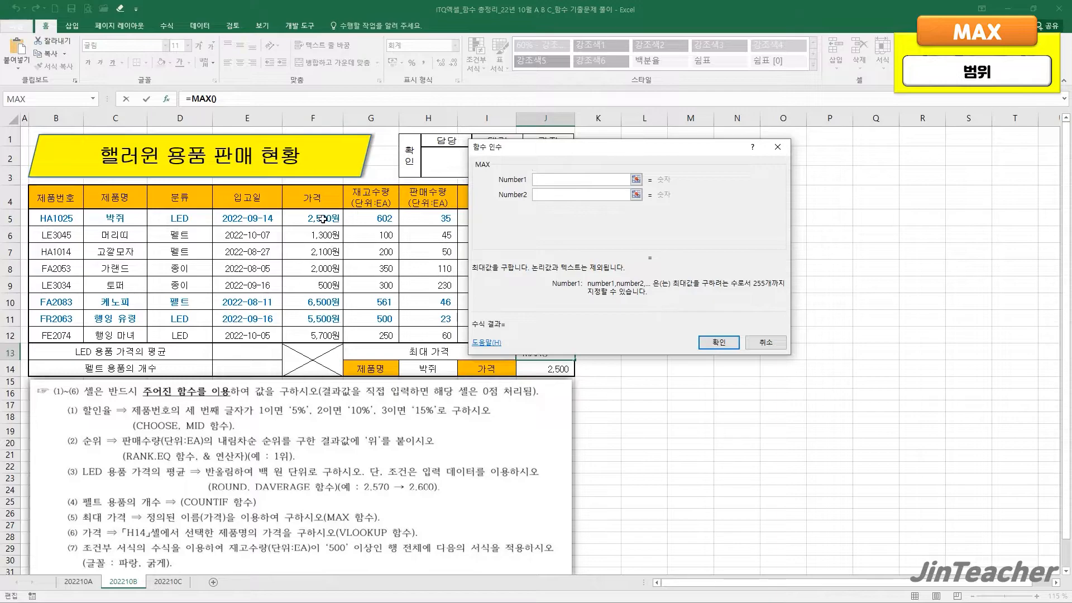
pyautogui.moveTo(323, 219); pyautogui.dragTo(324, 335)
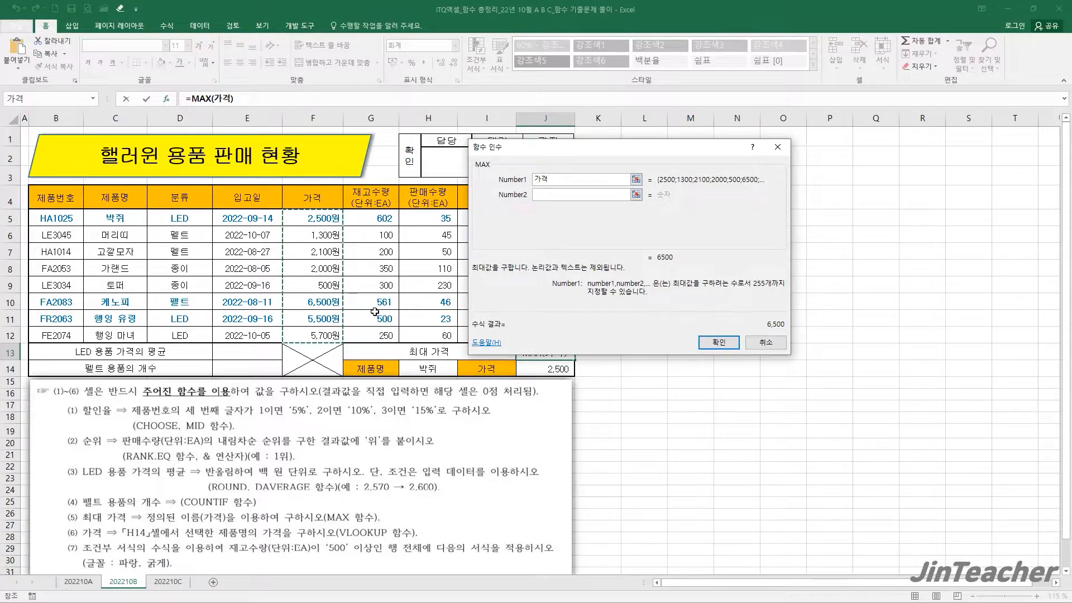
pyautogui.click(720, 342)
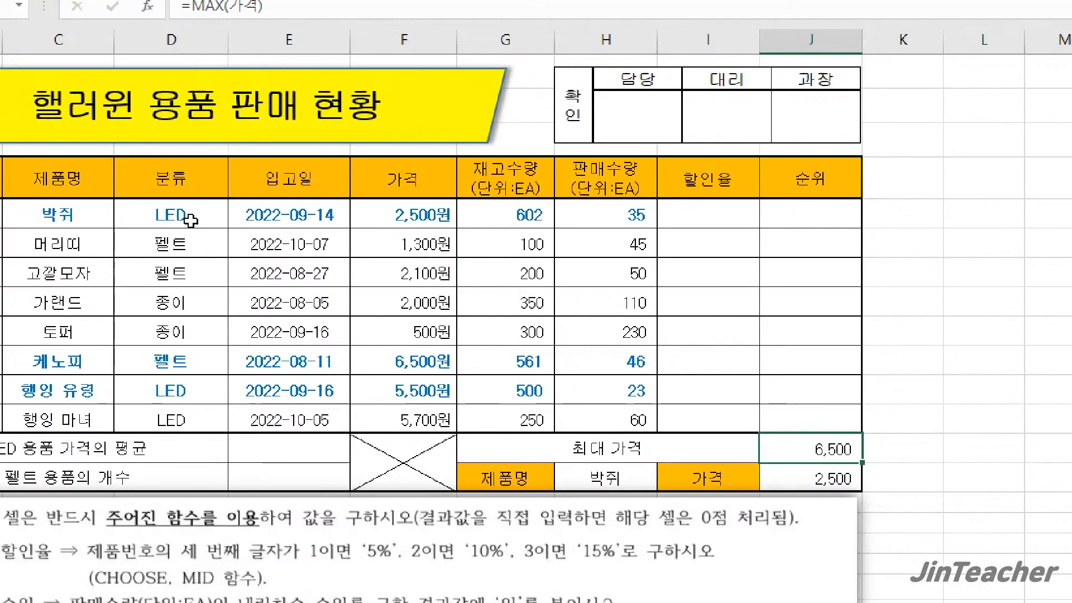
pyautogui.moveTo(191, 221); pyautogui.dragTo(187, 267)
pyautogui.click(192, 235)
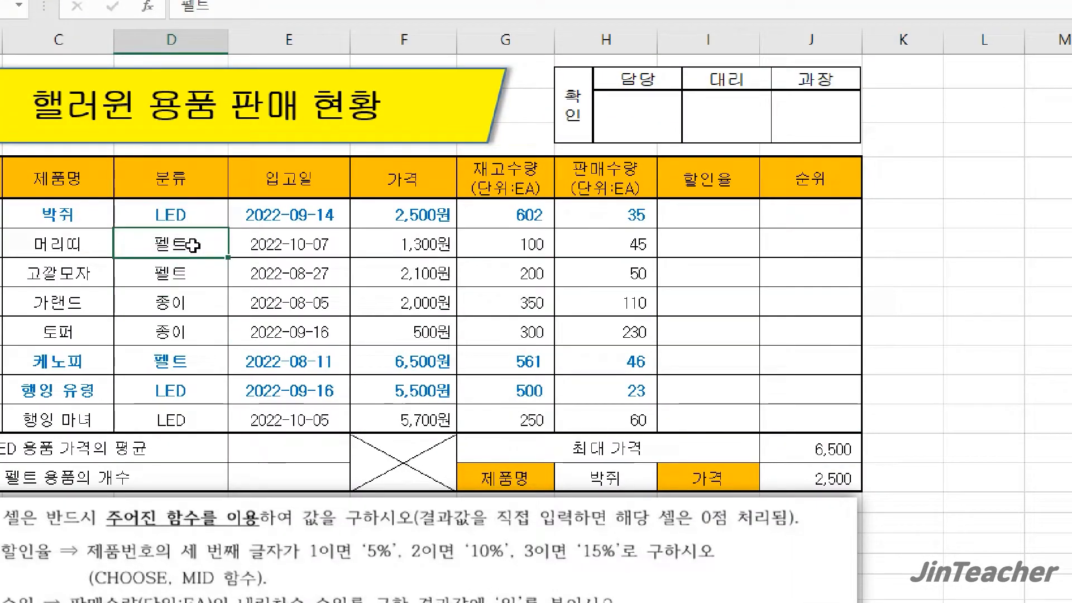
pyautogui.click(190, 304)
pyautogui.click(180, 394)
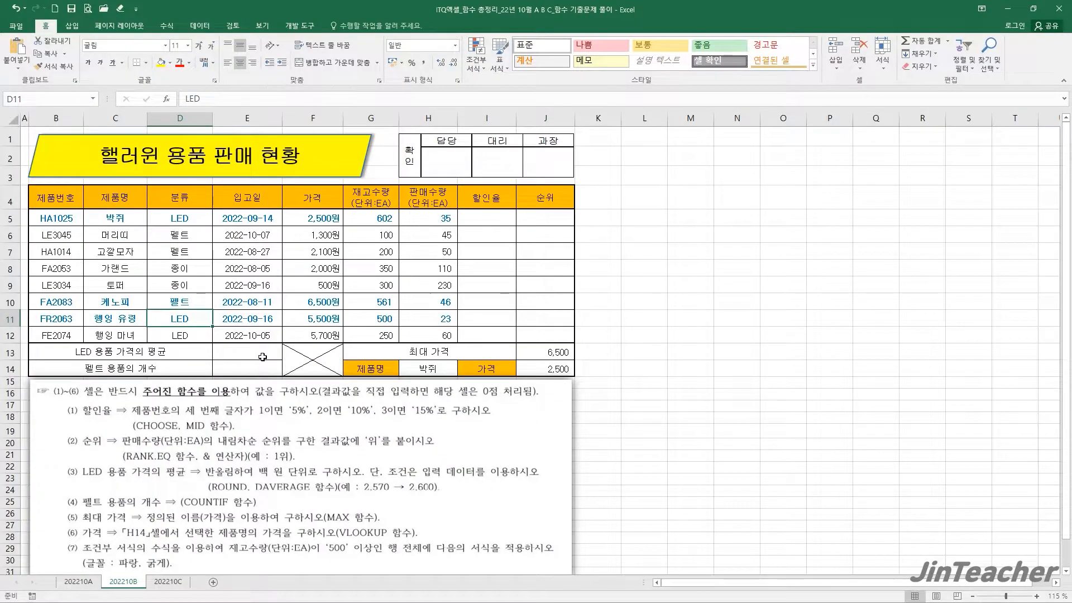
# Start a COUNTIF function in E14, the 펠트 용품의 개수 result cell.
pyautogui.click(260, 370)
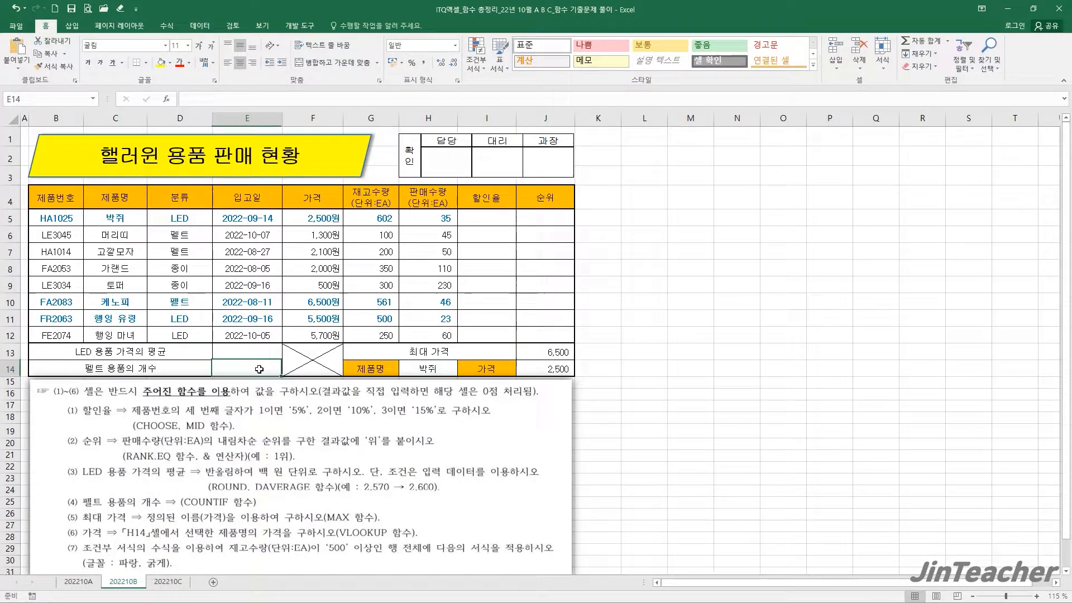
pyautogui.click(167, 100)
pyautogui.click(597, 260)
pyautogui.press('c')
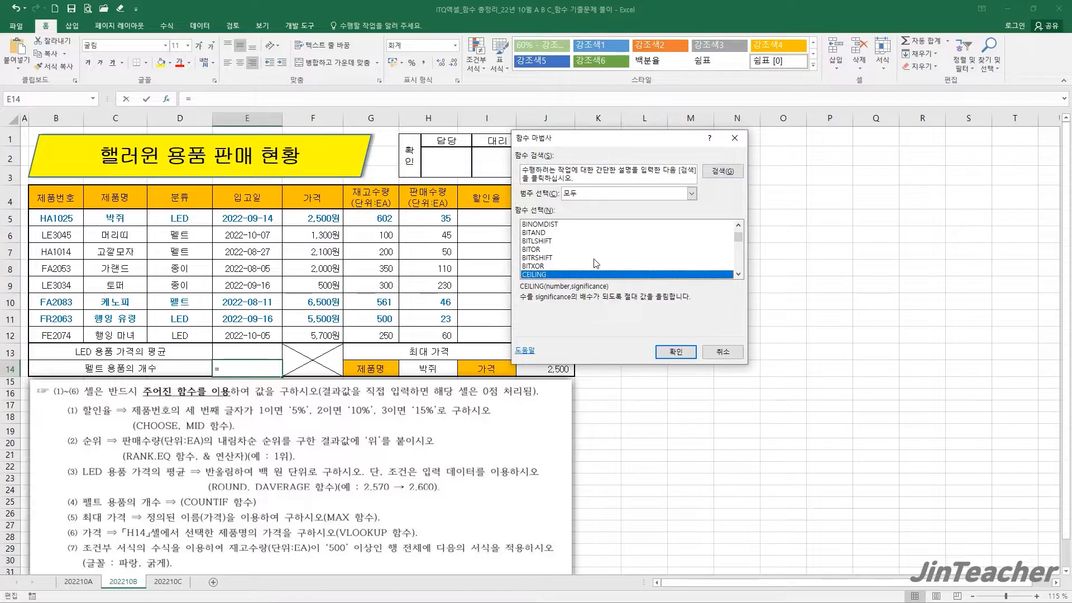
pyautogui.scroll(-8, 597, 262)
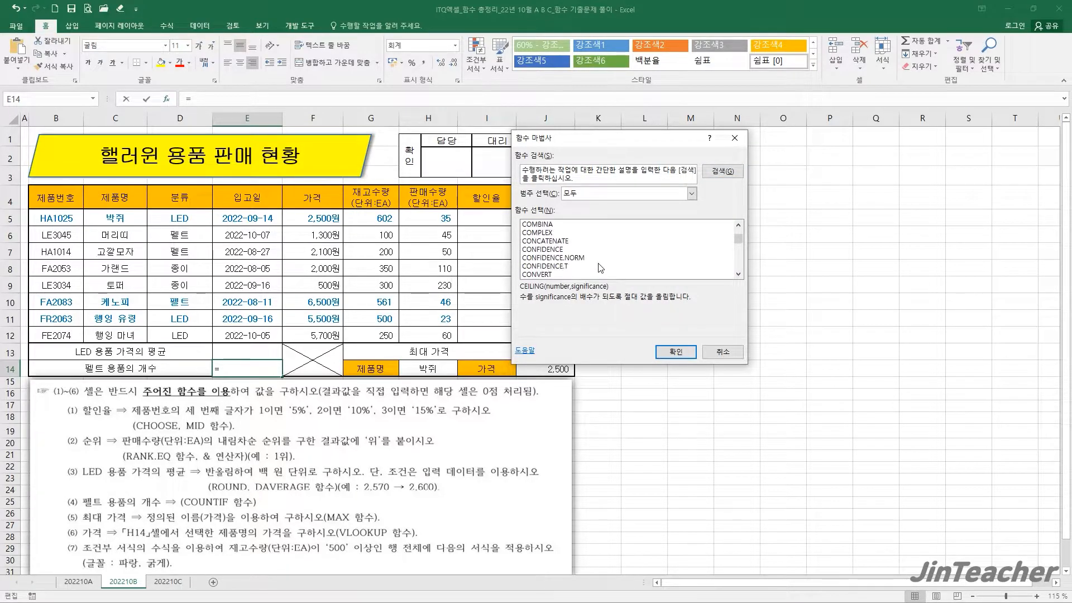
pyautogui.scroll(-3, 601, 268)
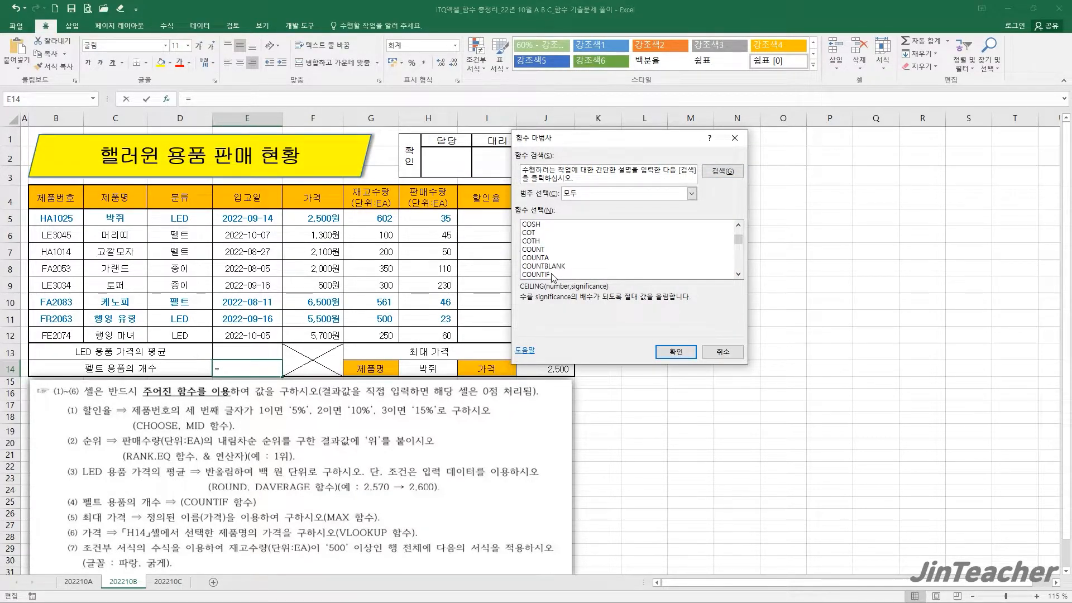
pyautogui.click(545, 275)
pyautogui.click(676, 352)
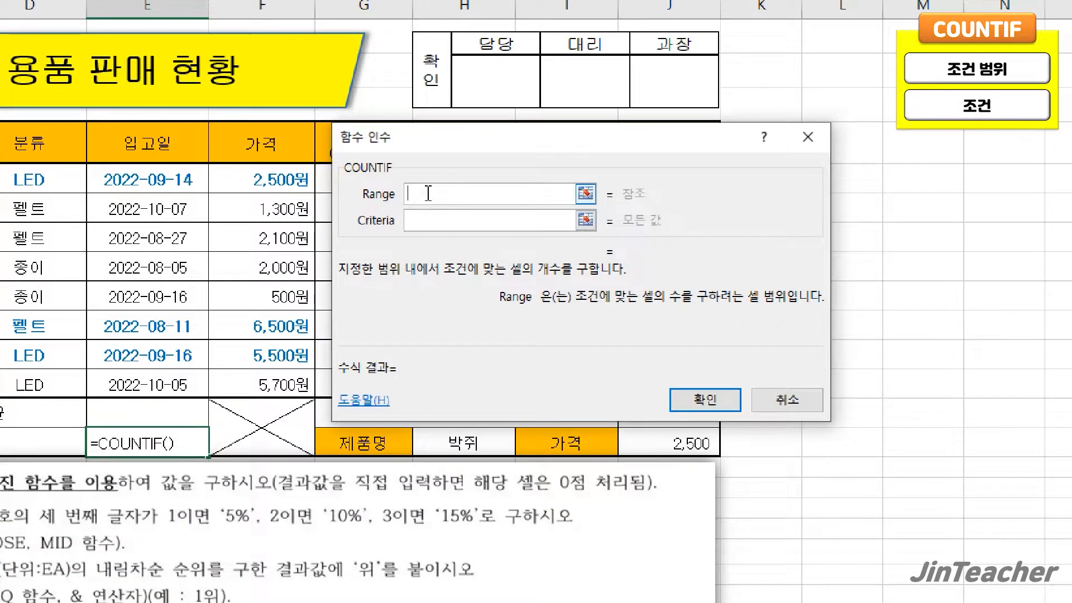
# Complete the COUNTIF for 펠트 용품의 개수 with range D5:D12 and the 펠트 cell D7 as its criterion.
pyautogui.click(430, 230)
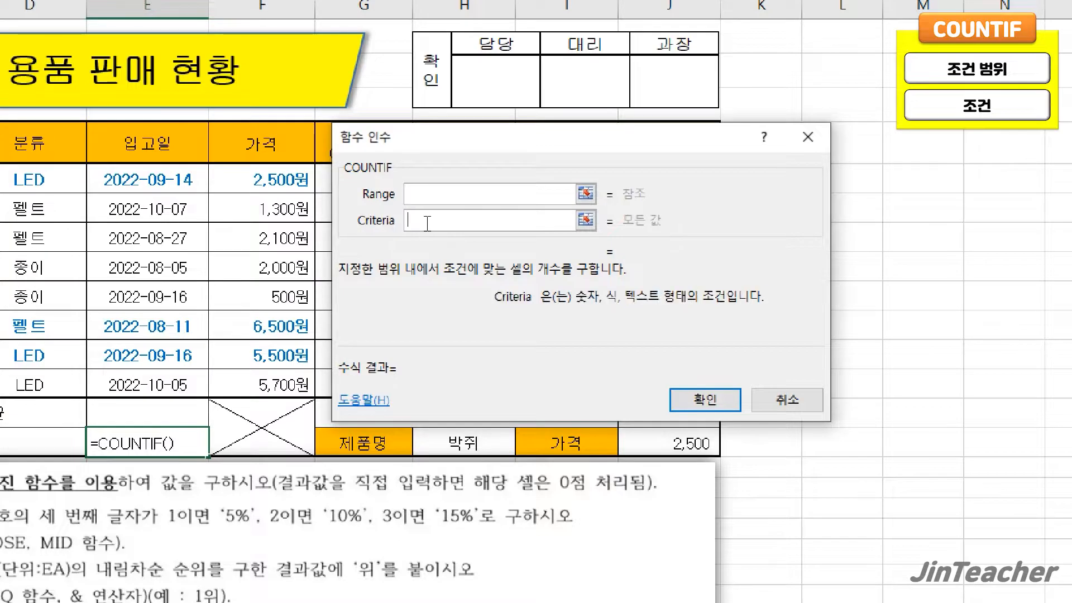
pyautogui.click(427, 200)
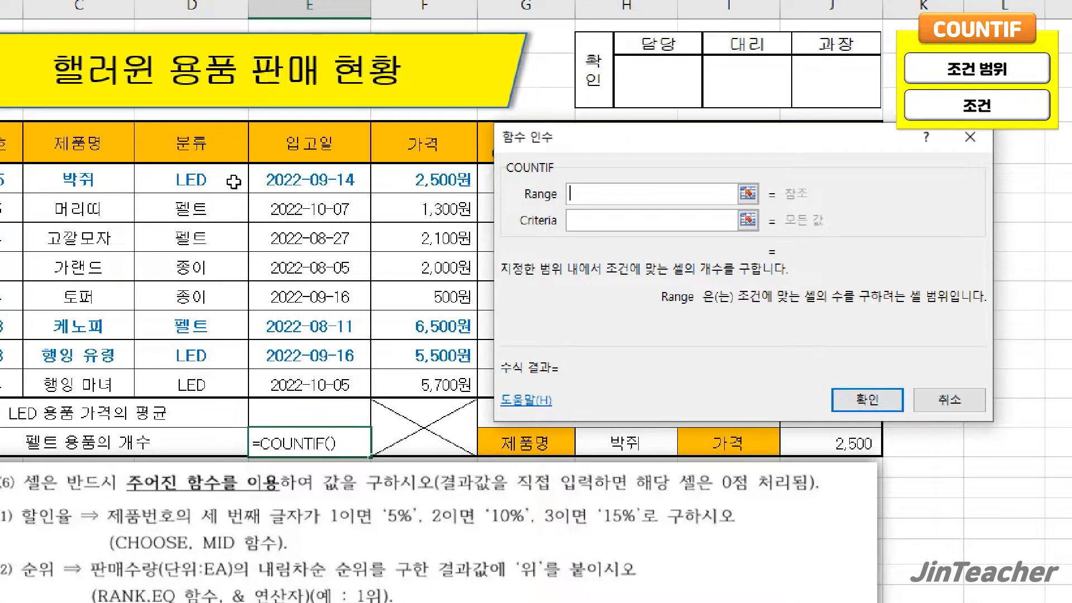
pyautogui.moveTo(233, 181); pyautogui.dragTo(222, 373)
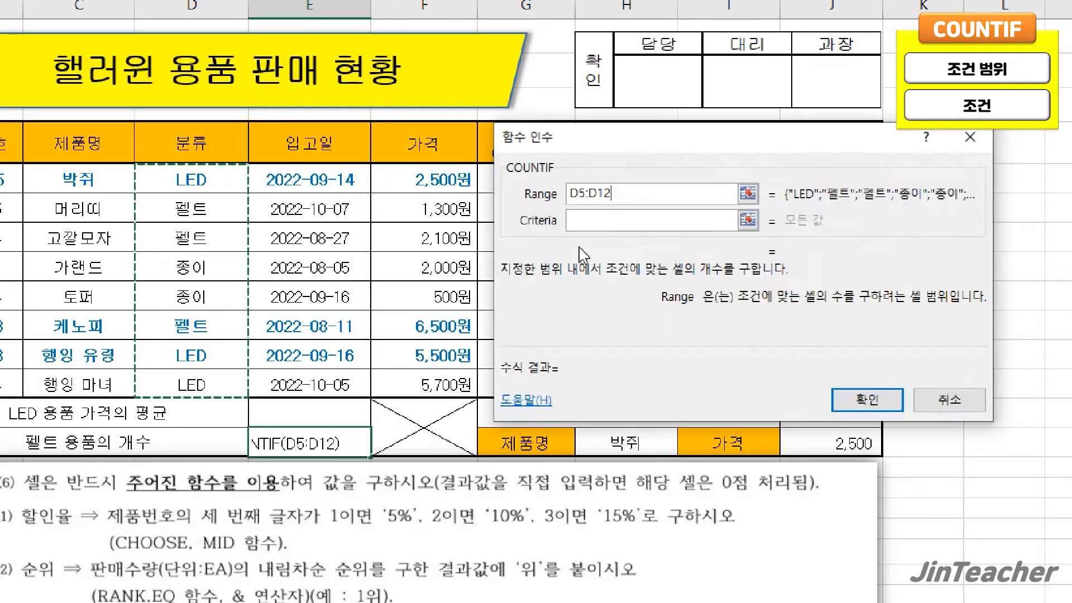
pyautogui.click(613, 217)
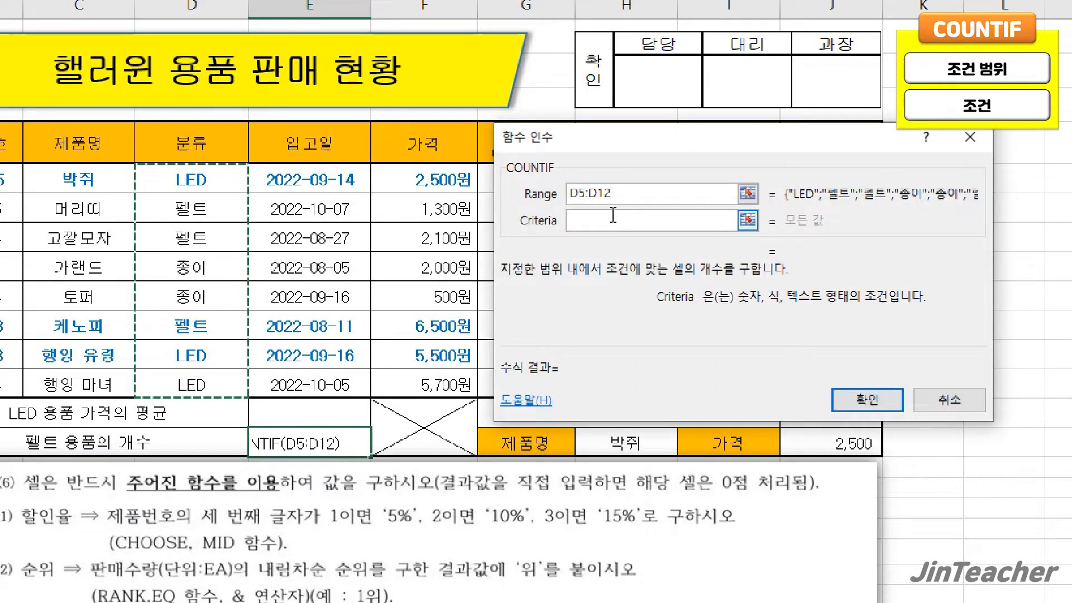
pyautogui.click(211, 239)
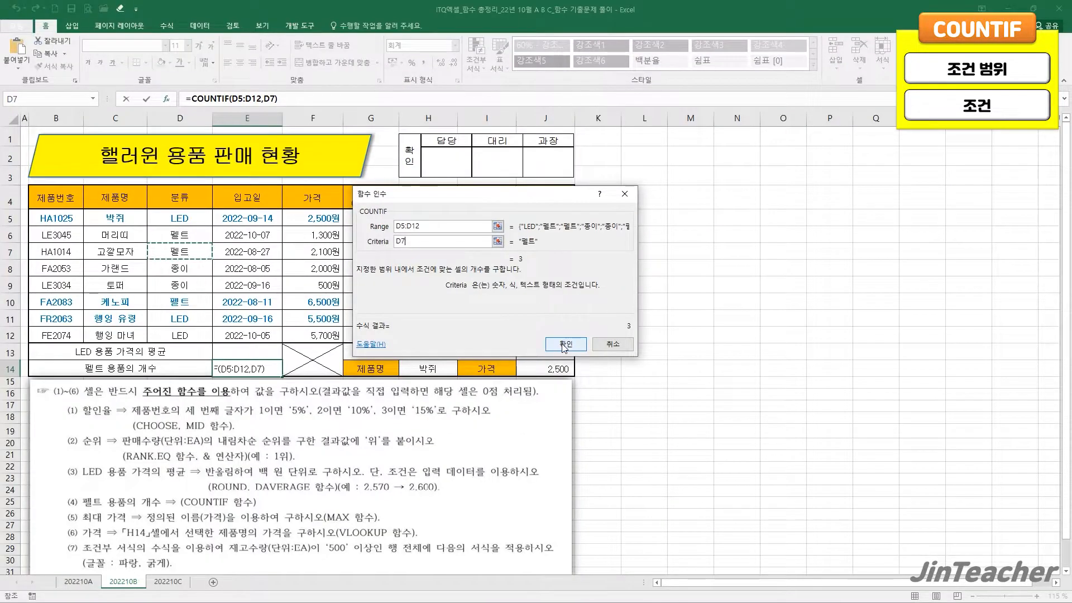
pyautogui.click(868, 400)
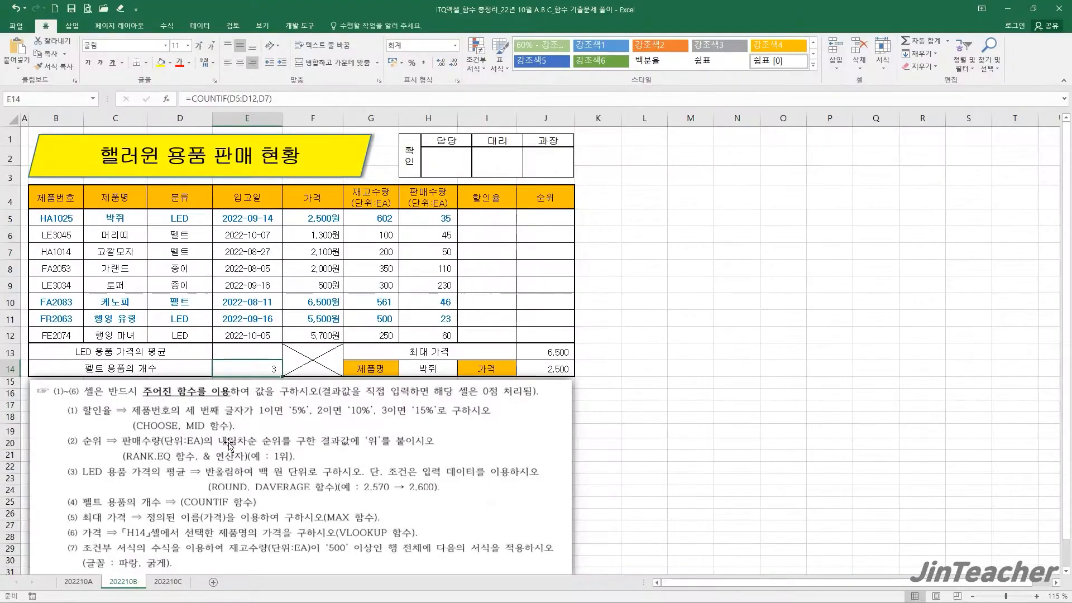
# Start a ROUND function in E13, the LED 용품 가격의 평균 result cell, and review its arguments.
pyautogui.click(252, 352)
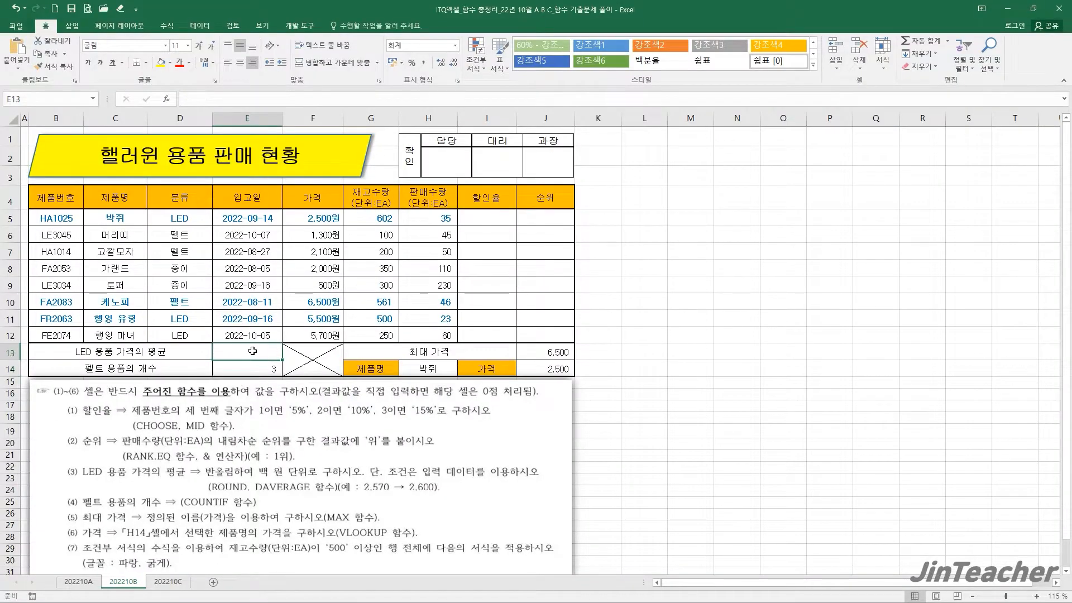
pyautogui.click(171, 100)
pyautogui.click(479, 276)
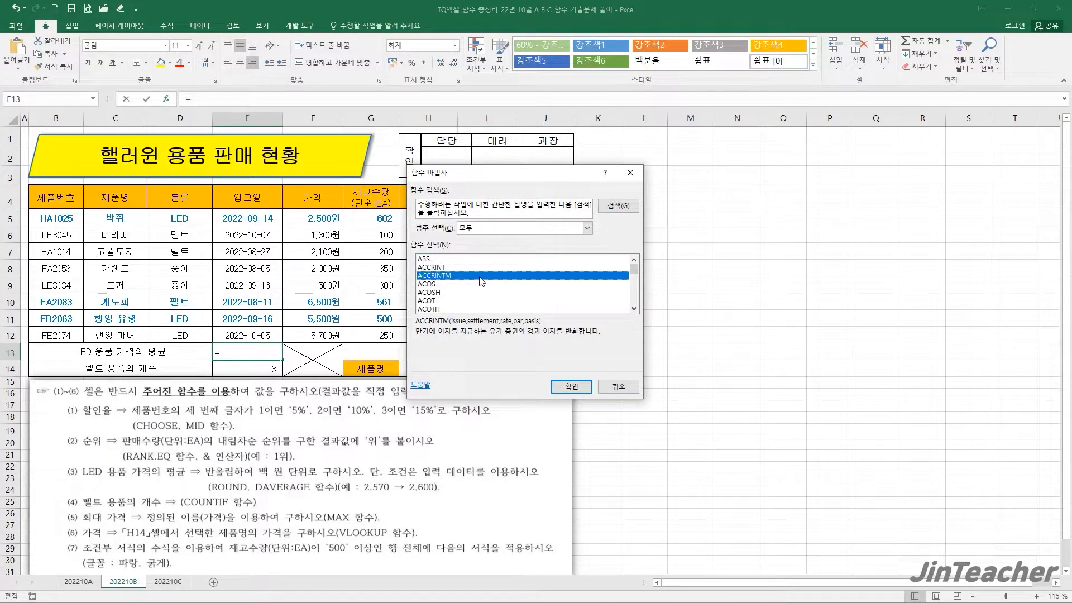
pyautogui.press('r')
pyautogui.scroll(-4, 482, 282)
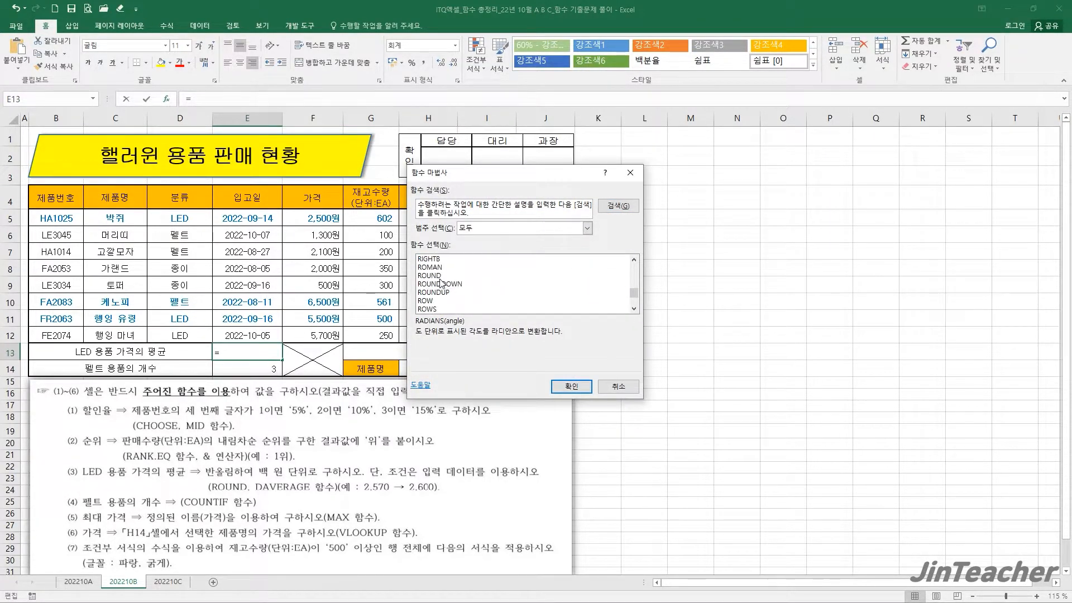
pyautogui.click(429, 276)
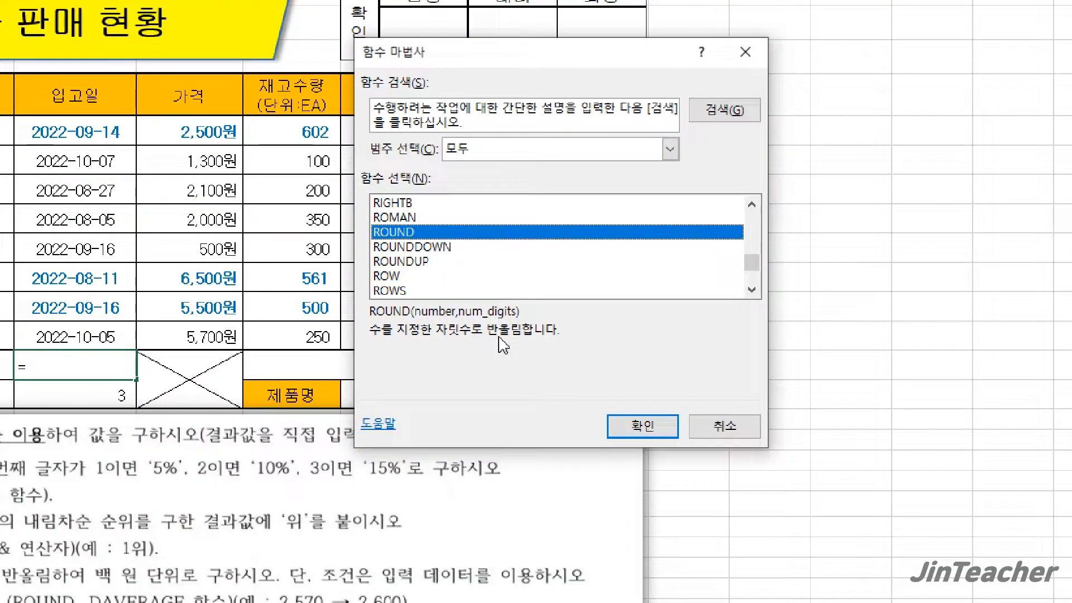
pyautogui.click(640, 430)
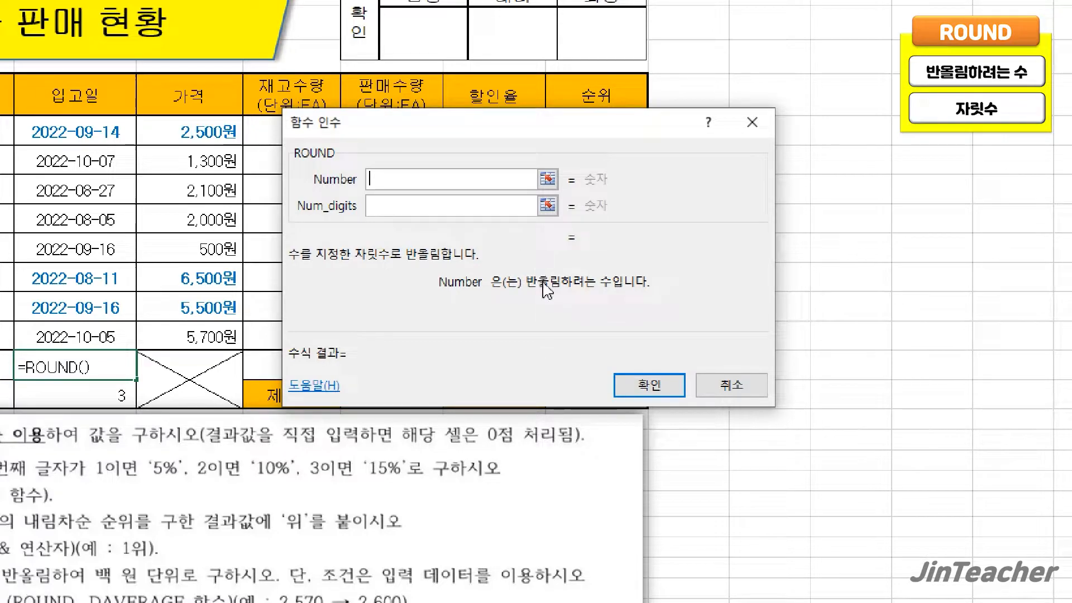
pyautogui.click(420, 211)
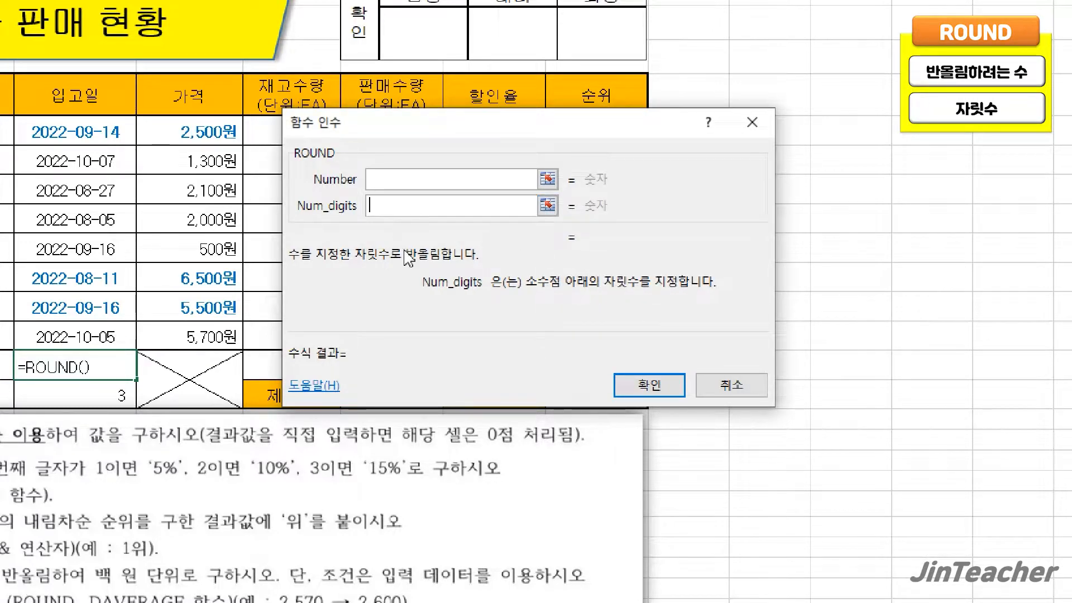
# Try ROUND on the sample number 7777.7777 with 2 as the number of digits.
pyautogui.click(382, 178)
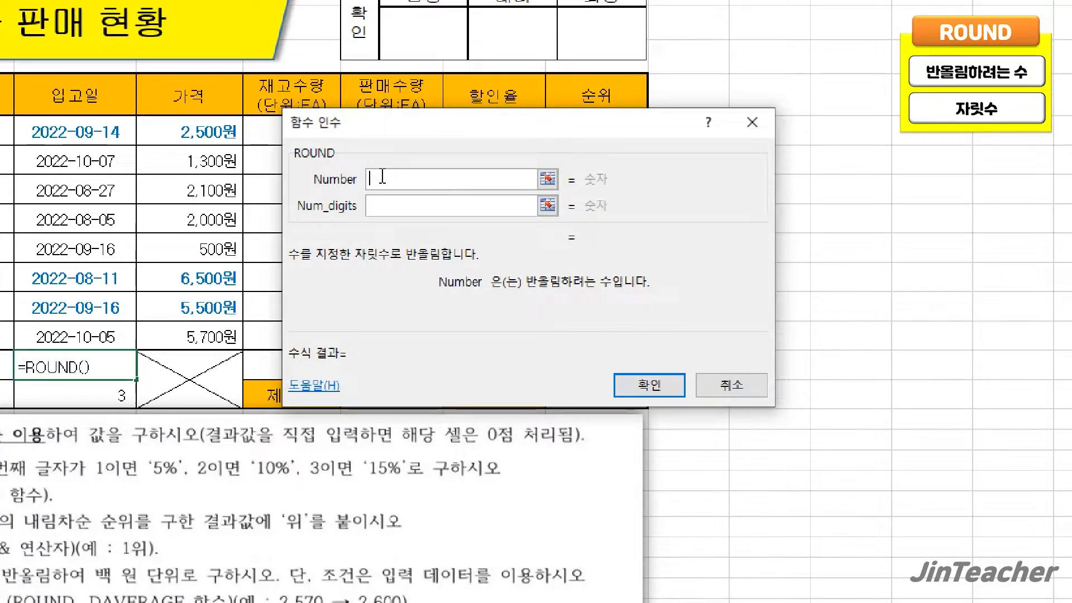
pyautogui.write('77.7777')
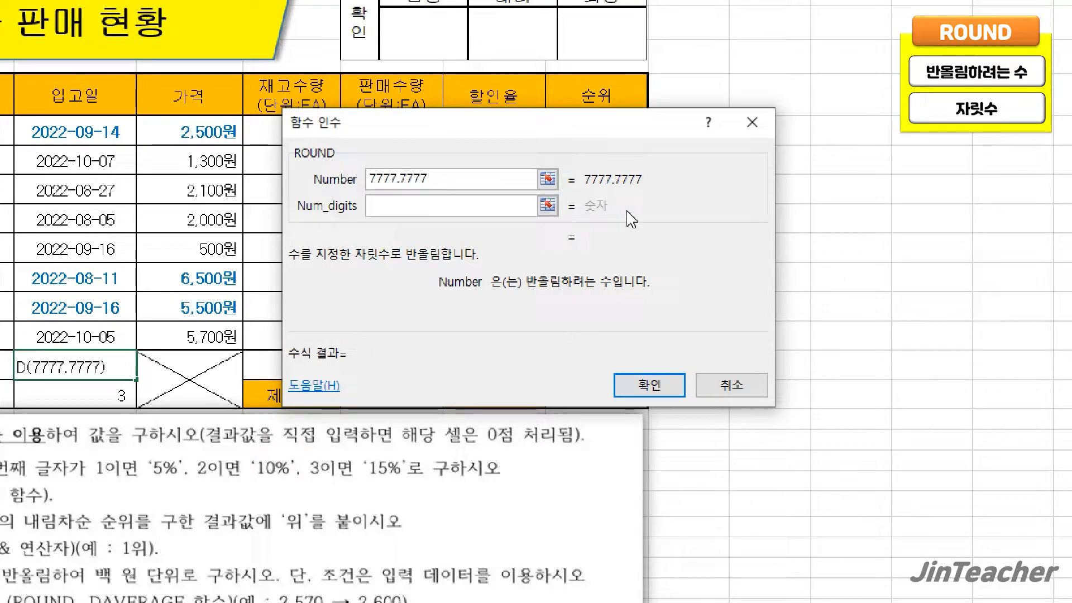
pyautogui.click(416, 208)
pyautogui.write('2')
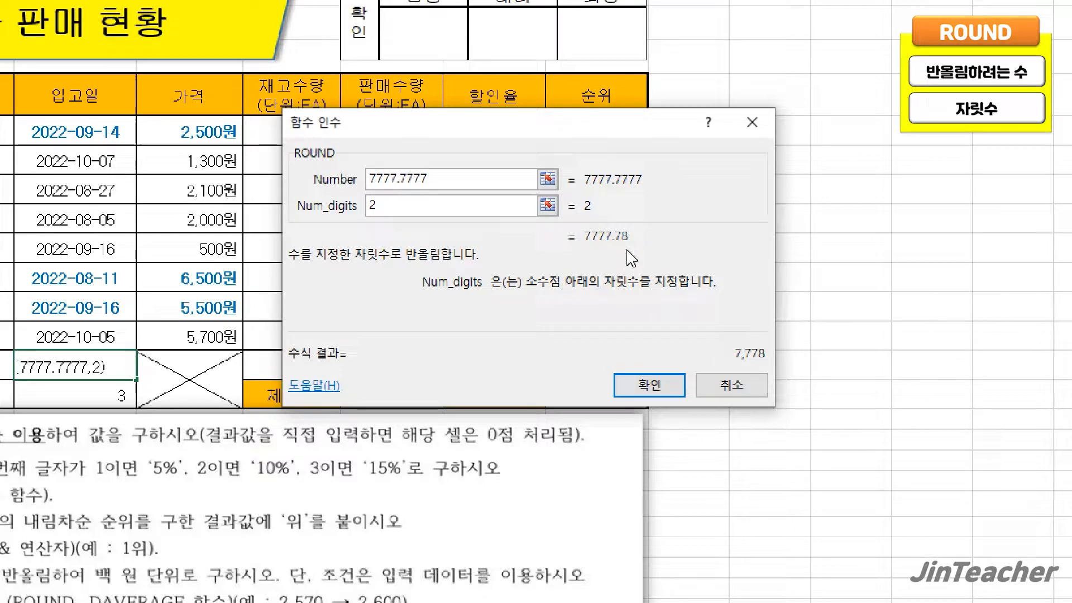
# Test ROUND on the sample number with 1, 0, -1 and -2 digits, and cancel the function.
pyautogui.press('BackSpace')
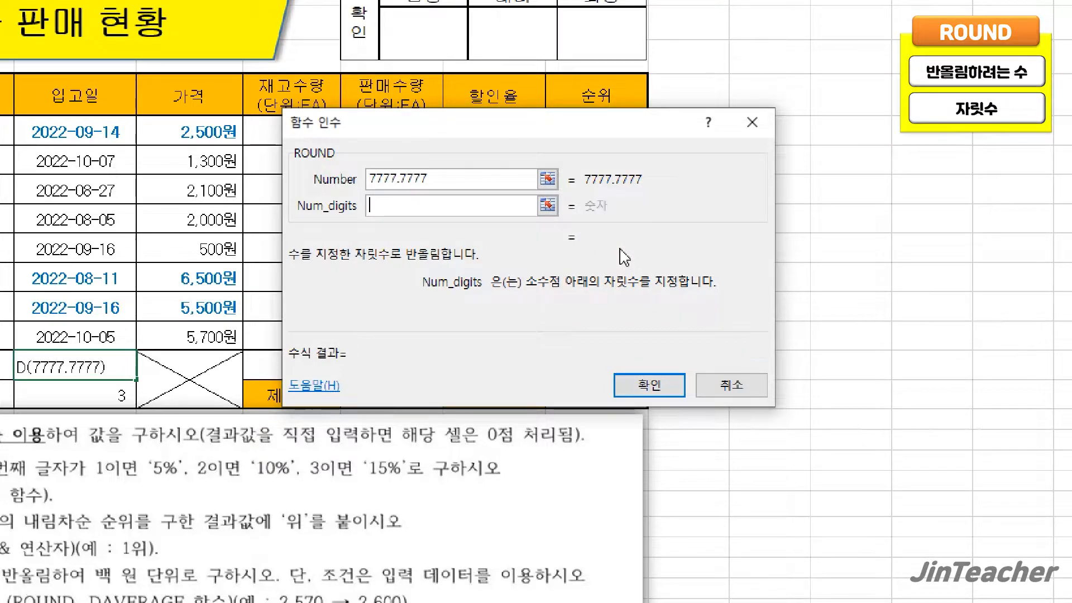
pyautogui.write('1')
pyautogui.press('BackSpace')
pyautogui.write('0')
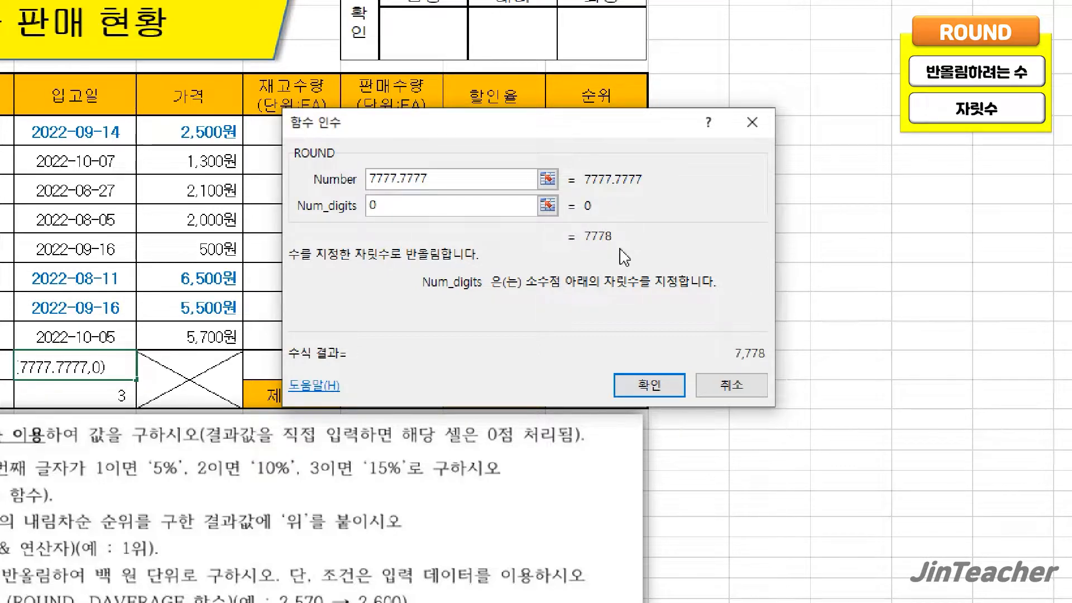
pyautogui.press('BackSpace')
pyautogui.write('-1')
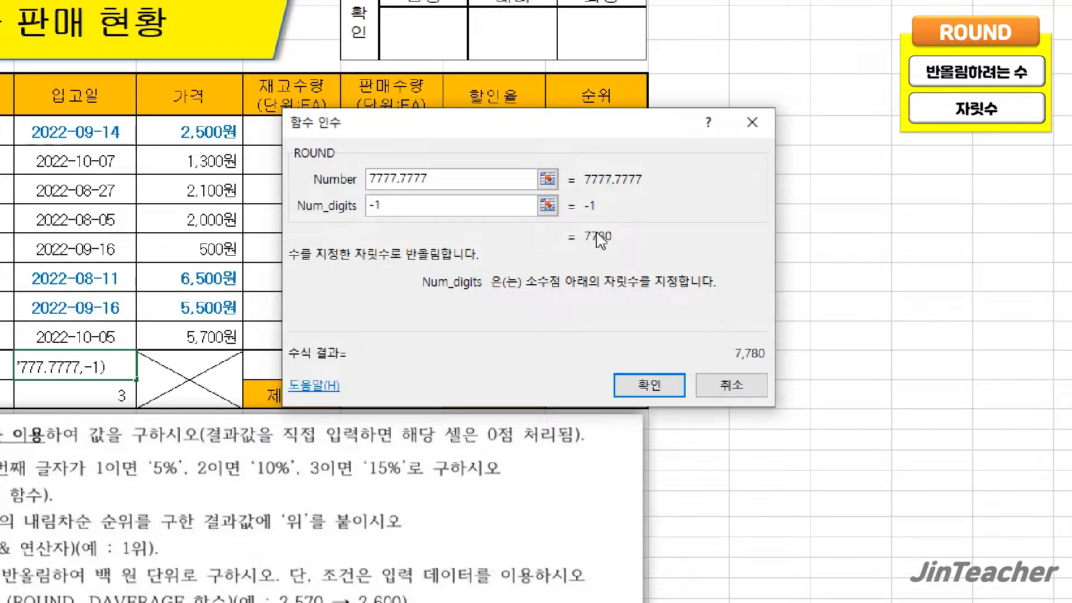
pyautogui.press('BackSpace')
pyautogui.write('2')
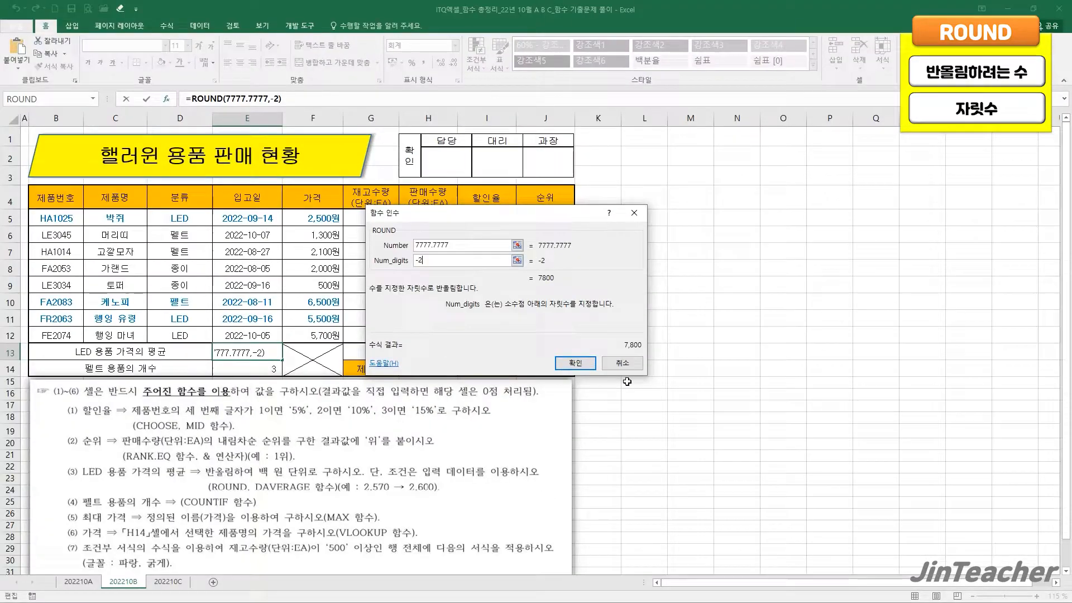
pyautogui.click(630, 366)
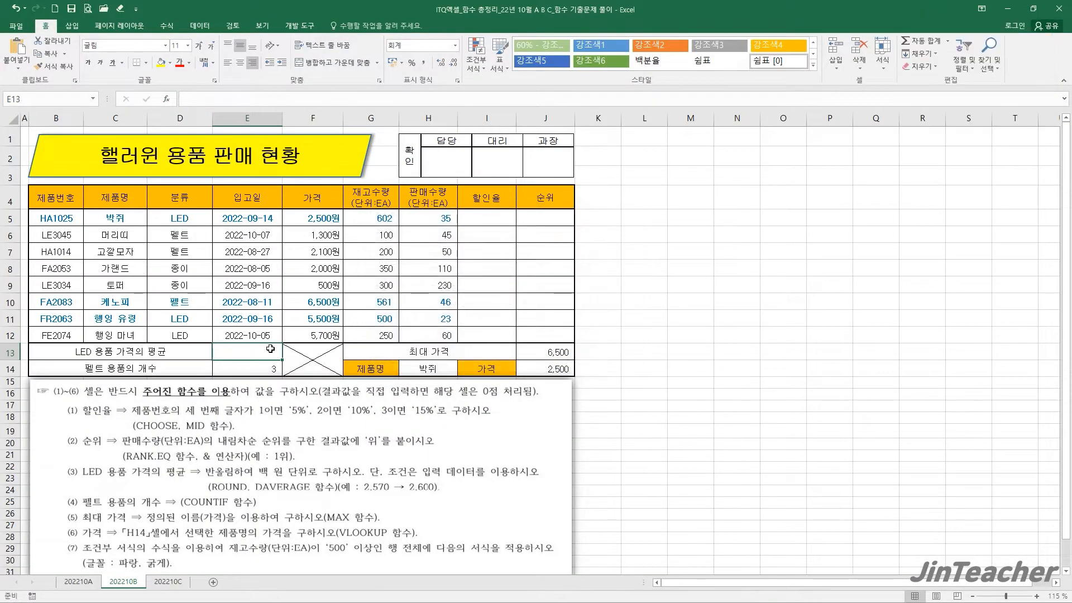
# Start a DAVERAGE function in E13 and review its Database and Field arguments.
pyautogui.click(170, 101)
pyautogui.click(450, 301)
pyautogui.press('d')
pyautogui.scroll(-1, 450, 301)
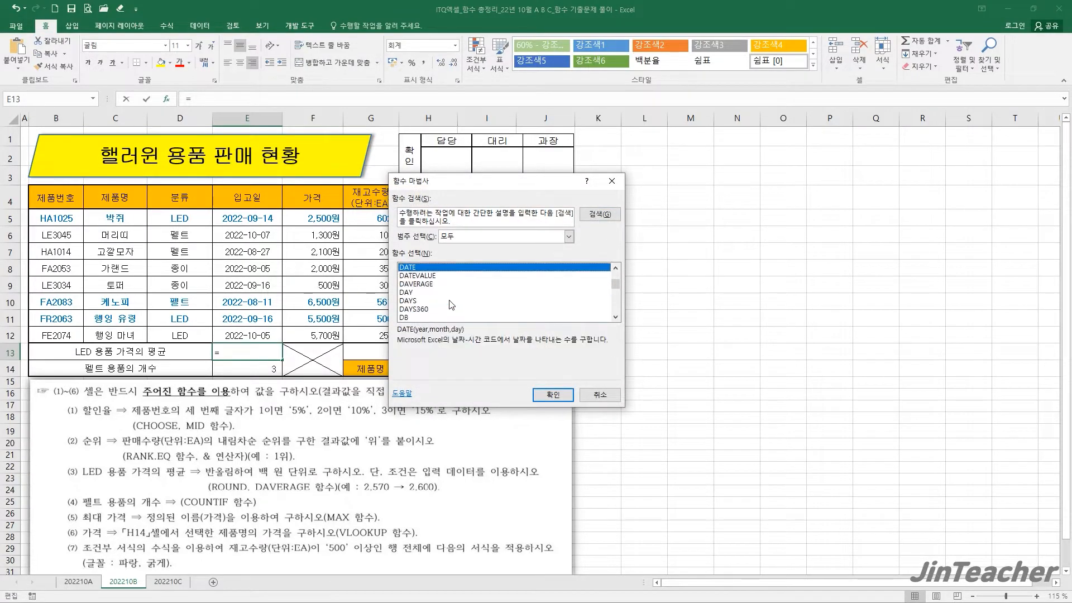
pyautogui.click(430, 284)
pyautogui.click(553, 395)
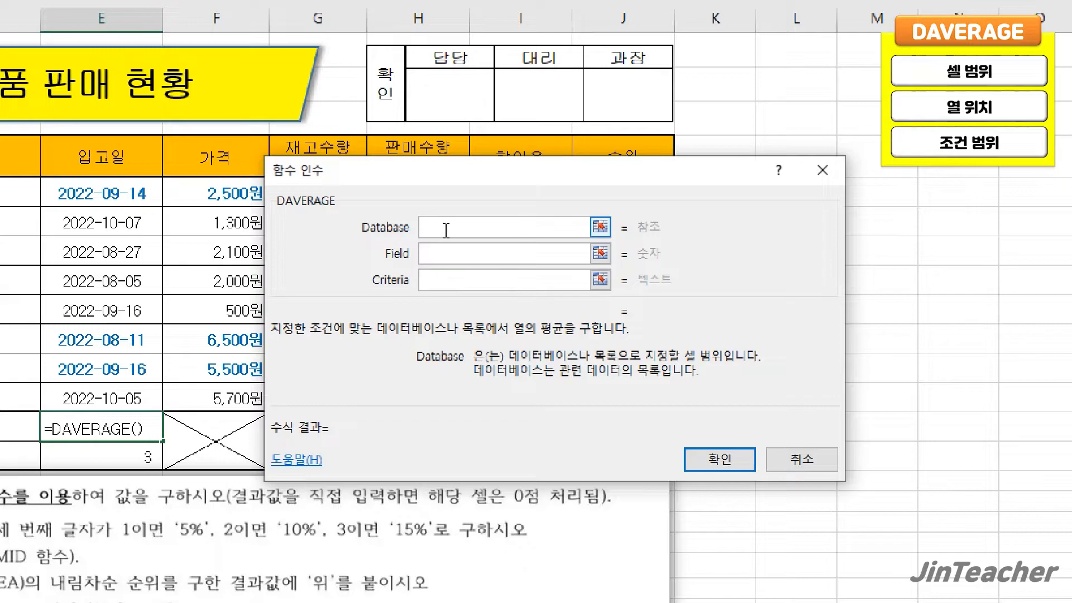
pyautogui.click(450, 254)
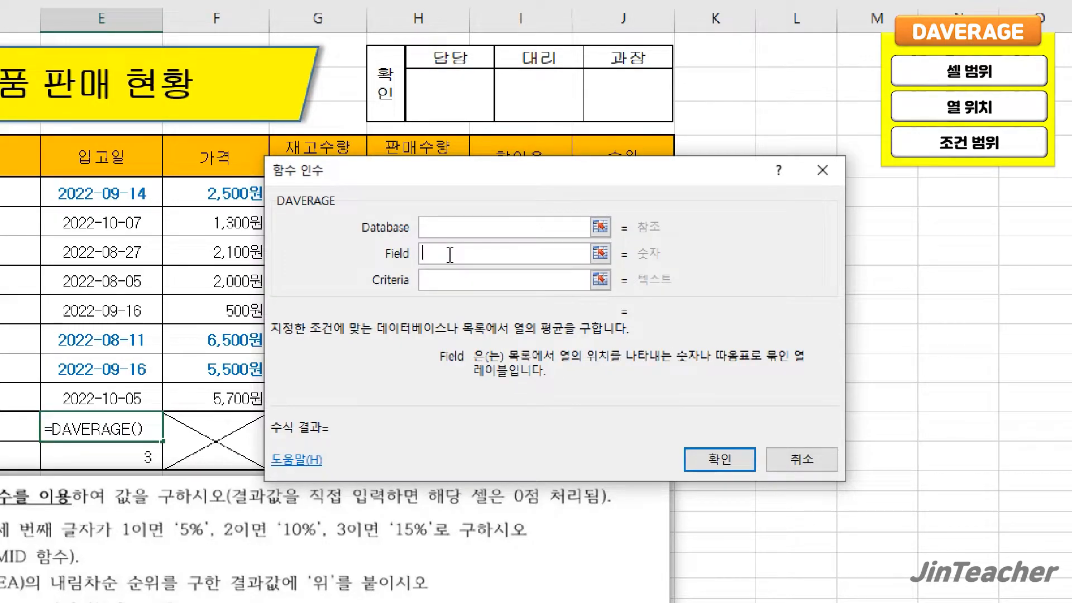
# Set the Database argument of DAVERAGE to D4:F12, including the header row.
pyautogui.click(436, 282)
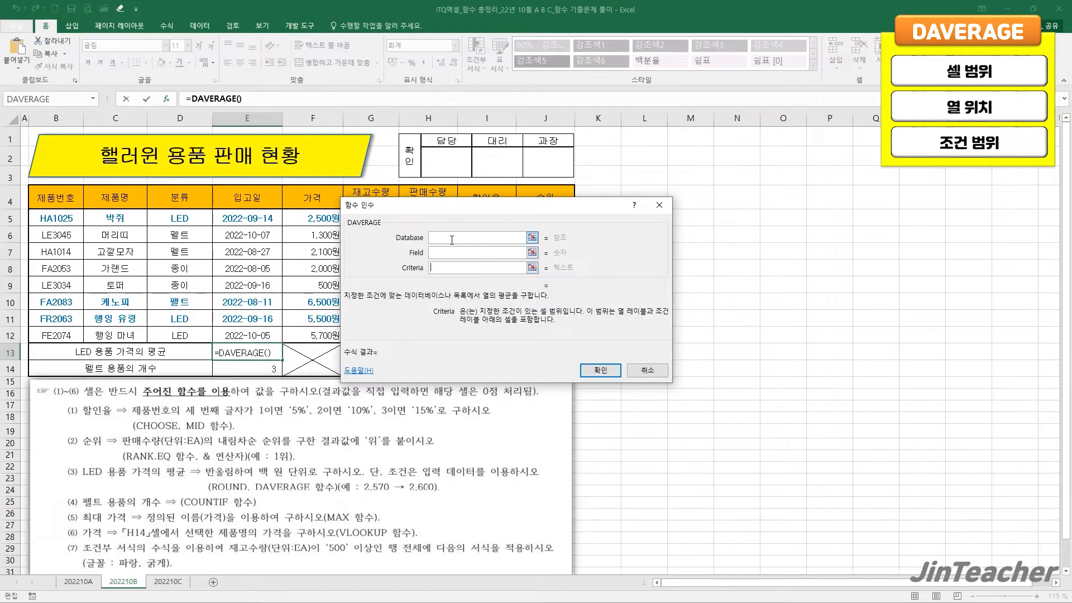
pyautogui.click(451, 239)
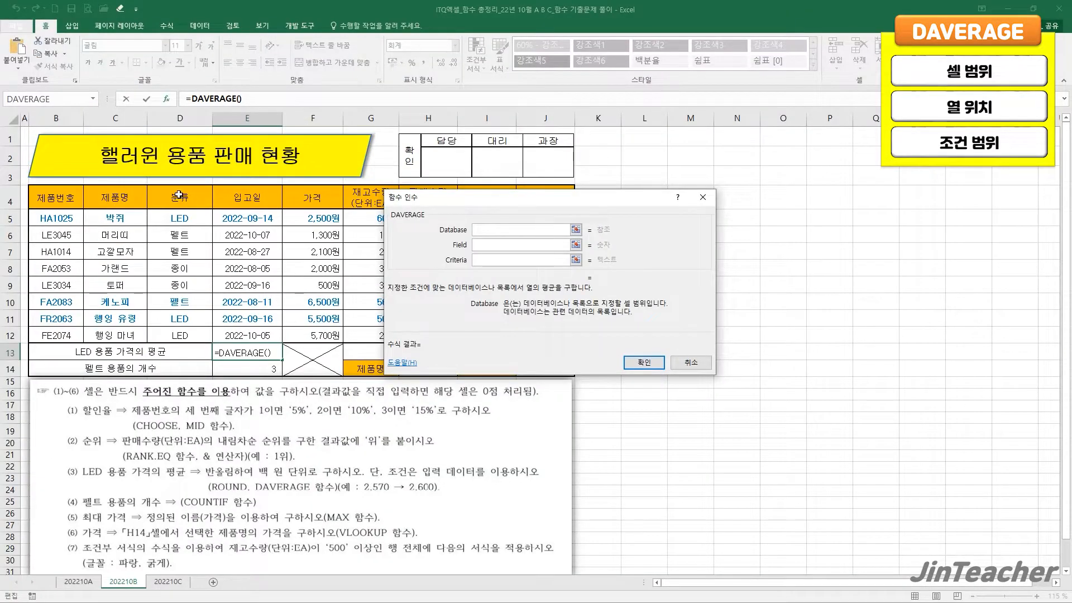
pyautogui.moveTo(178, 195); pyautogui.dragTo(309, 329)
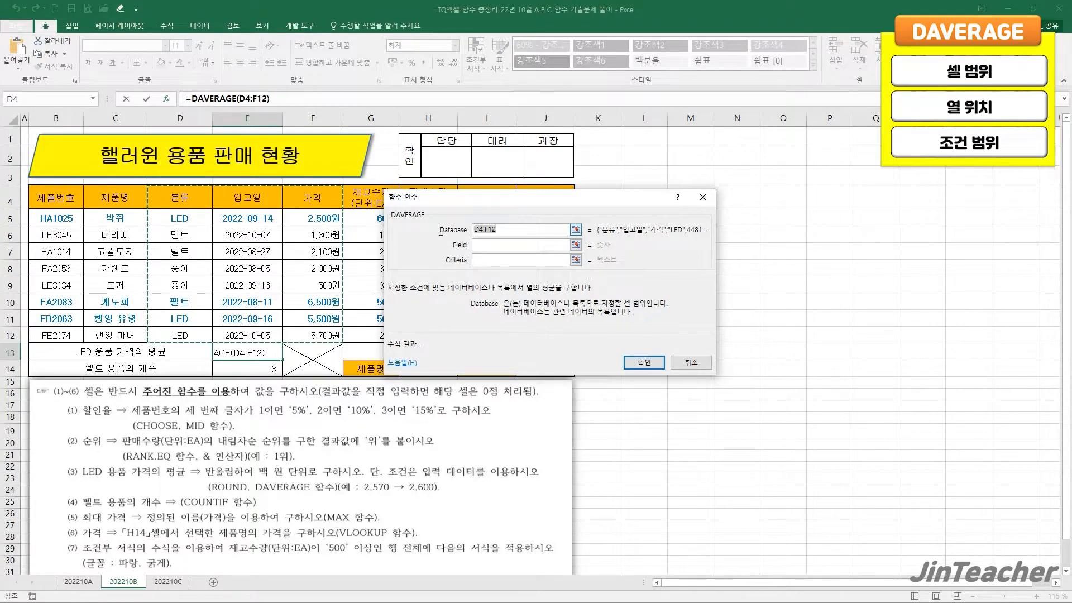
pyautogui.moveTo(198, 199); pyautogui.dragTo(288, 209)
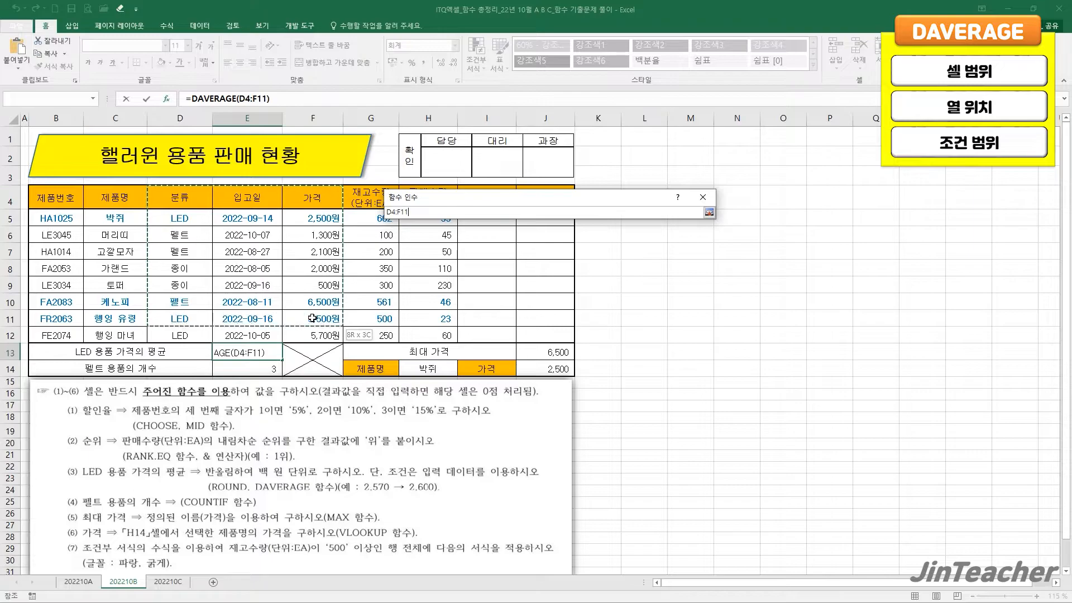
pyautogui.moveTo(314, 333); pyautogui.dragTo(314, 334)
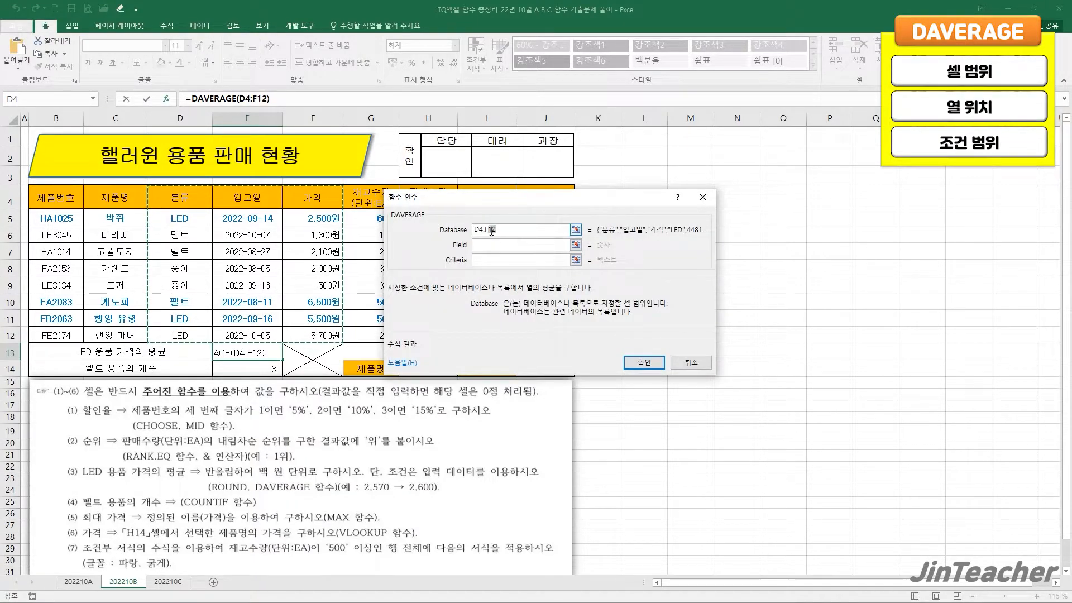
# Try D5:F12 without the header row as the Database range, and set it back to D4:F12.
pyautogui.moveTo(181, 216); pyautogui.dragTo(299, 275)
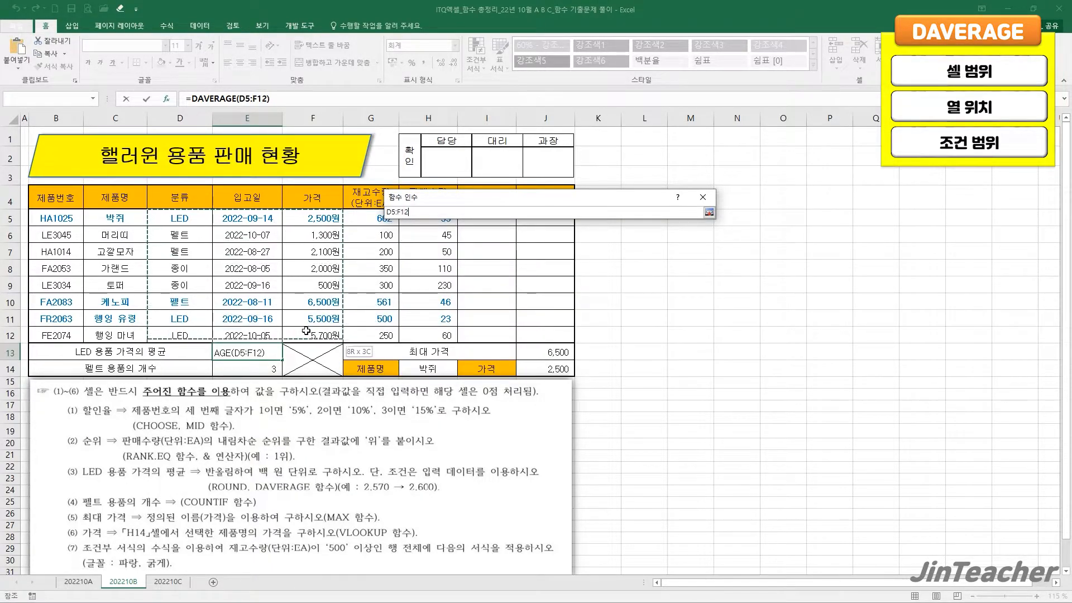
pyautogui.moveTo(306, 331); pyautogui.dragTo(306, 332)
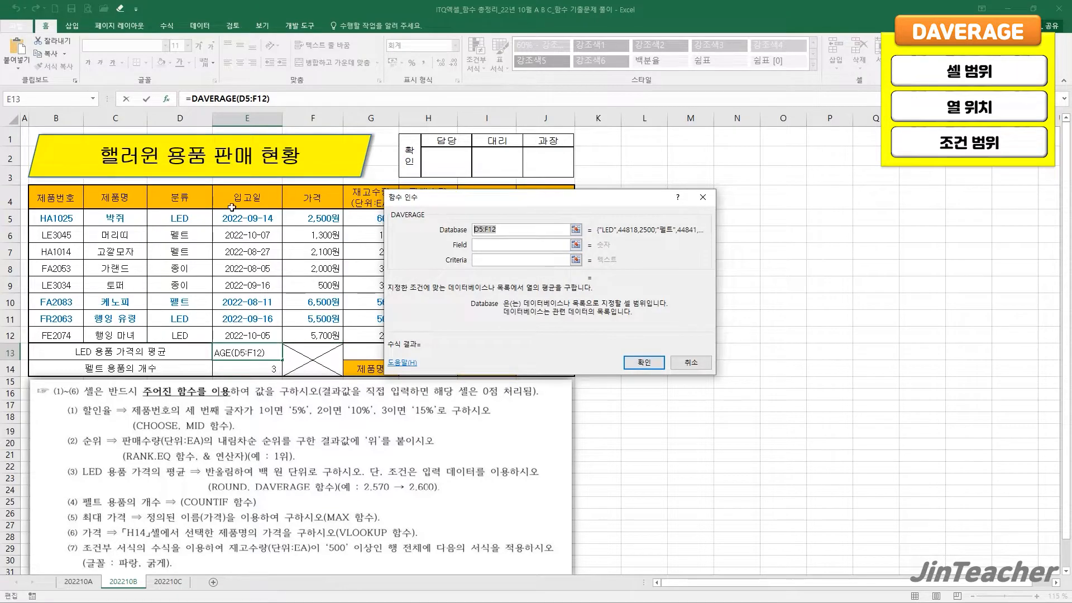
pyautogui.moveTo(180, 199); pyautogui.dragTo(308, 202)
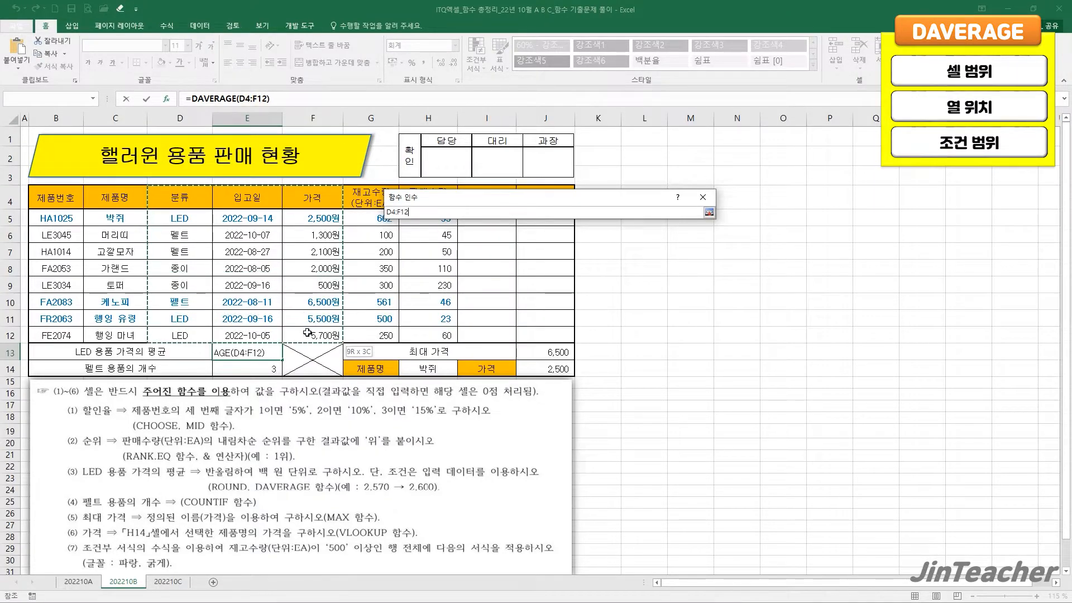
pyautogui.moveTo(307, 333); pyautogui.dragTo(308, 333)
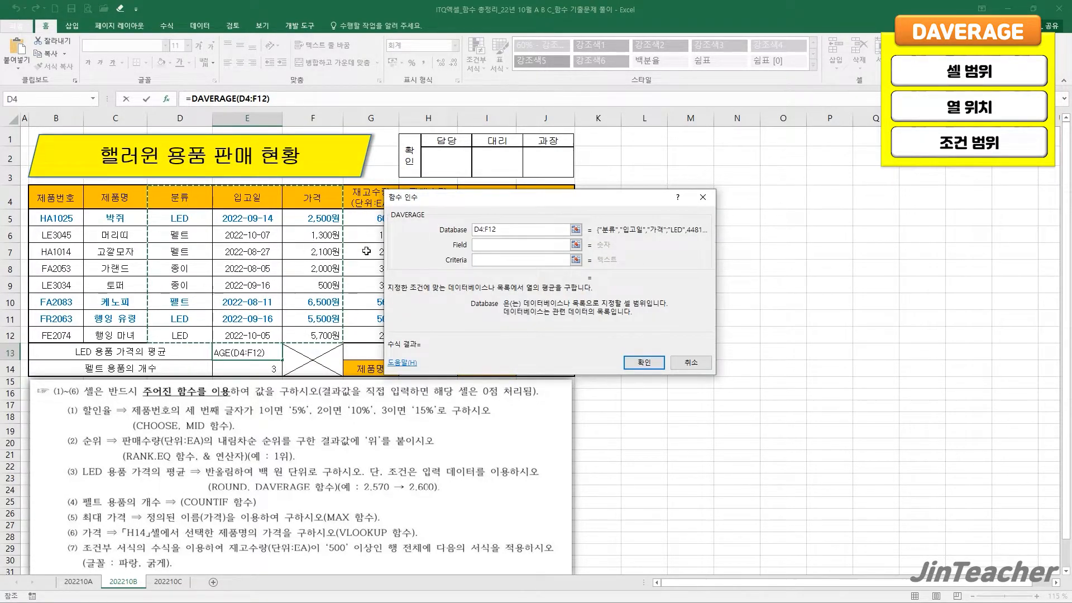
# Set the DAVERAGE Field to 3 and Criteria to D4:D5, and accept the function in cell E13.
pyautogui.click(480, 244)
pyautogui.write('3')
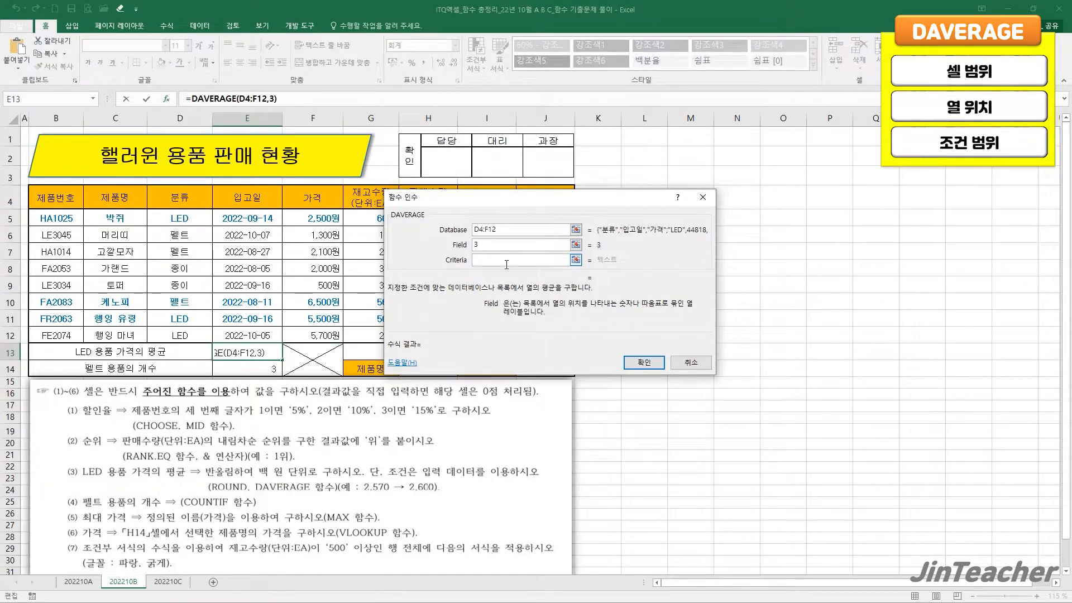
pyautogui.click(508, 260)
pyautogui.moveTo(196, 196); pyautogui.dragTo(198, 219)
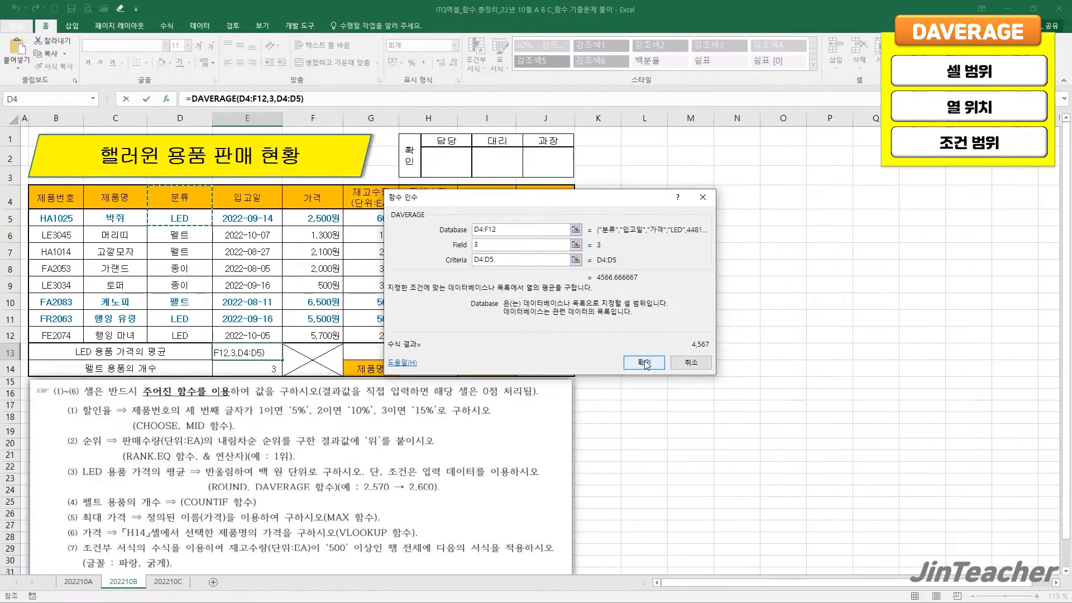
pyautogui.click(645, 364)
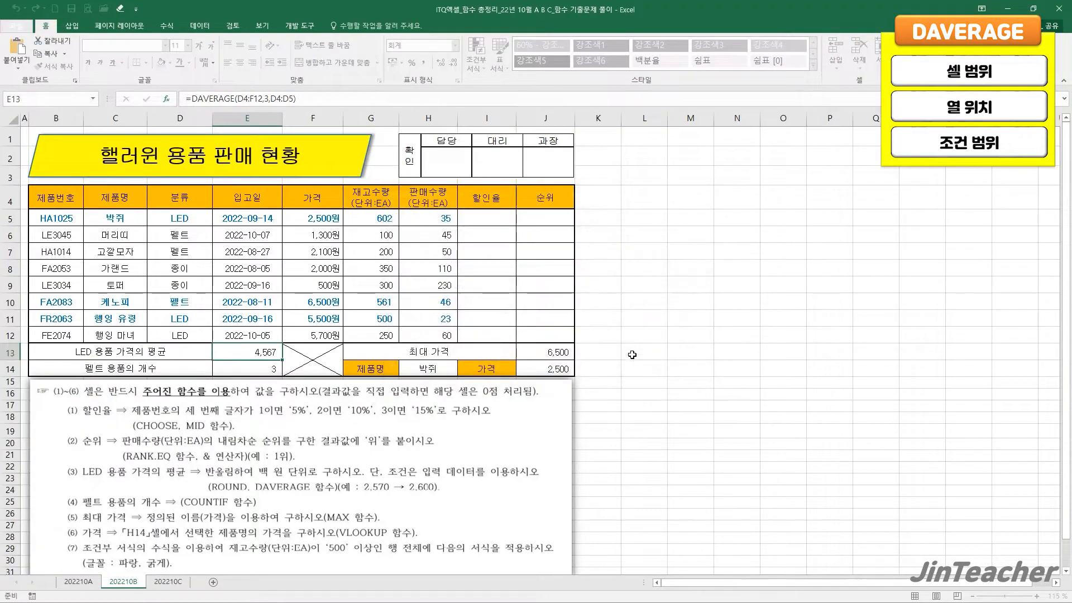
# Cut the DAVERAGE expression after the equals sign in E13's formula and insert the ROUND function in its place.
pyautogui.click(340, 99)
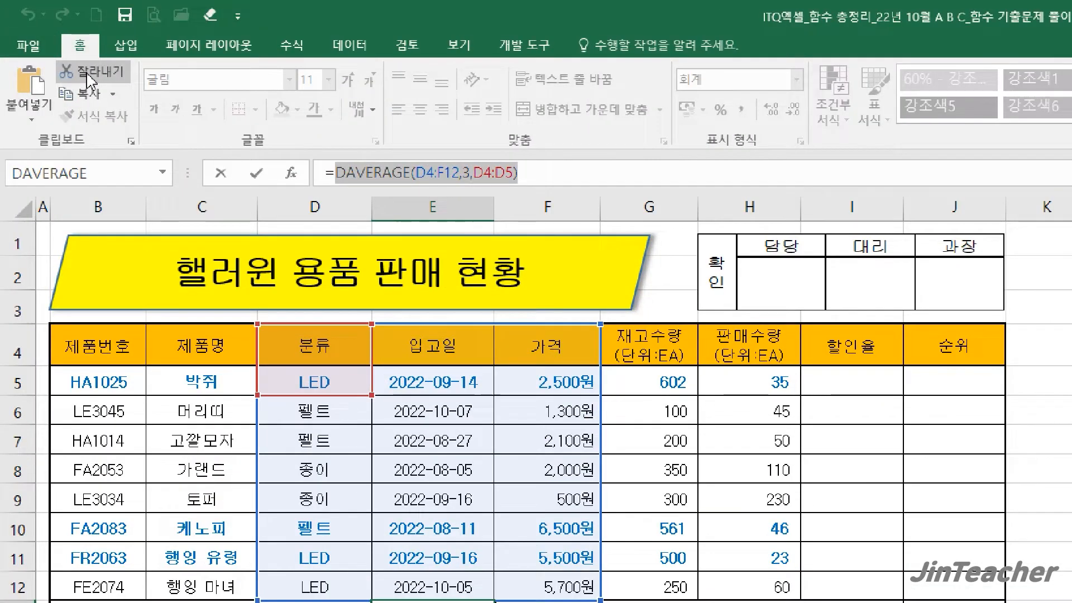
pyautogui.click(88, 75)
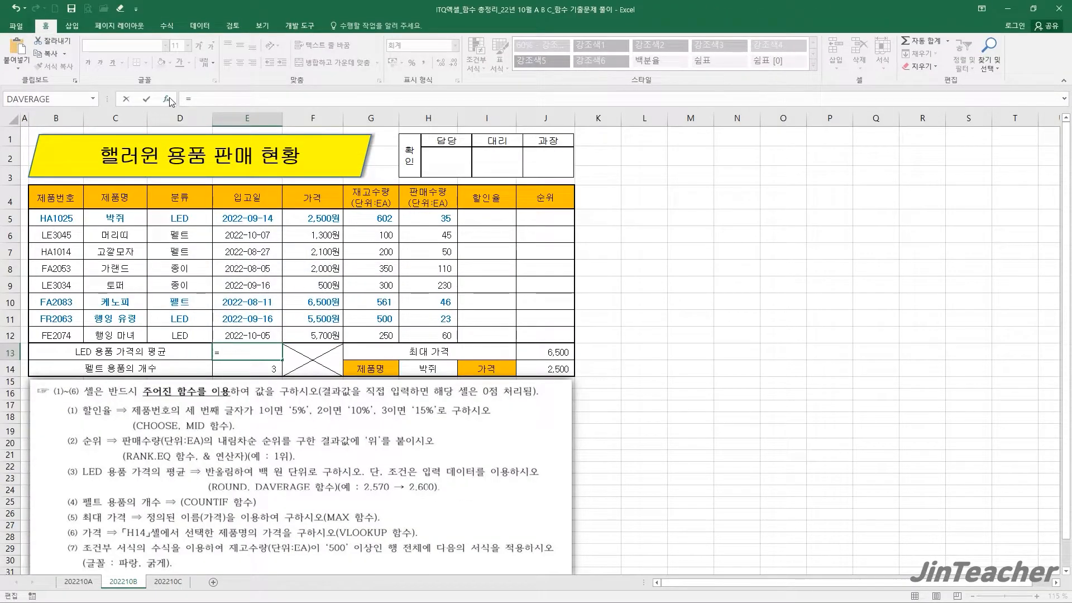
pyautogui.click(168, 99)
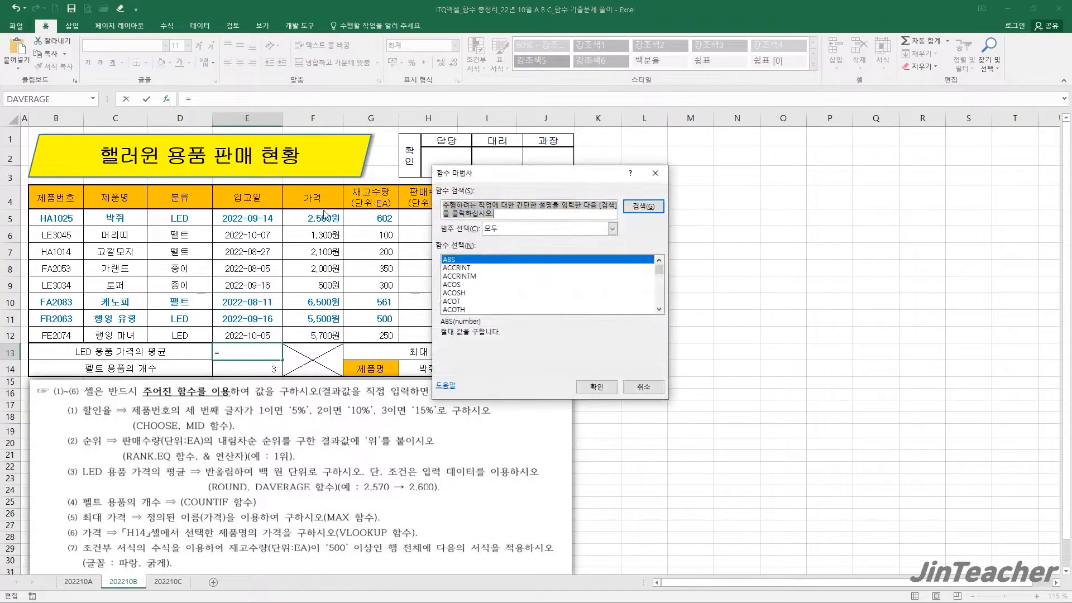
pyautogui.click(506, 294)
pyautogui.press('r')
pyautogui.scroll(-4, 507, 295)
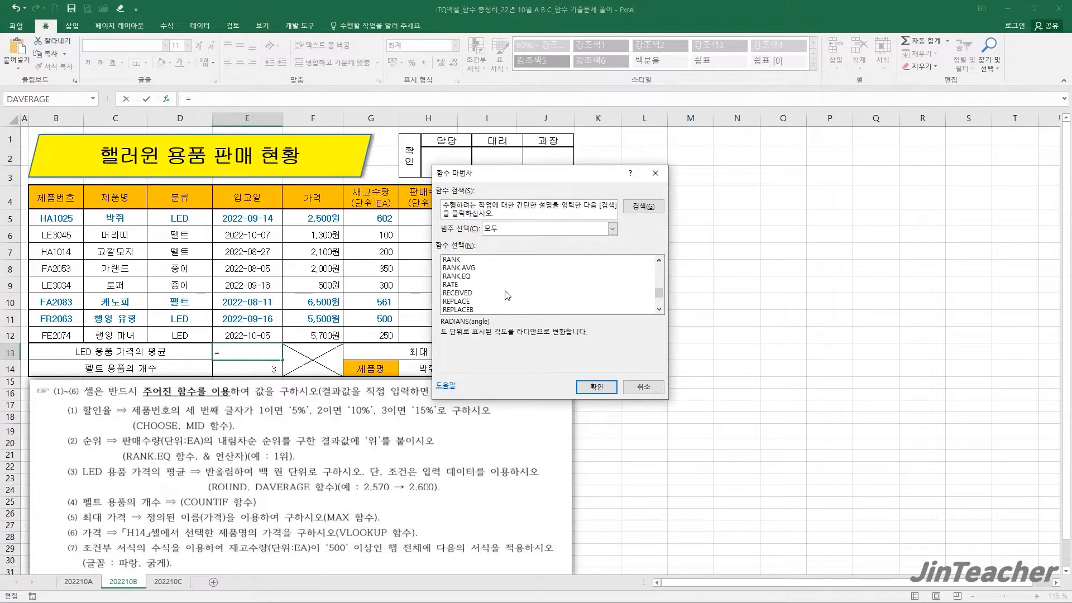
pyautogui.scroll(-1, 506, 295)
pyautogui.doubleClick(476, 281)
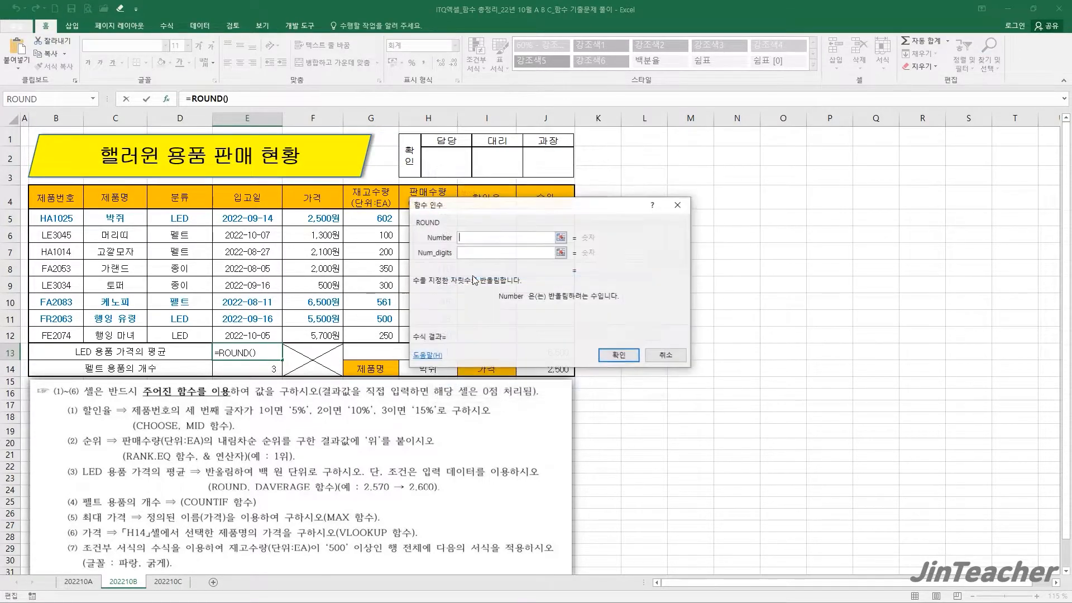
# Paste the cut DAVERAGE expression as ROUND's Number, set Num_digits to -2 and accept the formula.
pyautogui.rightClick(475, 241)
pyautogui.click(510, 273)
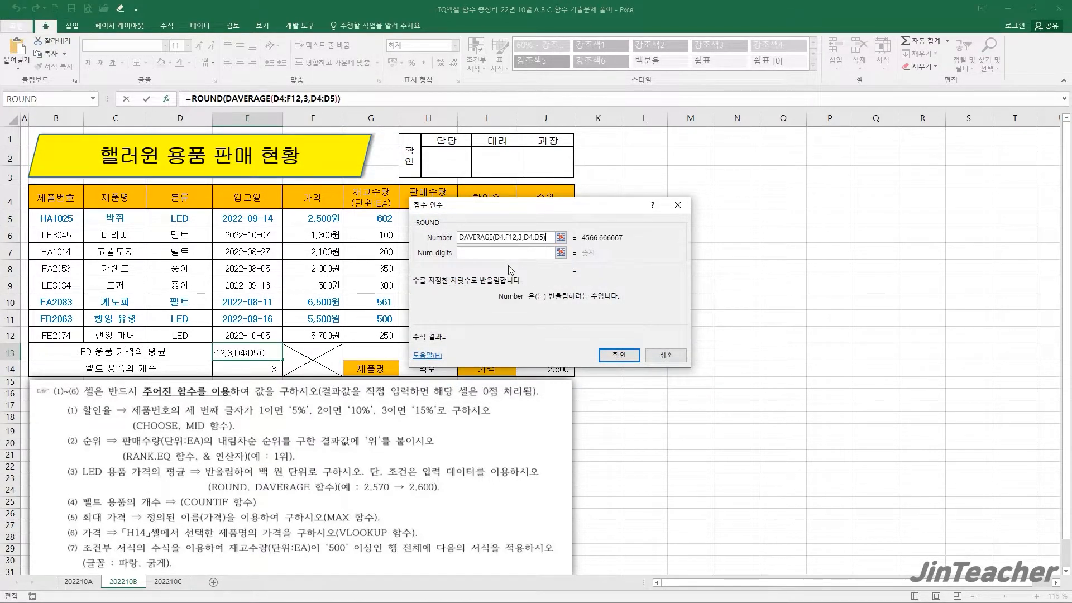
pyautogui.click(516, 255)
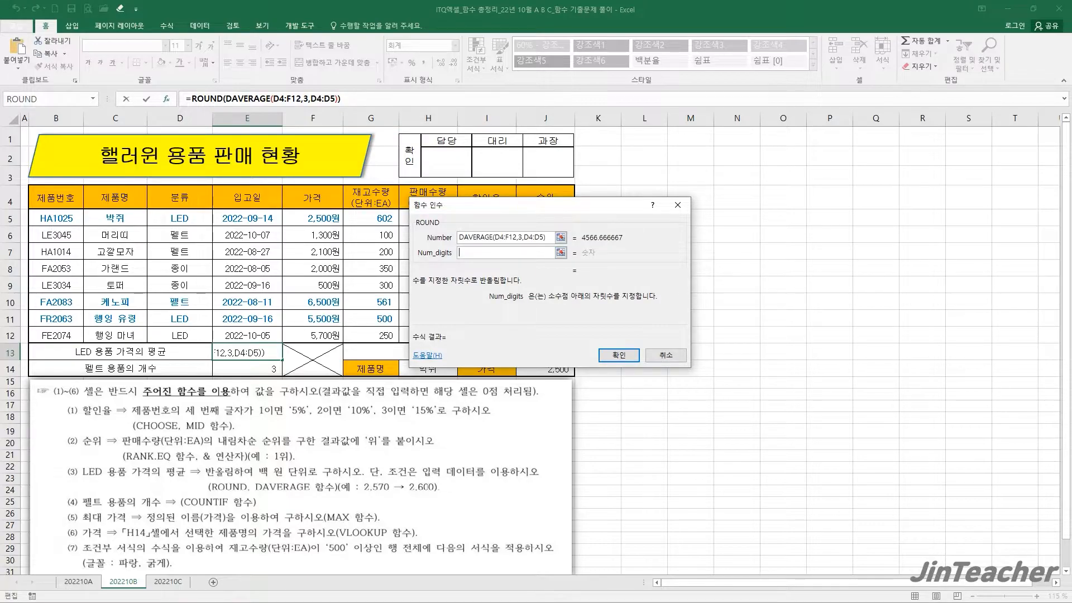
pyautogui.write('-2')
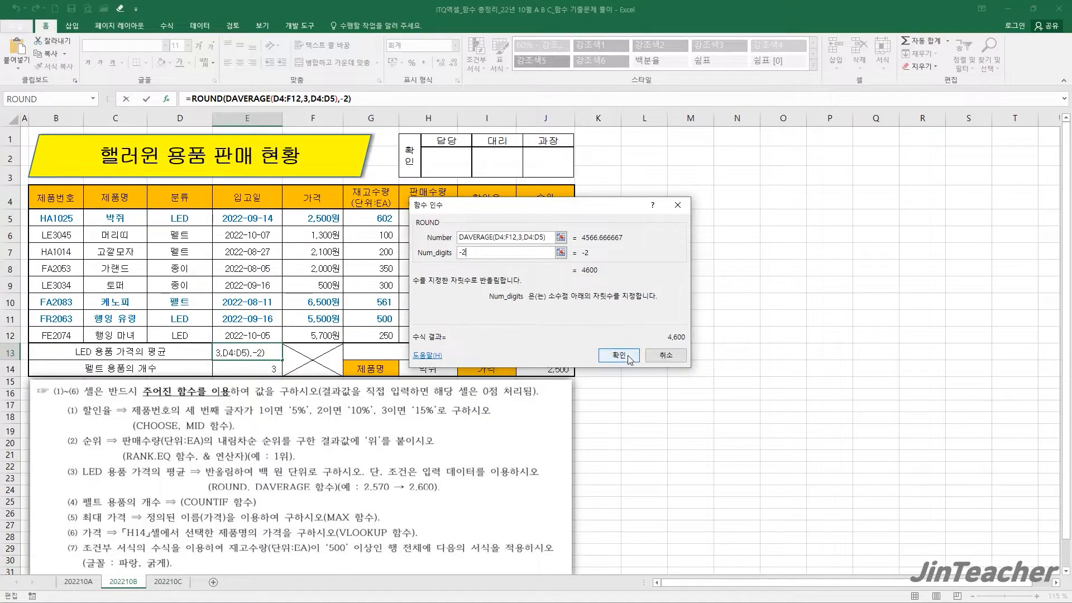
pyautogui.click(618, 356)
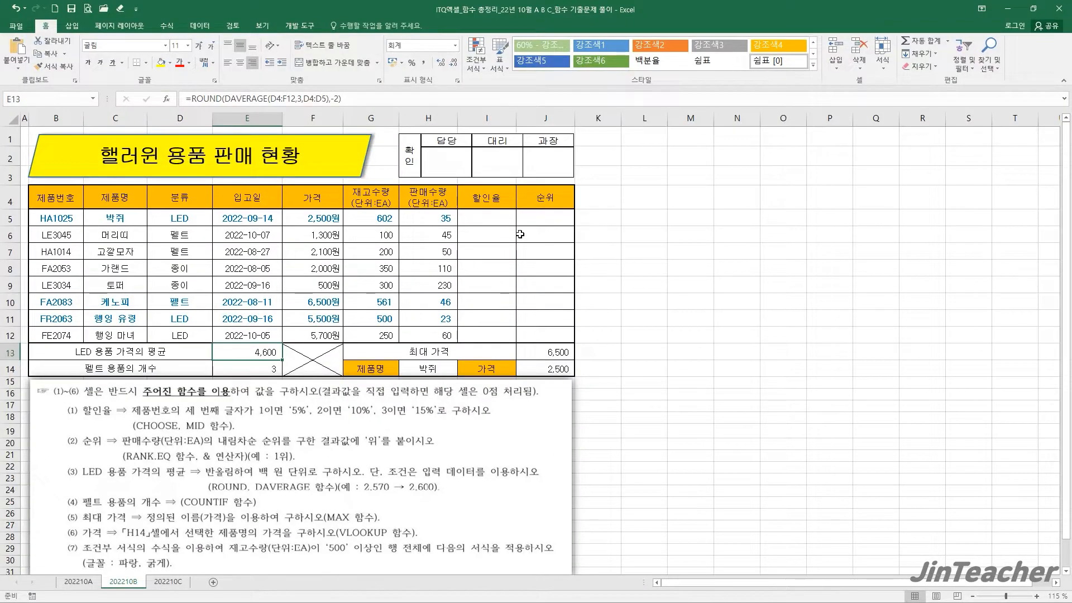
# Insert the RANK.EQ function in cell J5, the first cell of the 순위 column.
pyautogui.click(922, 99)
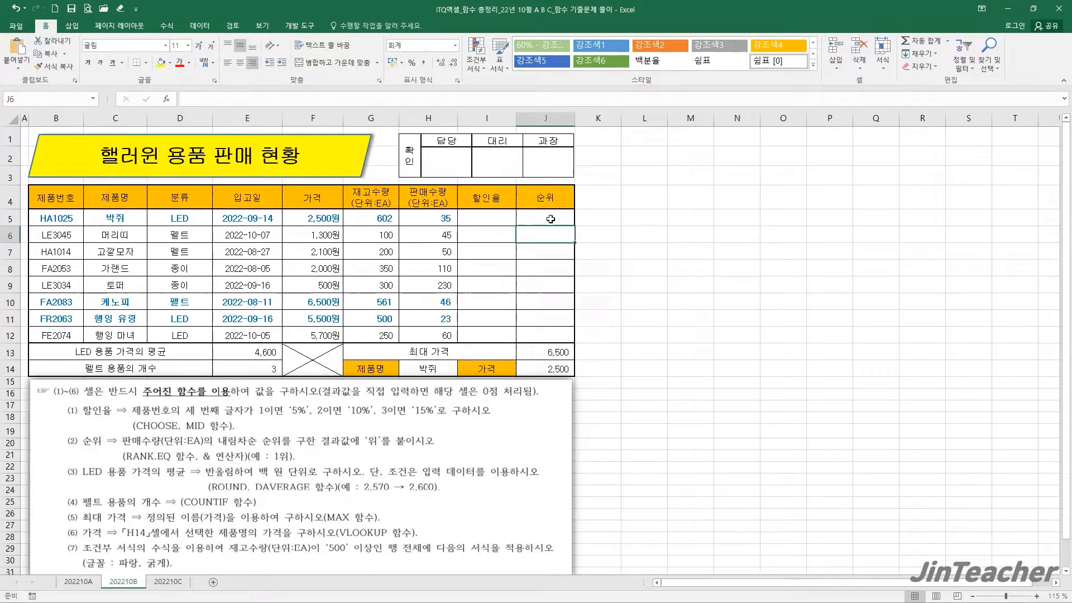
pyautogui.click(169, 101)
pyautogui.click(527, 286)
pyautogui.press('r')
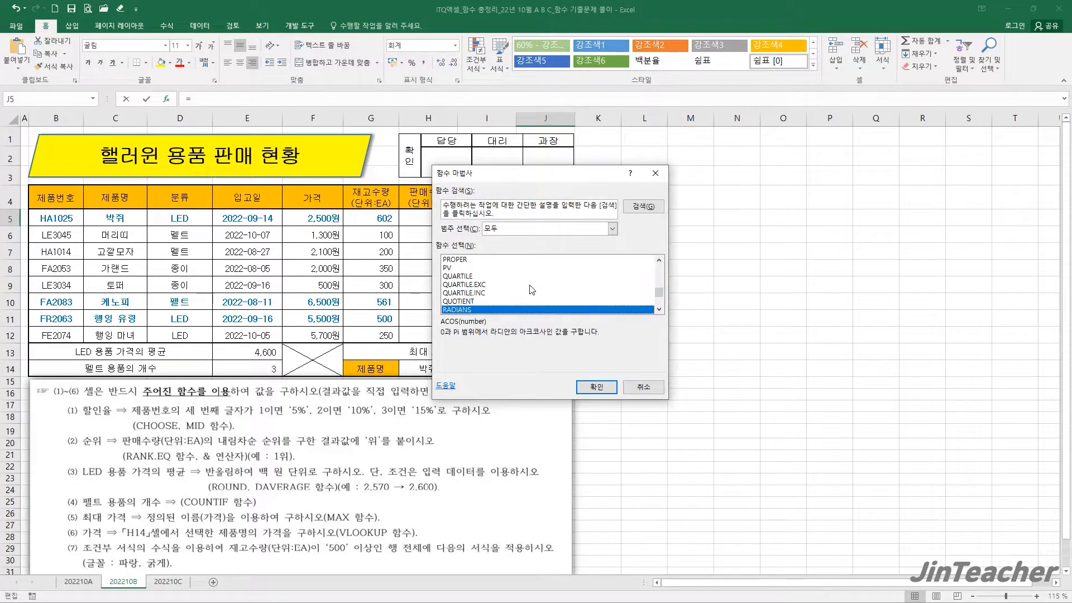
pyautogui.scroll(-1, 527, 286)
pyautogui.scroll(-1, 529, 290)
pyautogui.click(484, 304)
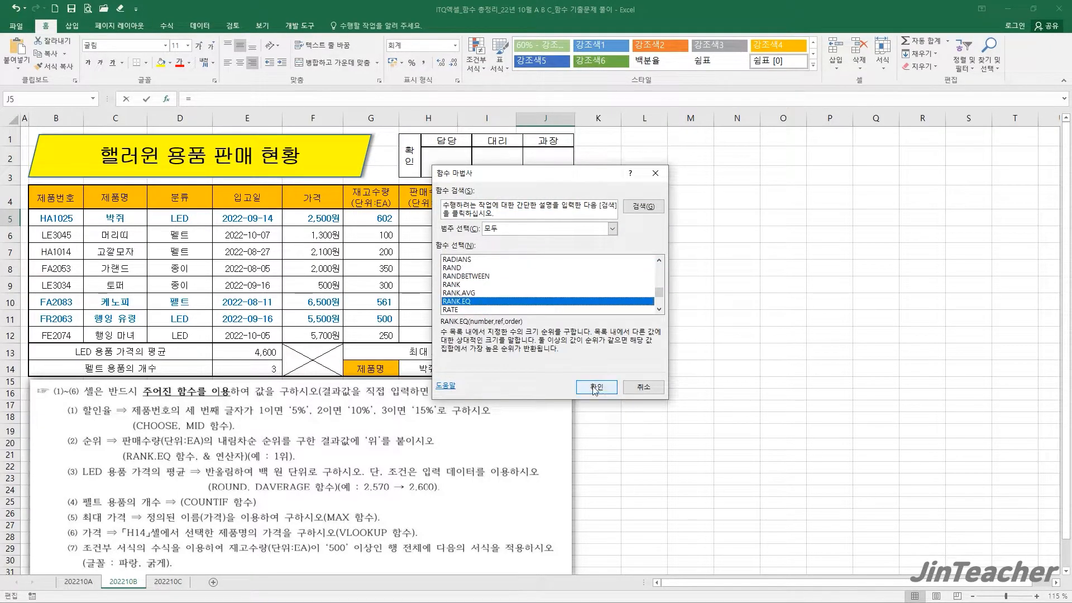
pyautogui.click(597, 389)
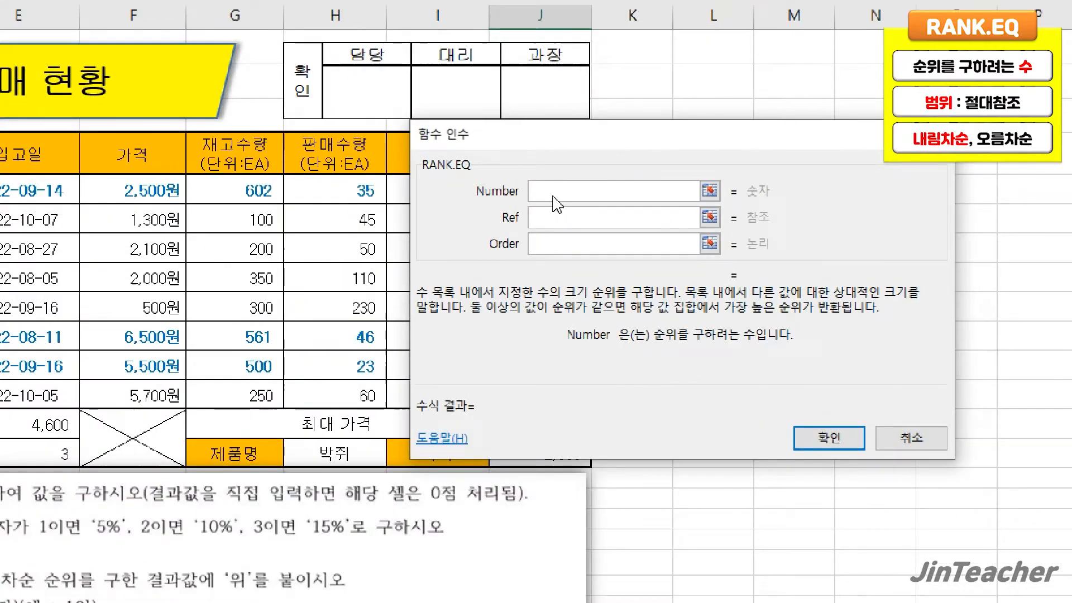
# Set RANK.EQ's Number to H5 and Ref to the absolute range $H$5:$H$12, leave Order empty and accept the formula.
pyautogui.click(559, 217)
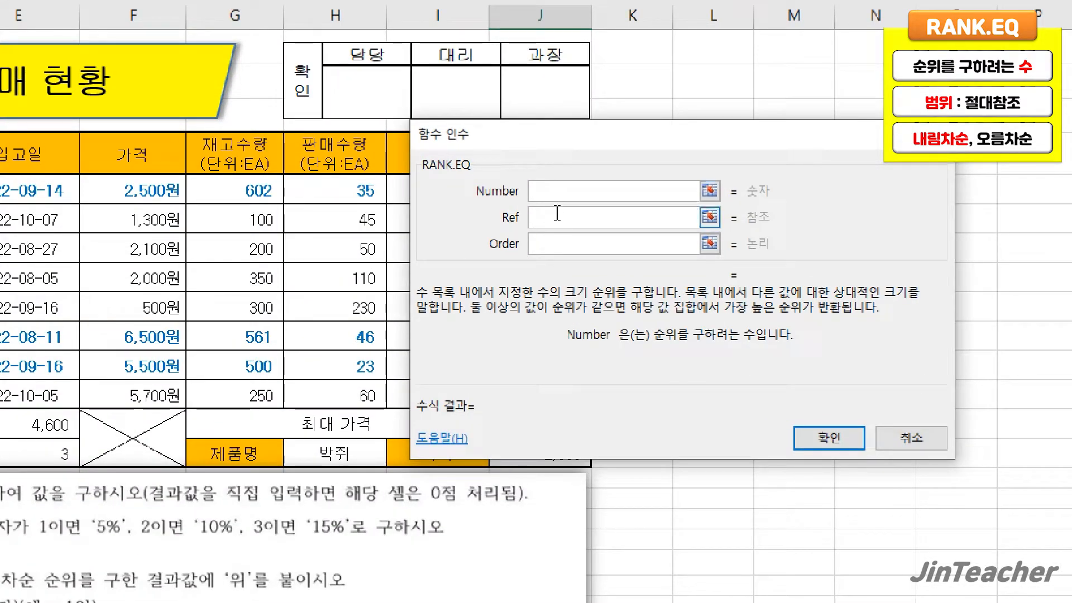
pyautogui.click(550, 243)
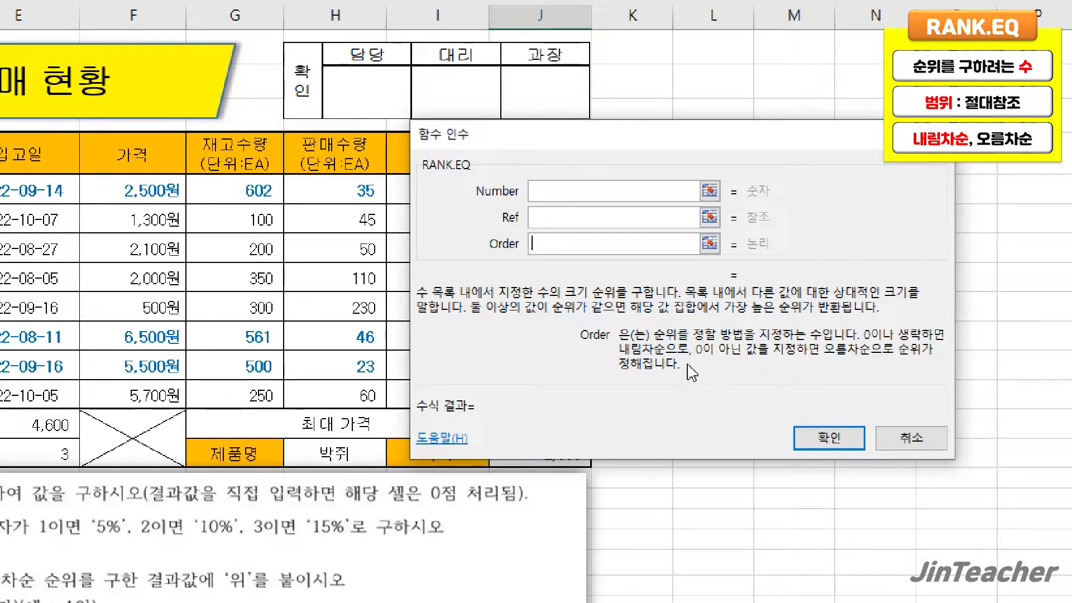
pyautogui.click(565, 192)
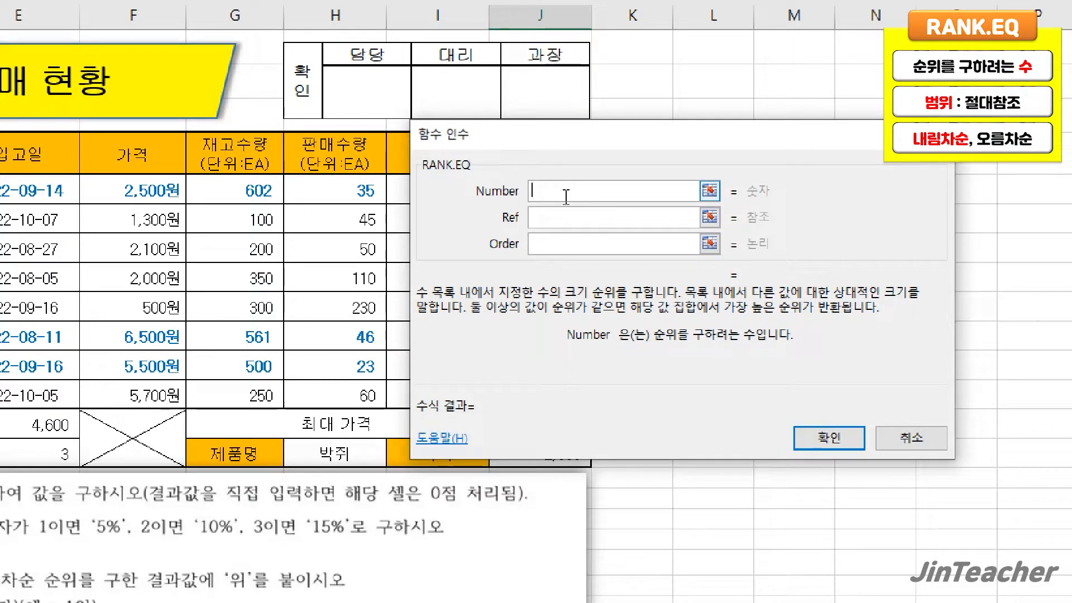
pyautogui.click(363, 190)
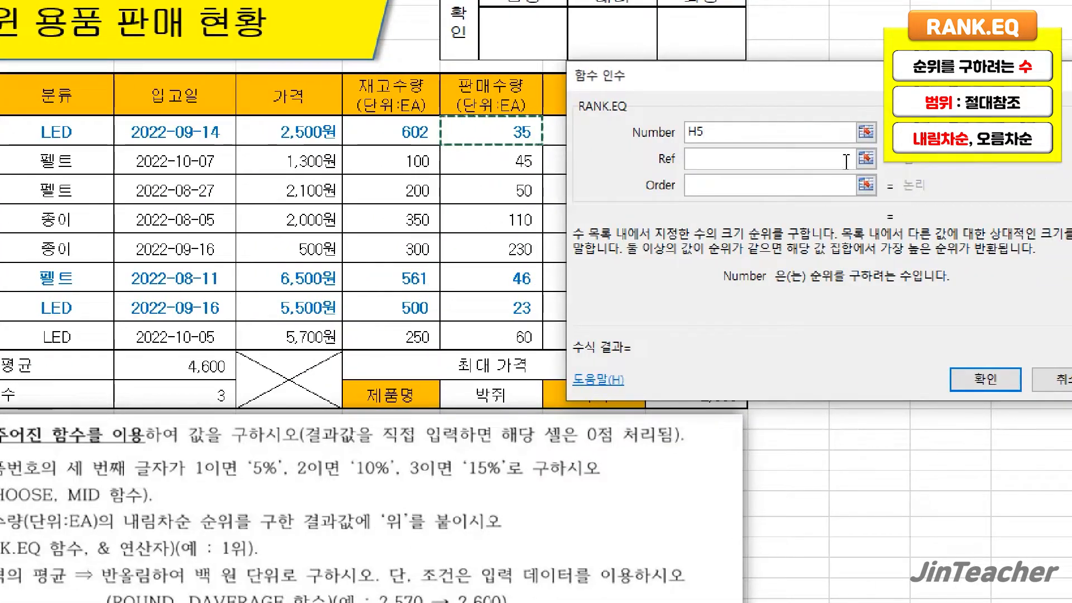
pyautogui.click(899, 189)
pyautogui.moveTo(522, 131); pyautogui.dragTo(517, 326)
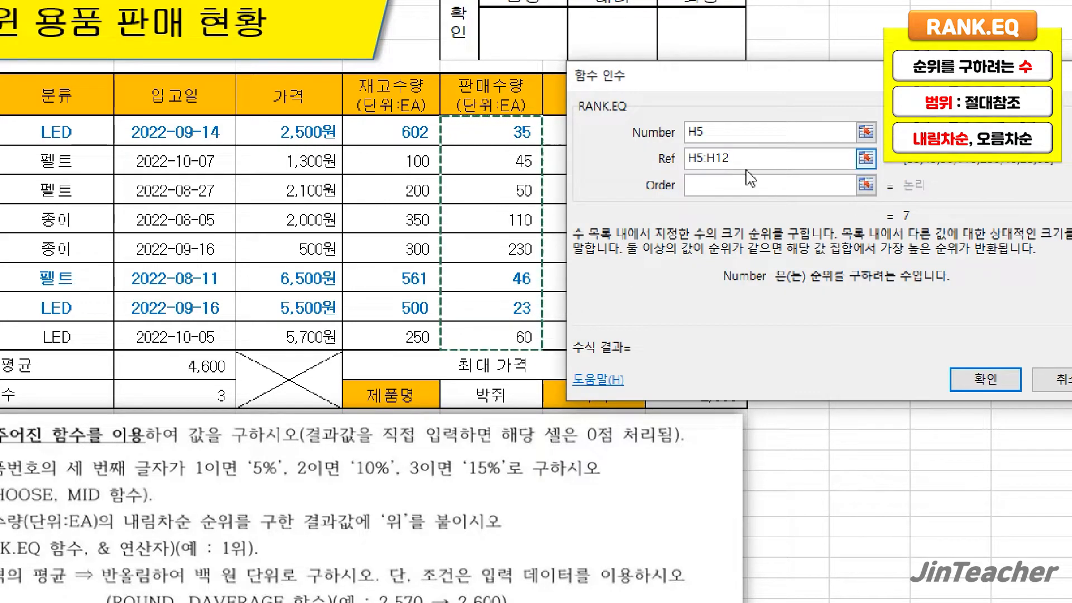
pyautogui.press('F4')
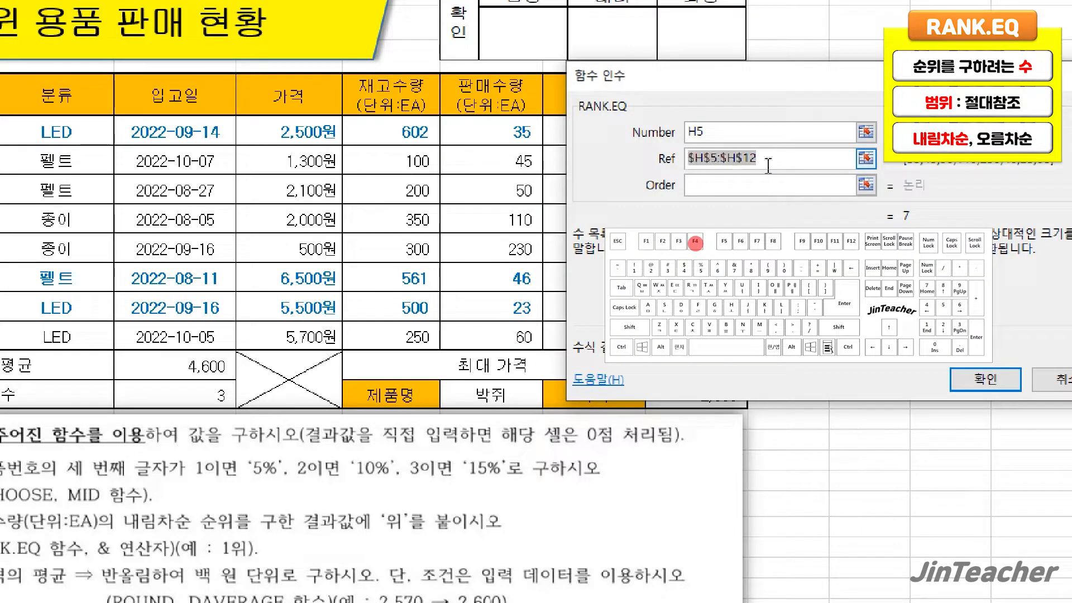
pyautogui.click(742, 187)
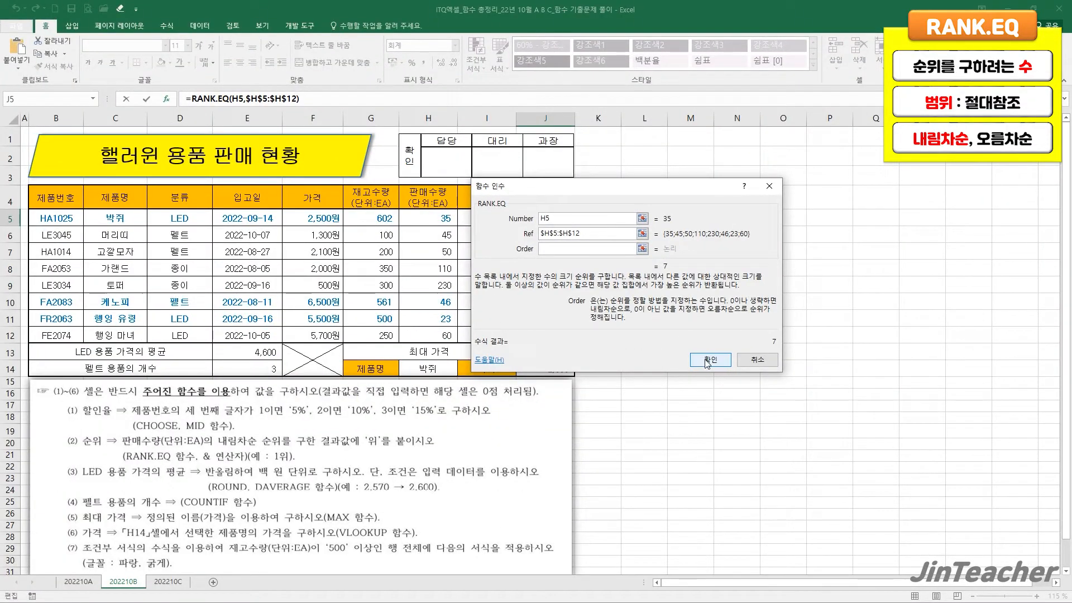
pyautogui.click(708, 361)
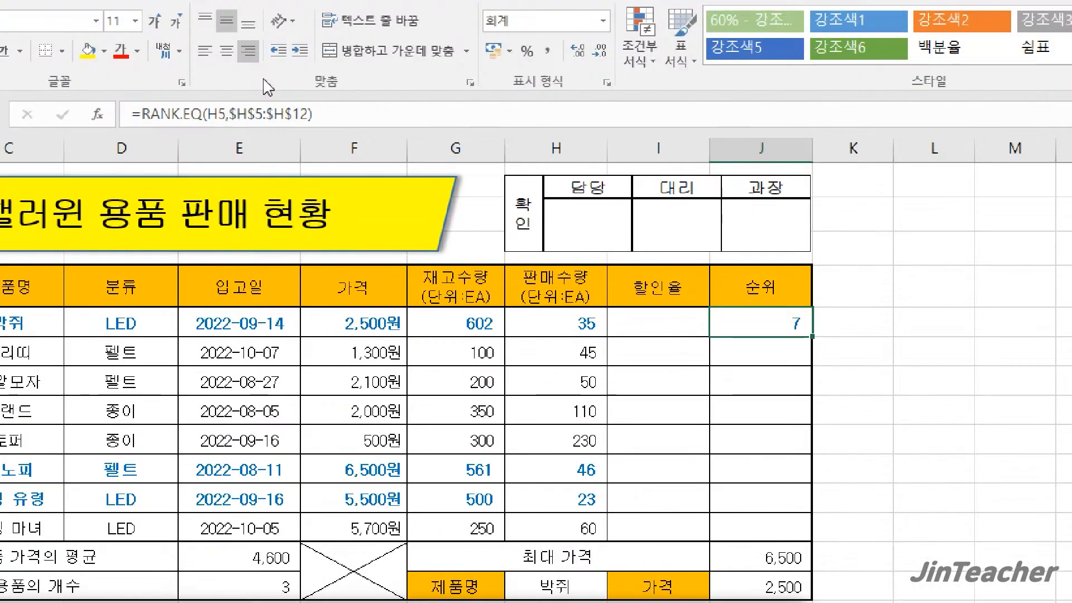
# Append &"위" to the end of J5's RANK.EQ formula and accept it.
pyautogui.click(305, 98)
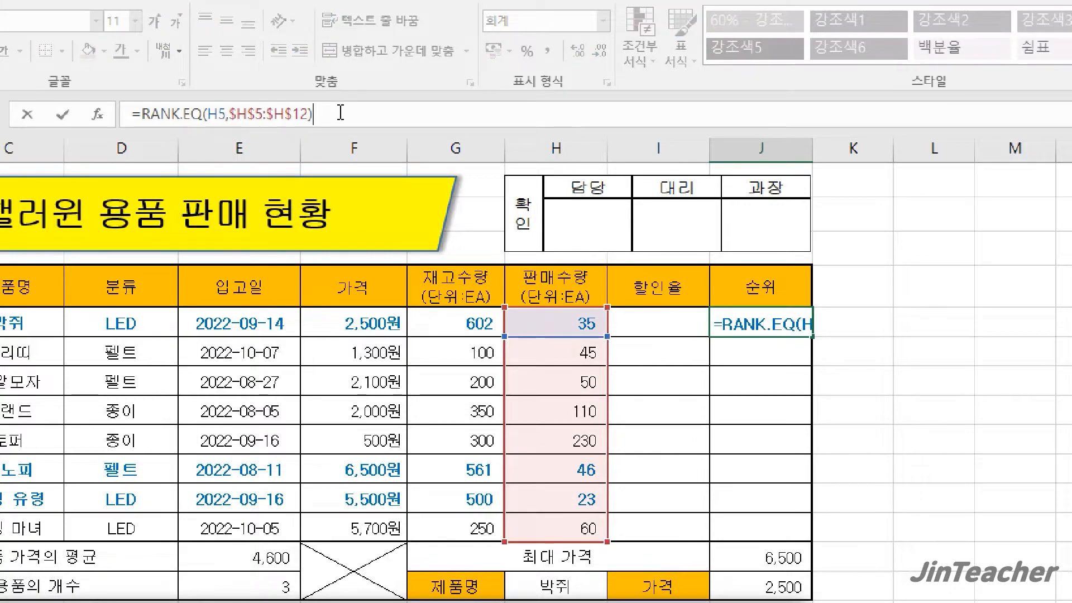
pyautogui.write('&"')
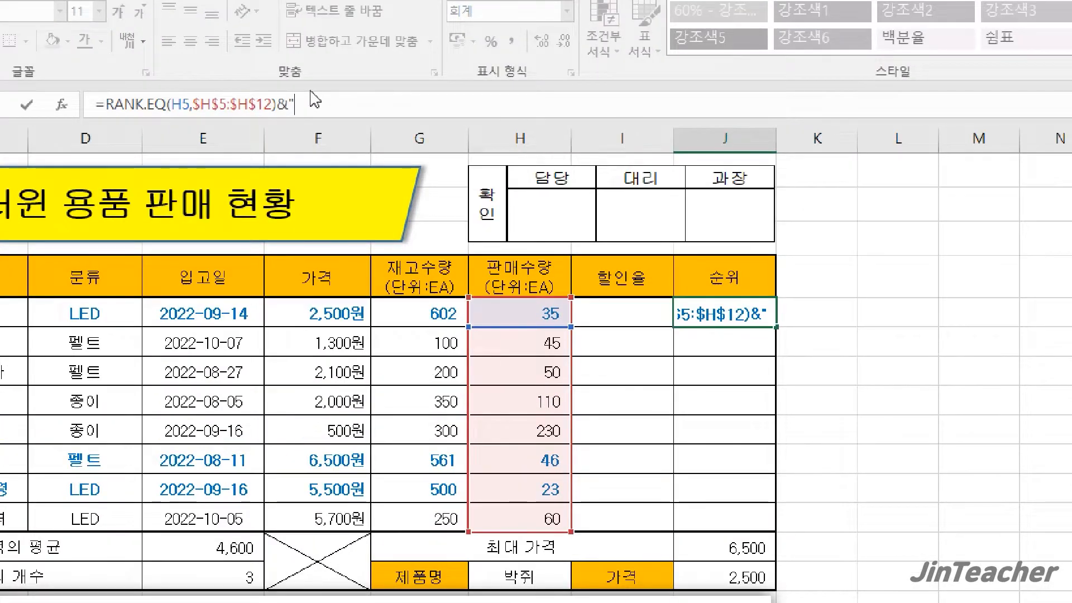
pyautogui.write('위"')
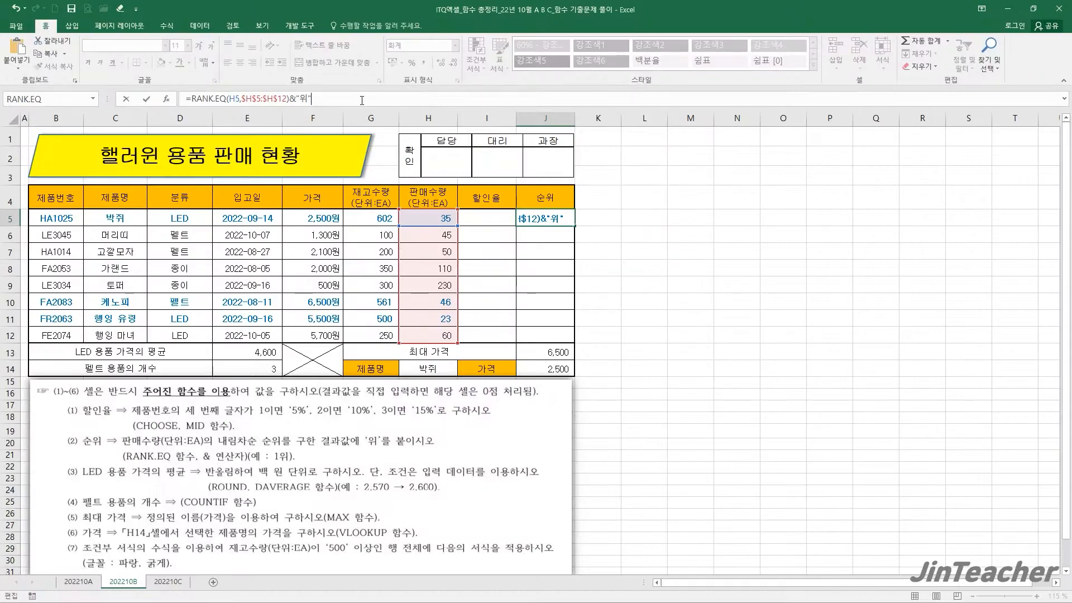
pyautogui.press('Return')
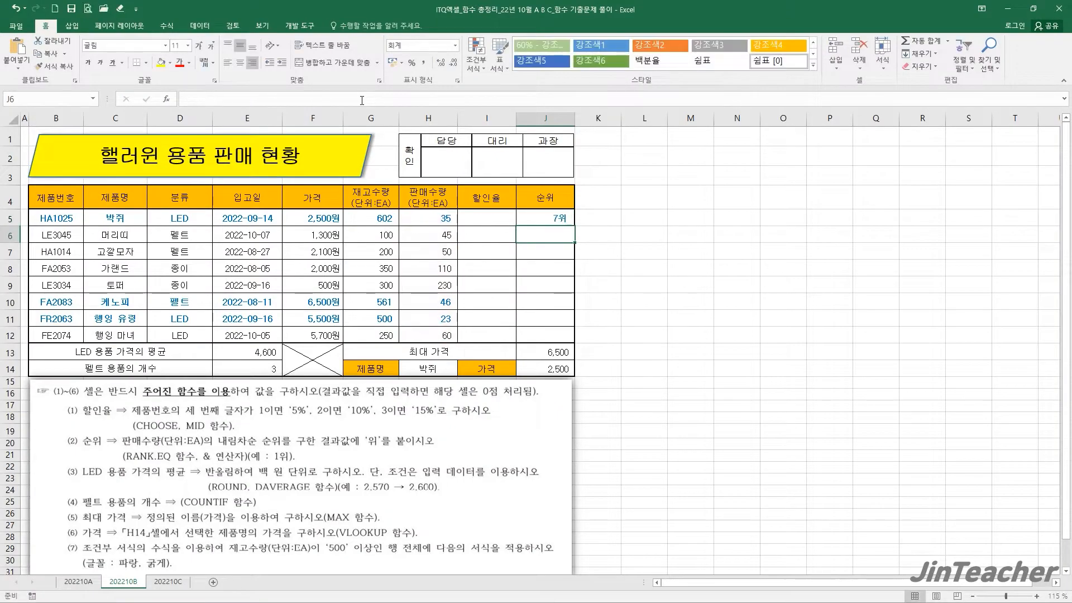
# Fill J5's rank formula down through J12 without copying the cell formatting.
pyautogui.click(547, 214)
pyautogui.moveTo(574, 226); pyautogui.dragTo(569, 352)
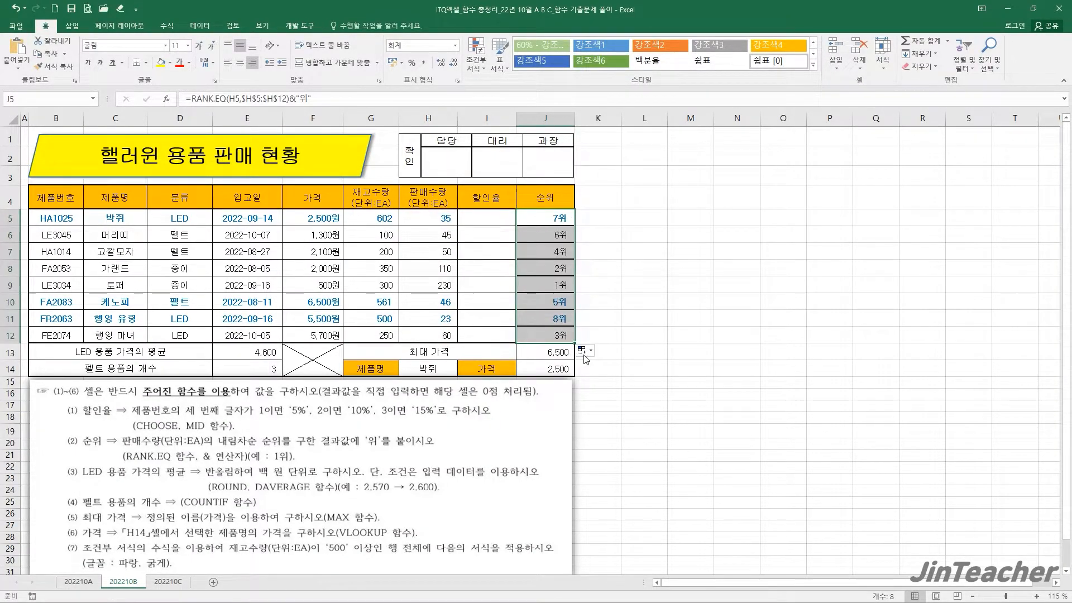
pyautogui.click(584, 352)
pyautogui.click(626, 392)
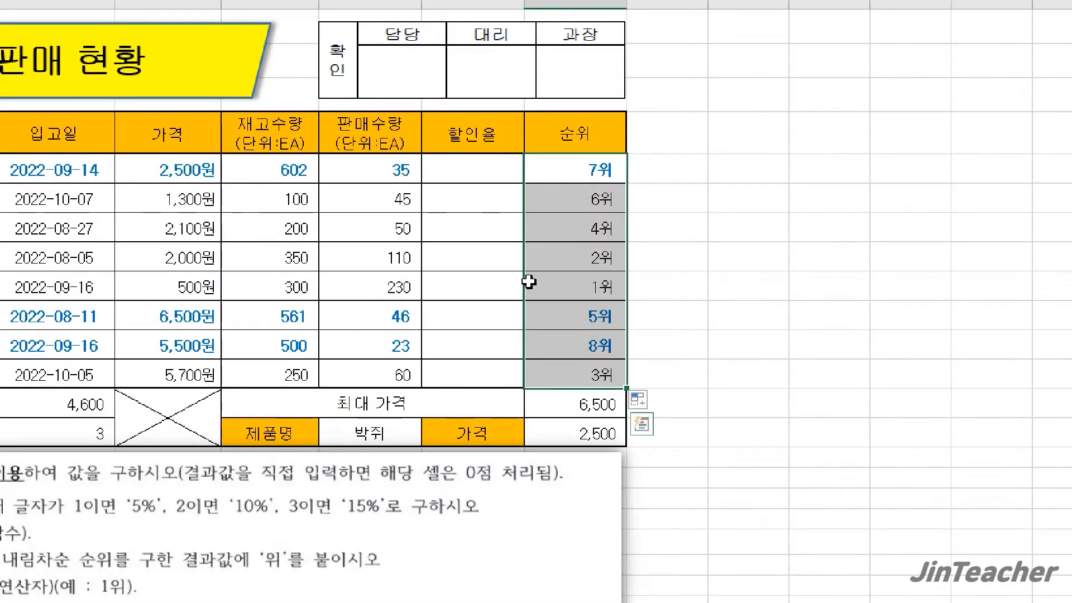
pyautogui.moveTo(520, 280); pyautogui.dragTo(452, 285)
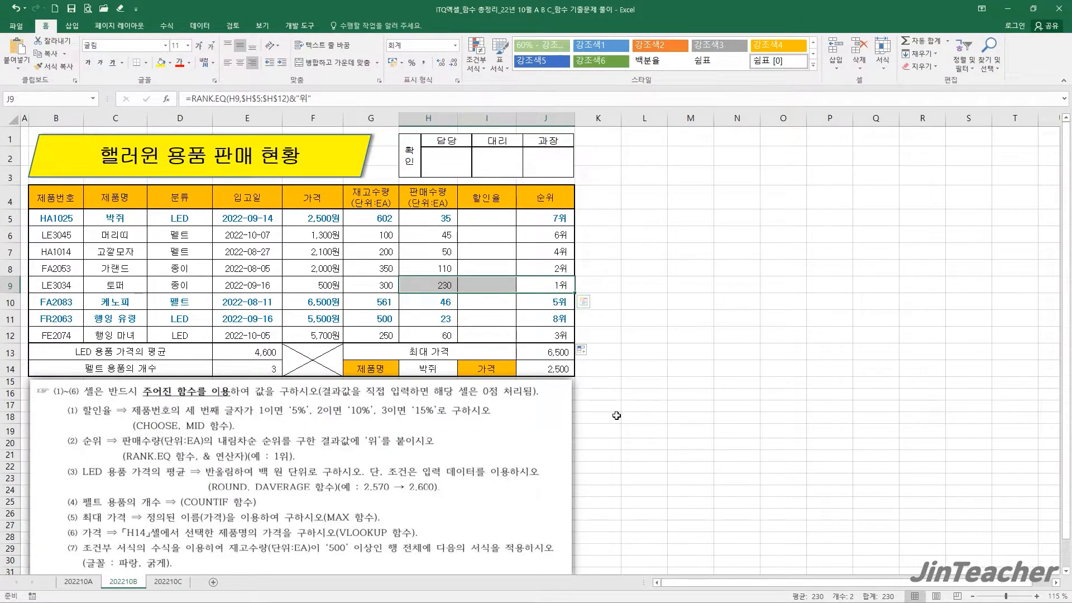
pyautogui.click(624, 414)
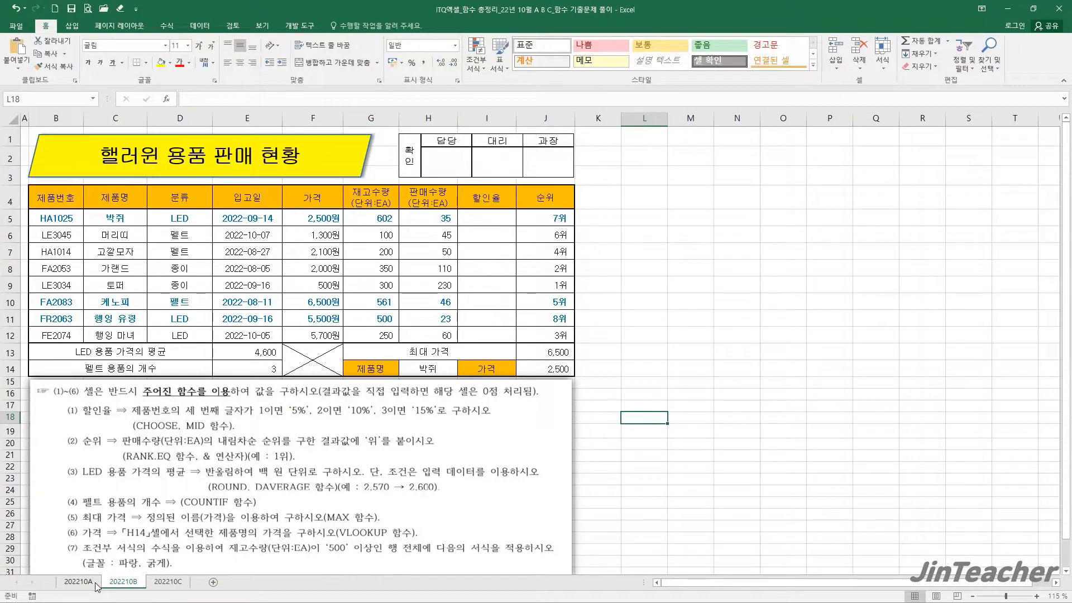
pyautogui.click(79, 582)
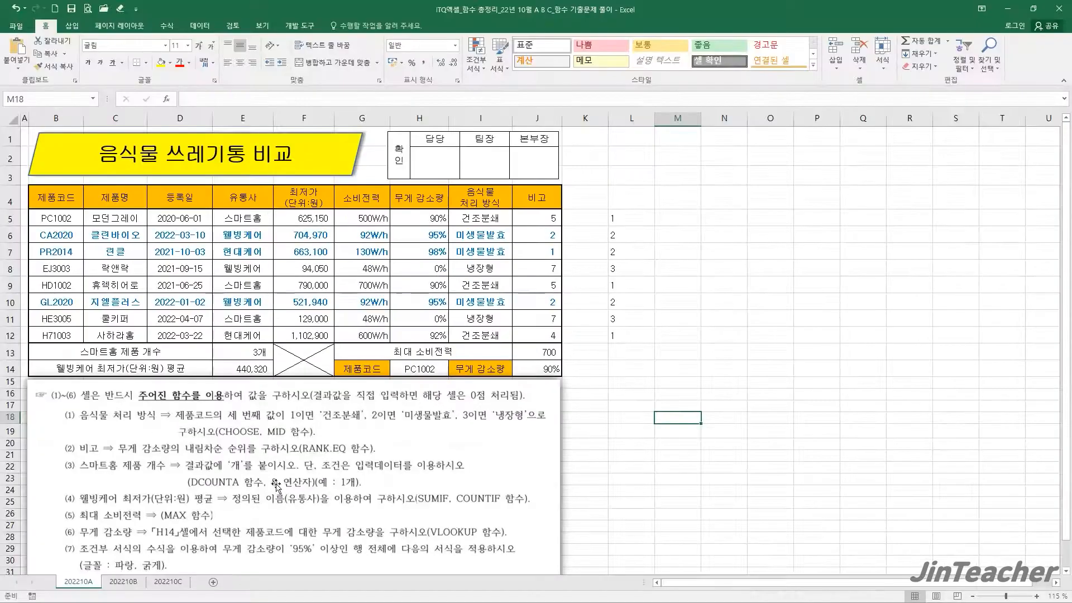
pyautogui.click(131, 582)
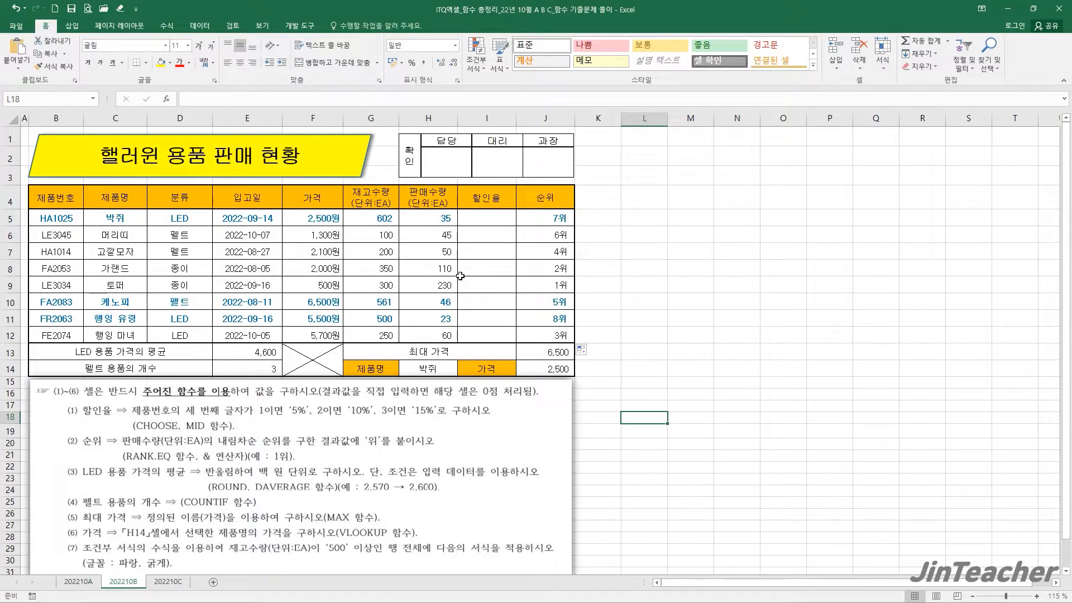
# Insert the MID function in cell I5, the first cell of the 할인율 column.
pyautogui.click(486, 220)
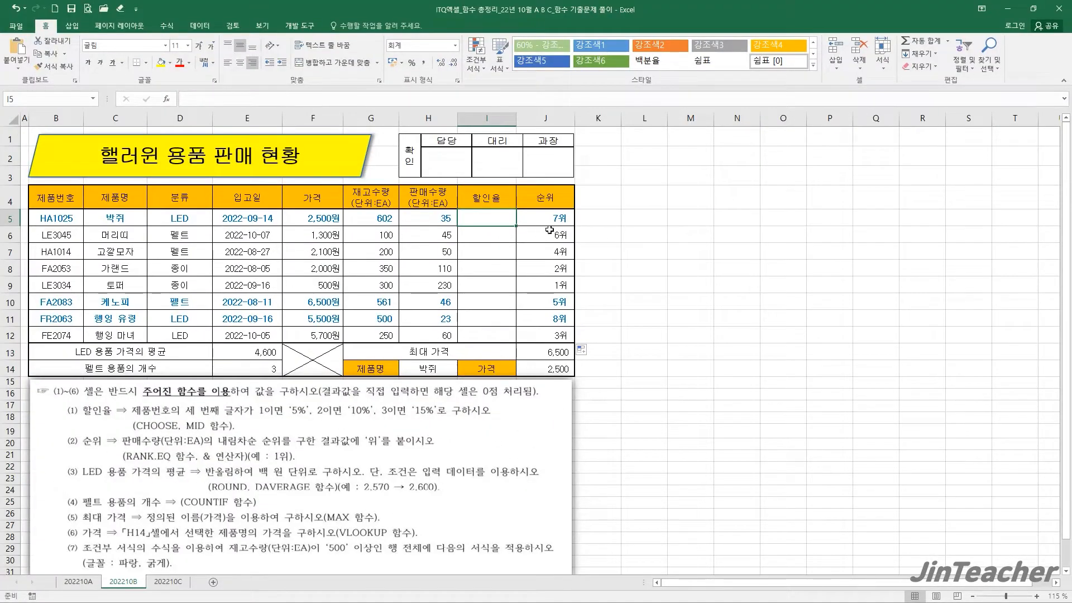
pyautogui.click(167, 101)
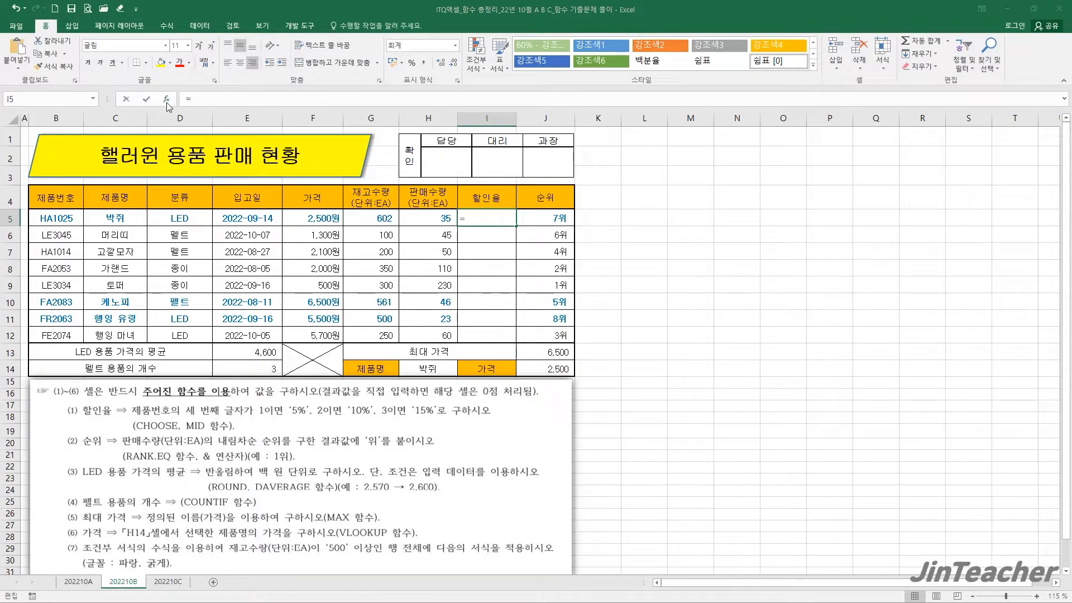
pyautogui.click(486, 288)
pyautogui.press('m')
pyautogui.scroll(-2, 477, 292)
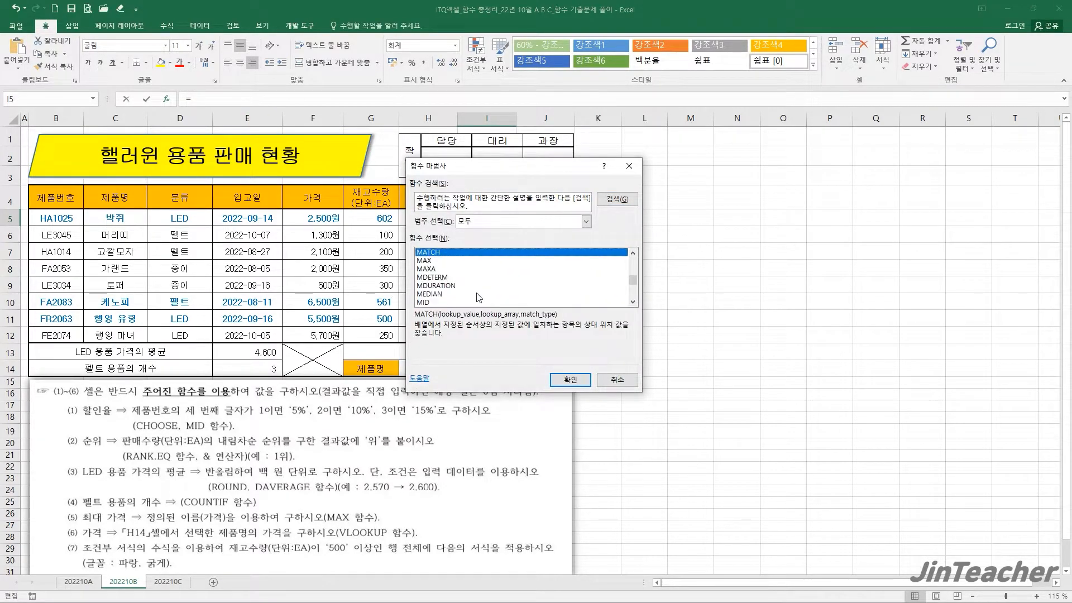
pyautogui.click(446, 302)
pyautogui.click(572, 383)
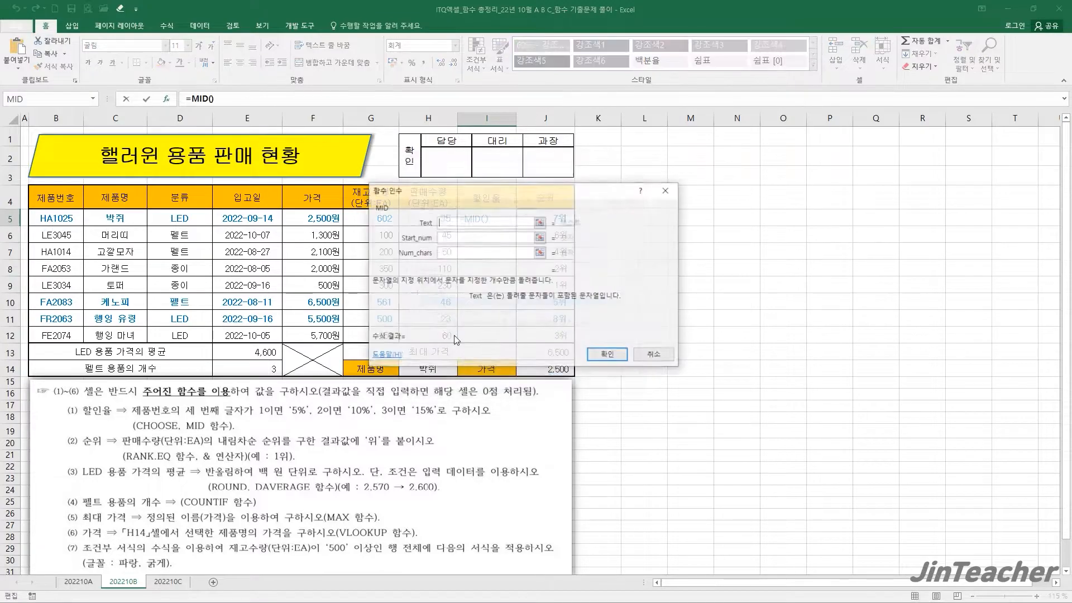
# Set MID's Text to B5, Start_num to 3 and Num_chars to 1, and accept the formula.
pyautogui.moveTo(447, 319); pyautogui.dragTo(221, 314)
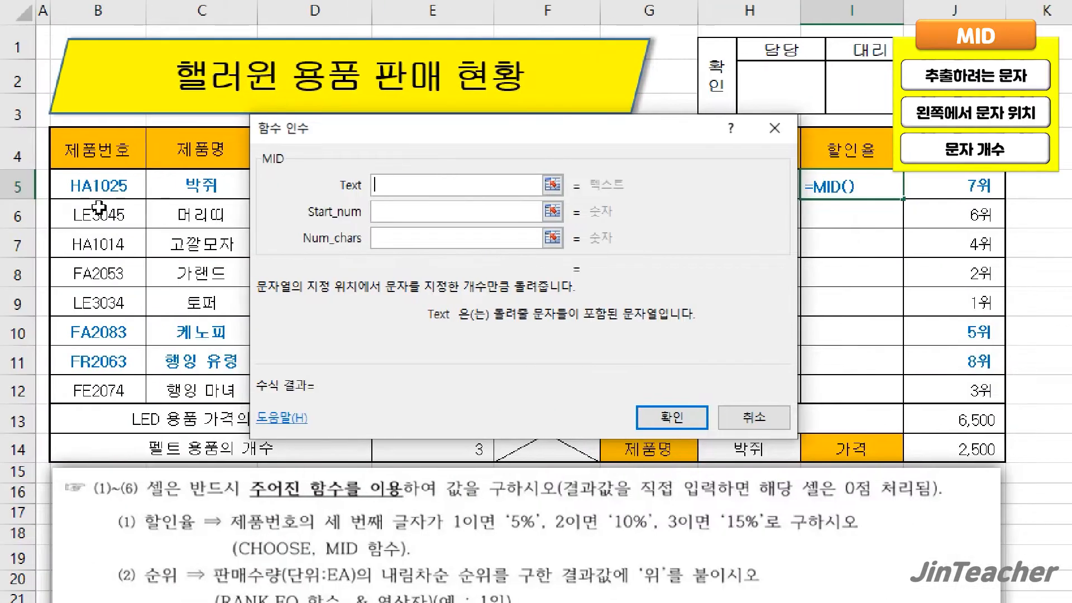
pyautogui.click(99, 186)
pyautogui.click(427, 212)
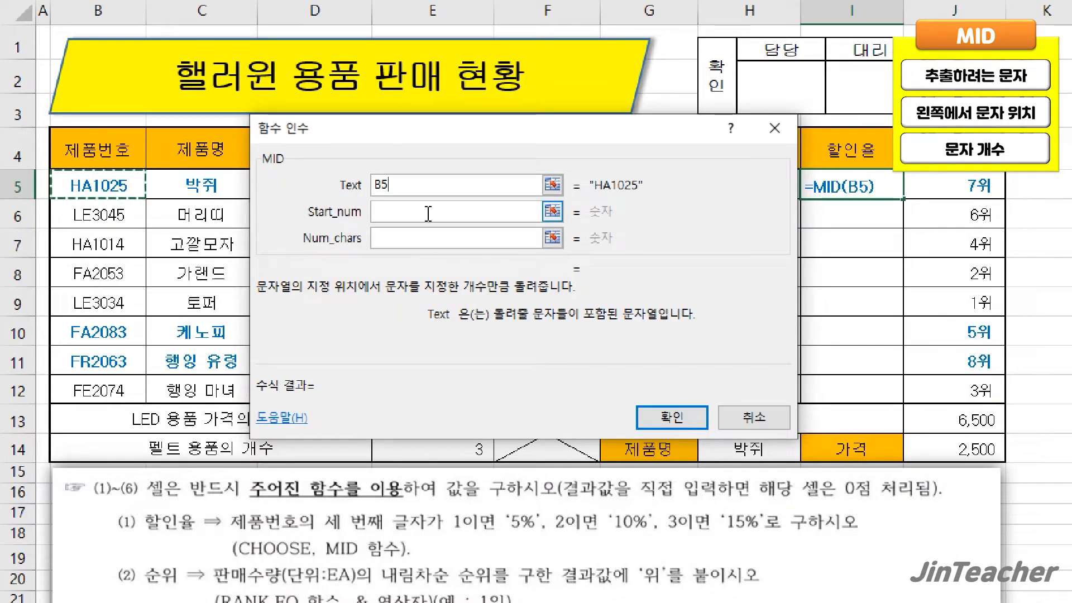
pyautogui.write('3')
pyautogui.click(420, 240)
pyautogui.write('1')
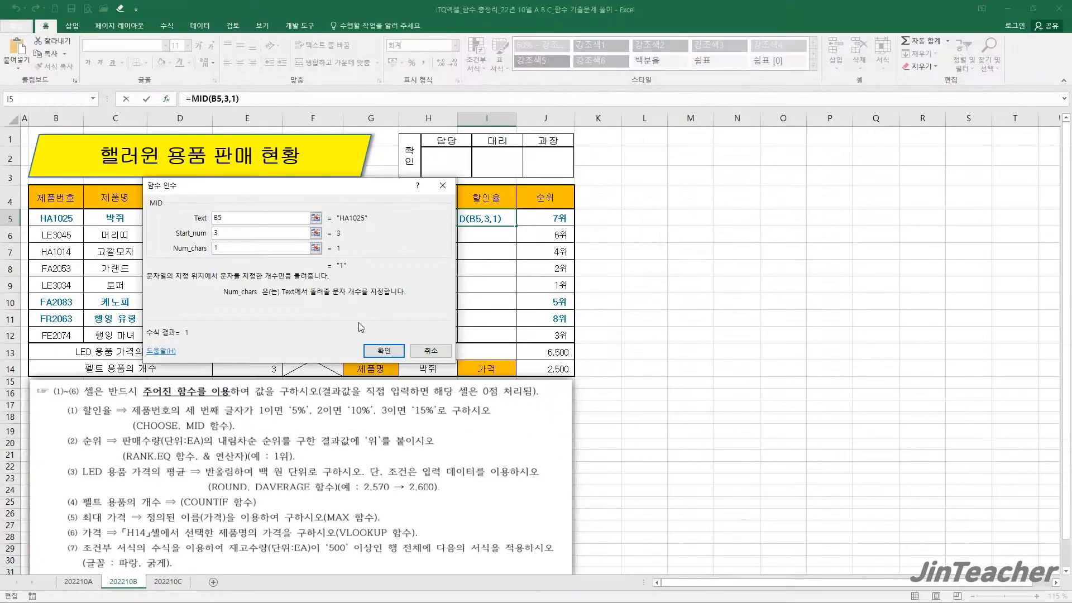
pyautogui.click(672, 417)
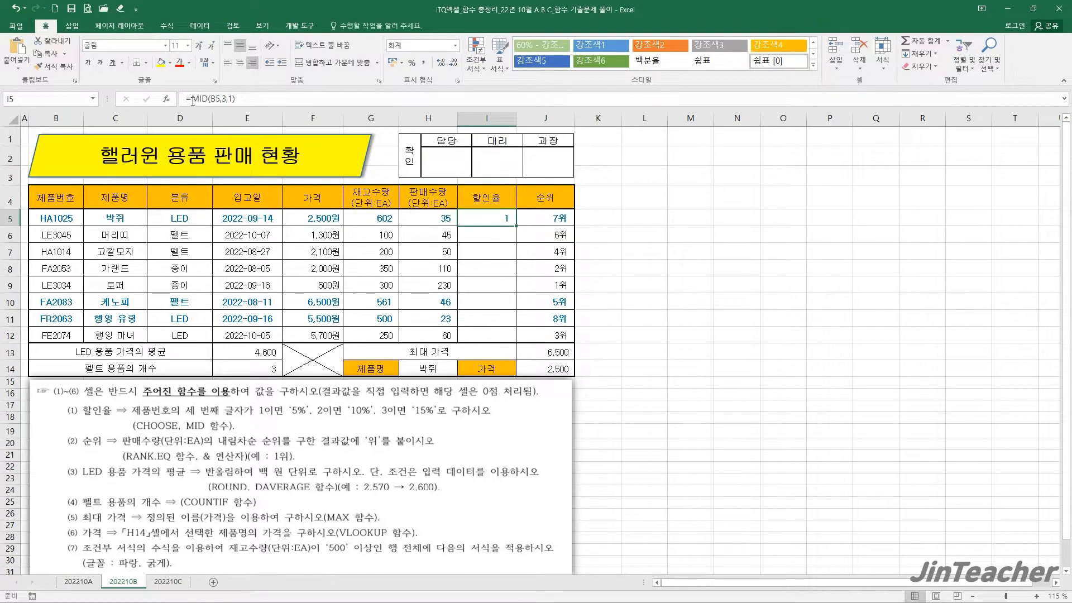
# Cut the MID expression after the equals sign in I5's formula and insert the CHOOSE function in its place.
pyautogui.moveTo(192, 101); pyautogui.dragTo(235, 100)
pyautogui.press('BackSpace')
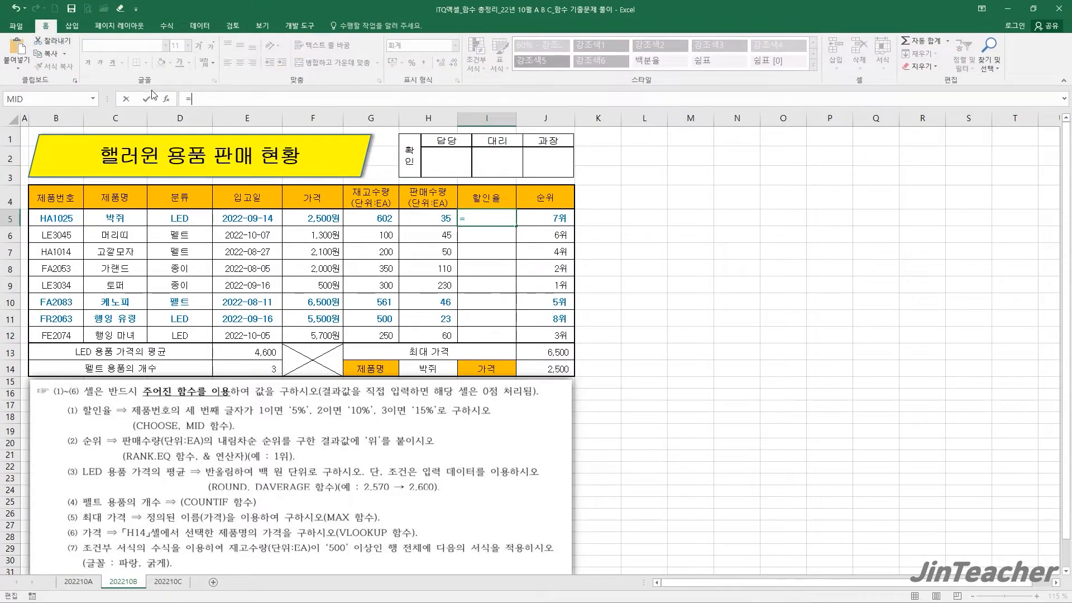
pyautogui.click(167, 102)
pyautogui.click(342, 282)
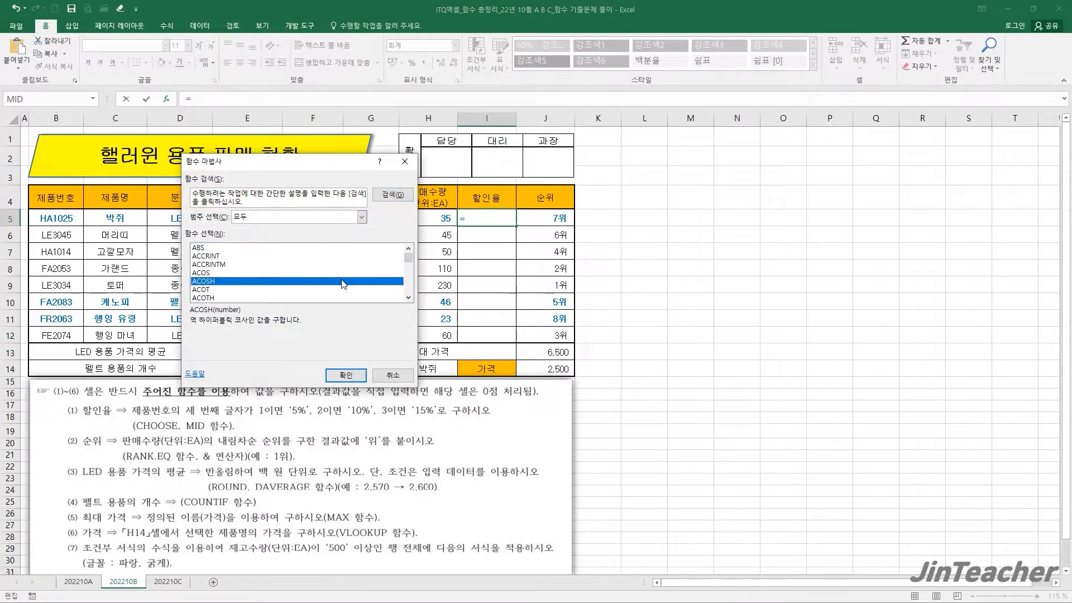
pyautogui.press('c')
pyautogui.scroll(-2, 319, 307)
pyautogui.scroll(-3, 316, 308)
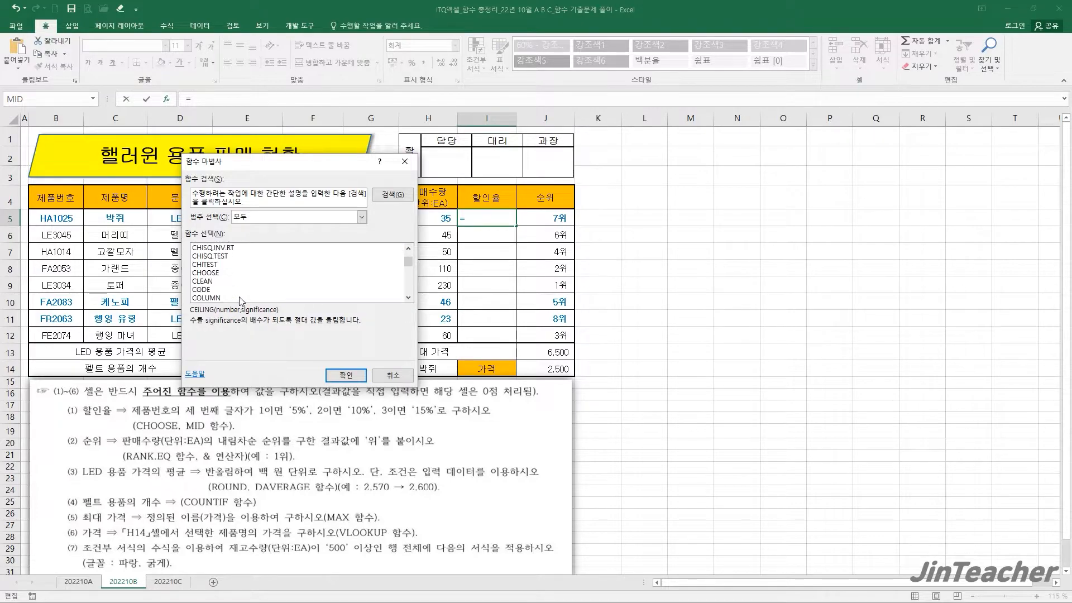
pyautogui.click(218, 274)
pyautogui.doubleClick(218, 274)
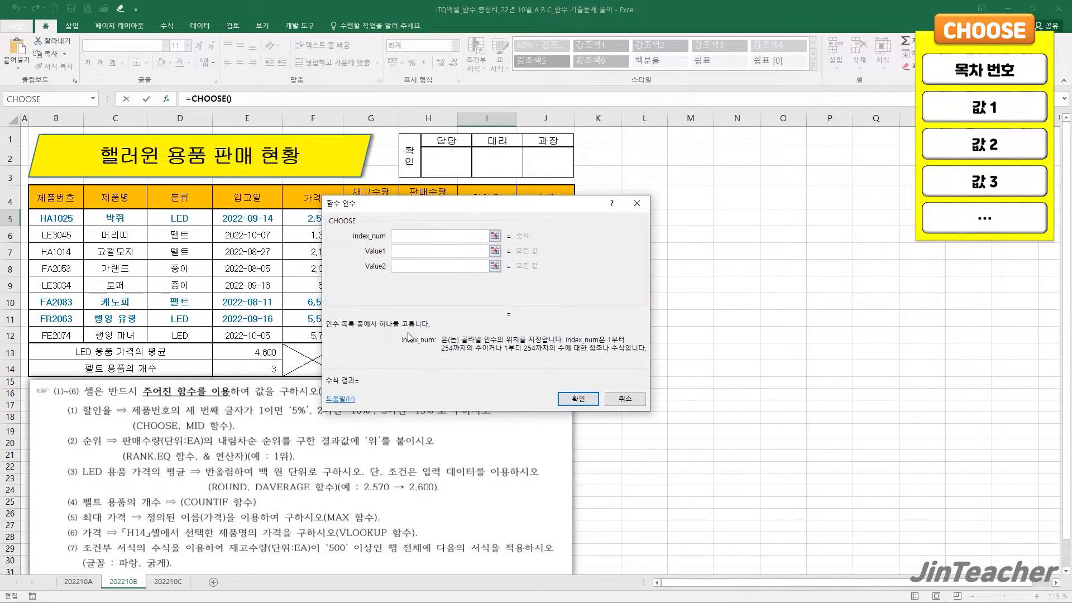
# Paste MID(B5,3,1) as CHOOSE's Index_num, set Value1 to "5%", Value2 to "10%" and Value3 to "15%", and accept the formula.
pyautogui.write('MID(B5,3,1)')
pyautogui.click(413, 252)
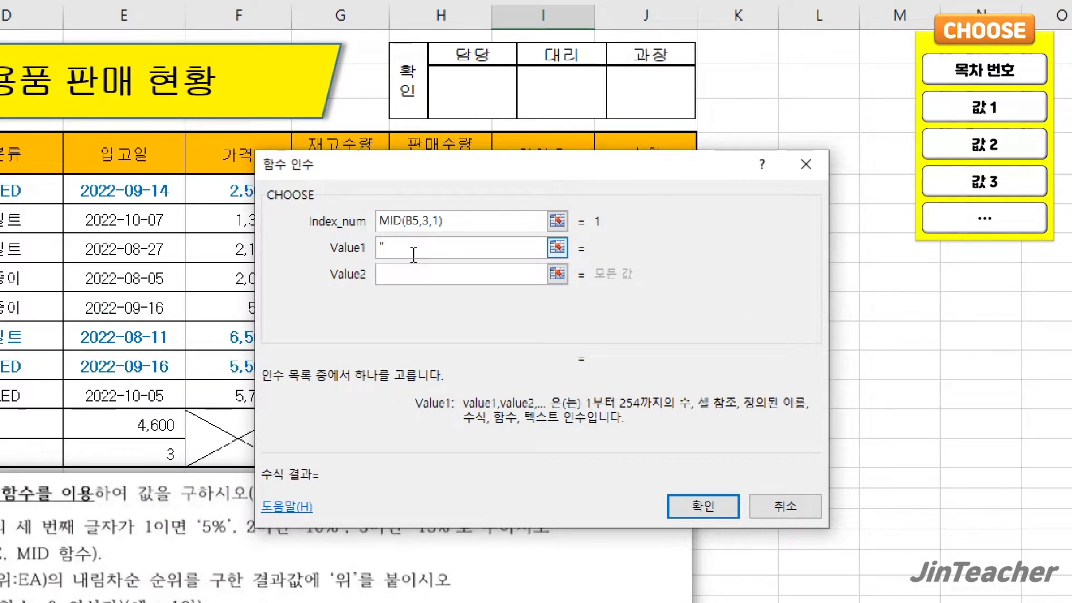
pyautogui.moveTo(386, 172); pyautogui.dragTo(380, 148)
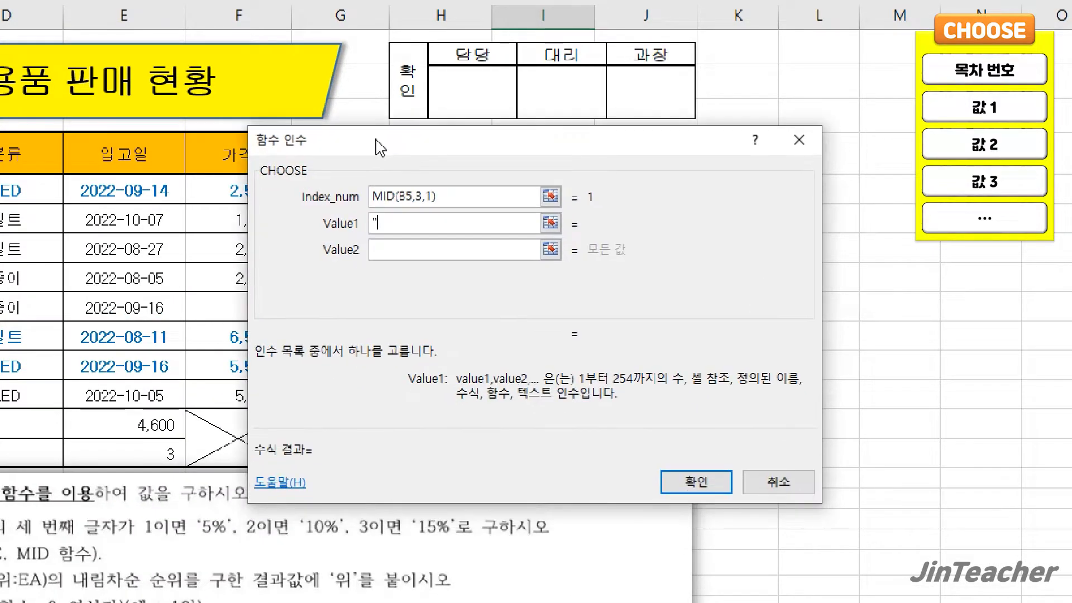
pyautogui.write('"5%"')
pyautogui.press('Tab')
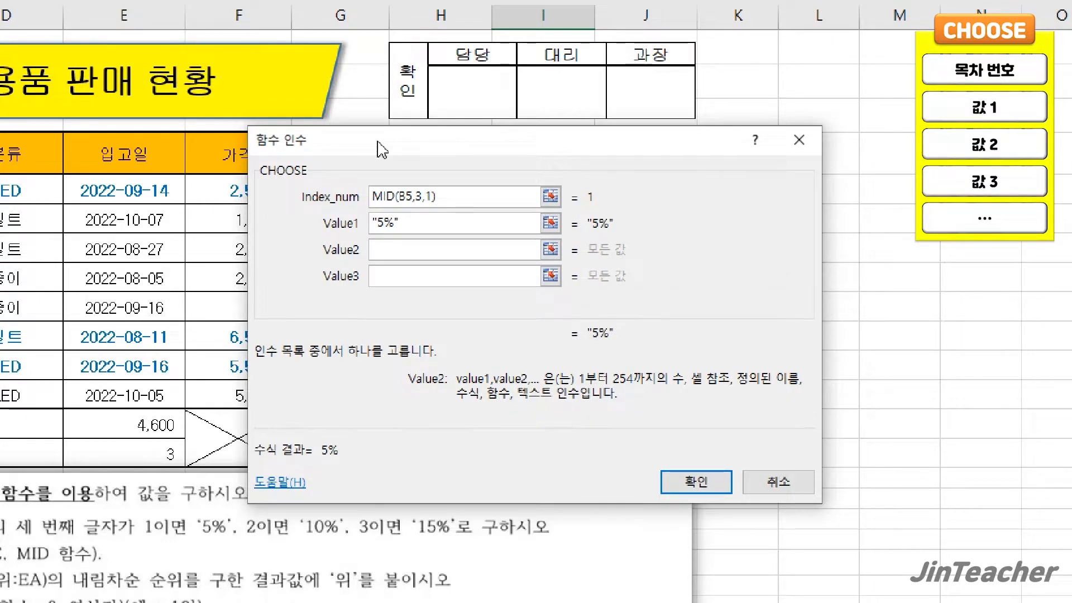
pyautogui.write('"')
pyautogui.press('BackSpace')
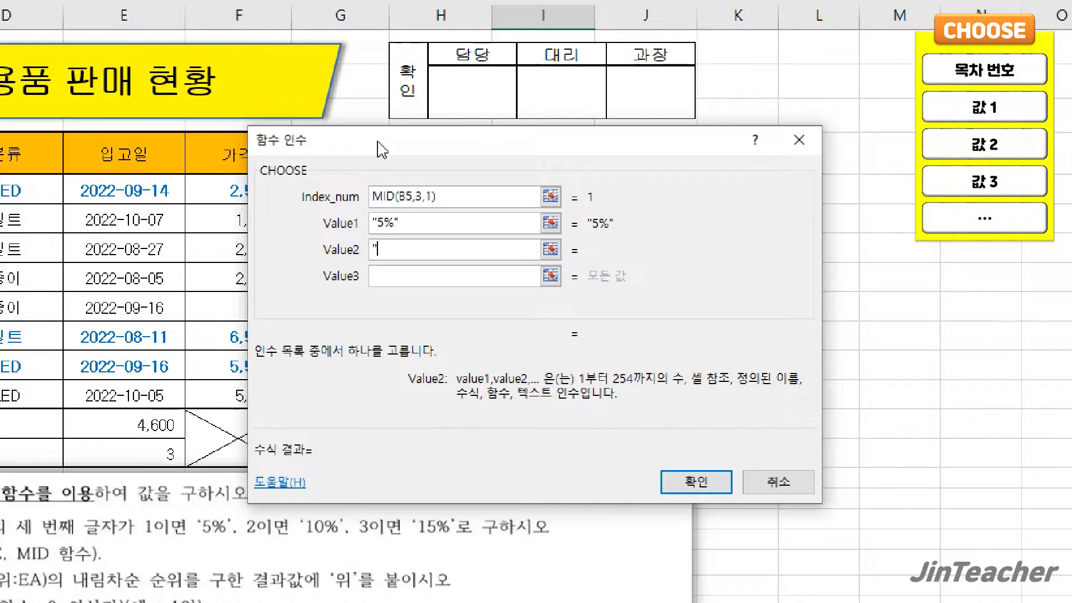
pyautogui.write('10%"')
pyautogui.press('Tab')
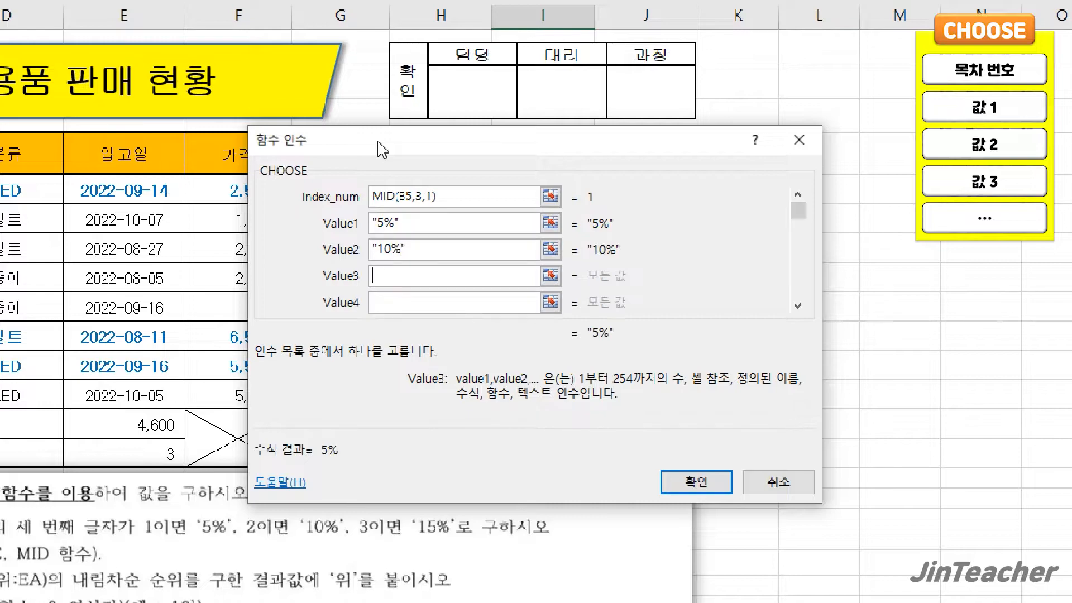
pyautogui.write('"')
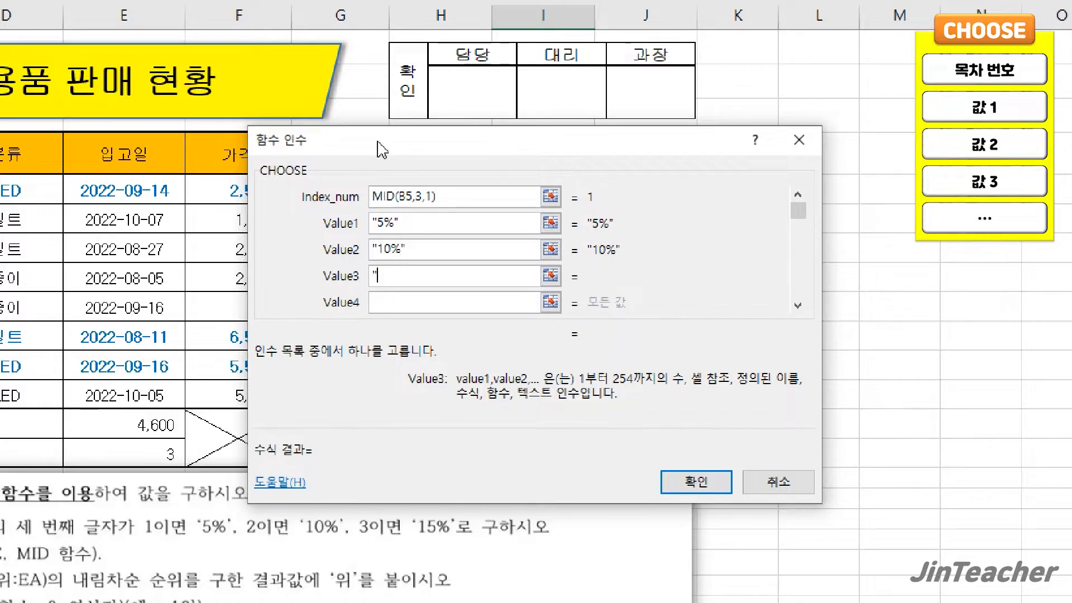
pyautogui.write('15%"')
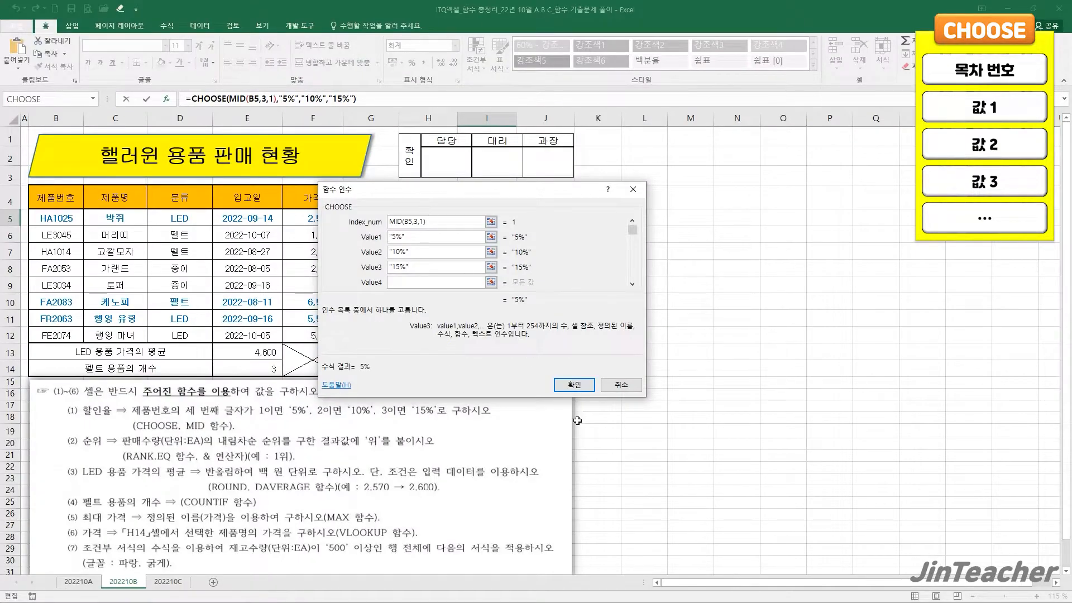
pyautogui.click(574, 385)
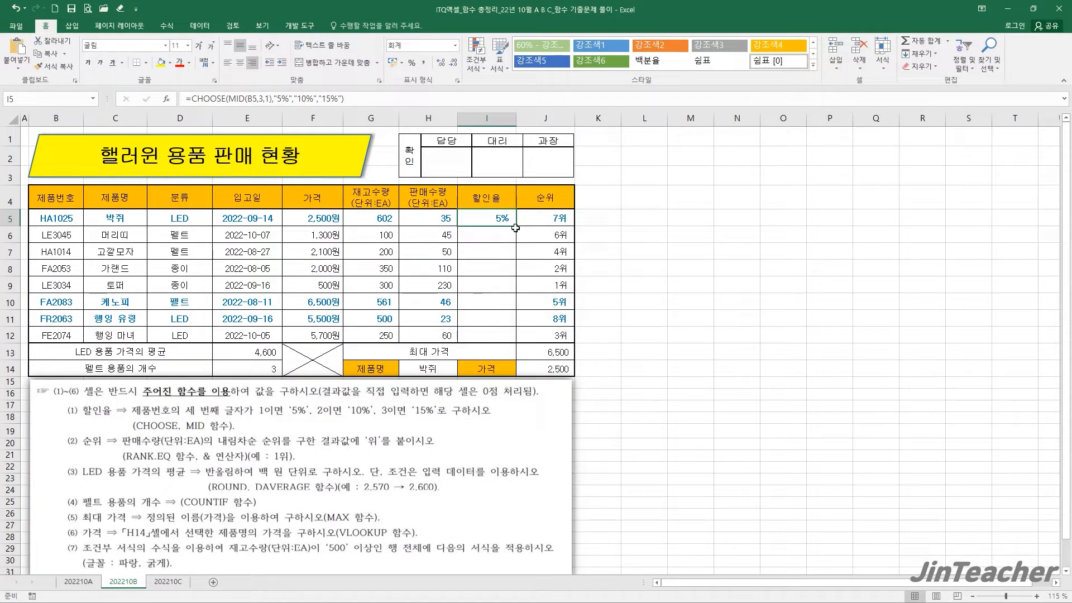
# Fill I5's discount-rate formula down through I12 without copying the cell formatting.
pyautogui.moveTo(516, 227); pyautogui.dragTo(516, 339)
pyautogui.click(533, 356)
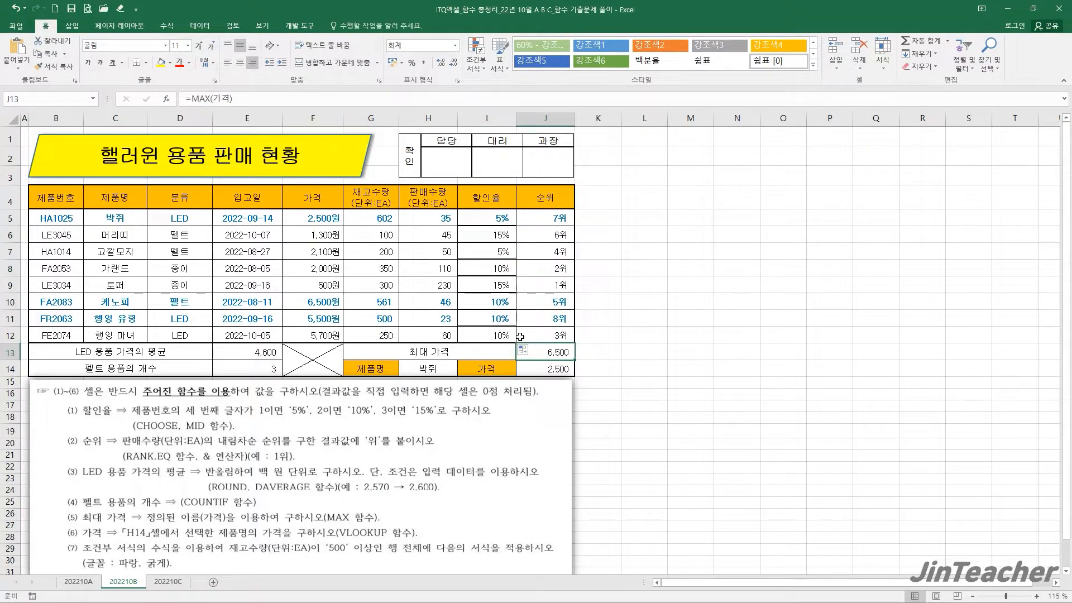
pyautogui.click(524, 351)
pyautogui.click(567, 391)
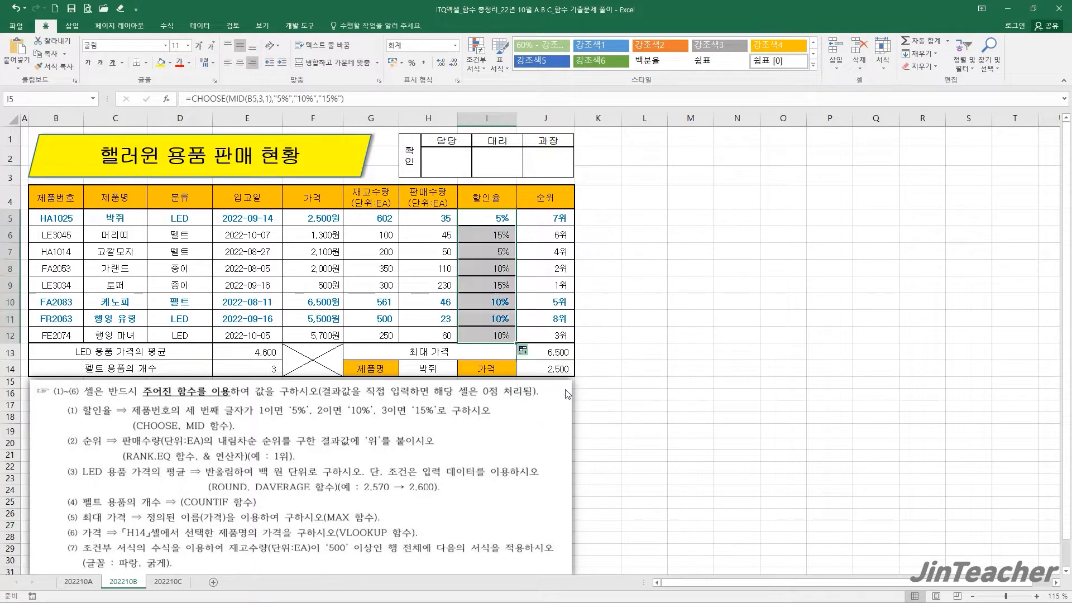
pyautogui.click(764, 433)
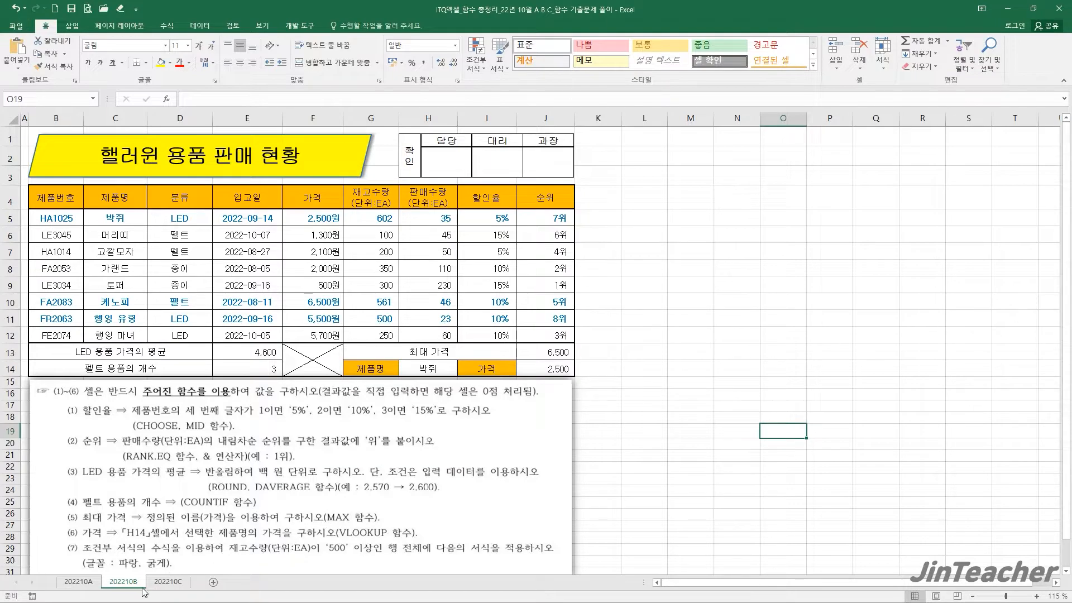
# On sheet 202210C, select B5:J12 and start a new conditional formatting rule that uses a formula.
pyautogui.click(167, 583)
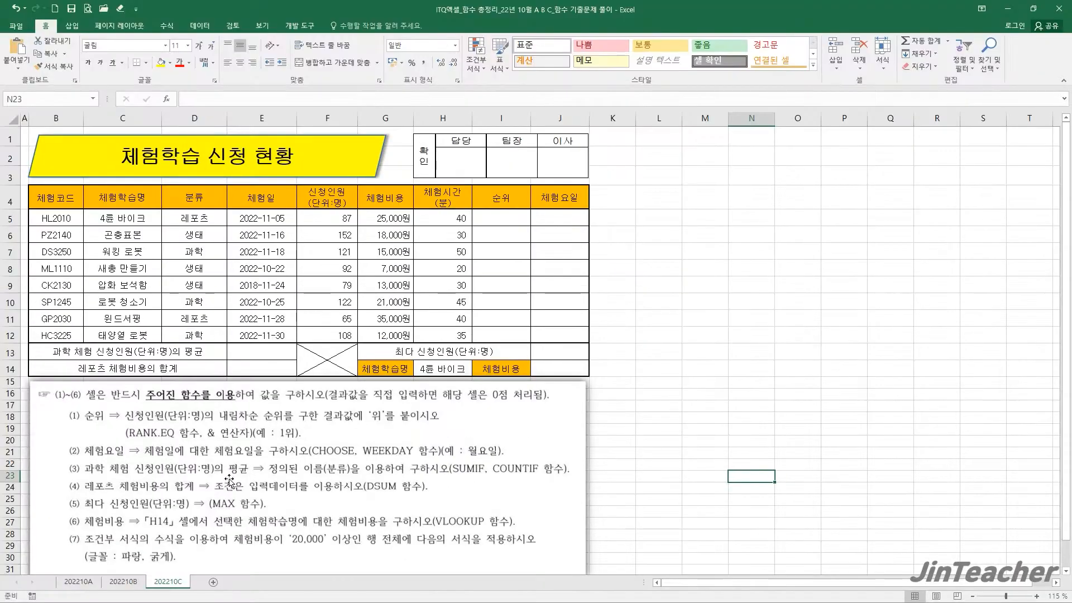
pyautogui.moveTo(64, 223); pyautogui.dragTo(553, 330)
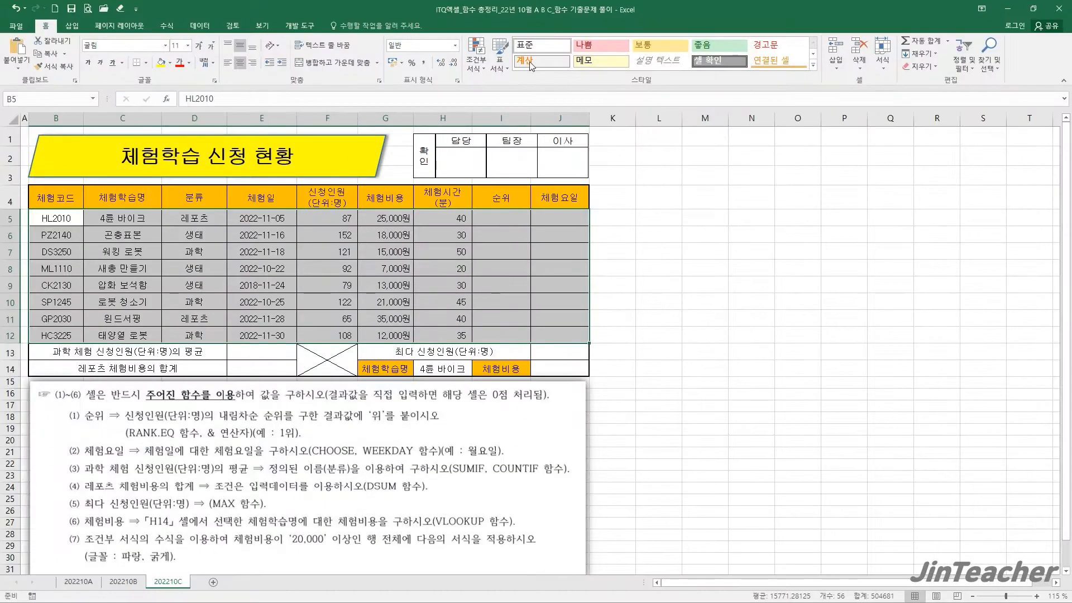
pyautogui.click(476, 55)
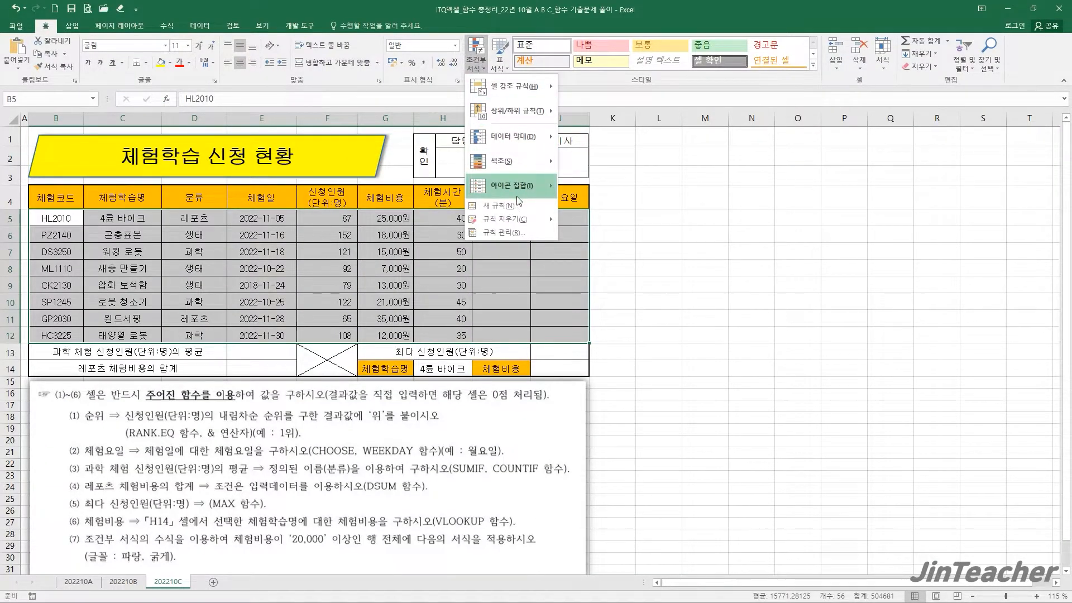
pyautogui.click(505, 206)
pyautogui.click(406, 282)
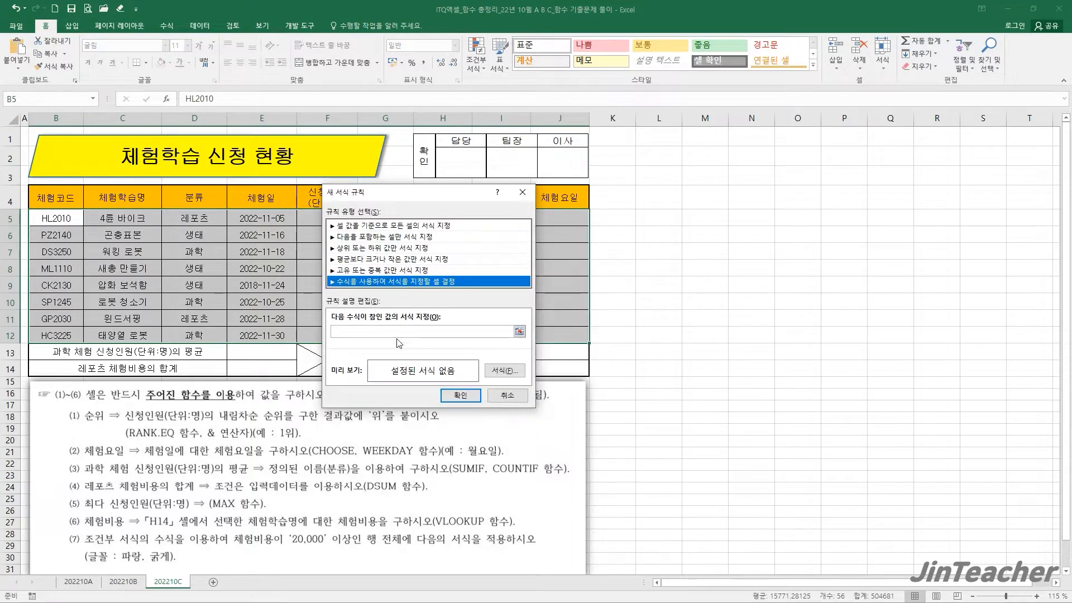
pyautogui.click(393, 331)
pyautogui.moveTo(400, 196); pyautogui.dragTo(516, 109)
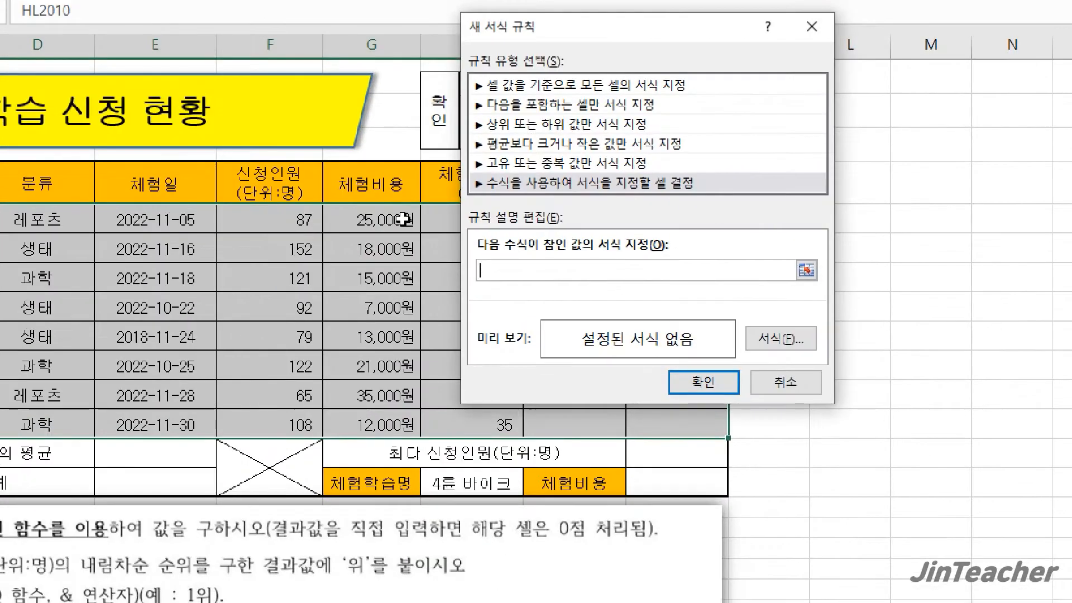
# Set the rule's formula to =$G5>=20000, with only column G locked.
pyautogui.click(403, 218)
pyautogui.press('F4')
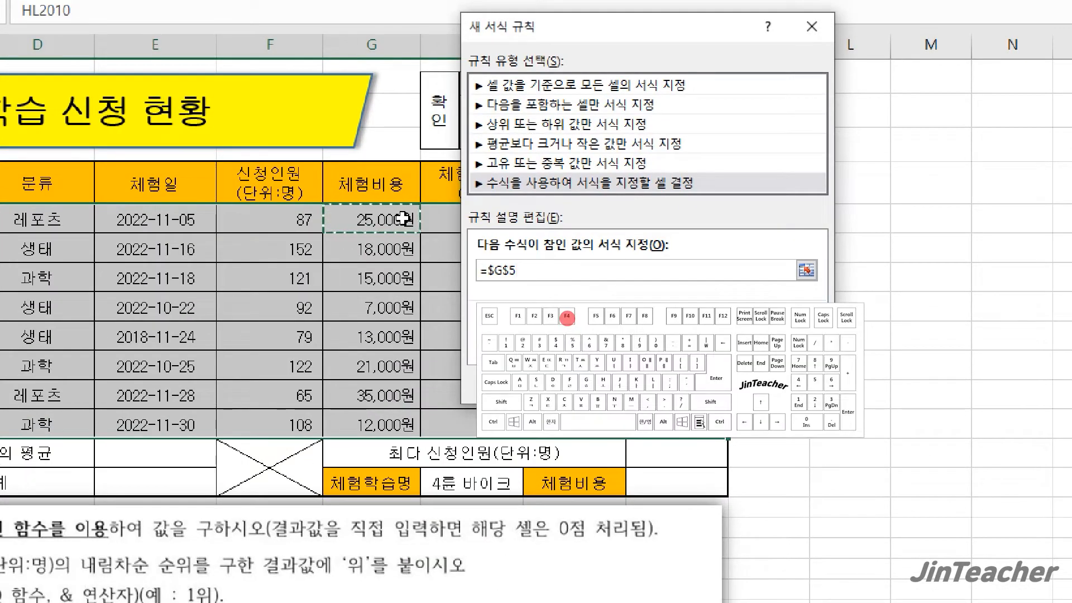
pyautogui.press('F4')
pyautogui.press('F4')
pyautogui.write('>=200')
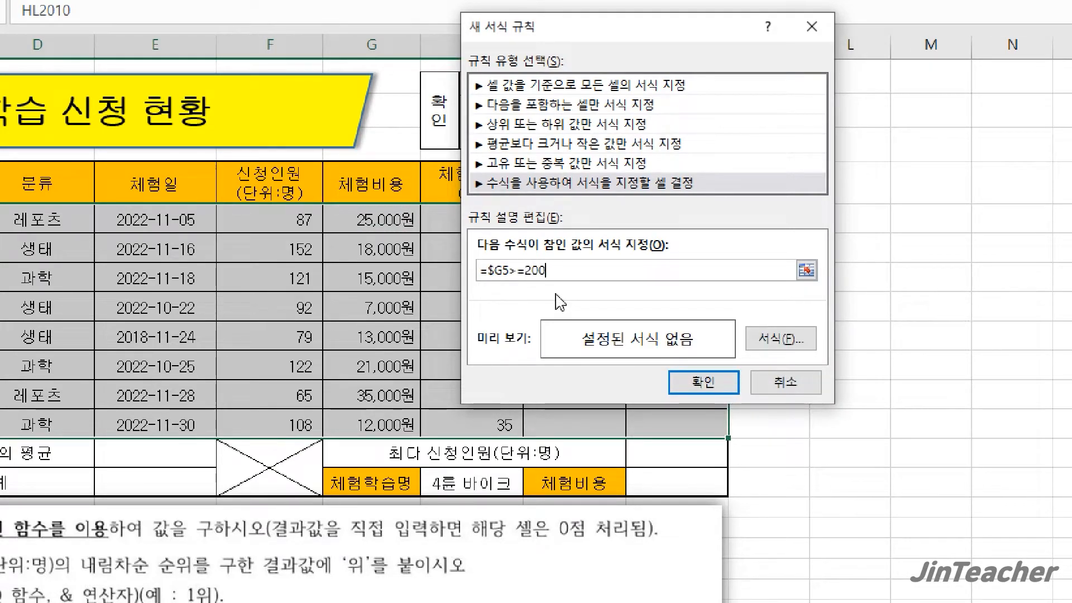
pyautogui.write('00')
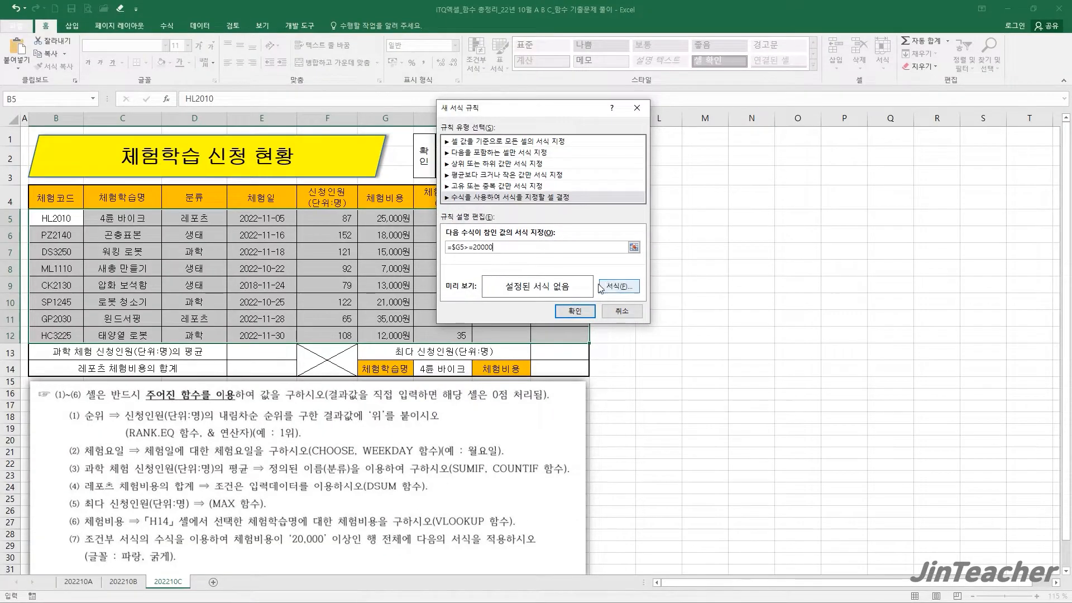
# Set the rule's font to bold (굵게) and standard blue, then apply the conditional formatting rule.
pyautogui.click(613, 287)
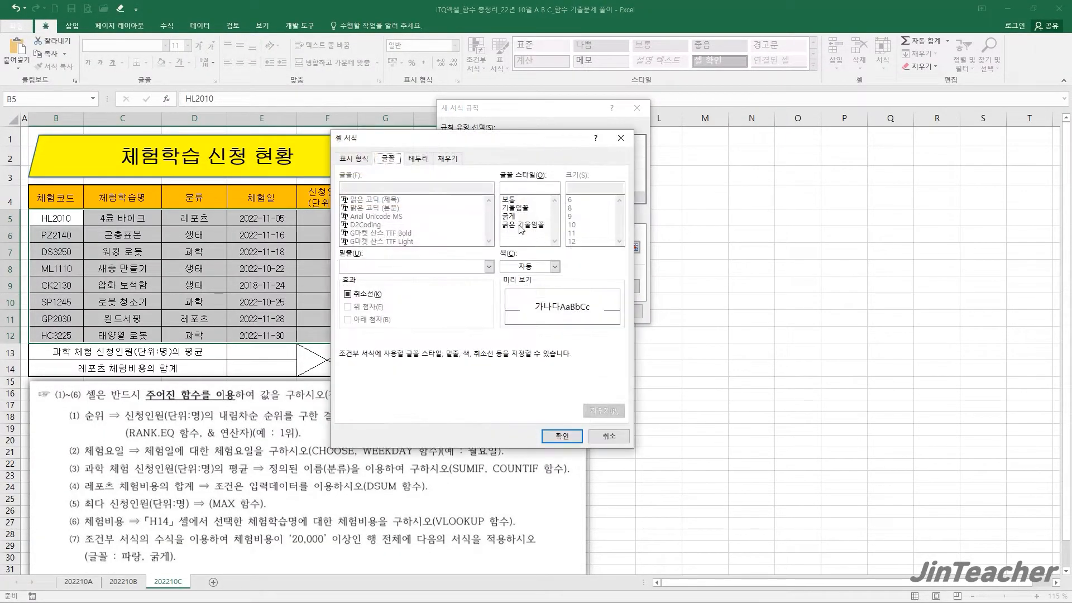
pyautogui.click(509, 216)
pyautogui.click(555, 267)
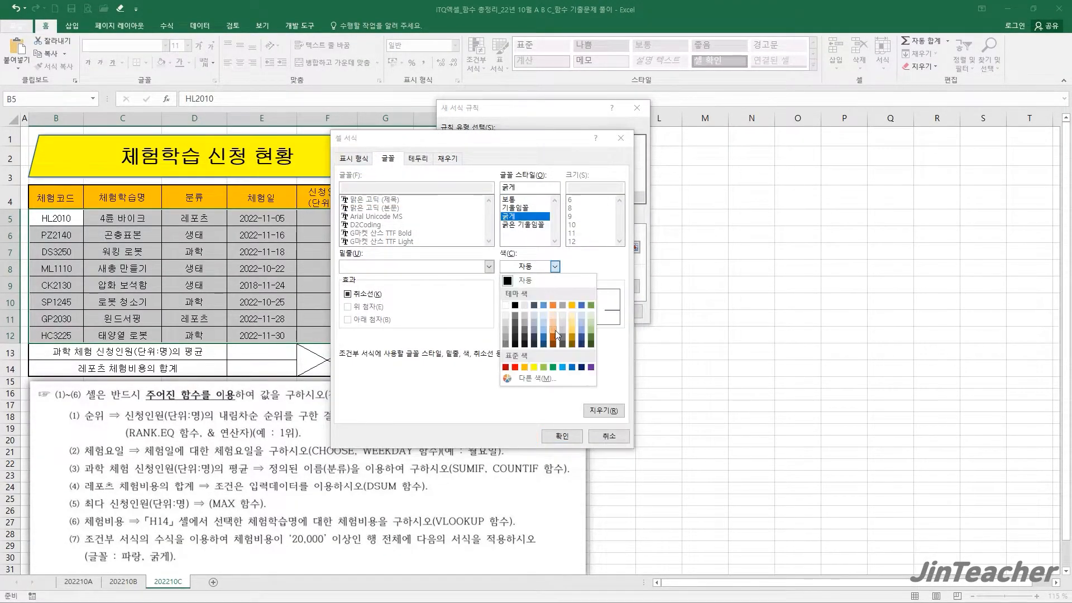
pyautogui.click(572, 367)
pyautogui.click(562, 435)
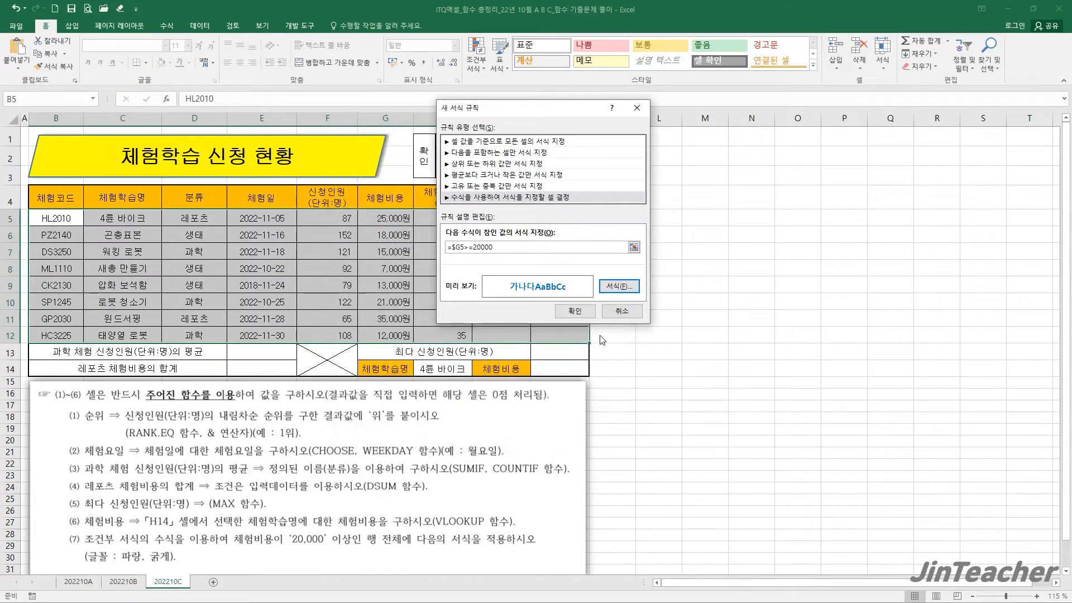
pyautogui.click(575, 312)
pyautogui.click(444, 286)
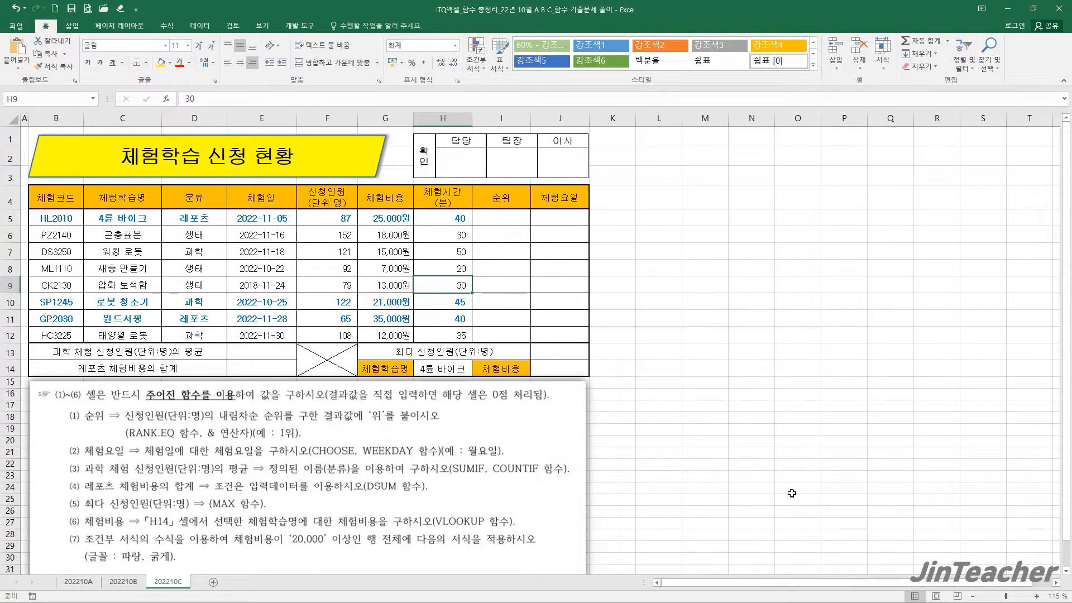
pyautogui.click(1034, 566)
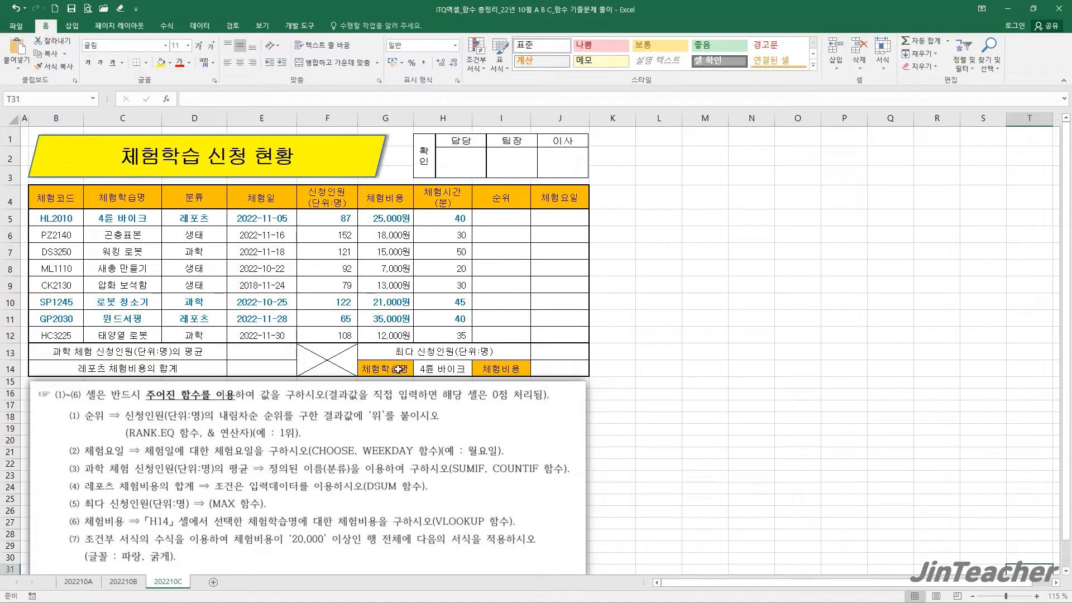
# Insert the VLOOKUP function in J14 for the 체험비용 lookup.
pyautogui.click(396, 368)
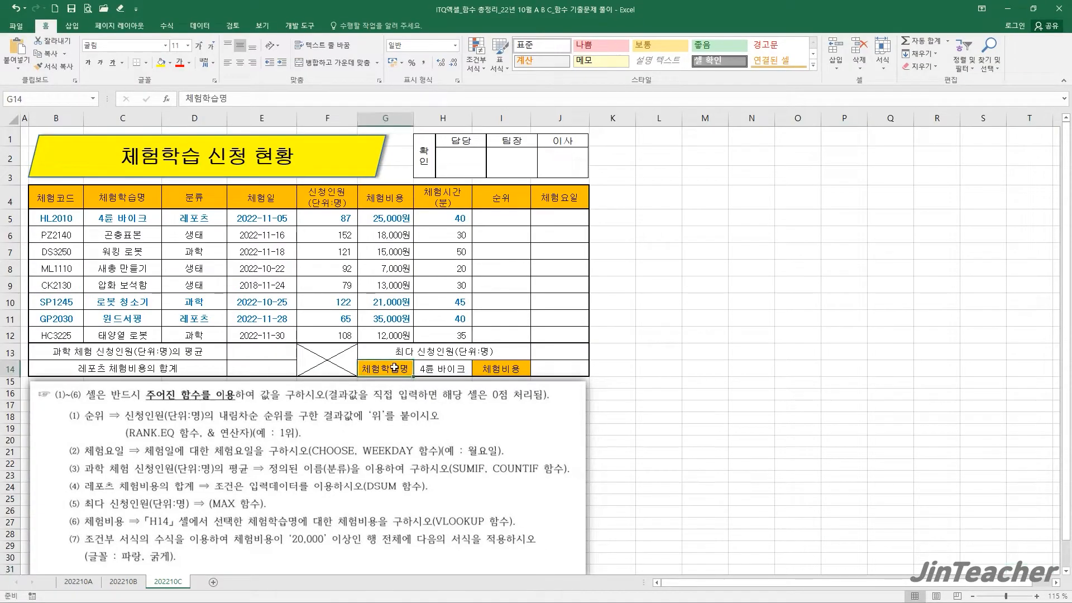
pyautogui.moveTo(137, 212); pyautogui.dragTo(375, 337)
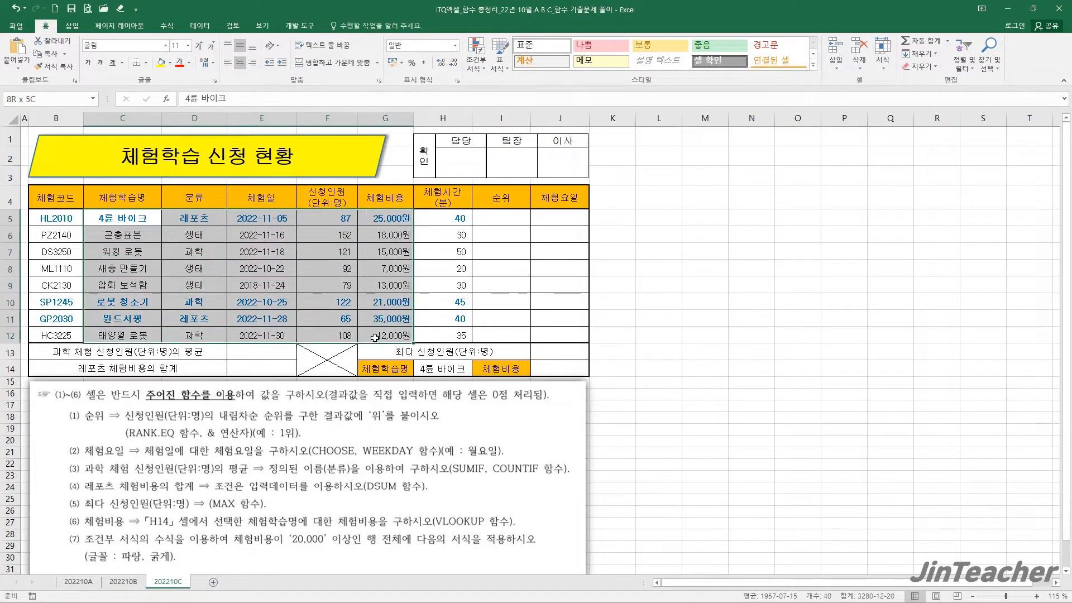
pyautogui.click(537, 370)
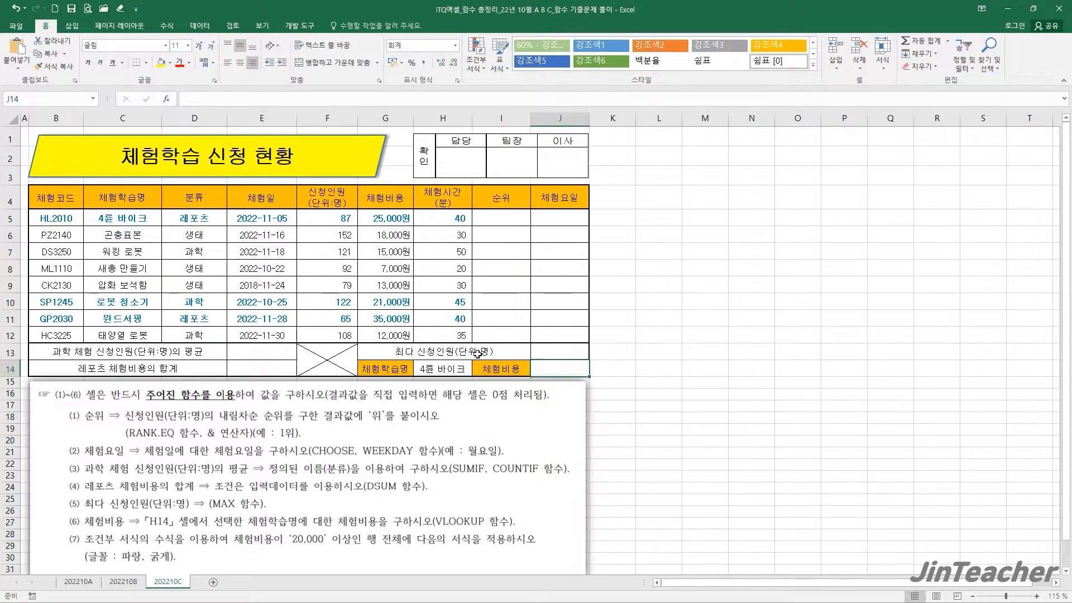
pyautogui.click(167, 99)
pyautogui.click(523, 215)
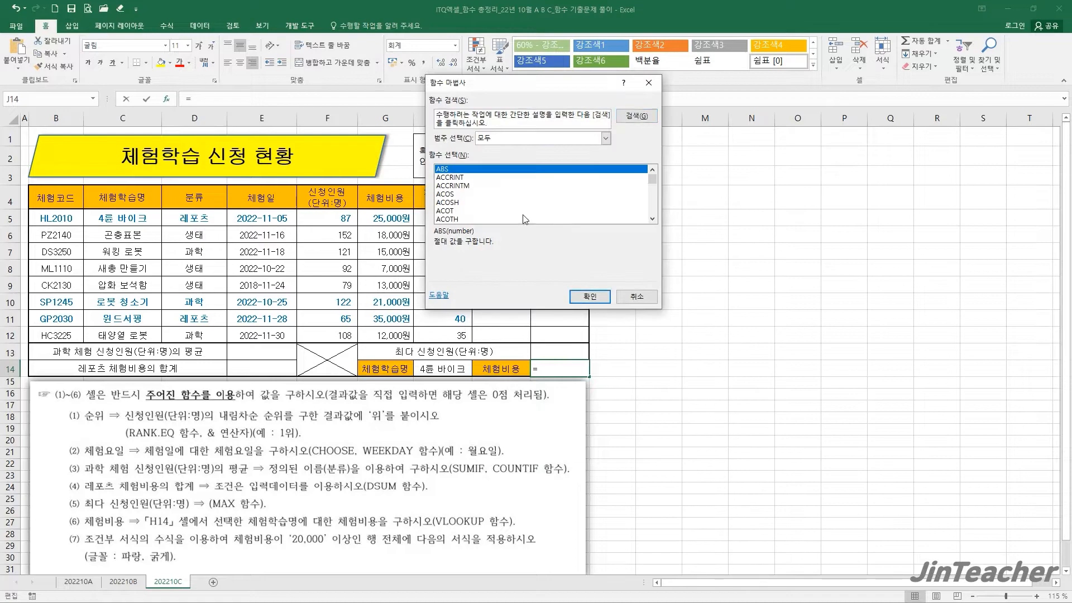
pyautogui.press('v')
pyautogui.scroll(-2, 523, 215)
pyautogui.scroll(-2, 523, 219)
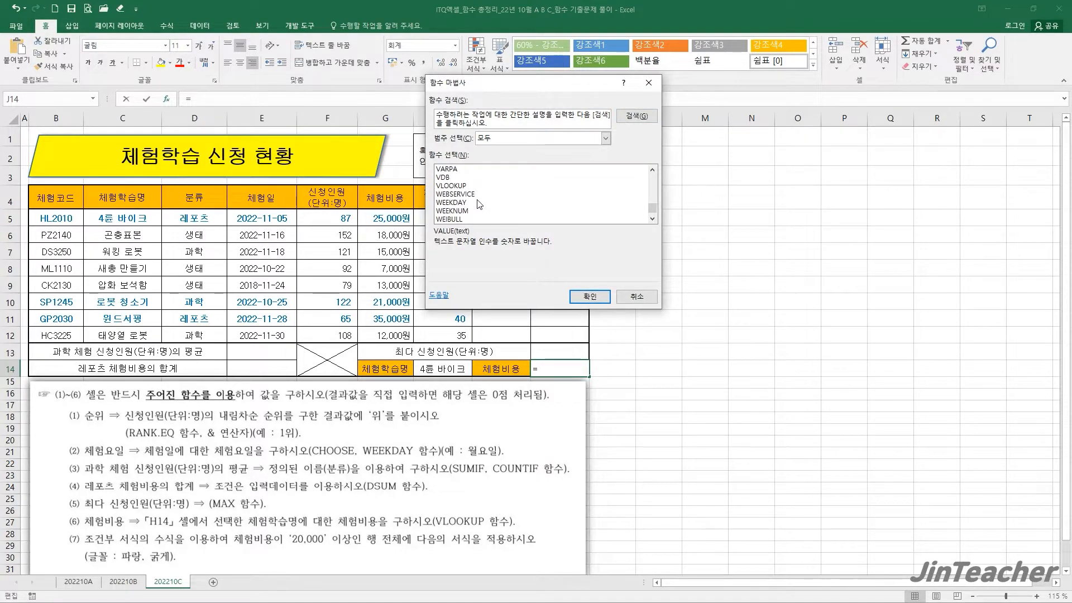
pyautogui.doubleClick(477, 190)
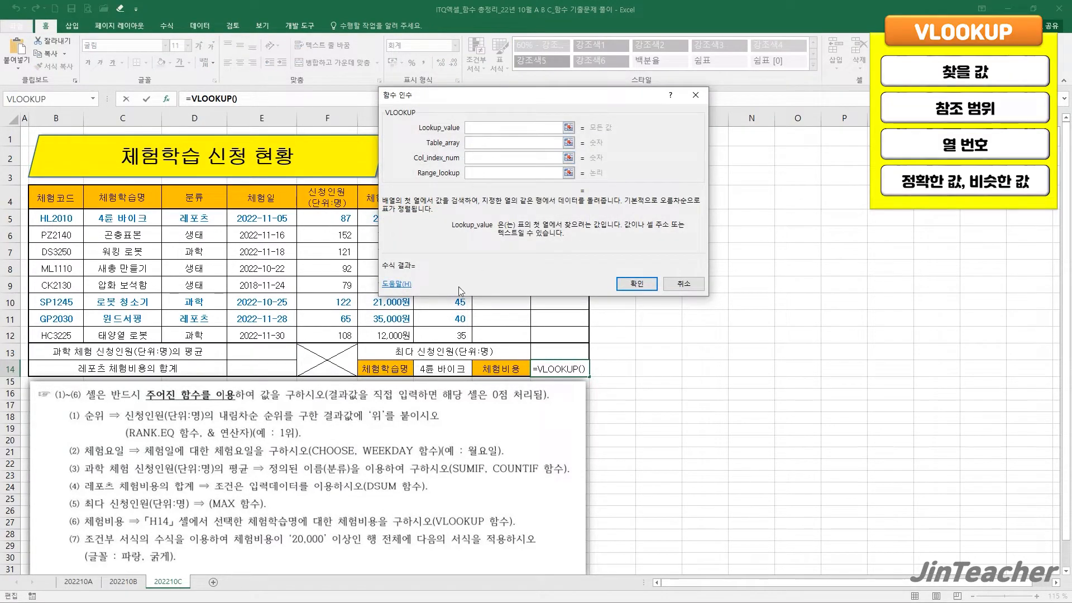
# Set VLOOKUP's Lookup_value to H14, Table_array to C5:G12, Col_index_num to 5 and Range_lookup to 0, and accept the formula.
pyautogui.click(444, 371)
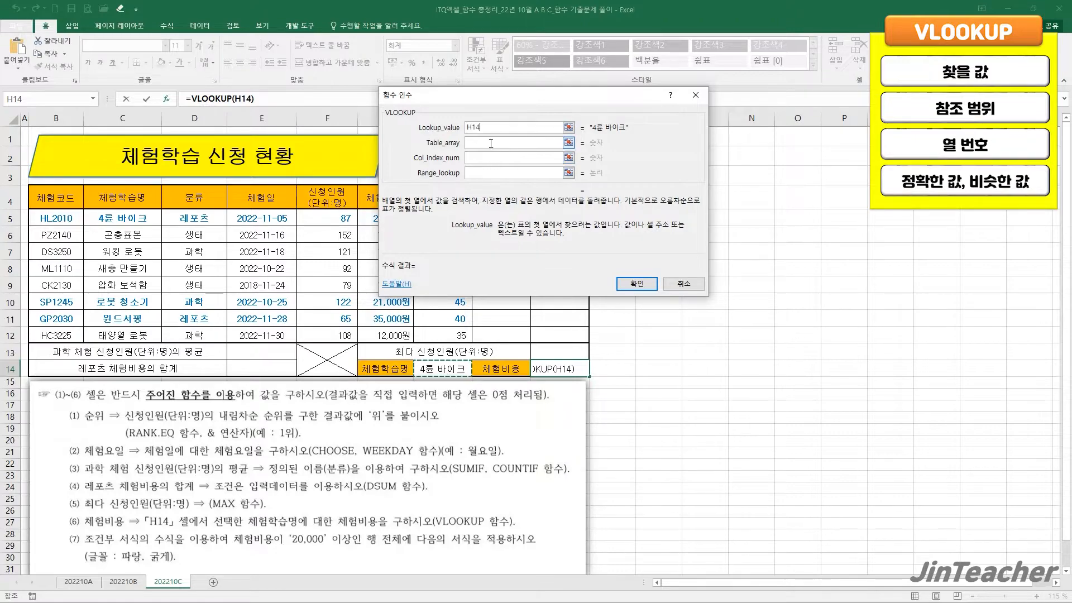
pyautogui.press('Tab')
pyautogui.moveTo(144, 215); pyautogui.dragTo(374, 336)
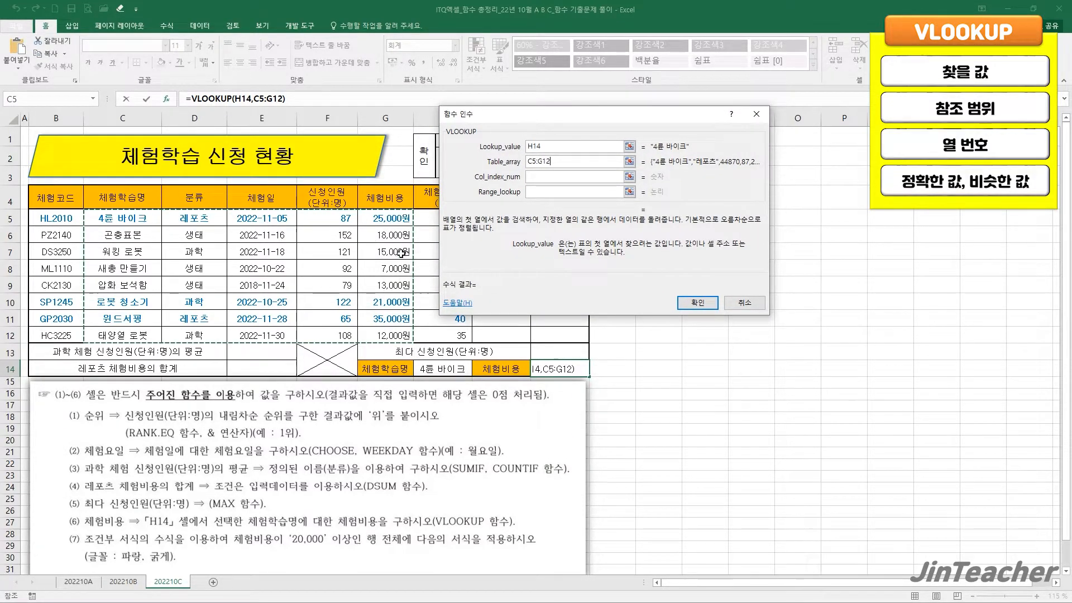
pyautogui.click(552, 177)
pyautogui.write('5')
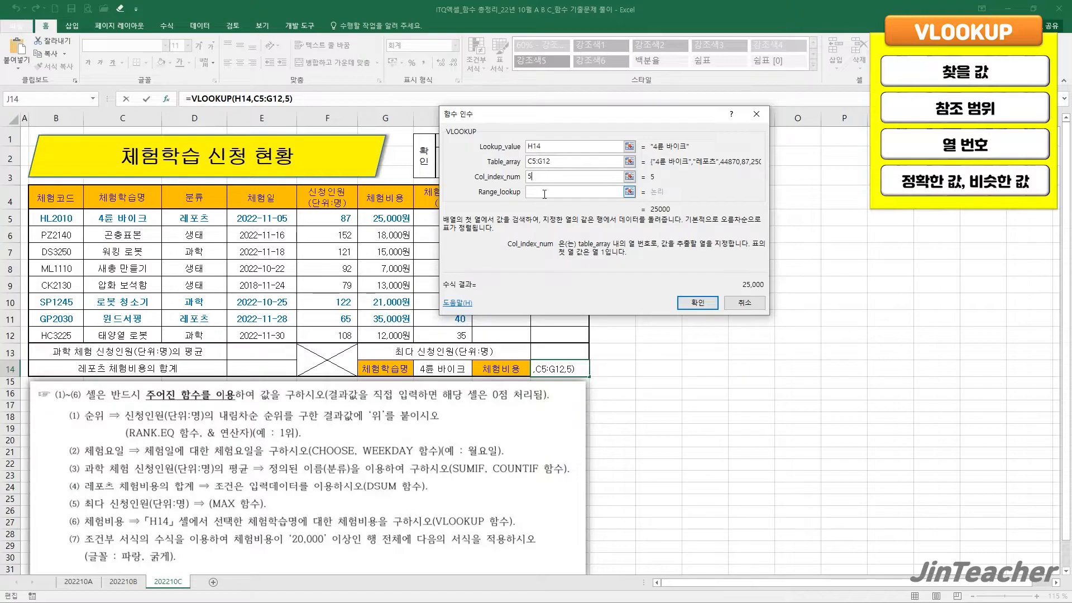
pyautogui.click(545, 192)
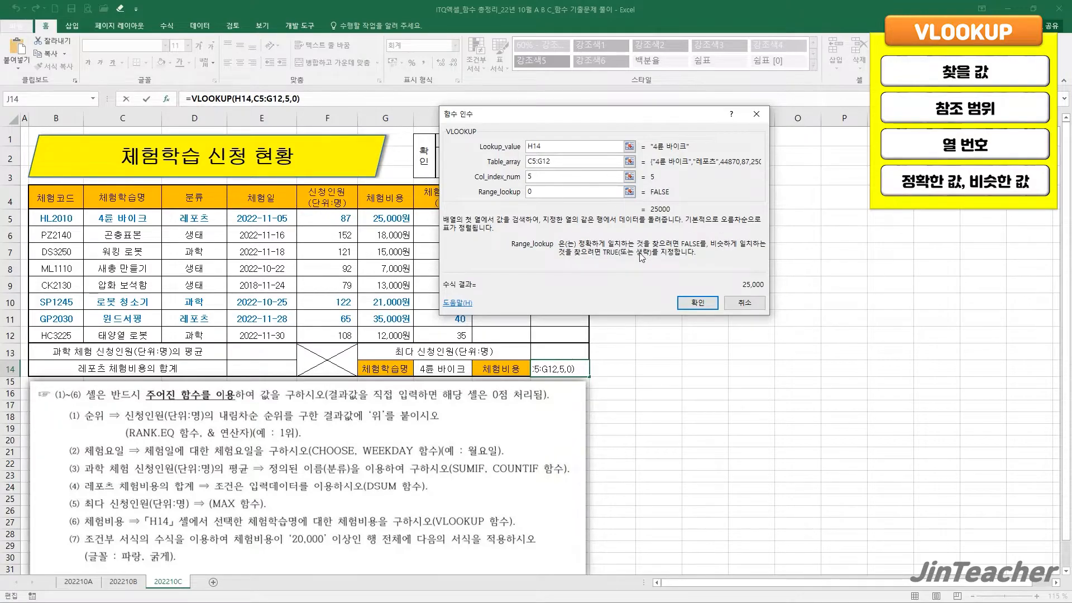
pyautogui.click(697, 303)
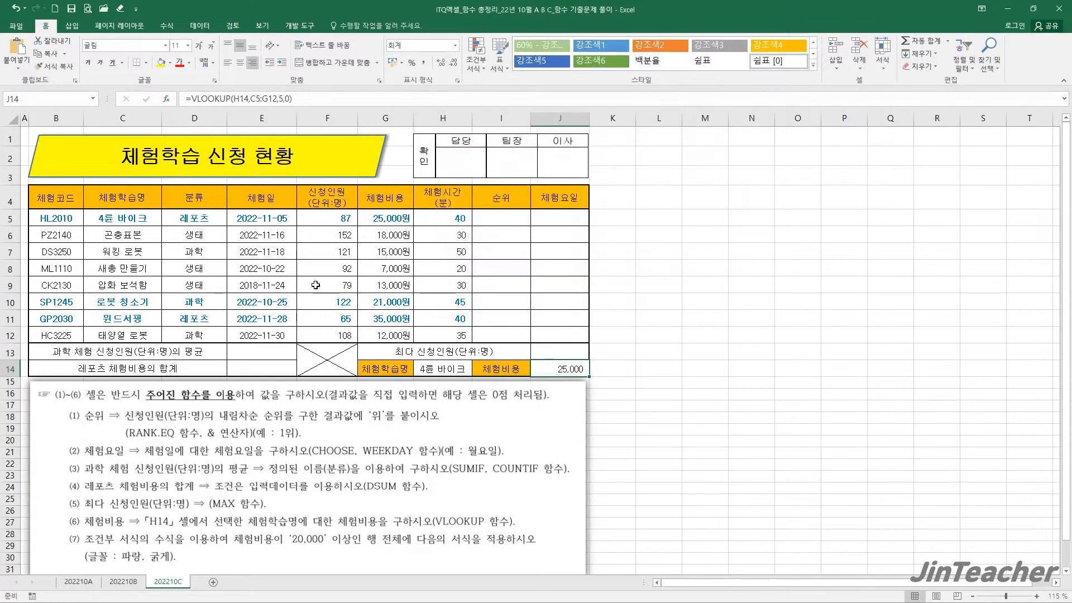
pyautogui.moveTo(147, 219); pyautogui.dragTo(391, 219)
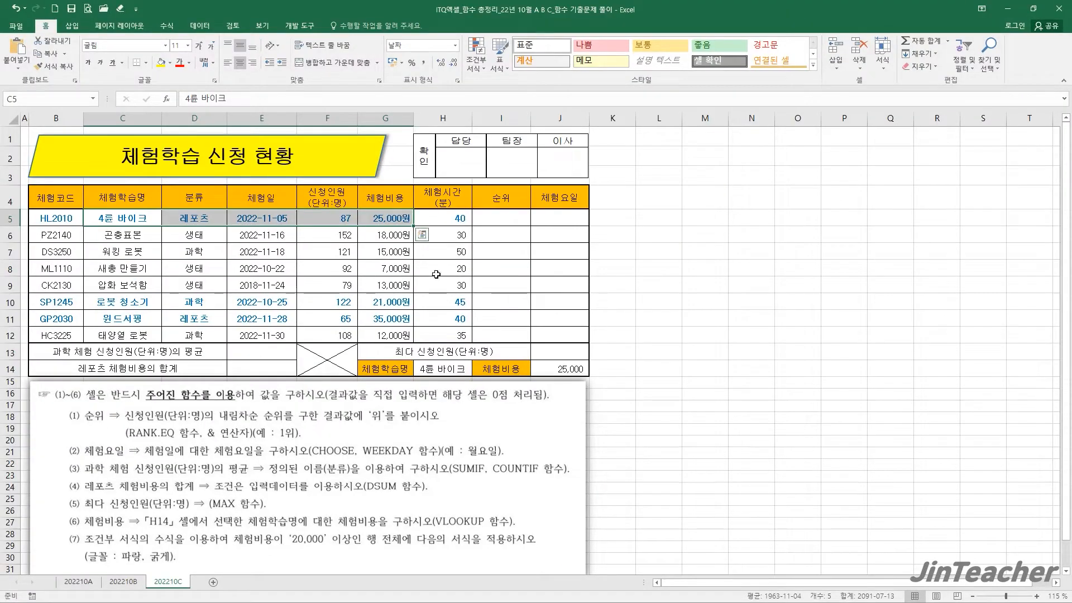
pyautogui.click(708, 77)
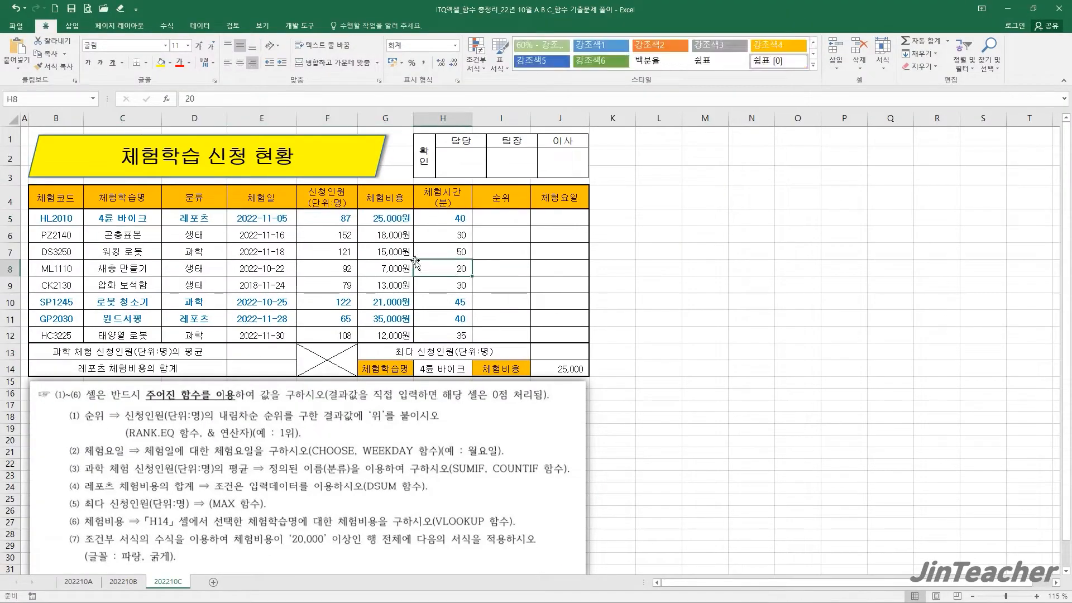
pyautogui.moveTo(336, 220); pyautogui.dragTo(340, 336)
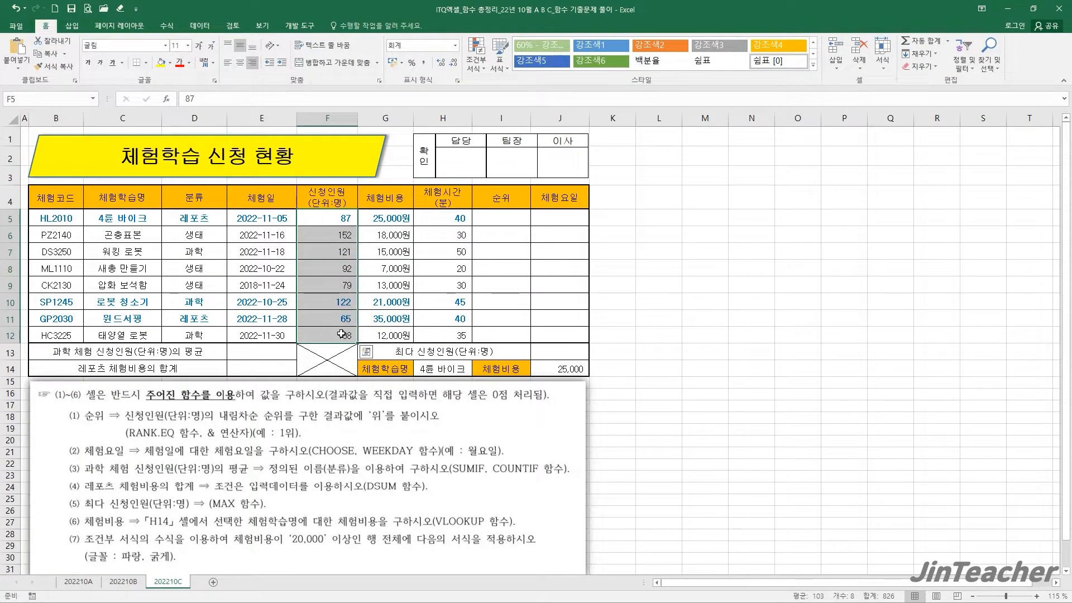
# Enter a MAX function in J13 over the 신청인원 range F5:F12.
pyautogui.click(542, 352)
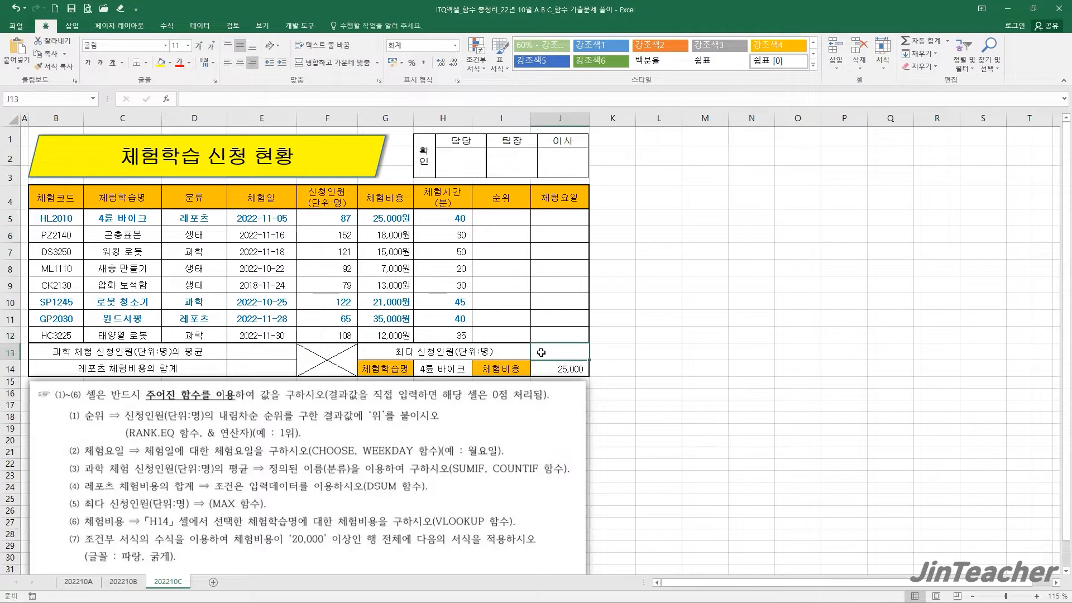
pyautogui.click(167, 99)
pyautogui.click(517, 232)
pyautogui.press('m')
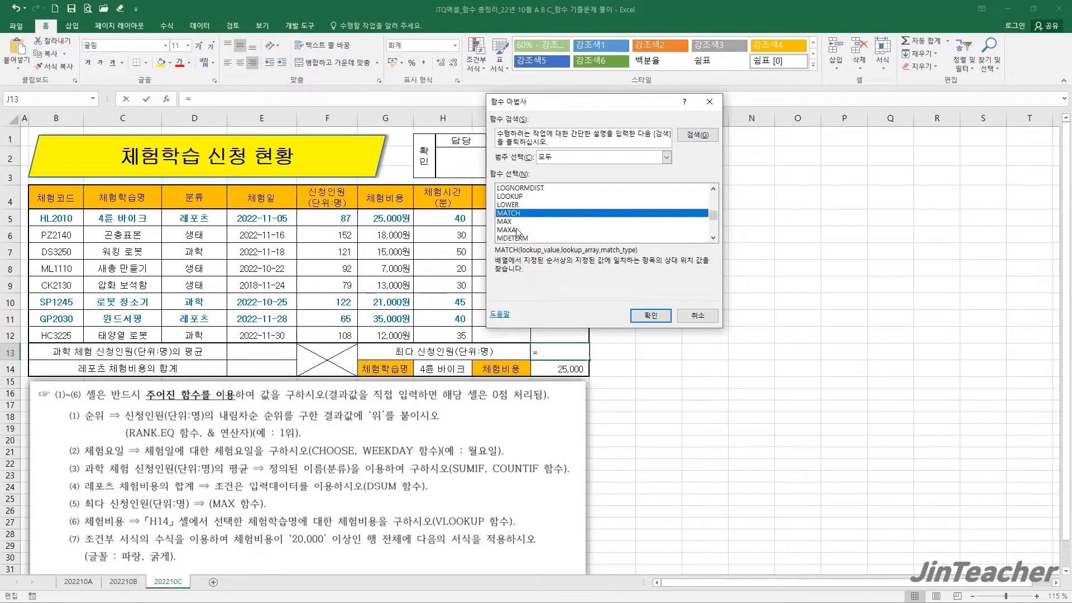
pyautogui.doubleClick(505, 221)
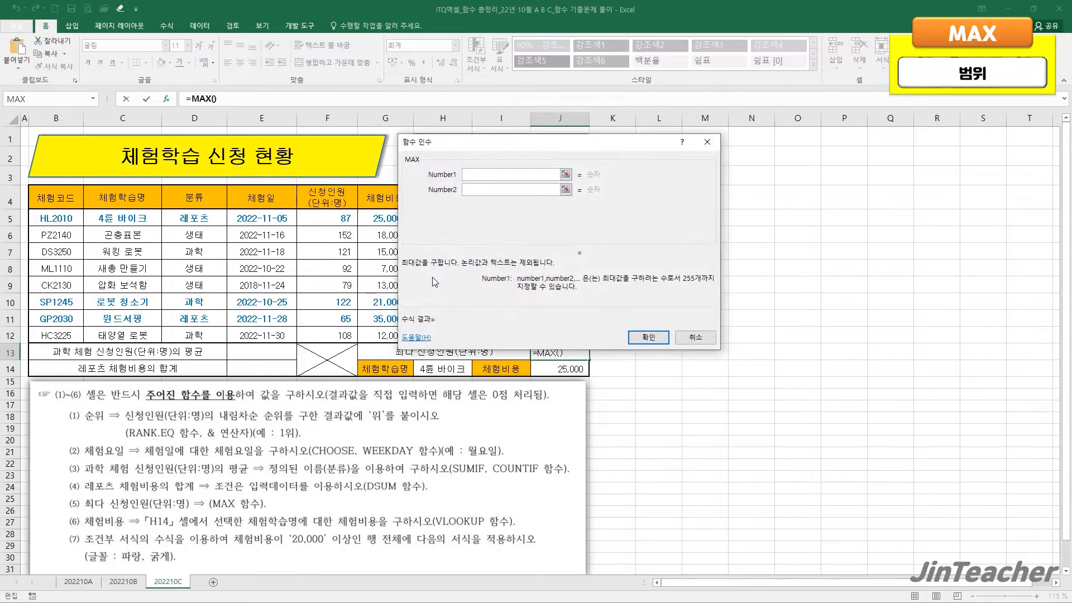
pyautogui.moveTo(338, 222); pyautogui.dragTo(341, 335)
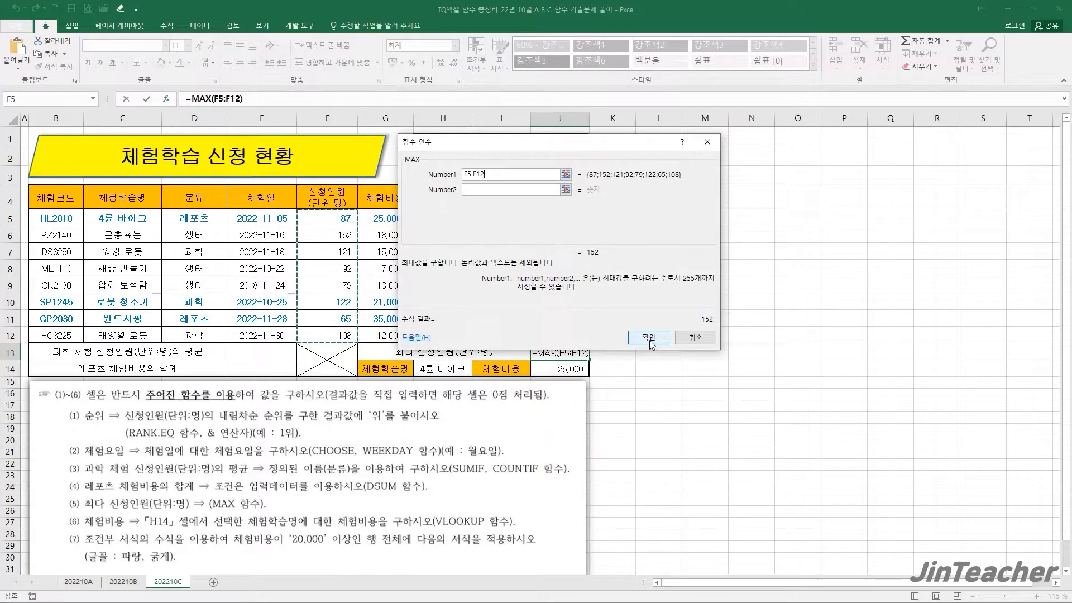
pyautogui.click(649, 338)
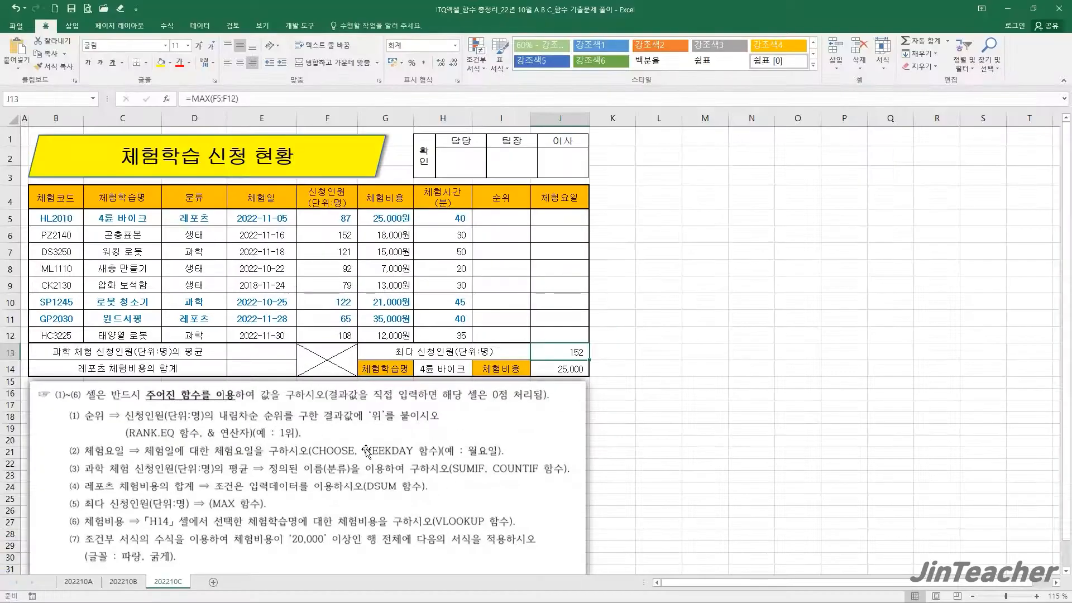
# Insert the DSUM function in E14 for the 레포츠 체험비용 total.
pyautogui.click(286, 367)
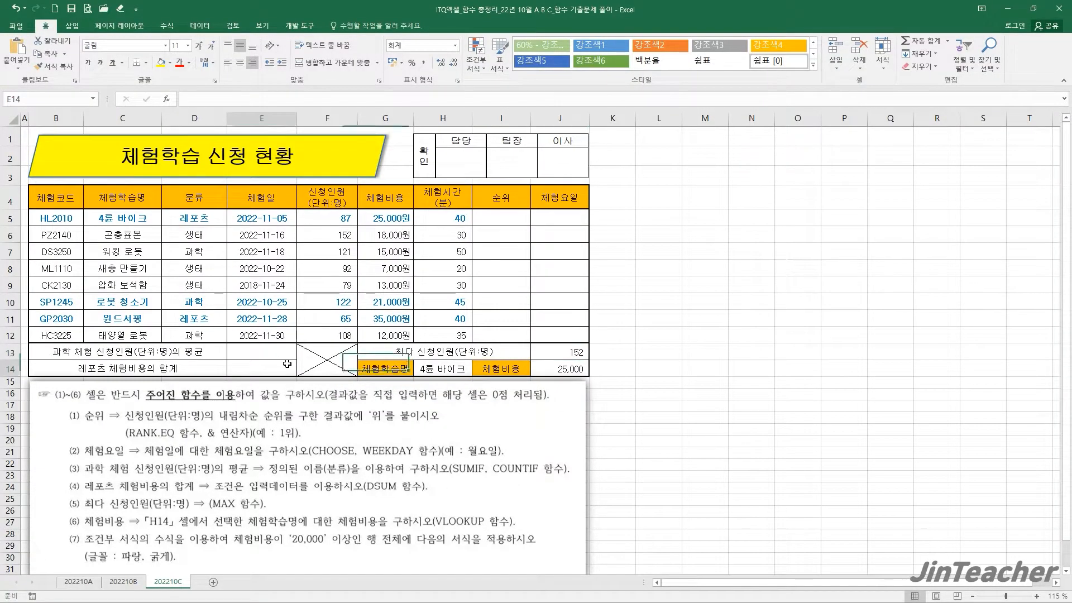
pyautogui.click(208, 204)
pyautogui.moveTo(207, 204); pyautogui.dragTo(381, 337)
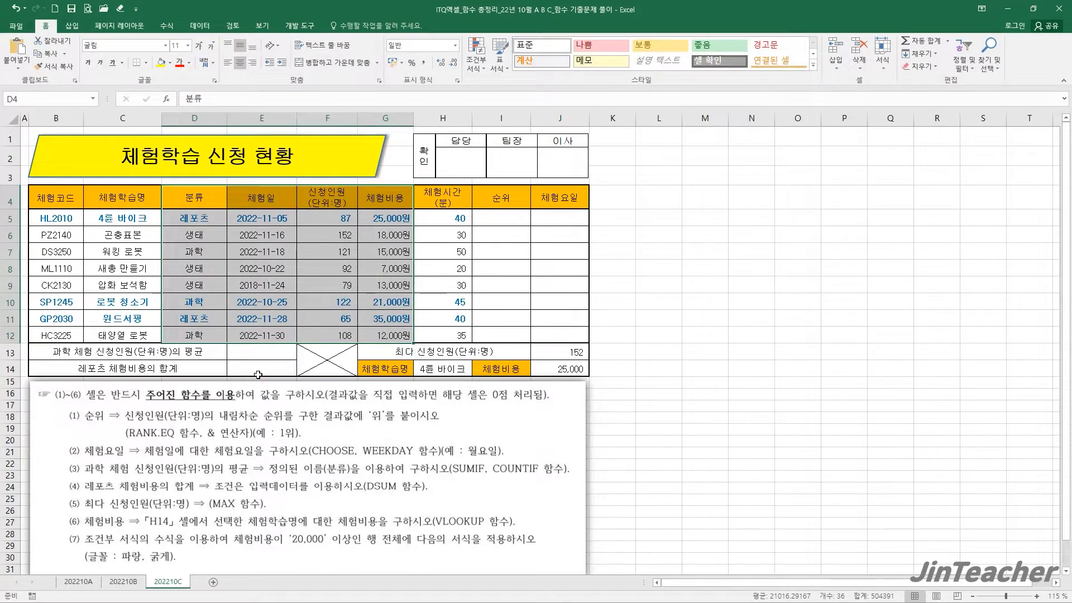
pyautogui.click(282, 371)
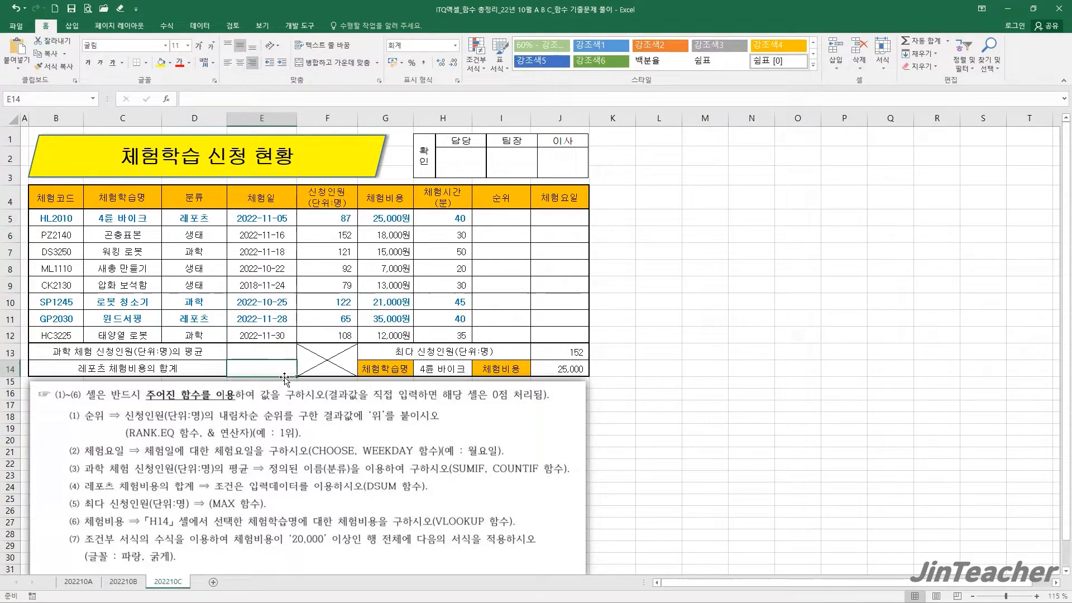
pyautogui.click(166, 100)
pyautogui.click(576, 278)
pyautogui.press('d')
pyautogui.scroll(-5, 575, 279)
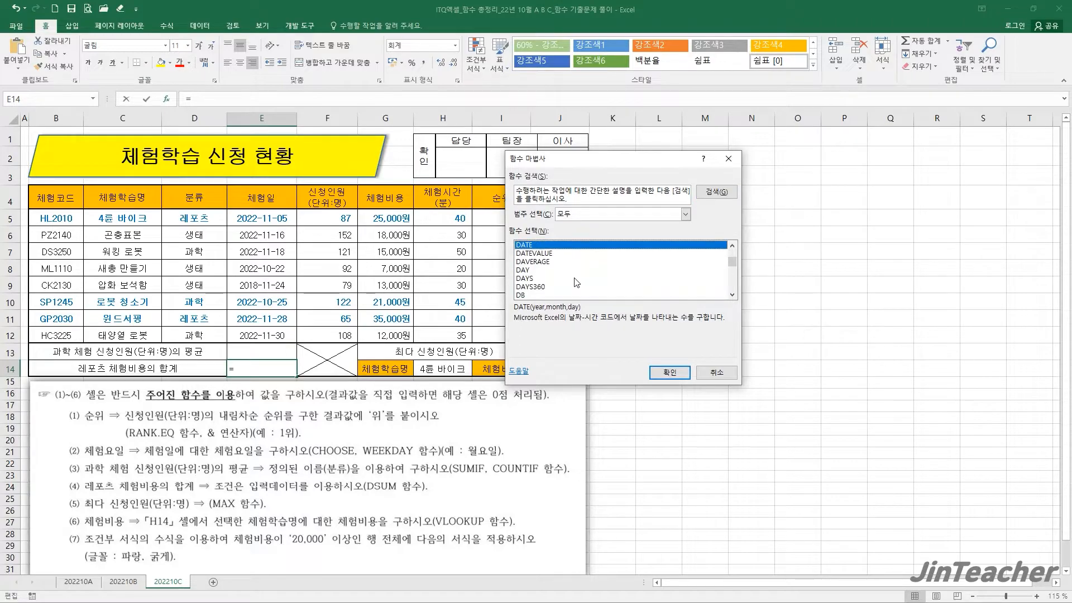
pyautogui.scroll(-4, 575, 282)
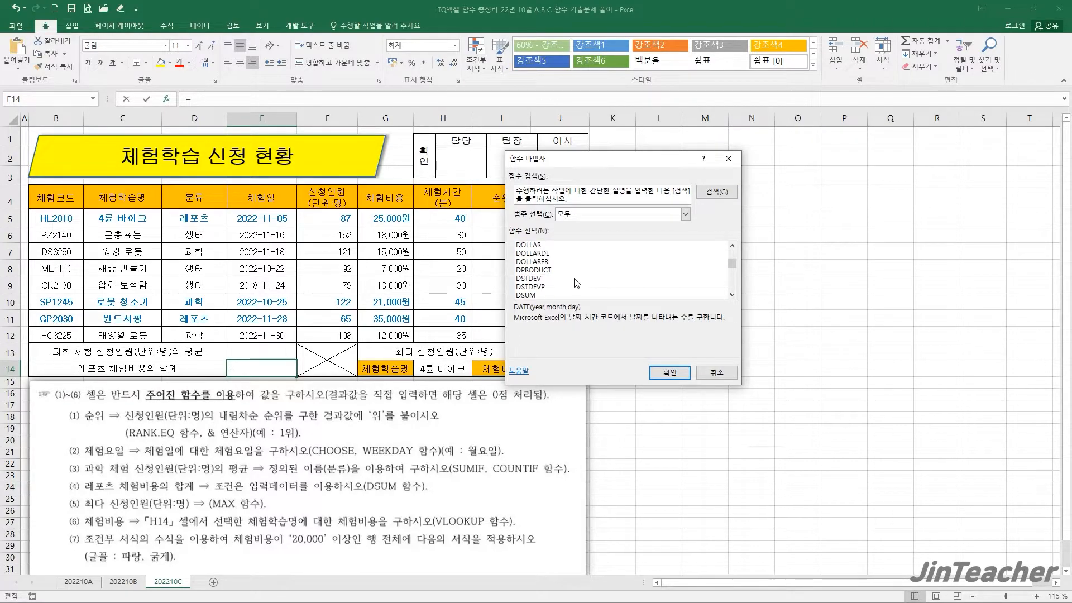
pyautogui.click(539, 271)
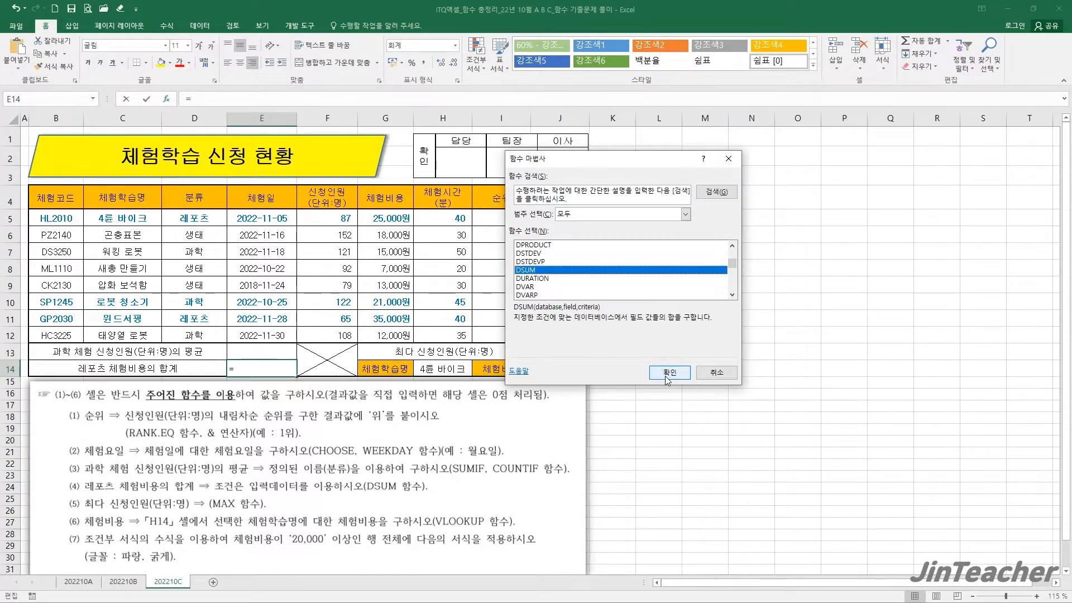
pyautogui.click(657, 371)
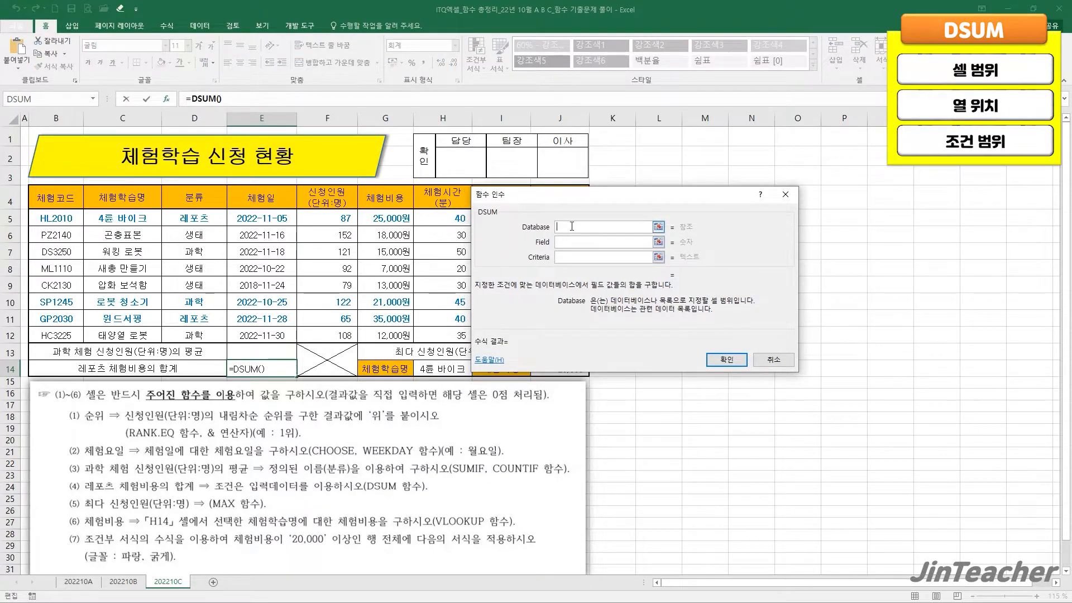
# Set DSUM's Database to D4:G12, Field to 4 and Criteria to D4:D5, and accept the formula.
pyautogui.click(572, 242)
pyautogui.click(573, 256)
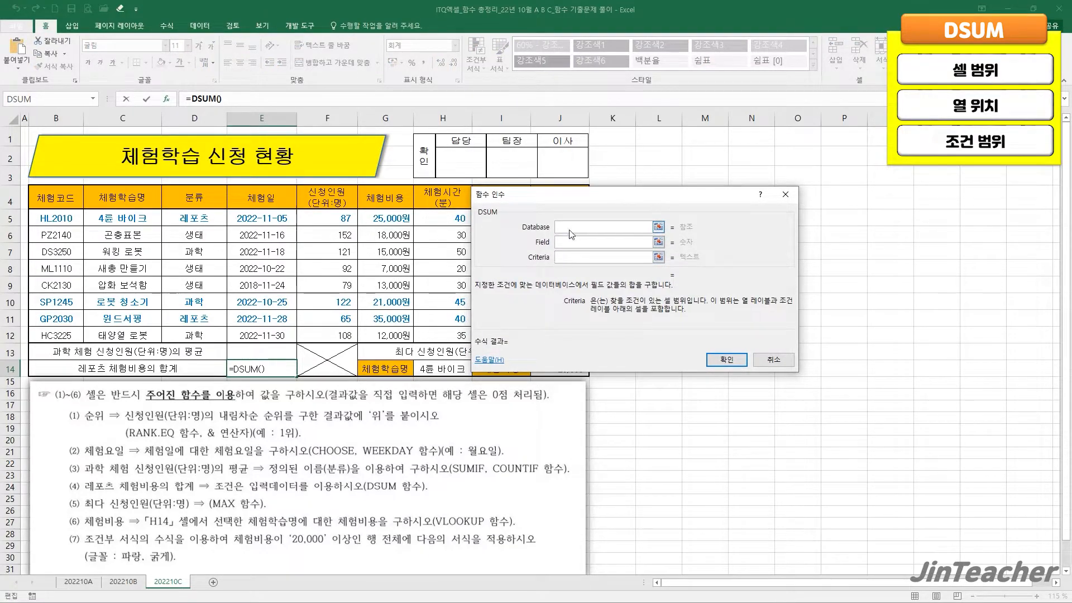
pyautogui.click(570, 228)
pyautogui.moveTo(200, 197); pyautogui.dragTo(405, 335)
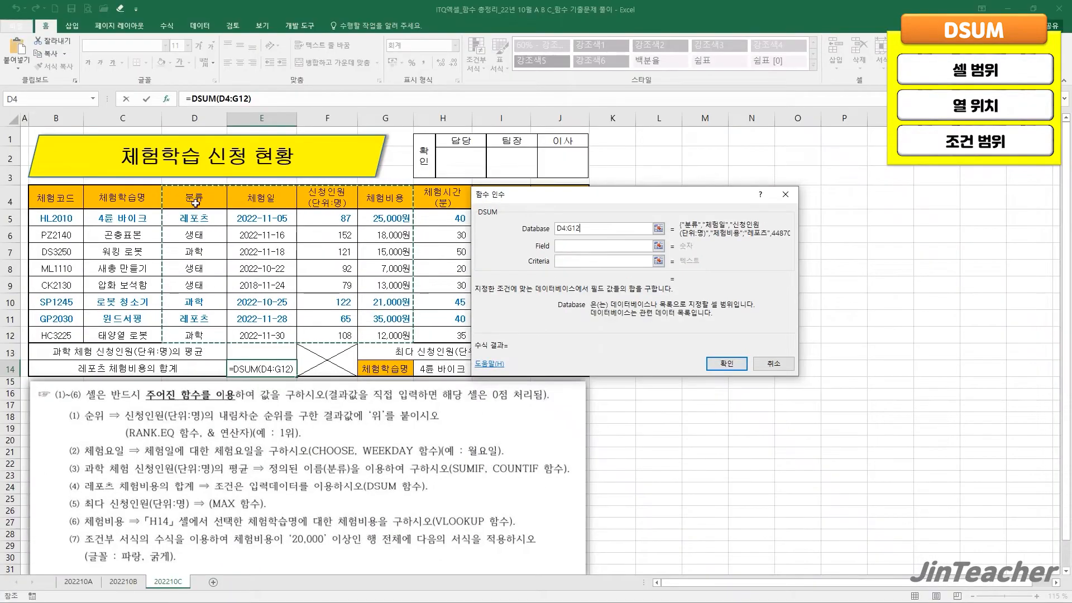
pyautogui.moveTo(195, 203); pyautogui.dragTo(387, 337)
pyautogui.click(555, 248)
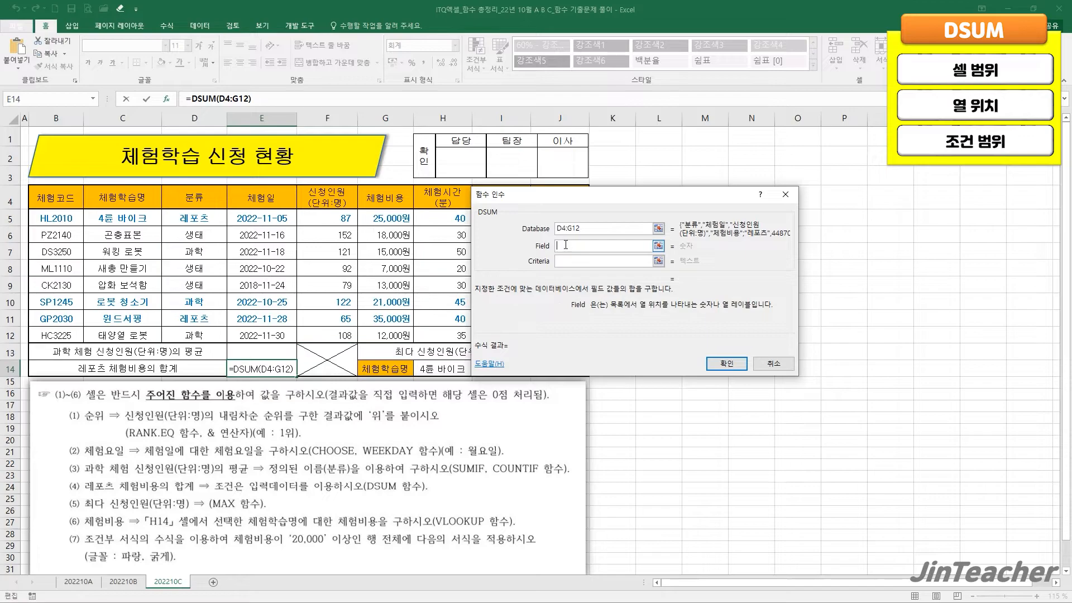
pyautogui.write('4')
pyautogui.click(563, 262)
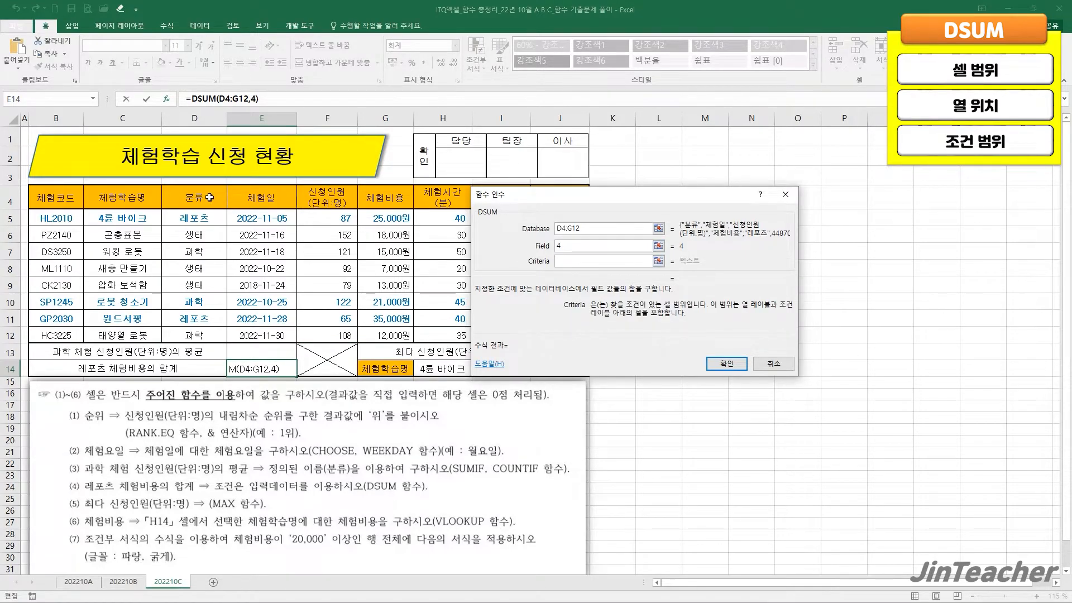
pyautogui.moveTo(210, 197); pyautogui.dragTo(201, 218)
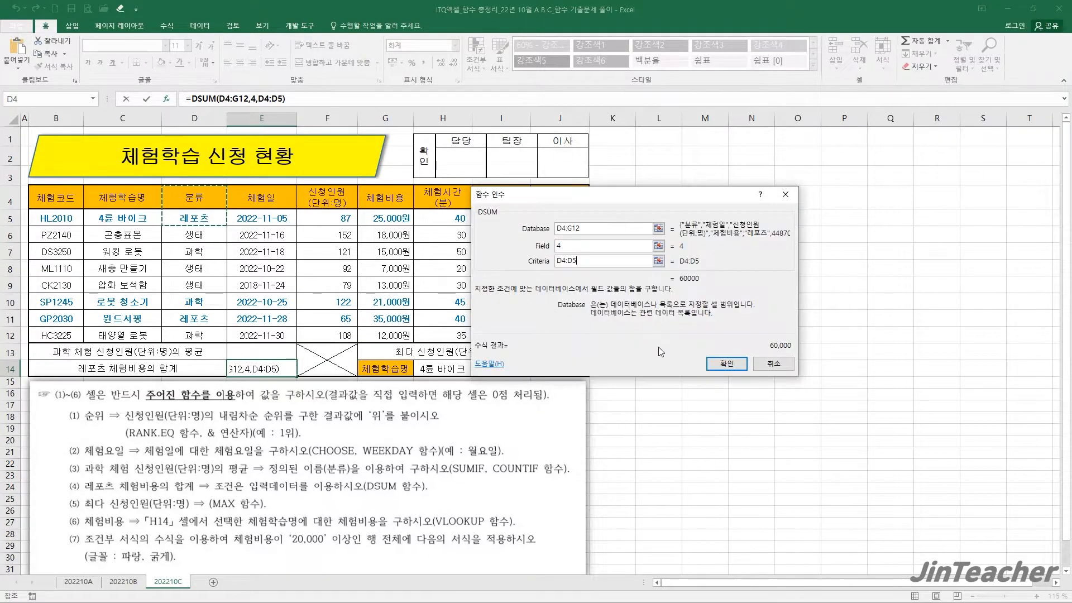
pyautogui.click(719, 365)
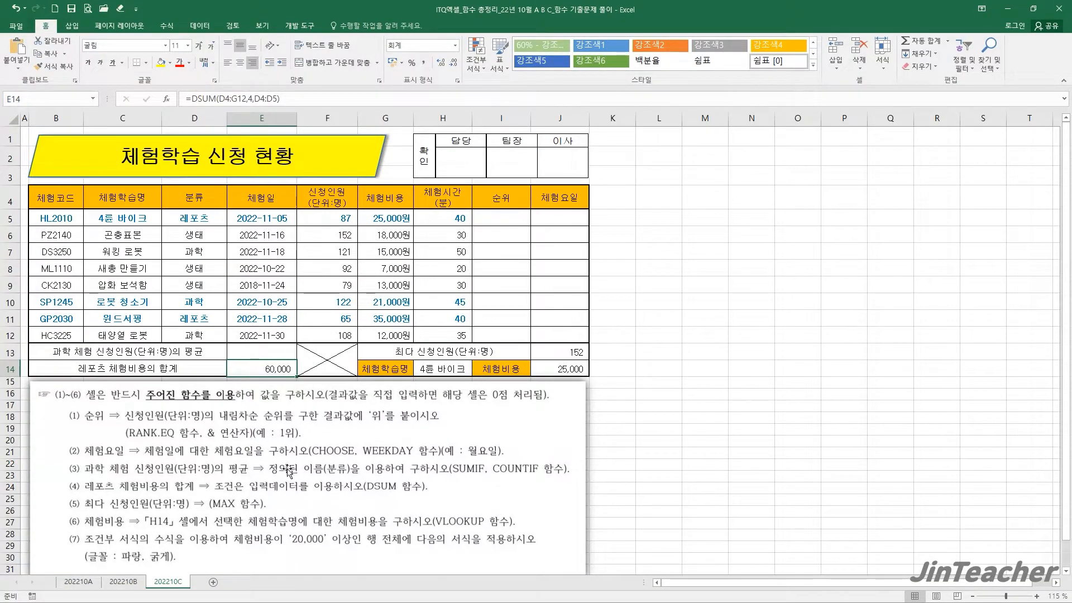
# Insert the SUMIF function in E13 for the 과학 체험 신청인원 average.
pyautogui.click(268, 351)
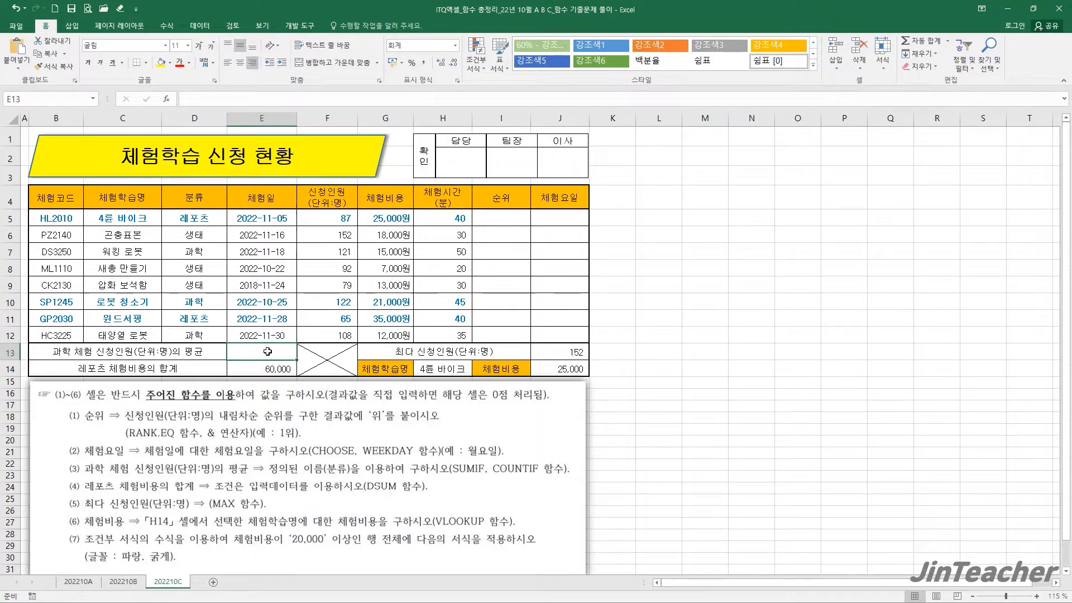
pyautogui.click(170, 98)
pyautogui.click(600, 298)
pyautogui.scroll(-3, 601, 299)
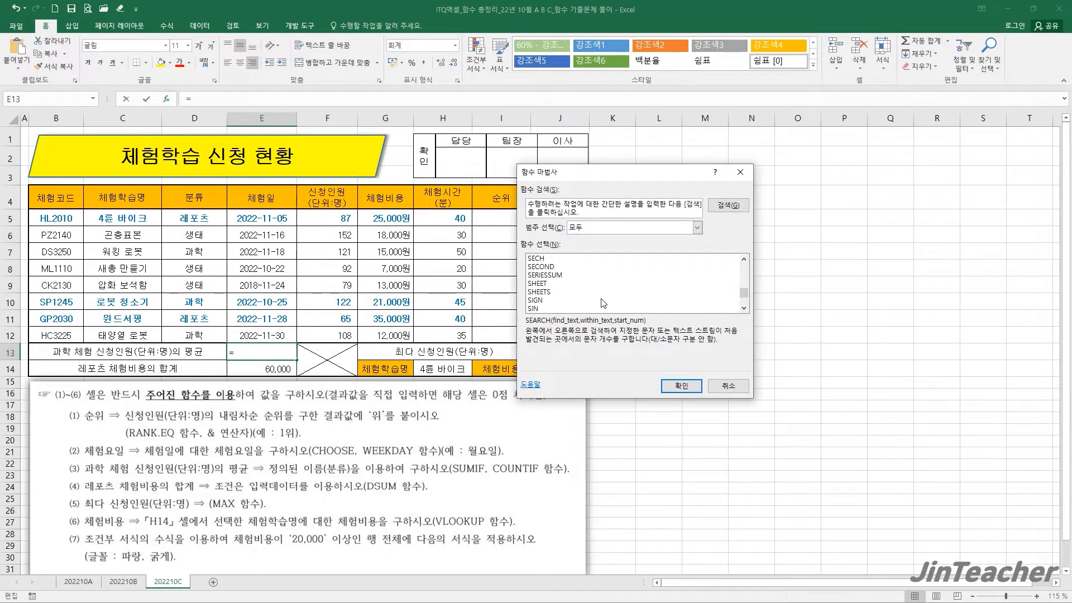
pyautogui.scroll(-7, 601, 298)
pyautogui.click(554, 302)
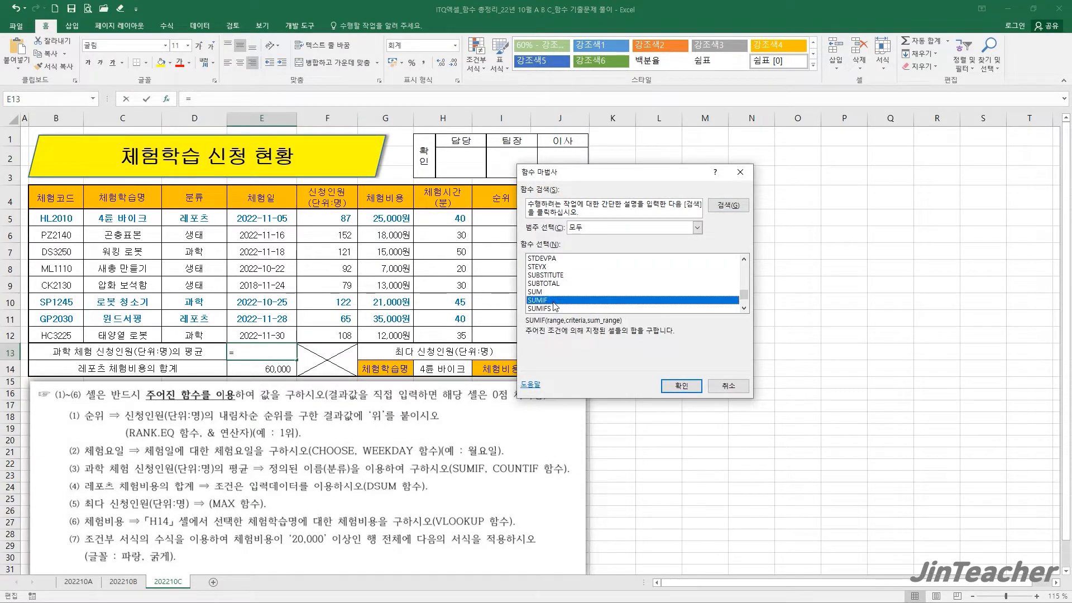
pyautogui.doubleClick(554, 302)
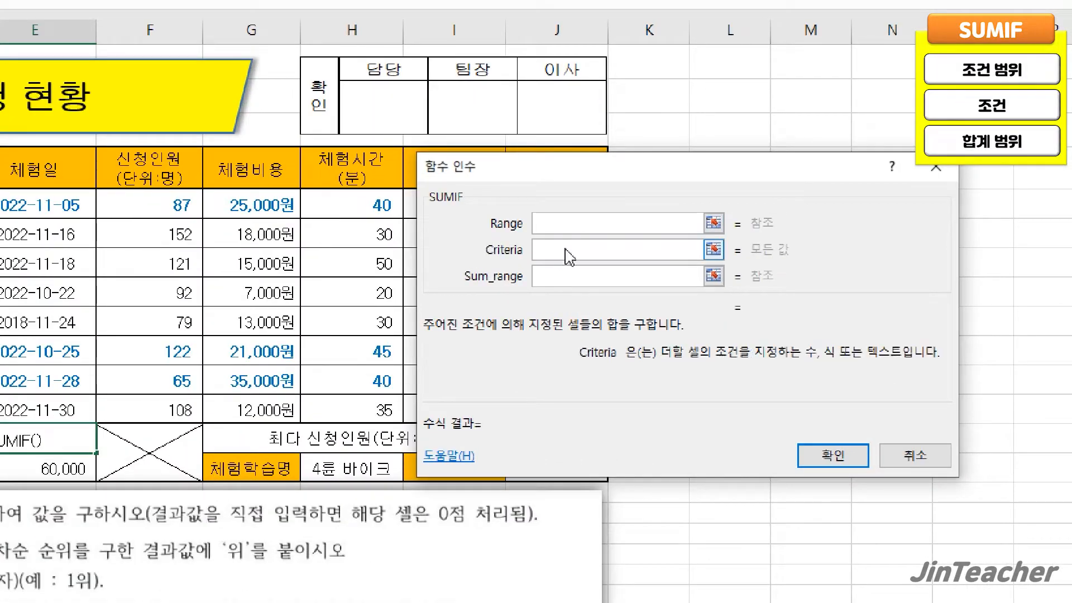
# Set SUMIF's Range to the named range 분류 (D5:D12), Criteria to D7 and Sum_range to F5:F12, and accept the formula.
pyautogui.click(561, 278)
pyautogui.click(579, 224)
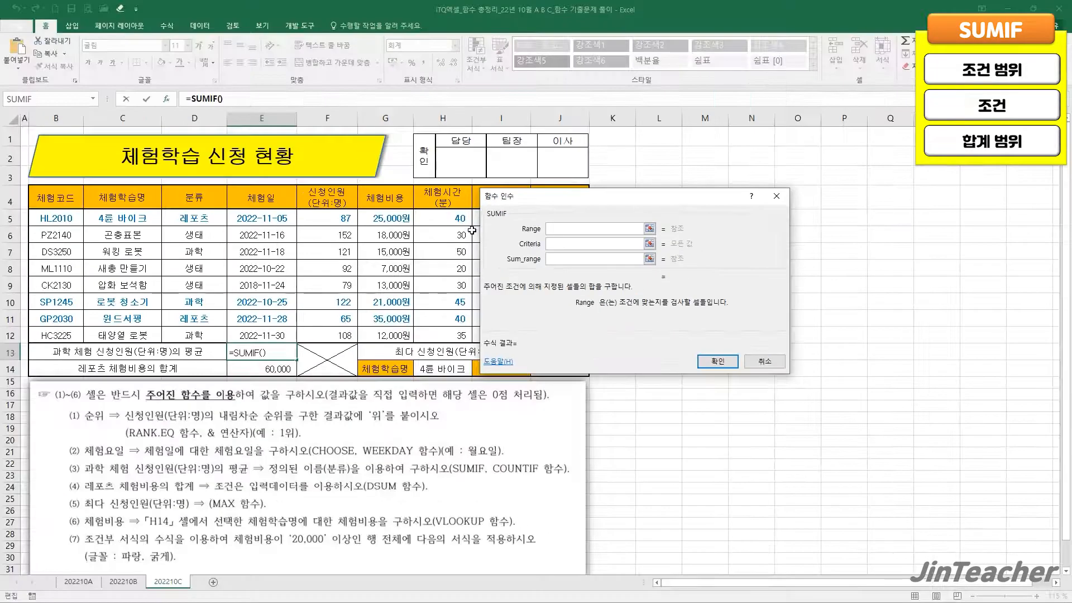
pyautogui.moveTo(195, 218); pyautogui.dragTo(194, 335)
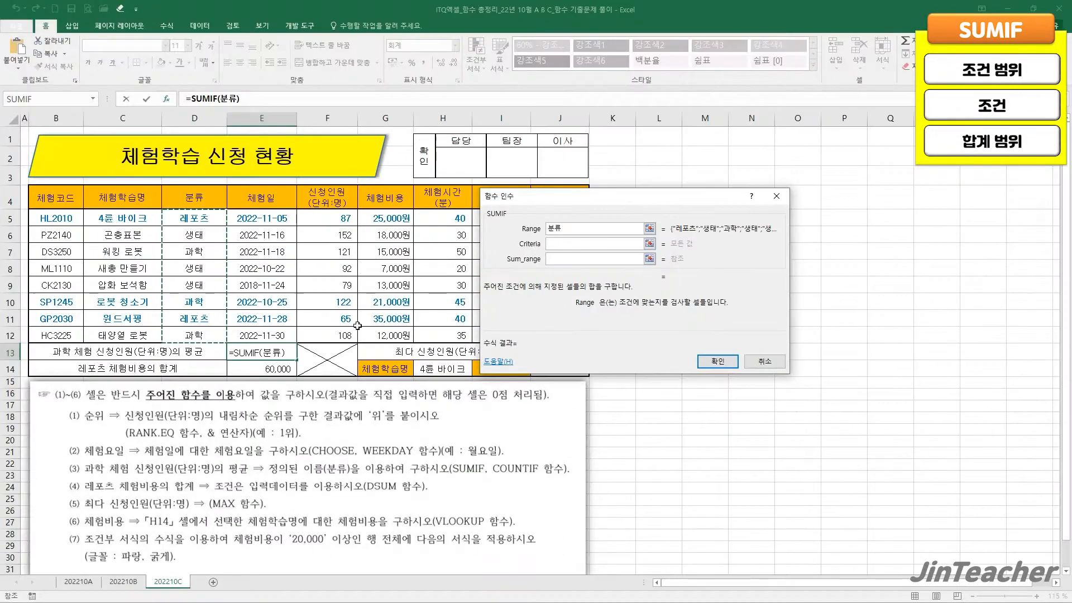
pyautogui.click(553, 248)
pyautogui.moveTo(519, 282); pyautogui.dragTo(453, 283)
pyautogui.click(211, 250)
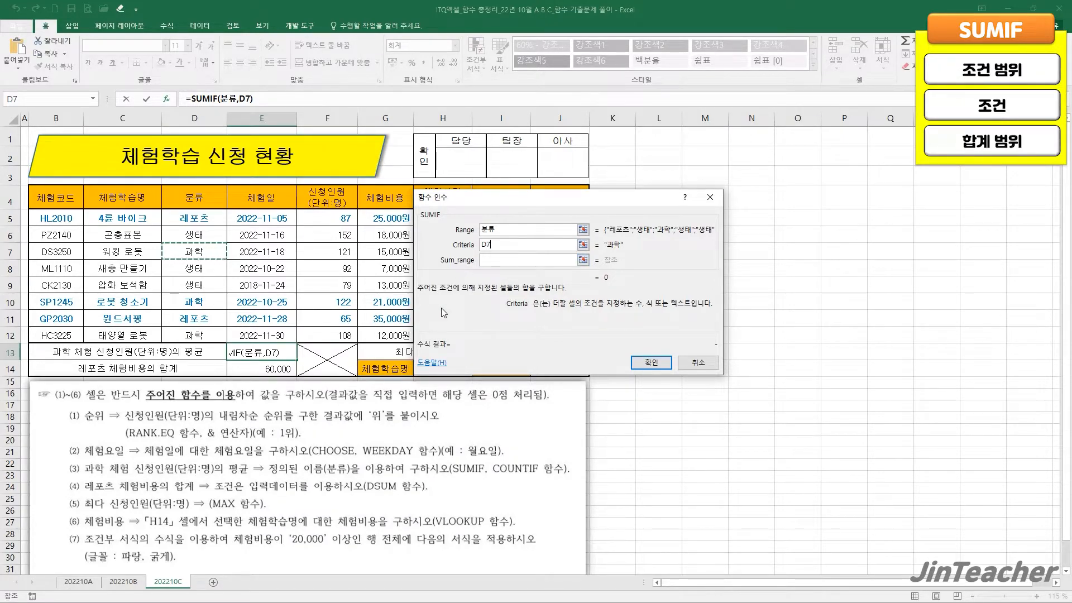
pyautogui.click(489, 260)
pyautogui.moveTo(334, 222); pyautogui.dragTo(340, 329)
pyautogui.click(642, 364)
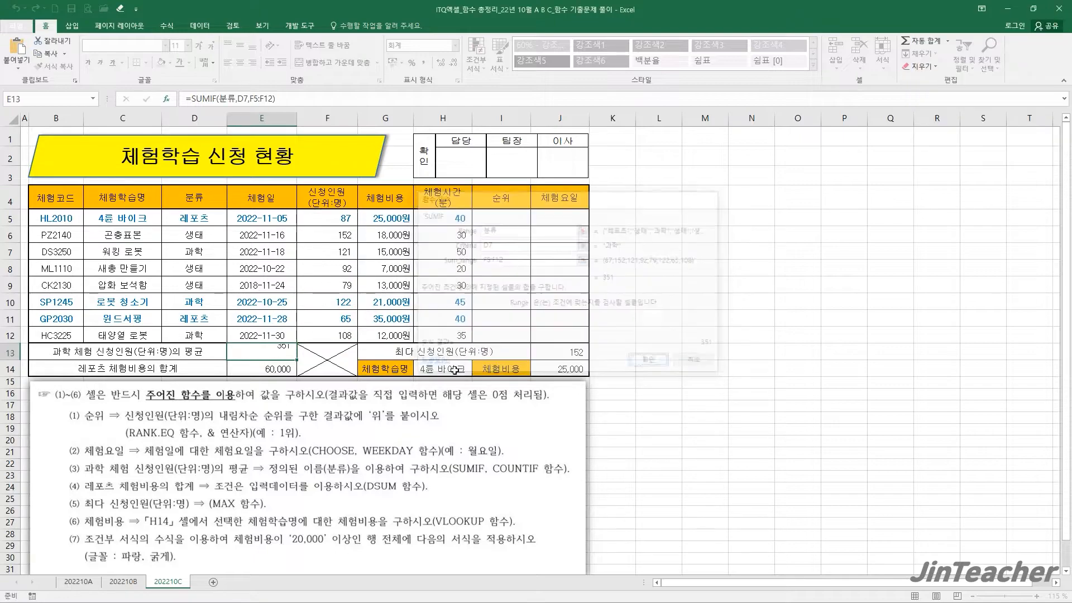
# Select the 분류 to 신청인원 cells of the three 과학 entries in rows 7, 10 and 12 to check what SUMIF adds.
pyautogui.moveTo(206, 252); pyautogui.dragTo(344, 252)
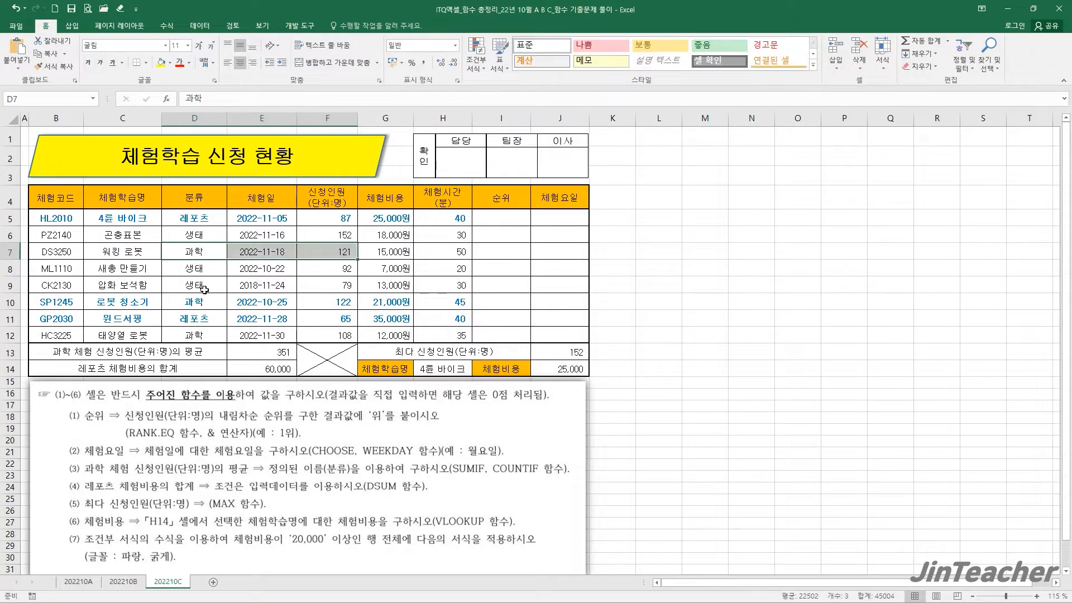
pyautogui.moveTo(205, 301); pyautogui.dragTo(316, 301)
pyautogui.moveTo(199, 338); pyautogui.dragTo(326, 335)
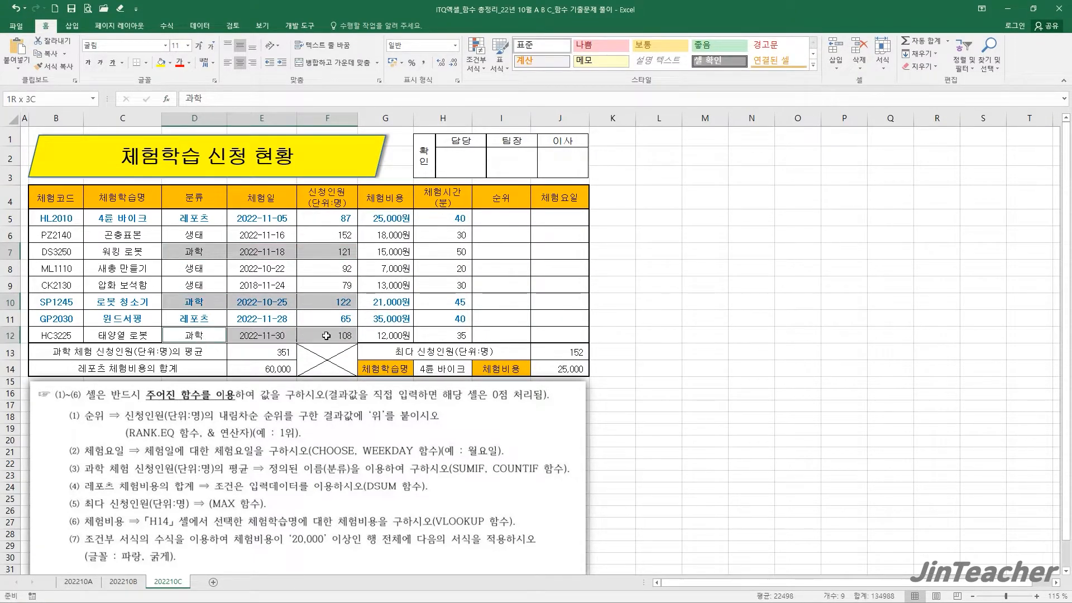
# Append a division to the SUMIF formula in E13 and insert the COUNTIF function as the divisor.
pyautogui.click(262, 355)
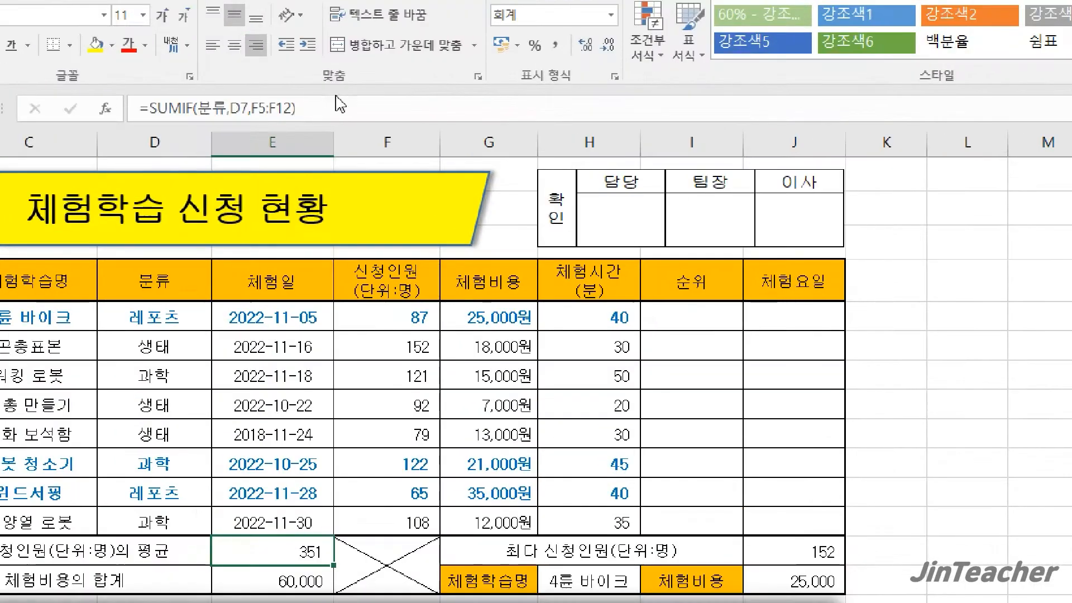
pyautogui.click(301, 93)
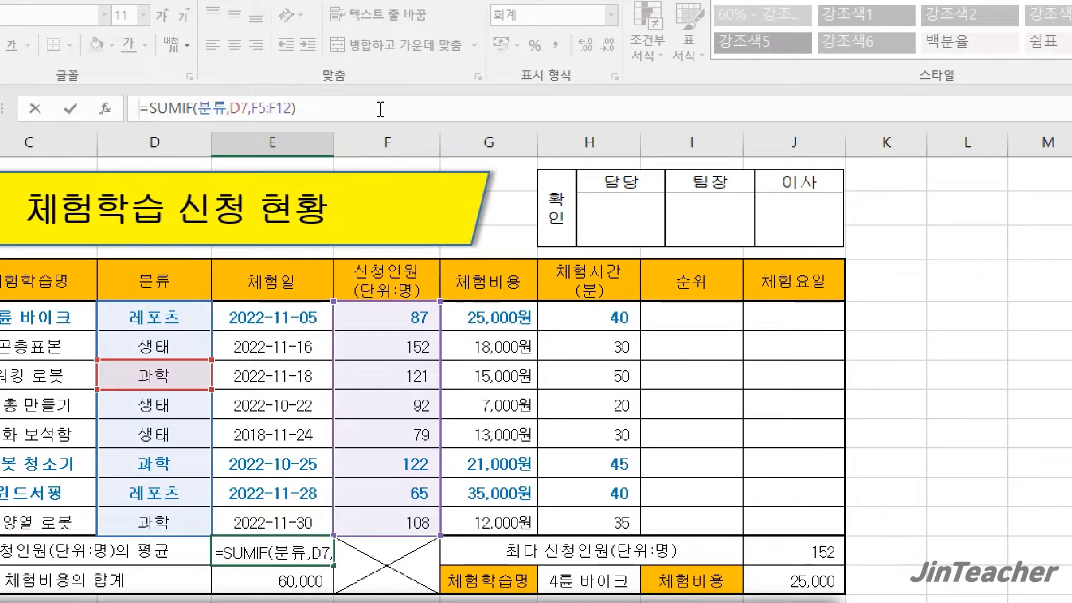
pyautogui.write('/')
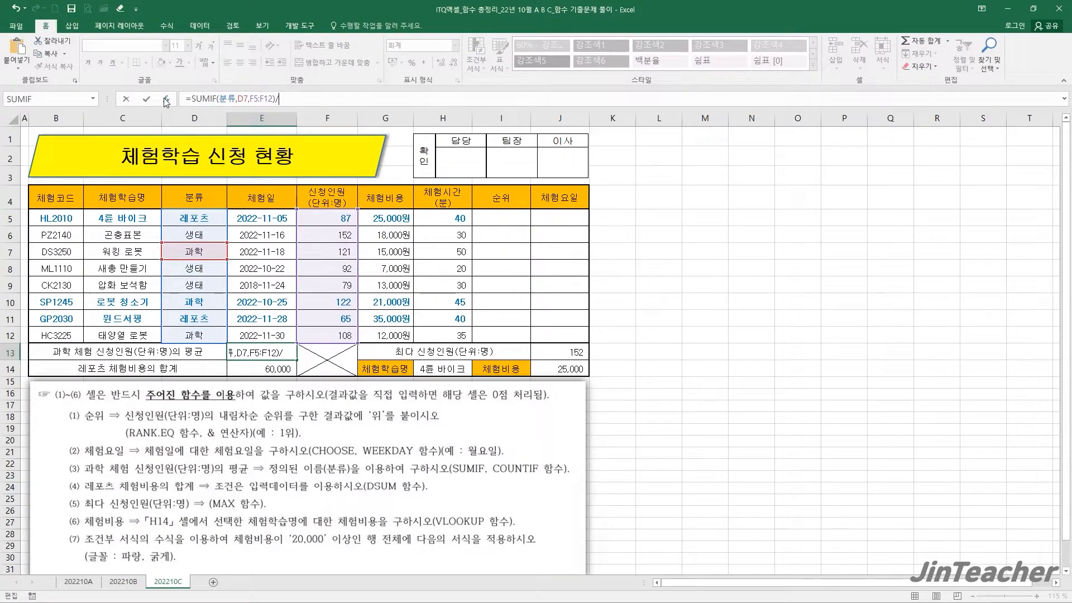
pyautogui.click(166, 99)
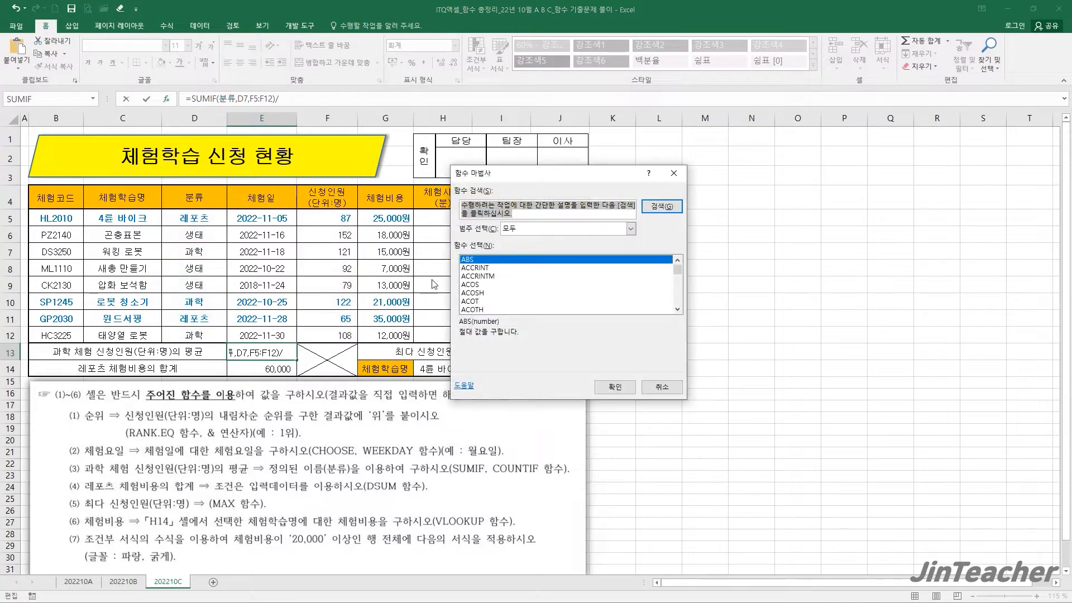
pyautogui.scroll(-2, 509, 304)
pyautogui.scroll(-9, 511, 306)
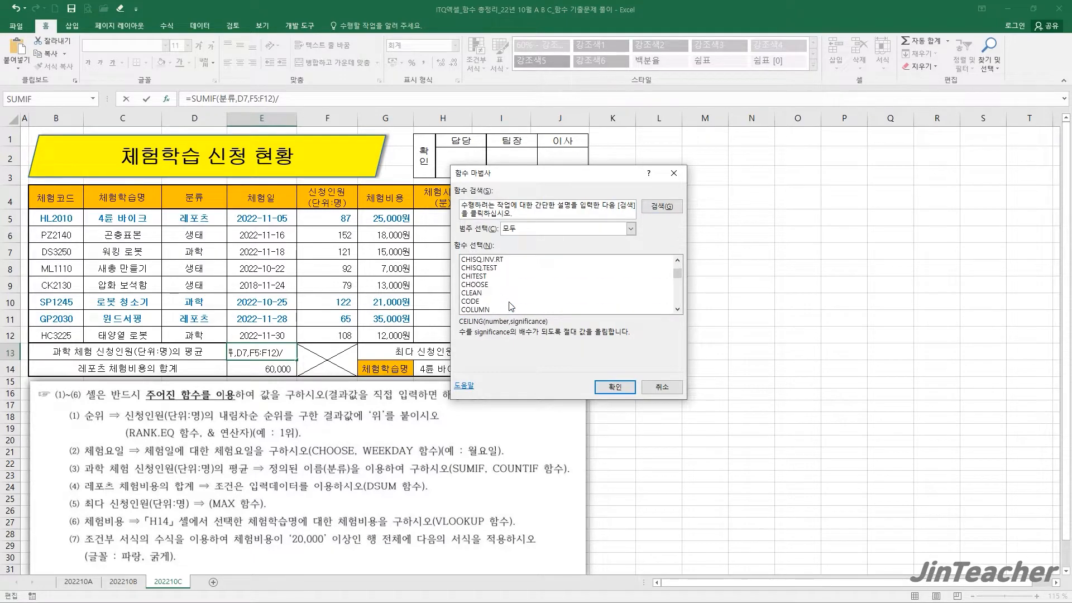
pyautogui.click(501, 286)
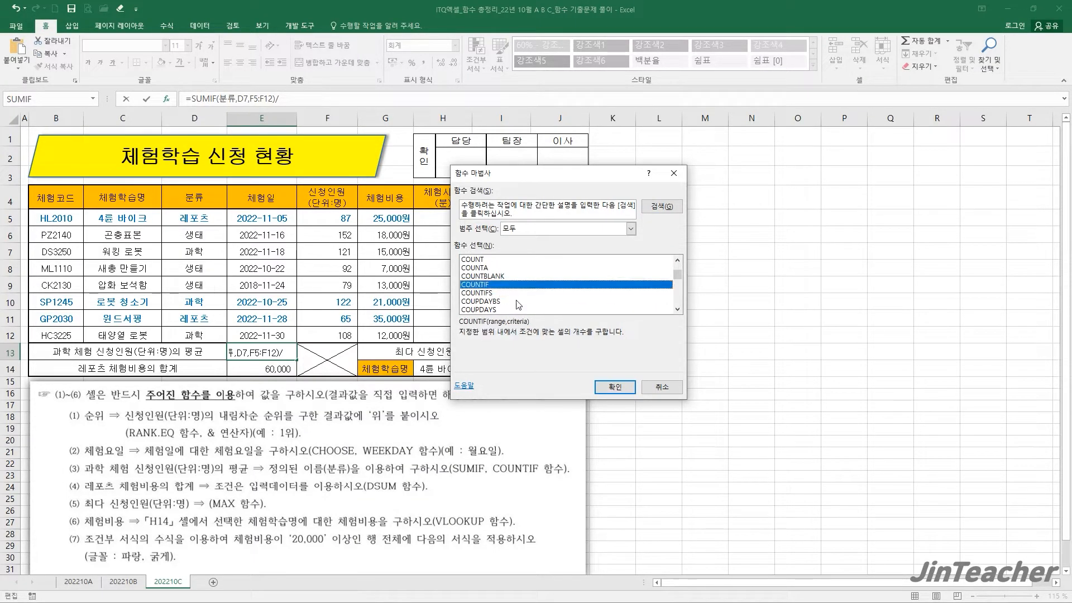
pyautogui.click(615, 387)
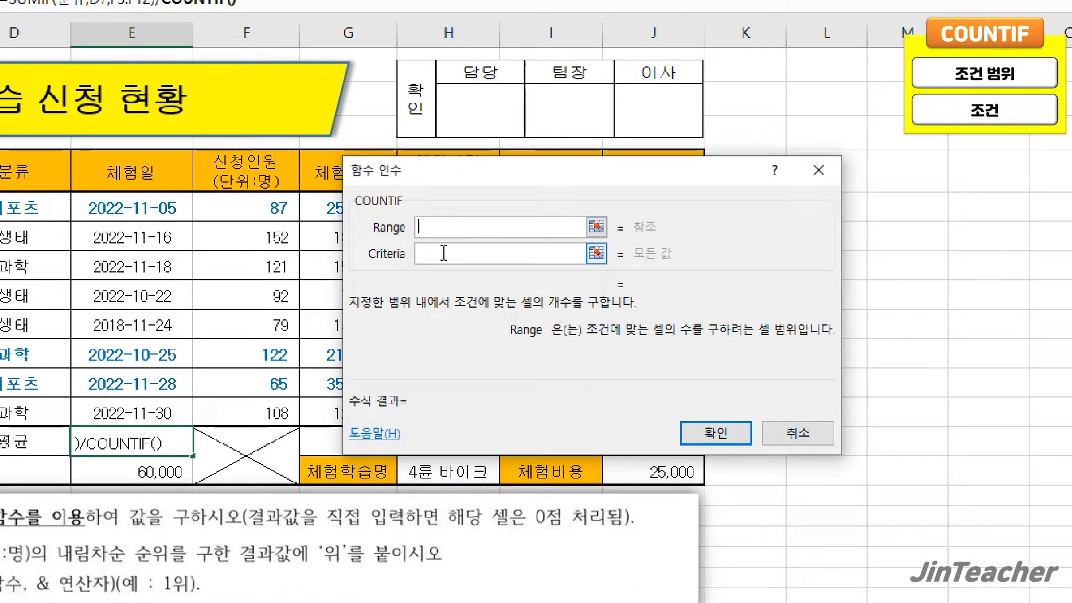
# Set COUNTIF's Range to the named range 분류 and Criteria to D7, and accept the combined average formula.
pyautogui.click(440, 245)
pyautogui.click(442, 233)
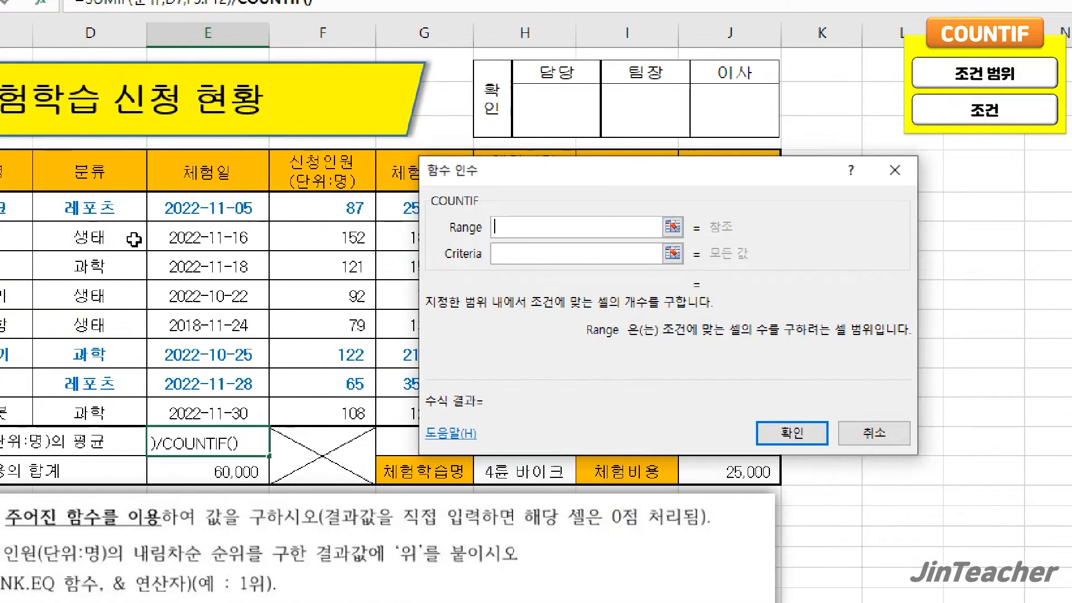
pyautogui.moveTo(34, 209); pyautogui.dragTo(35, 399)
pyautogui.moveTo(134, 398); pyautogui.dragTo(134, 398)
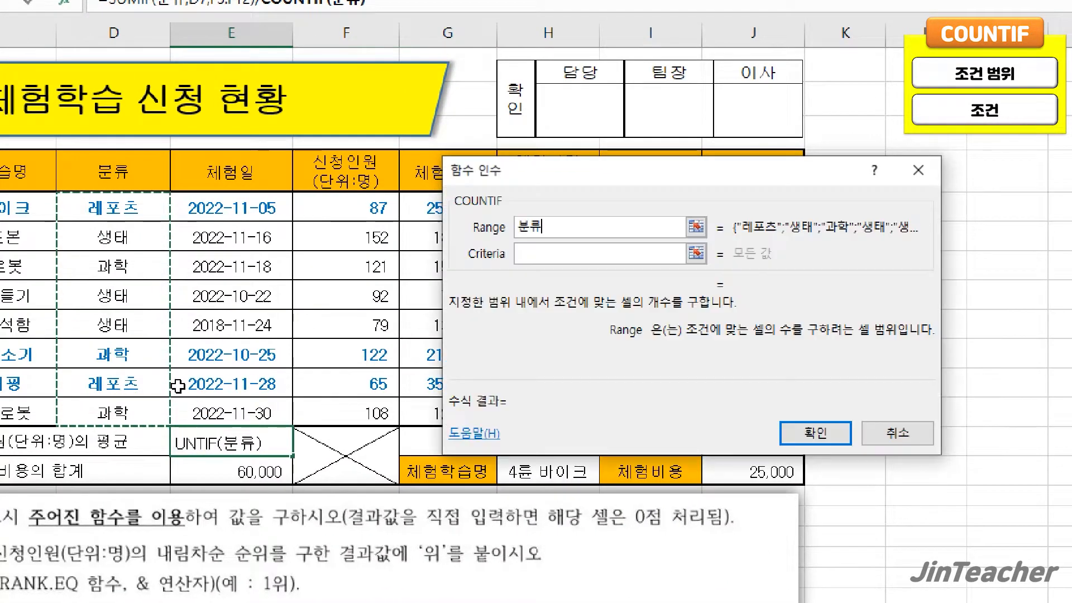
pyautogui.click(540, 256)
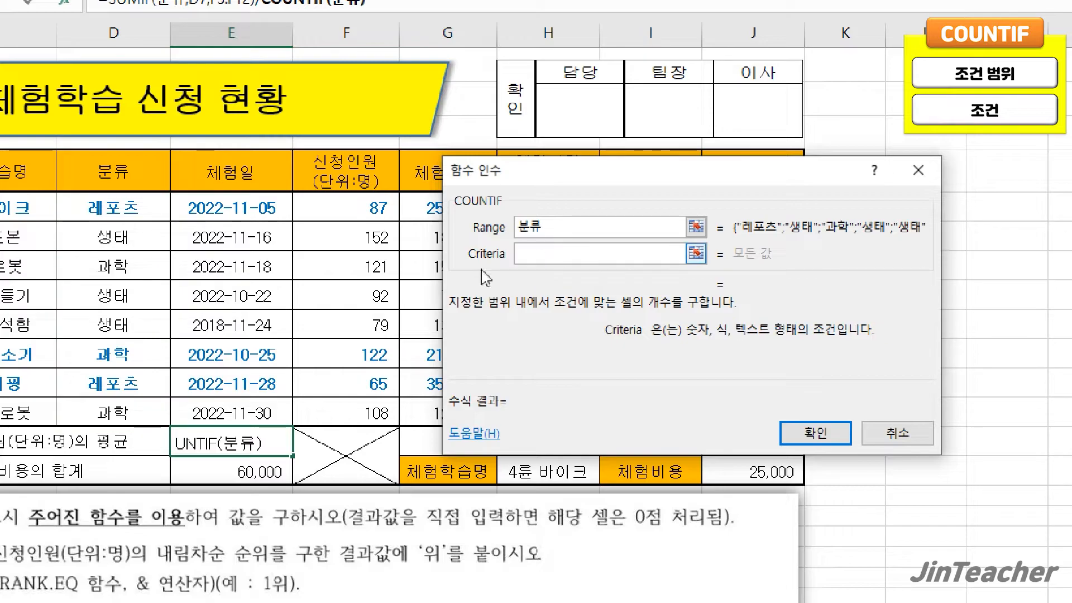
pyautogui.click(112, 267)
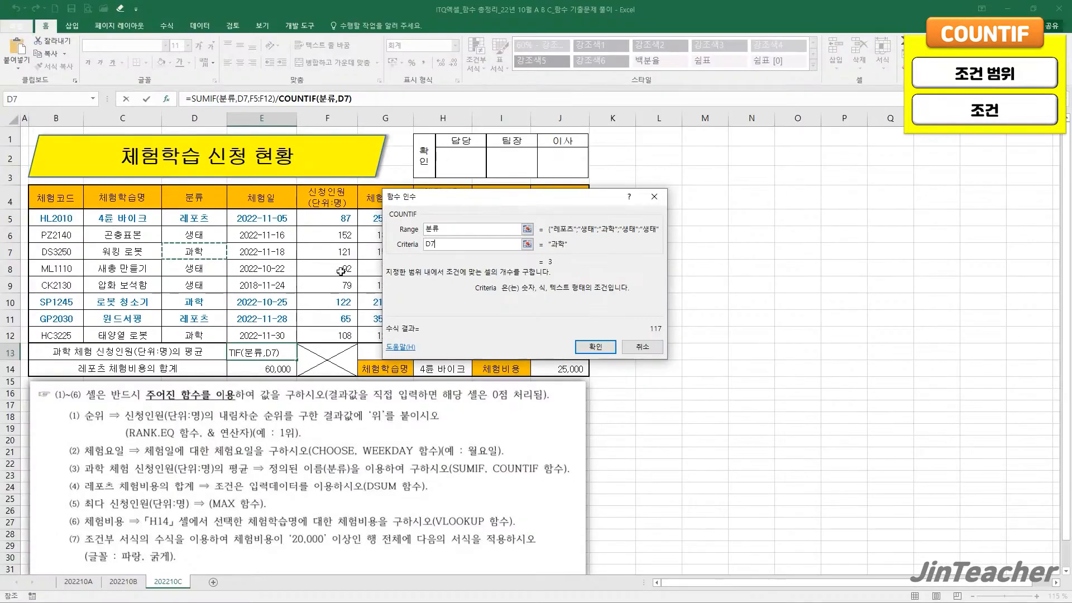
pyautogui.click(594, 347)
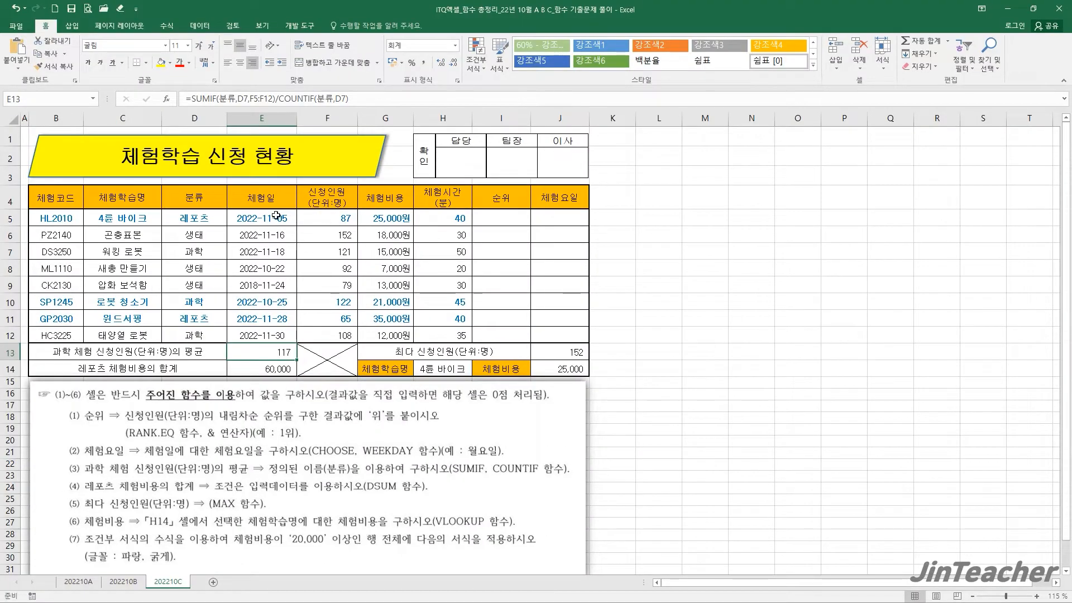
# Select the 체험일 dates in E5:E12 and the empty 체험요일 cells in J5:J12 to review the weekday task.
pyautogui.moveTo(276, 216); pyautogui.dragTo(263, 336)
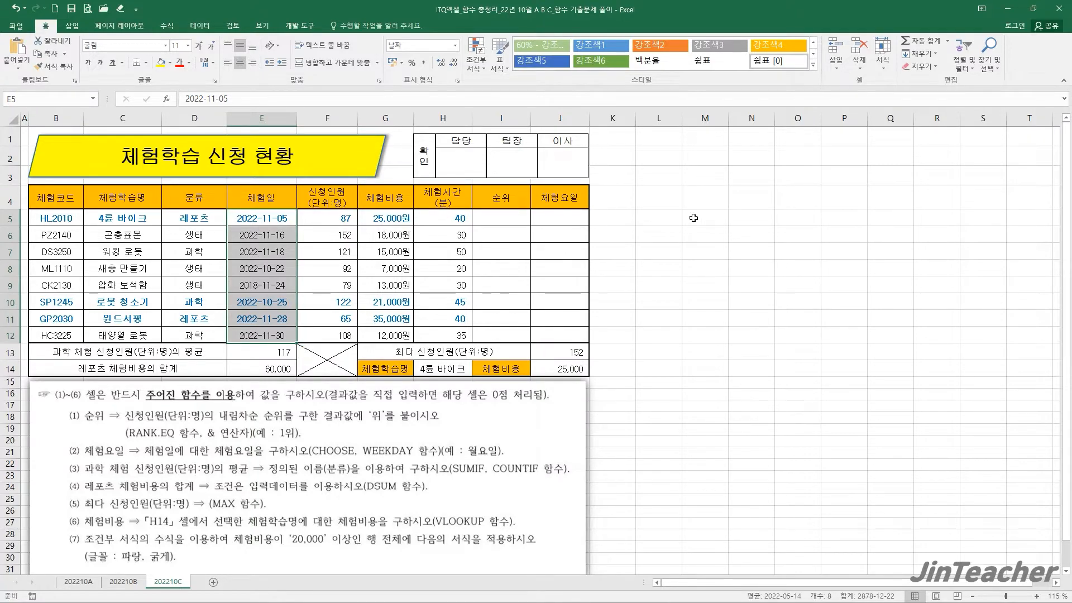
pyautogui.click(667, 221)
pyautogui.moveTo(583, 222); pyautogui.dragTo(556, 333)
# Insert the WEEKDAY function in the empty cell L5.
pyautogui.click(673, 221)
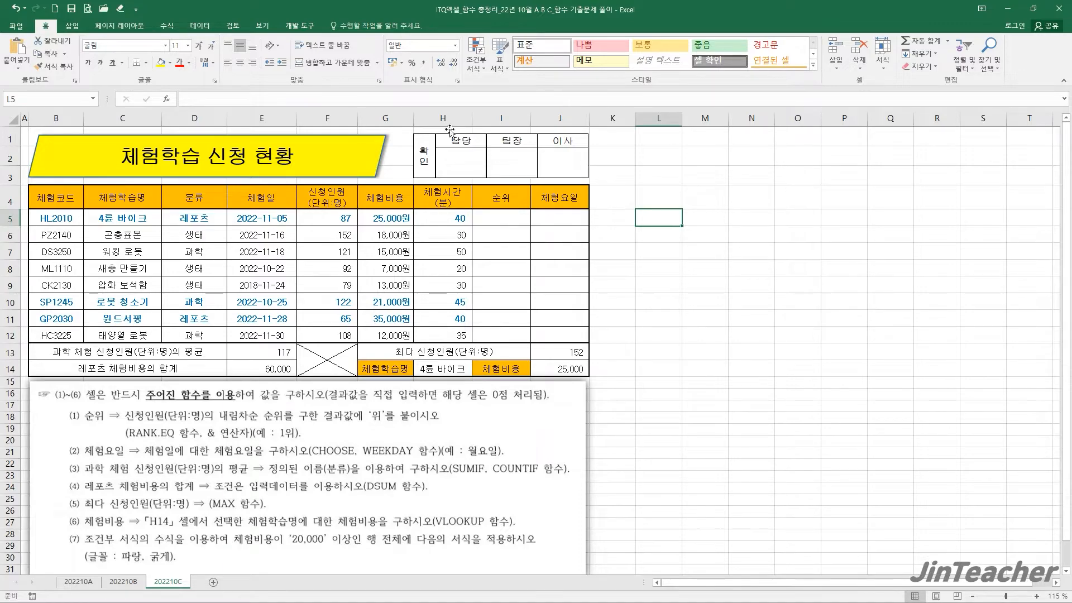
pyautogui.click(169, 99)
pyautogui.click(523, 276)
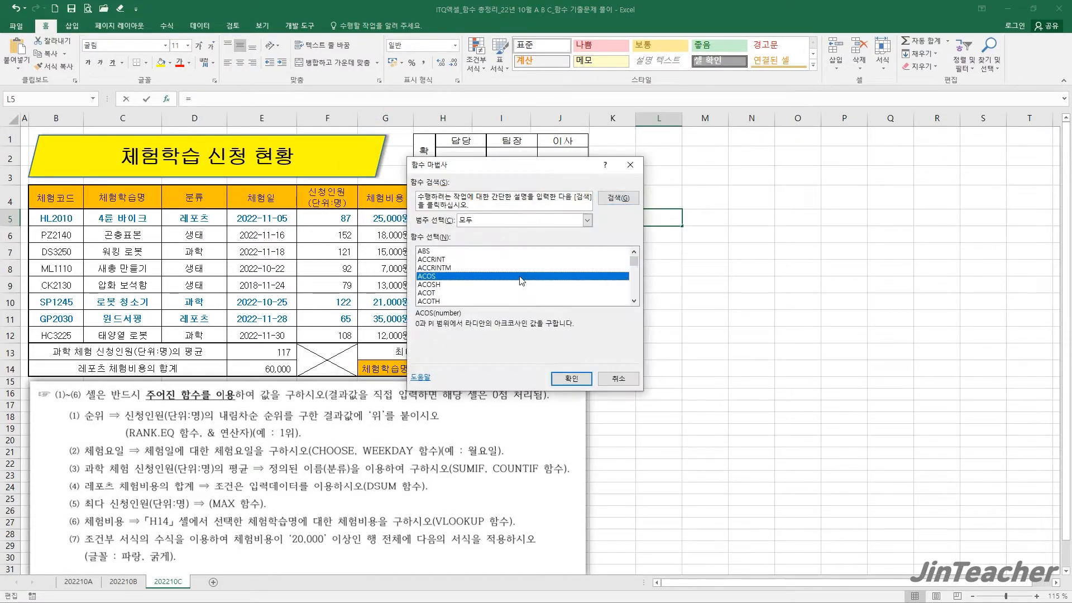
pyautogui.press('w')
pyautogui.scroll(-2, 523, 277)
pyautogui.click(463, 259)
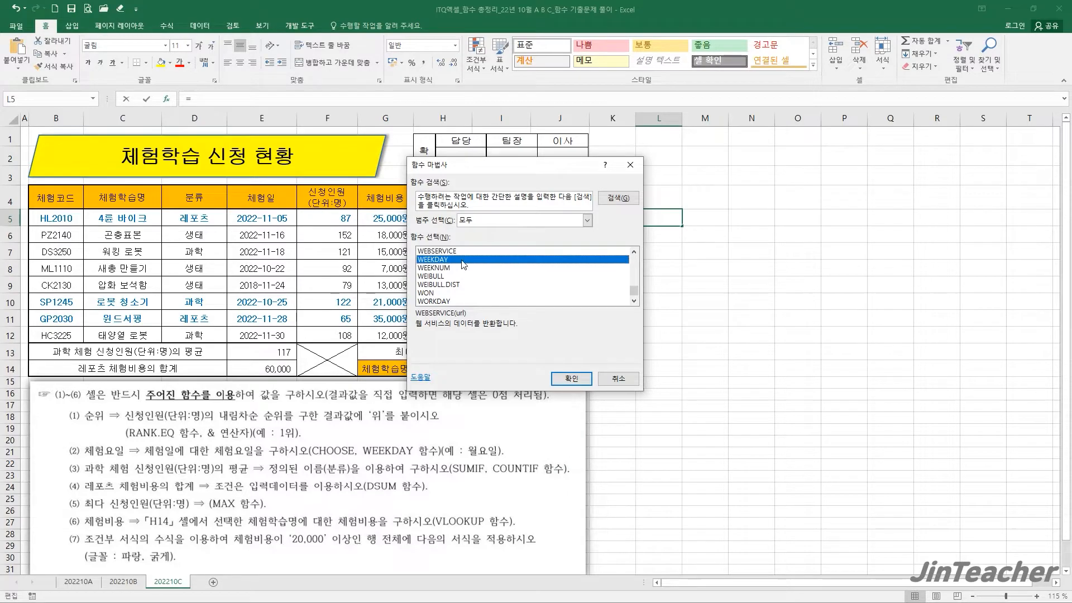
pyautogui.click(570, 381)
# Set WEEKDAY's Serial_number to E5, leave Return_type empty, and accept the formula.
pyautogui.moveTo(457, 306); pyautogui.dragTo(405, 300)
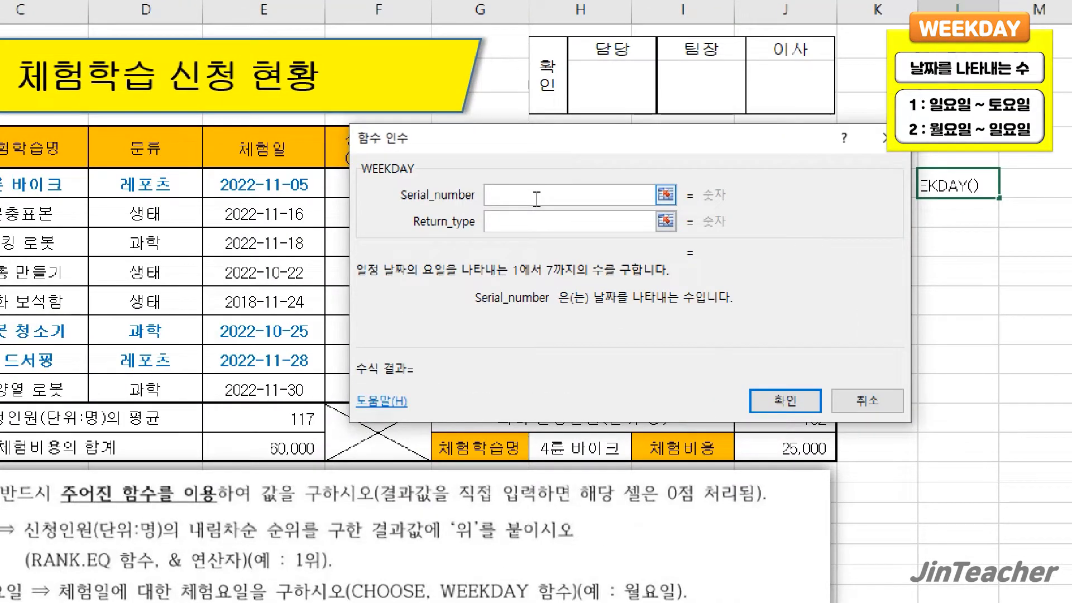
pyautogui.click(305, 178)
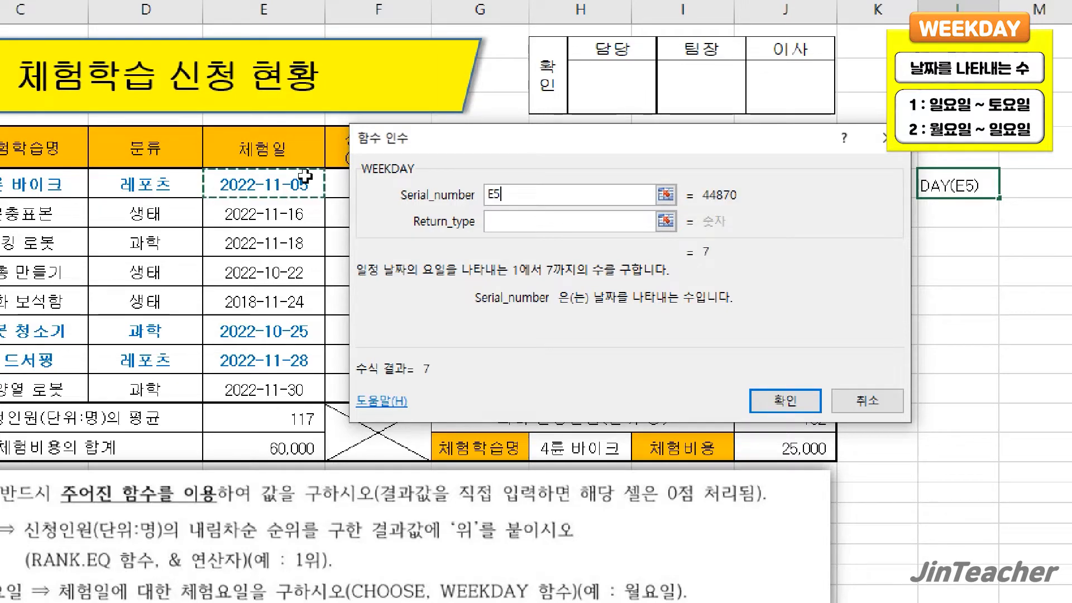
pyautogui.click(565, 224)
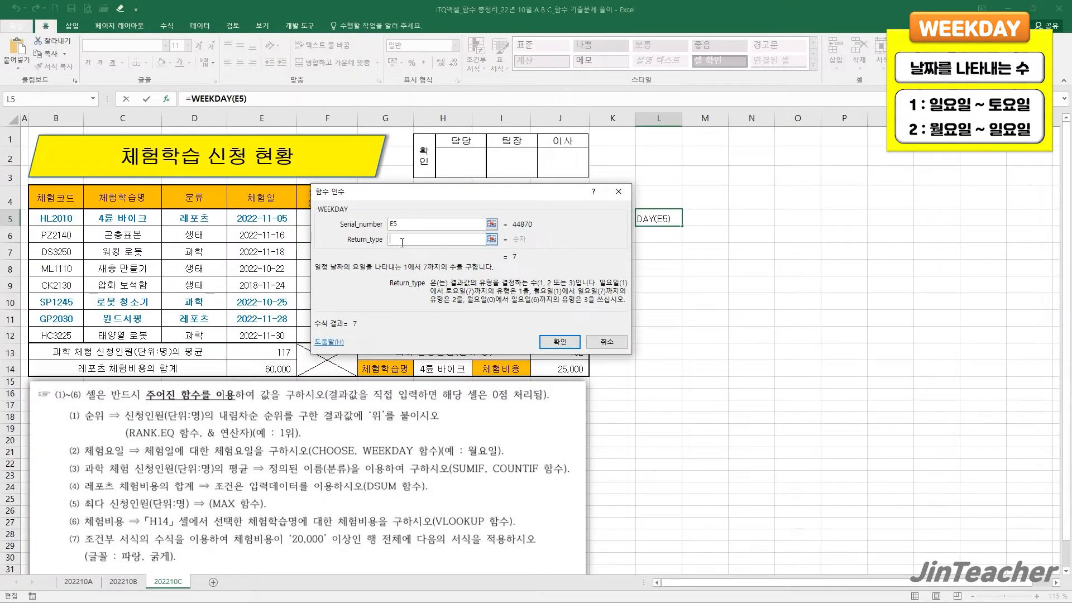
pyautogui.click(559, 341)
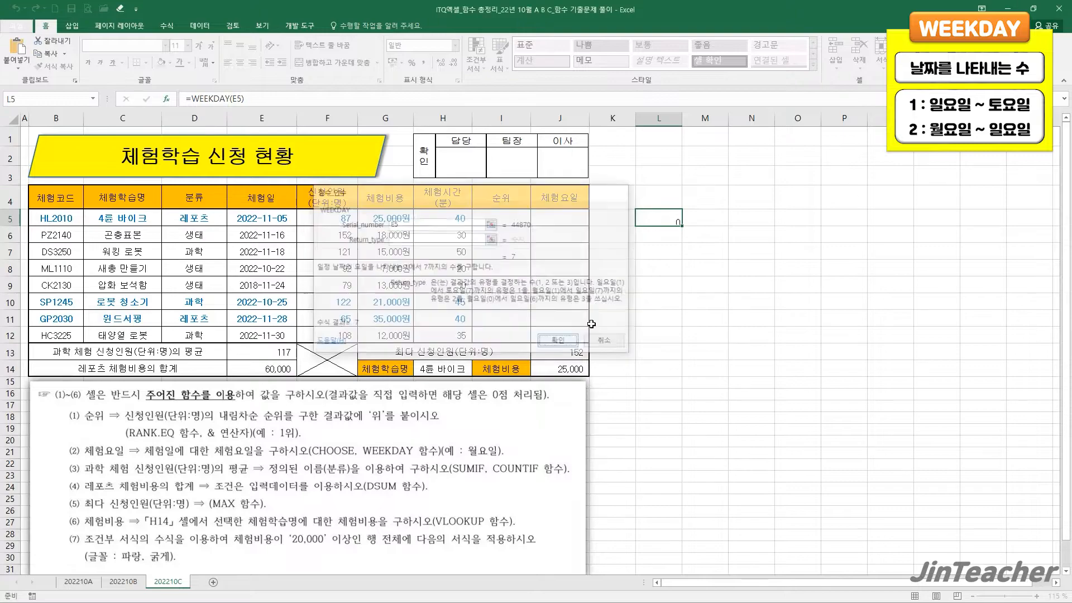
# Fill the L5 WEEKDAY formula down to L12 and compare the numbers with the dates in rows 11 and 10.
pyautogui.moveTo(683, 227); pyautogui.dragTo(274, 322)
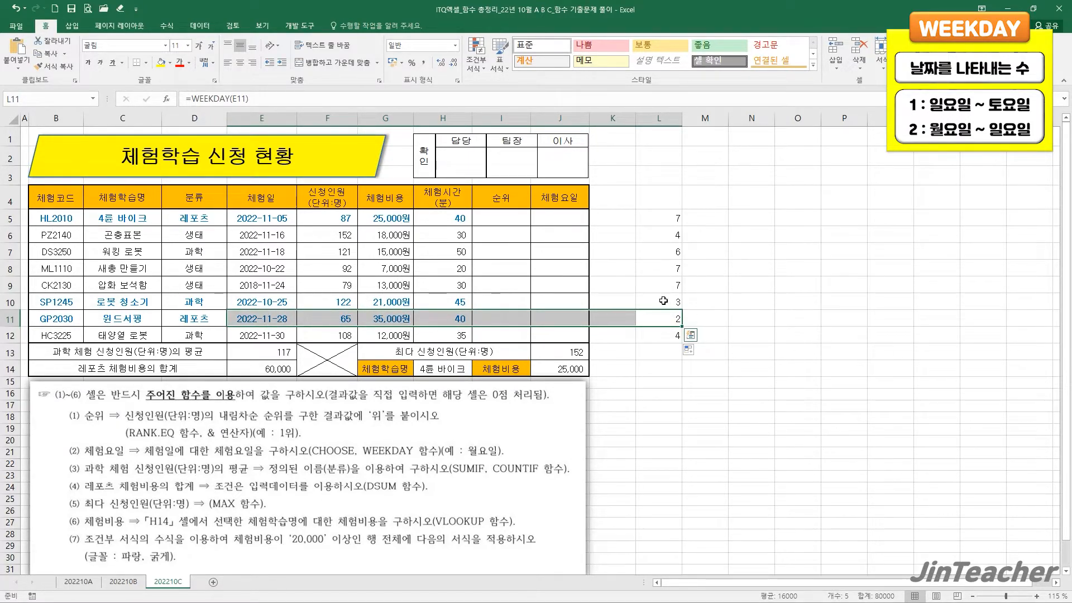
pyautogui.moveTo(663, 301); pyautogui.dragTo(286, 301)
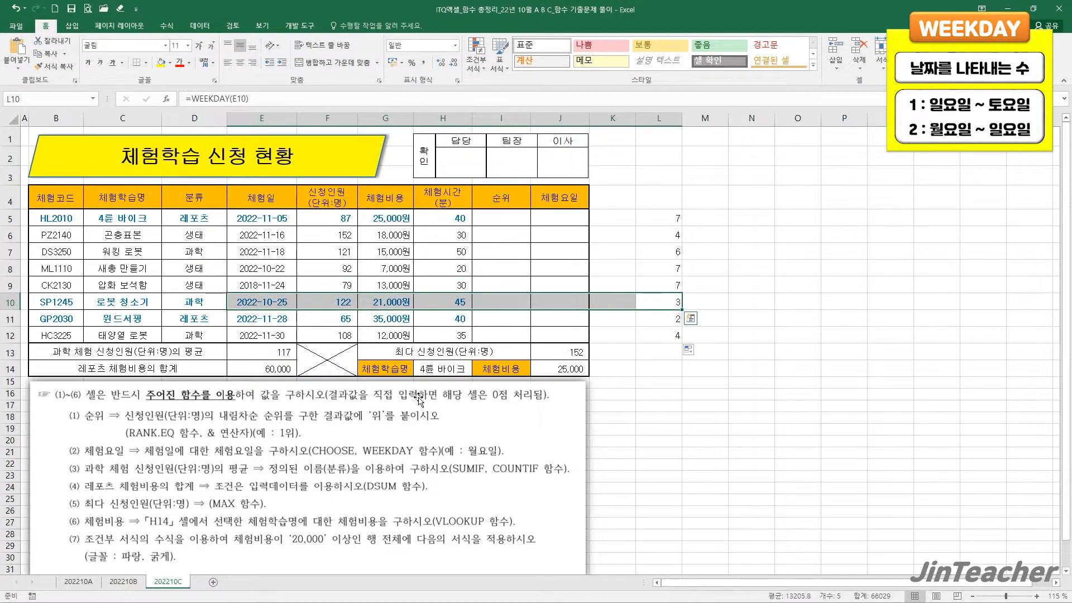
pyautogui.click(649, 217)
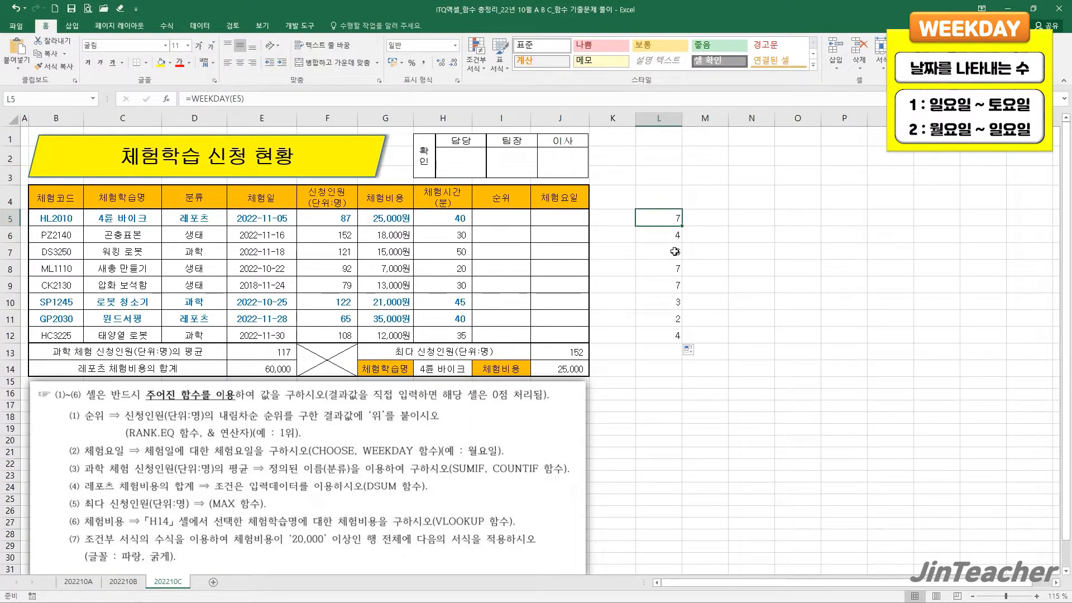
# Insert the WEEKDAY function in cell M5 for a second return-type example.
pyautogui.click(693, 215)
pyautogui.click(172, 102)
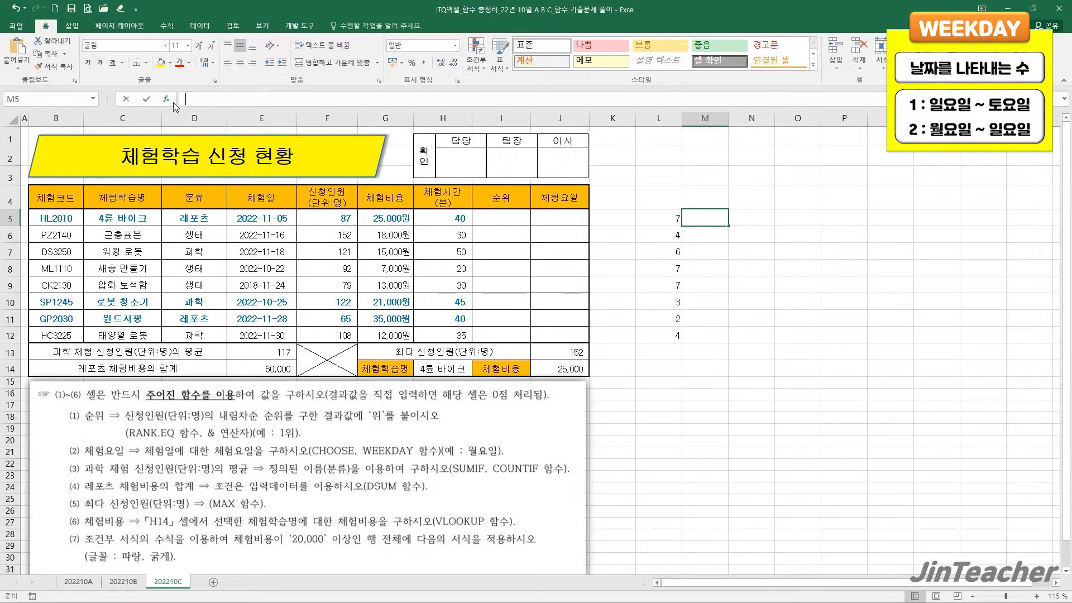
pyautogui.click(409, 273)
pyautogui.press('w')
pyautogui.scroll(-2, 412, 289)
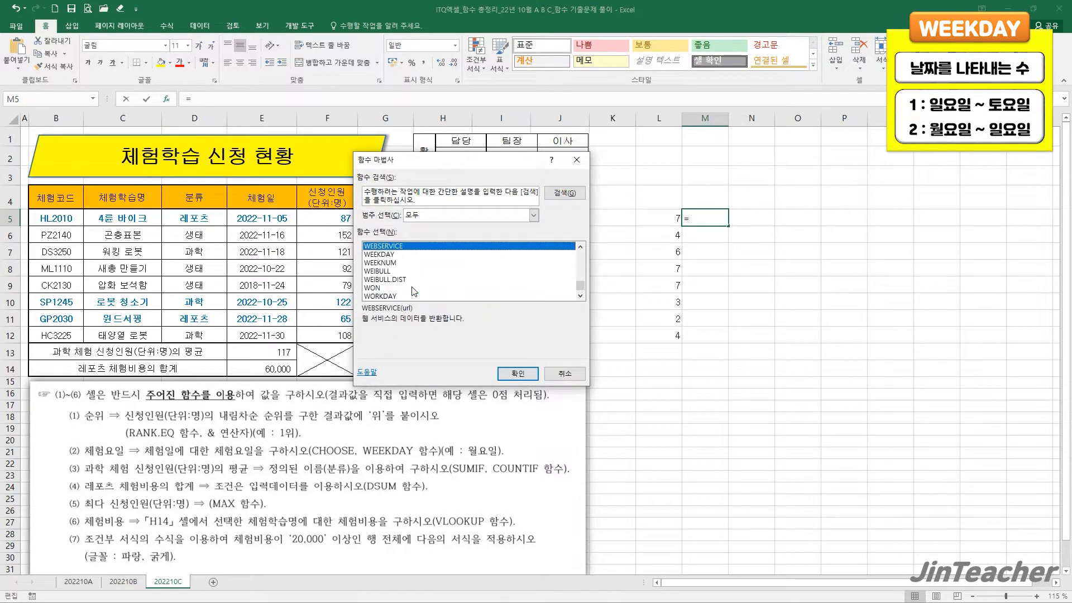
pyautogui.doubleClick(386, 255)
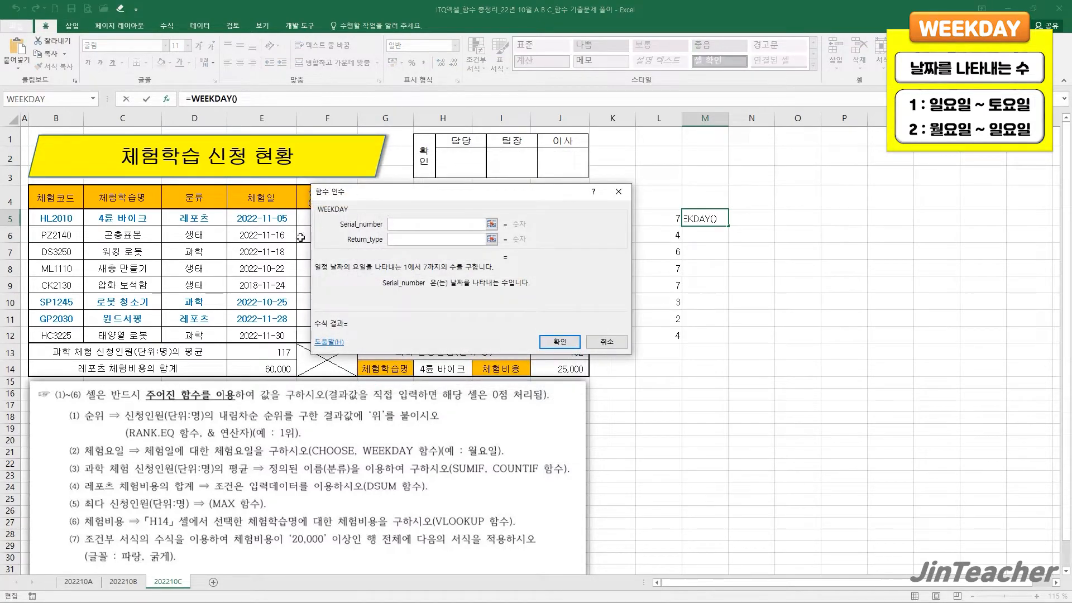
# Set WEEKDAY's Serial_number to E5 and Return_type to 2, accept it, and fill the formula down to M12.
pyautogui.click(271, 218)
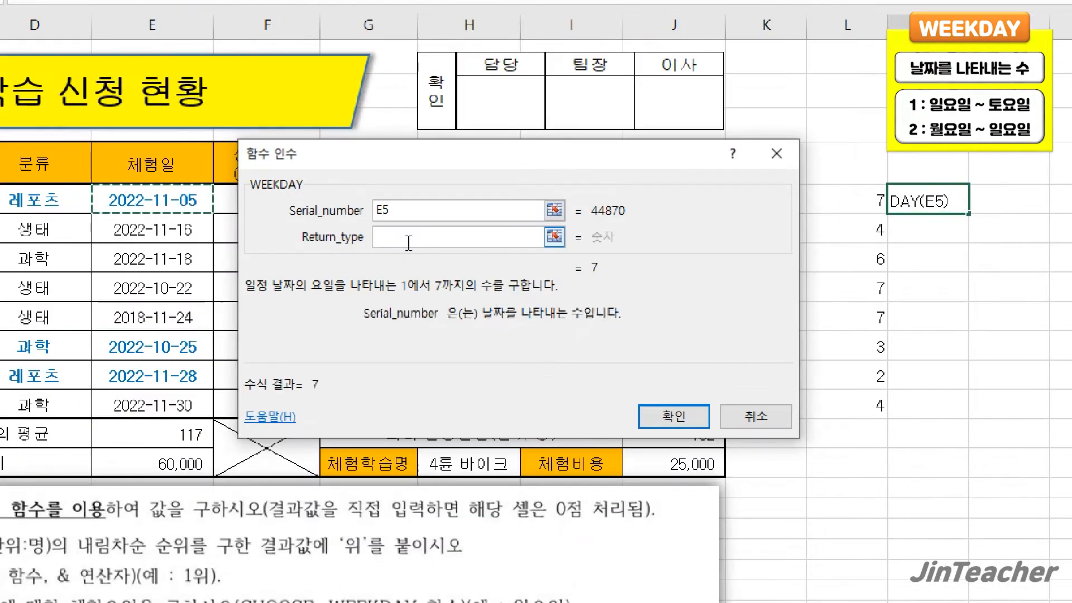
pyautogui.click(399, 239)
pyautogui.write('2')
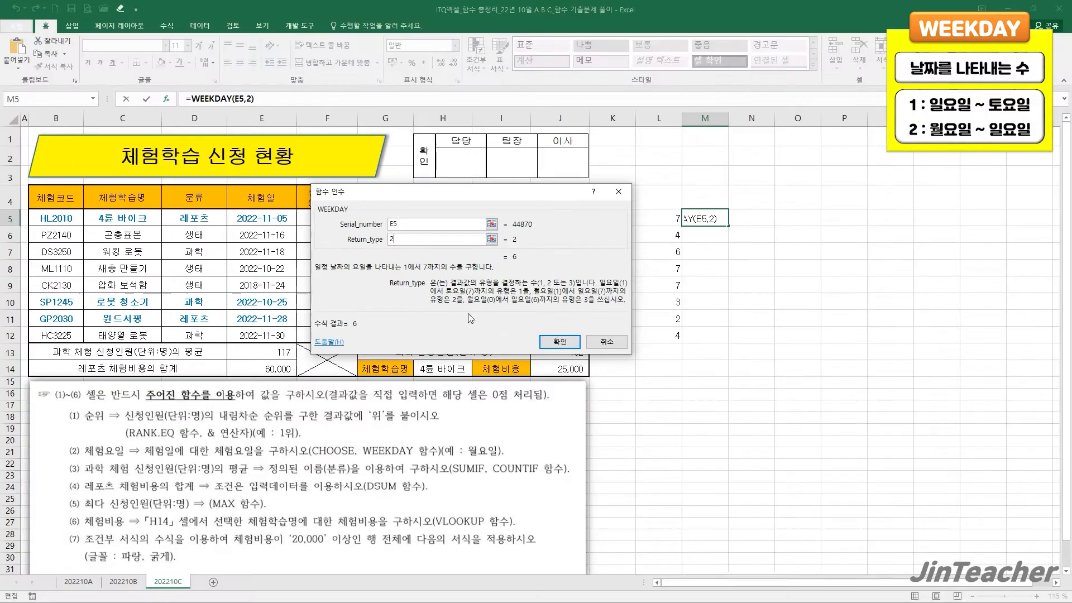
pyautogui.click(674, 416)
pyautogui.moveTo(734, 226); pyautogui.dragTo(732, 340)
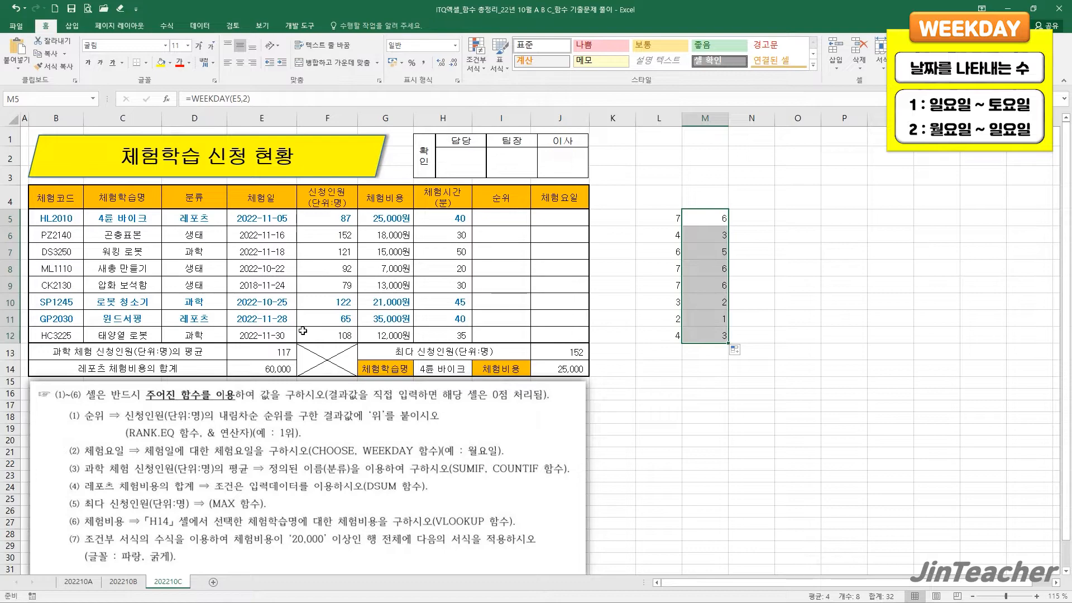
# Compare the date in row 11 with its weekday numbers in L11 and M11.
pyautogui.moveTo(285, 322); pyautogui.dragTo(693, 316)
pyautogui.click(663, 321)
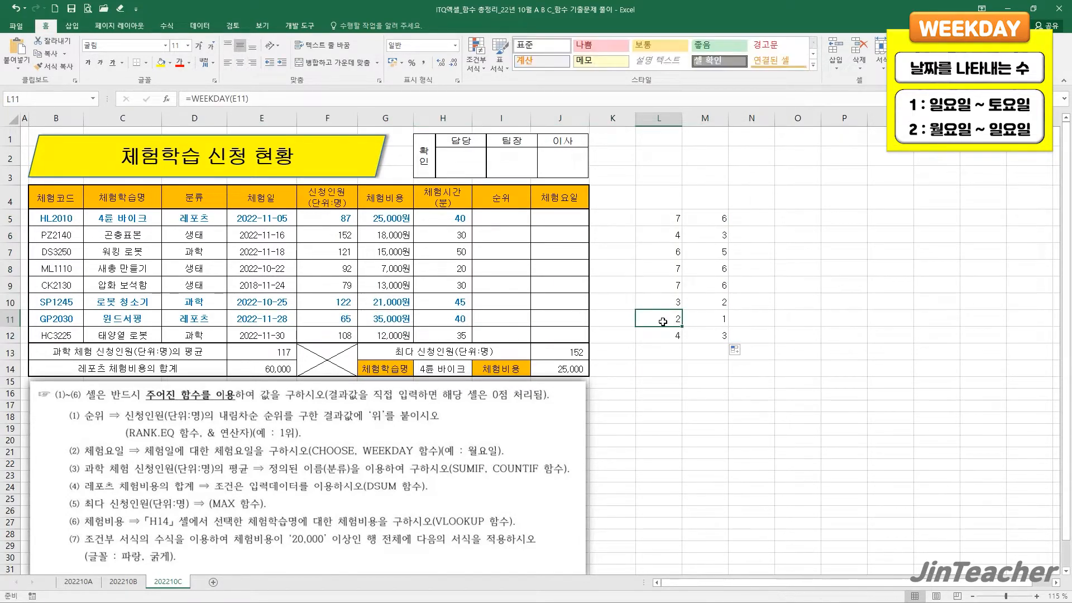
pyautogui.click(702, 319)
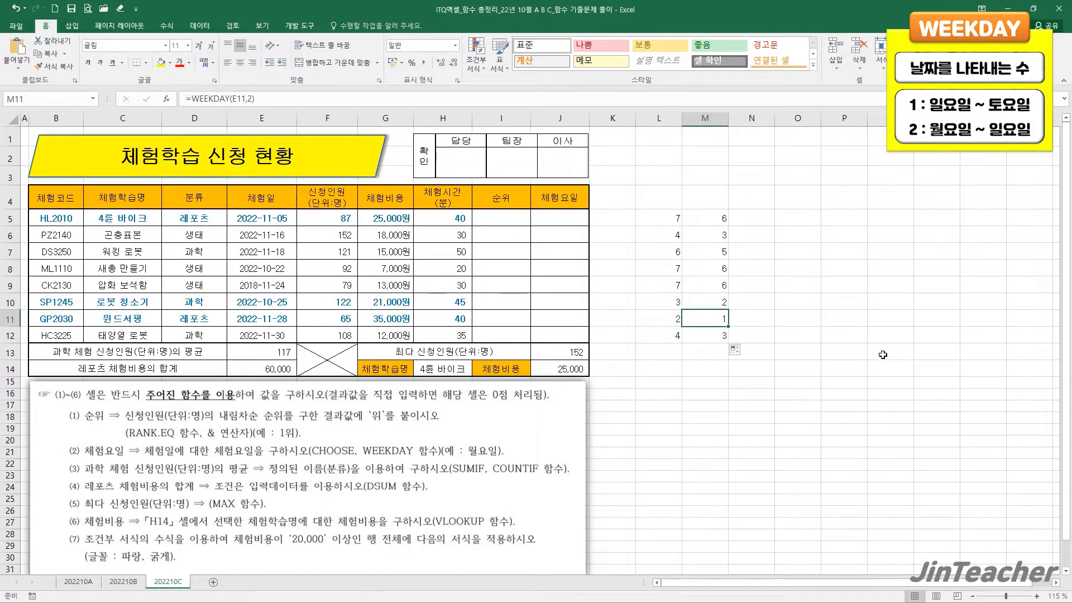
# Insert the WEEKDAY function in J5 with Serial_number E5 and an empty Return_type.
pyautogui.click(550, 221)
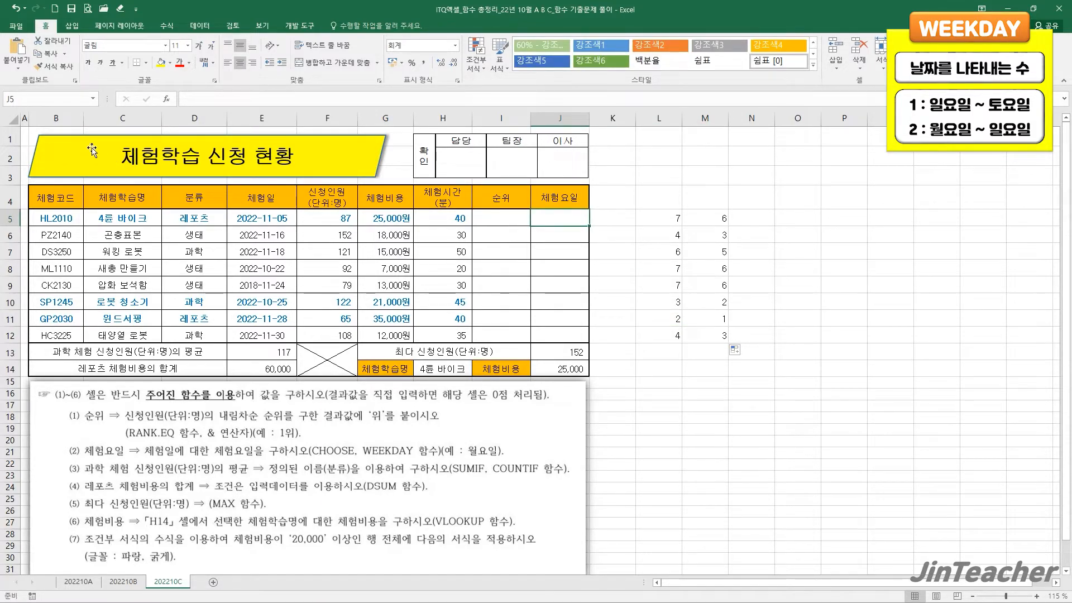
pyautogui.click(166, 100)
pyautogui.click(409, 277)
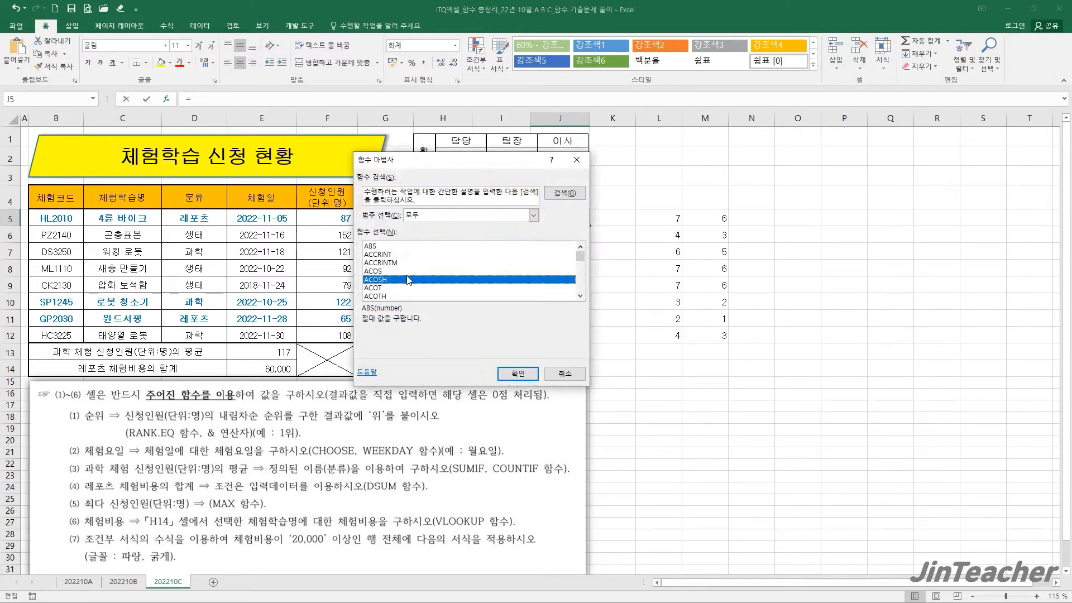
pyautogui.press('w')
pyautogui.scroll(-2, 410, 276)
pyautogui.doubleClick(380, 254)
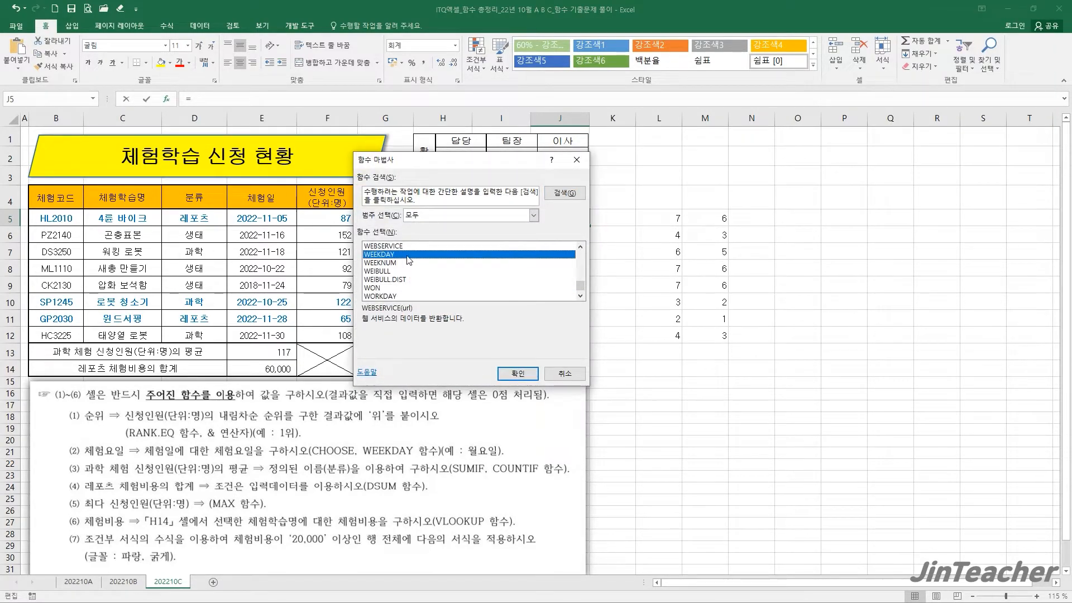
pyautogui.click(274, 219)
pyautogui.click(398, 238)
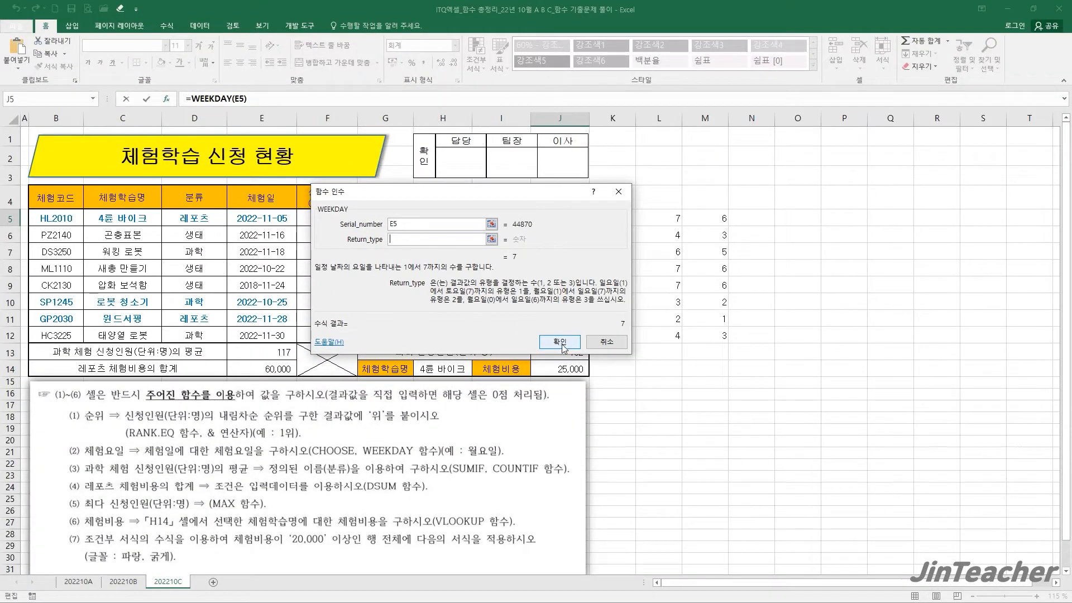
pyautogui.click(561, 341)
# Cut WEEKDAY(E5) out of the J5 formula, keeping the equals sign, and insert the CHOOSE function.
pyautogui.moveTo(191, 98); pyautogui.dragTo(244, 98)
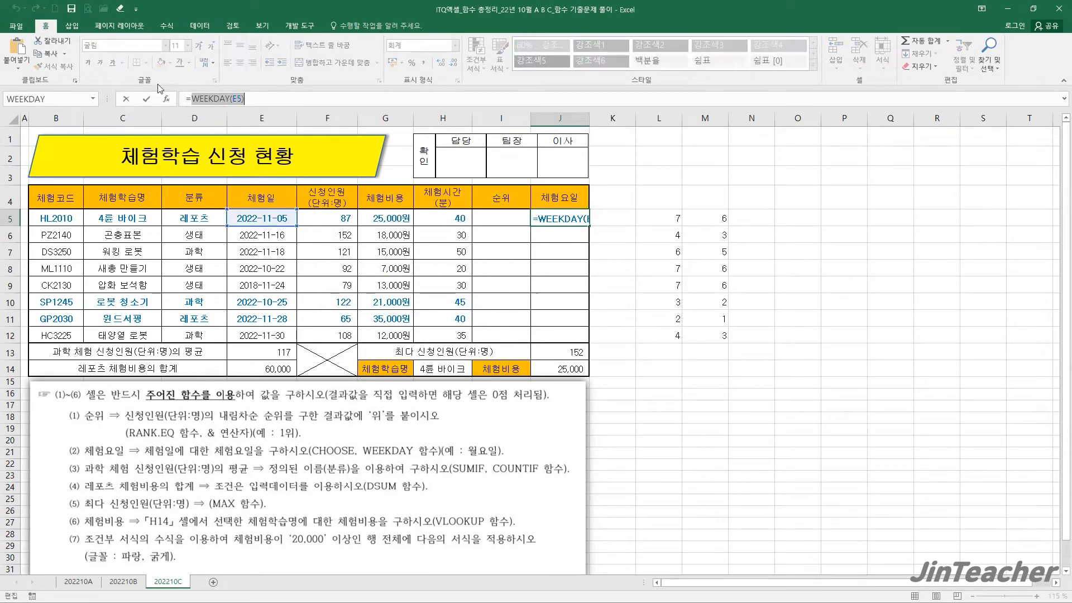
pyautogui.click(62, 45)
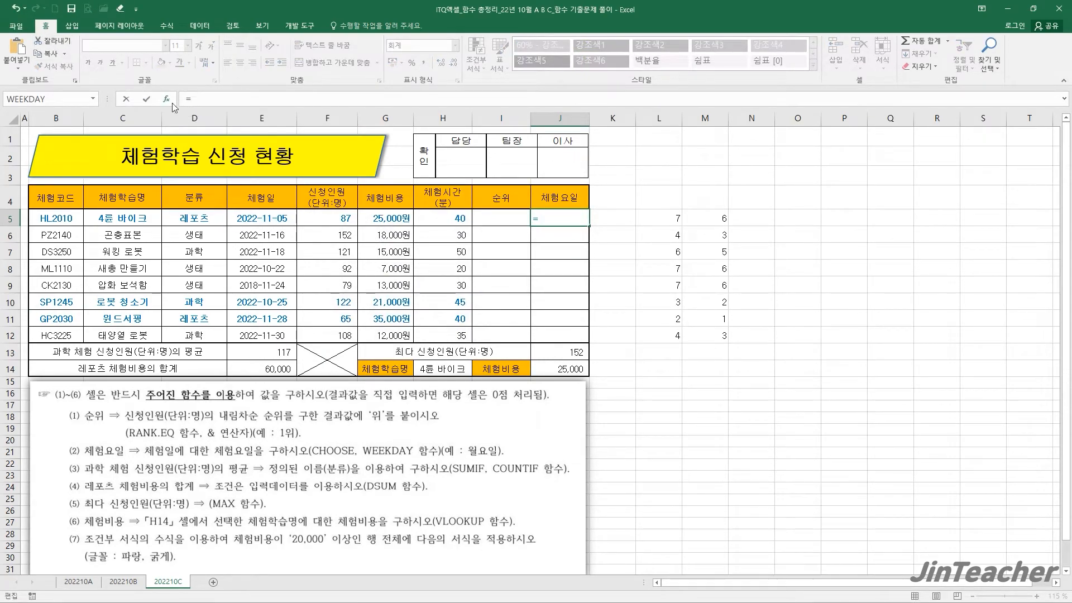
pyautogui.click(165, 99)
pyautogui.click(395, 283)
pyautogui.press('c')
pyautogui.scroll(-3, 411, 283)
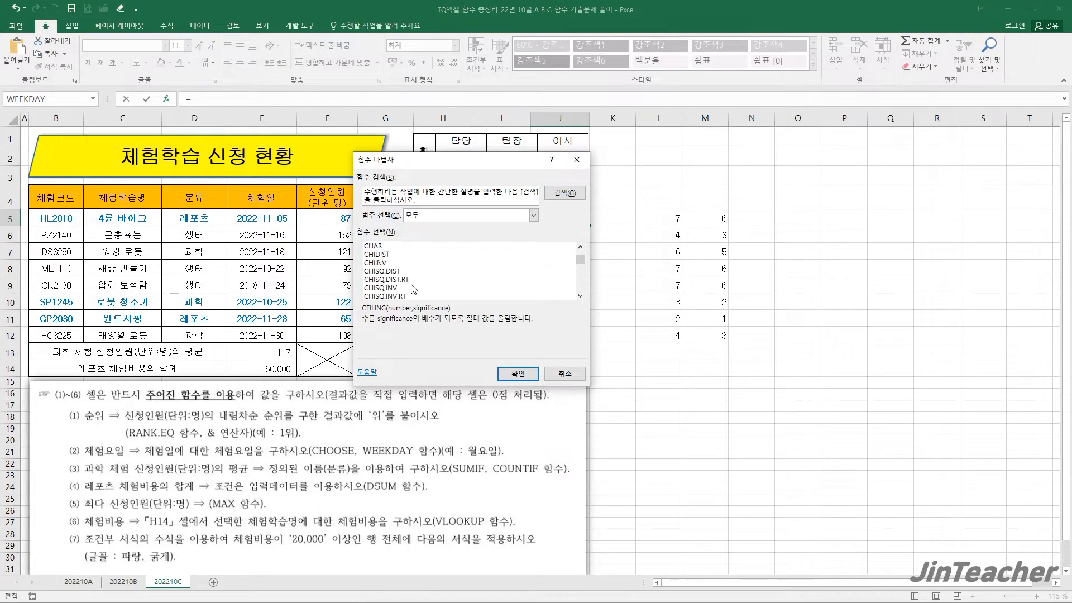
pyautogui.doubleClick(408, 272)
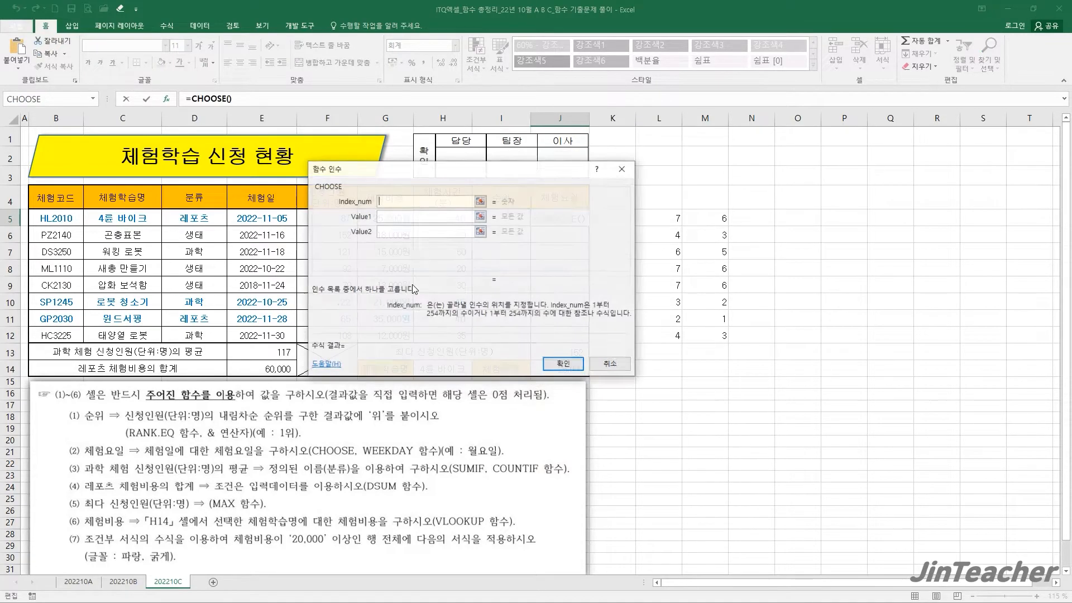
# Paste the cut WEEKDAY(E5) expression as CHOOSE's Index_num.
pyautogui.rightClick(410, 202)
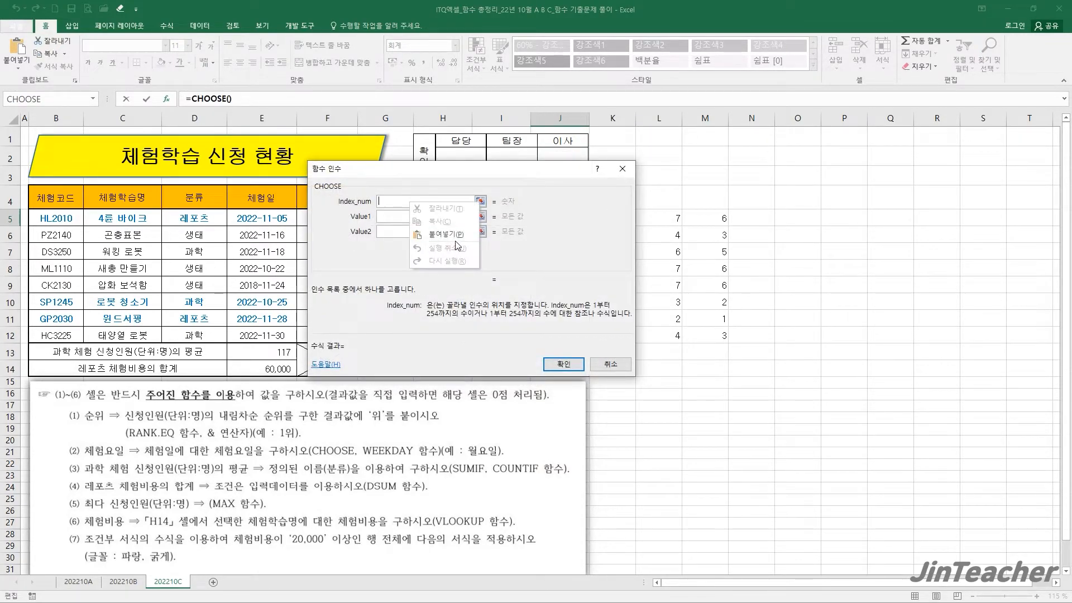
pyautogui.click(457, 246)
pyautogui.moveTo(392, 271); pyautogui.dragTo(352, 226)
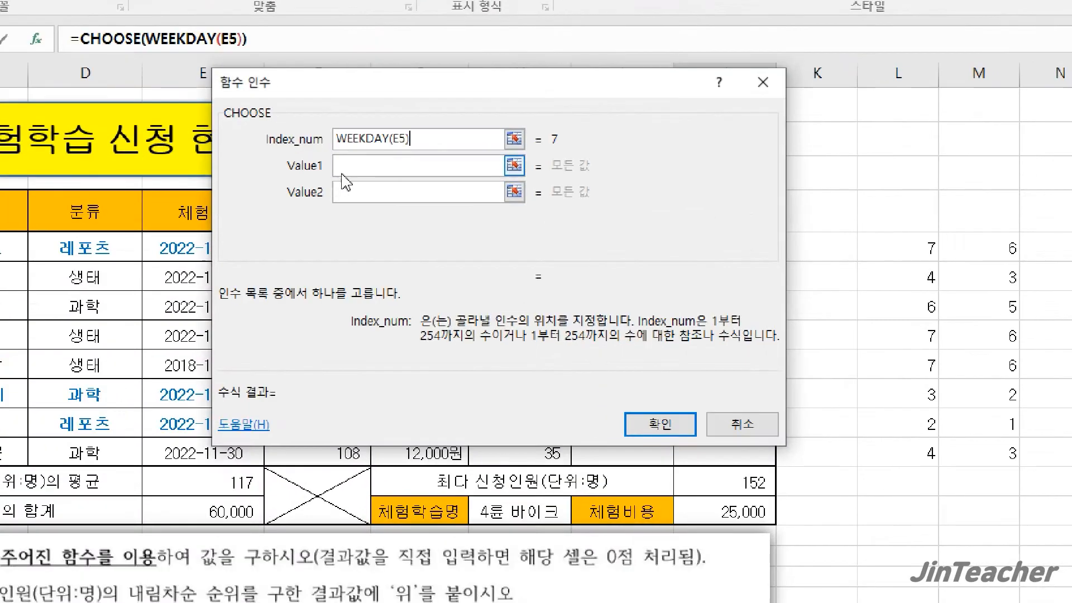
# Enter 일요일, 월요일, 화요일 and 수요일 as Value1 to Value4 of the CHOOSE function in J5.
pyautogui.click(343, 175)
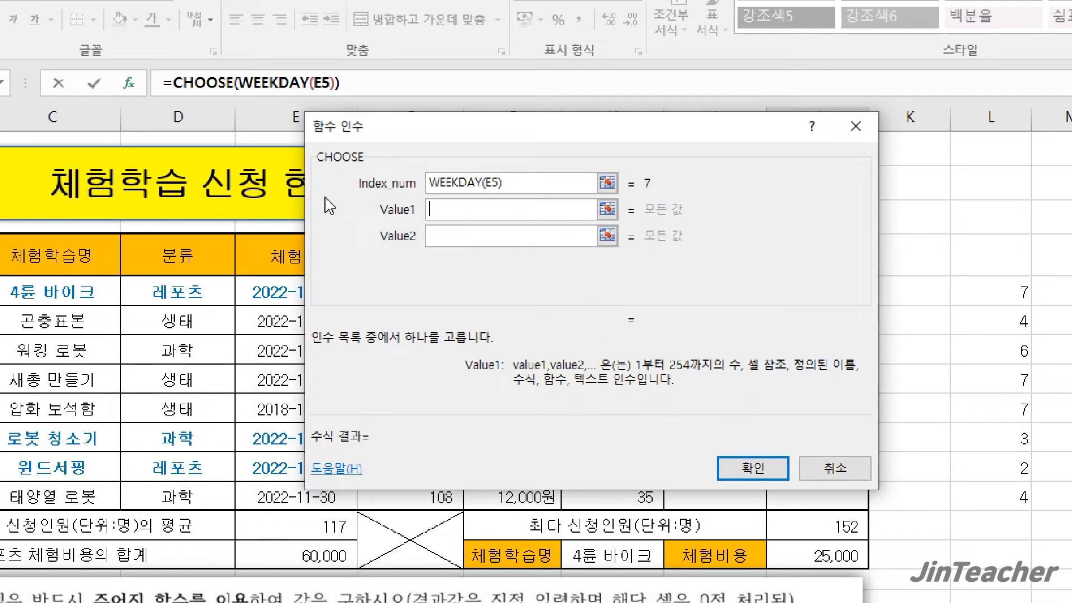
pyautogui.write('일ㅇ')
pyautogui.write('일요일')
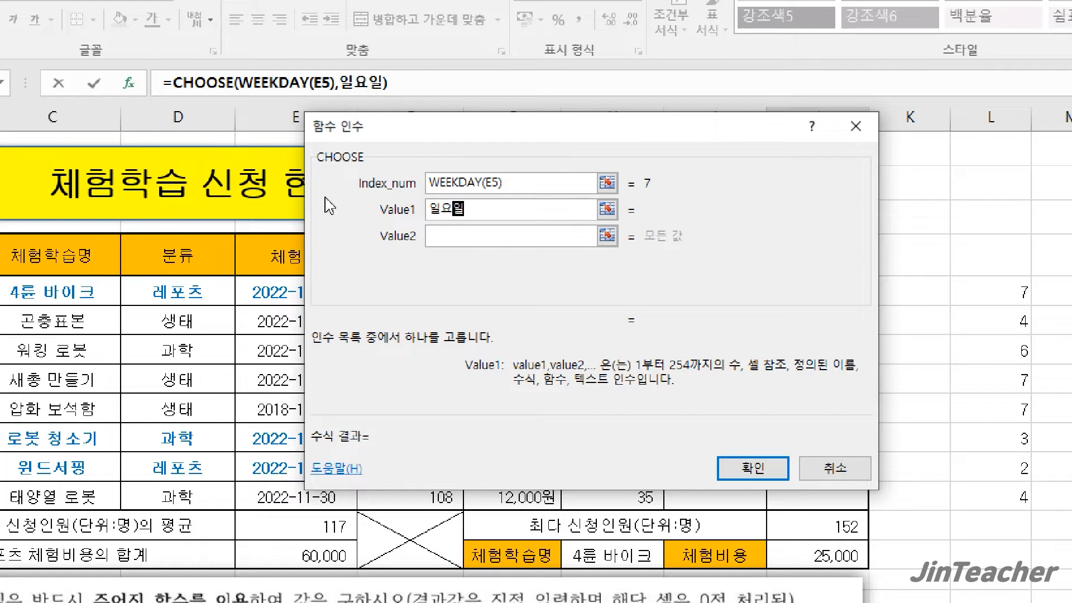
pyautogui.press('Tab')
pyautogui.write('월요일')
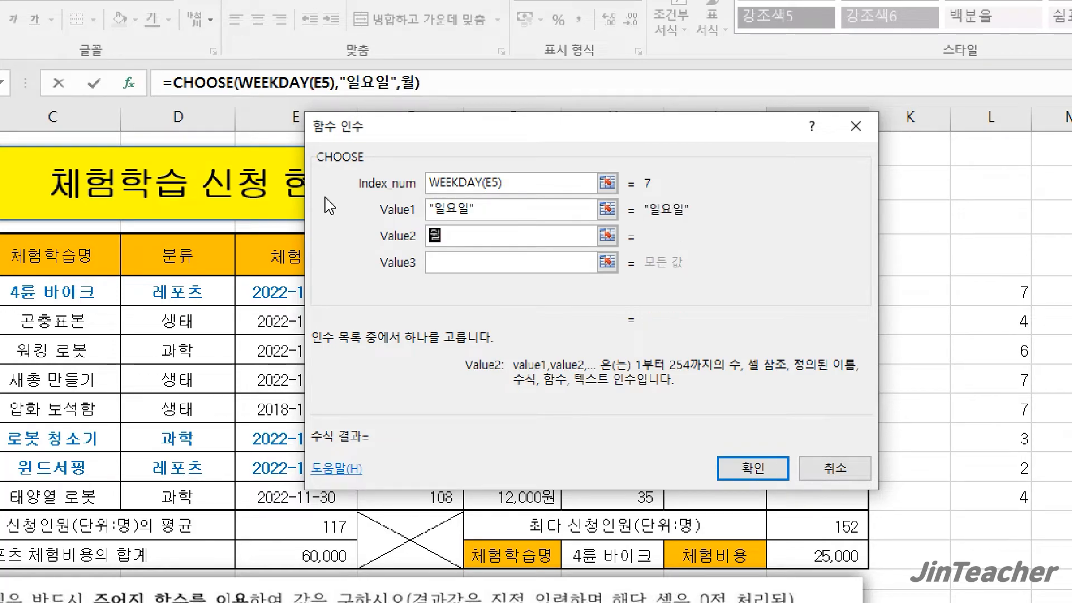
pyautogui.press('Tab')
pyautogui.write('화요일')
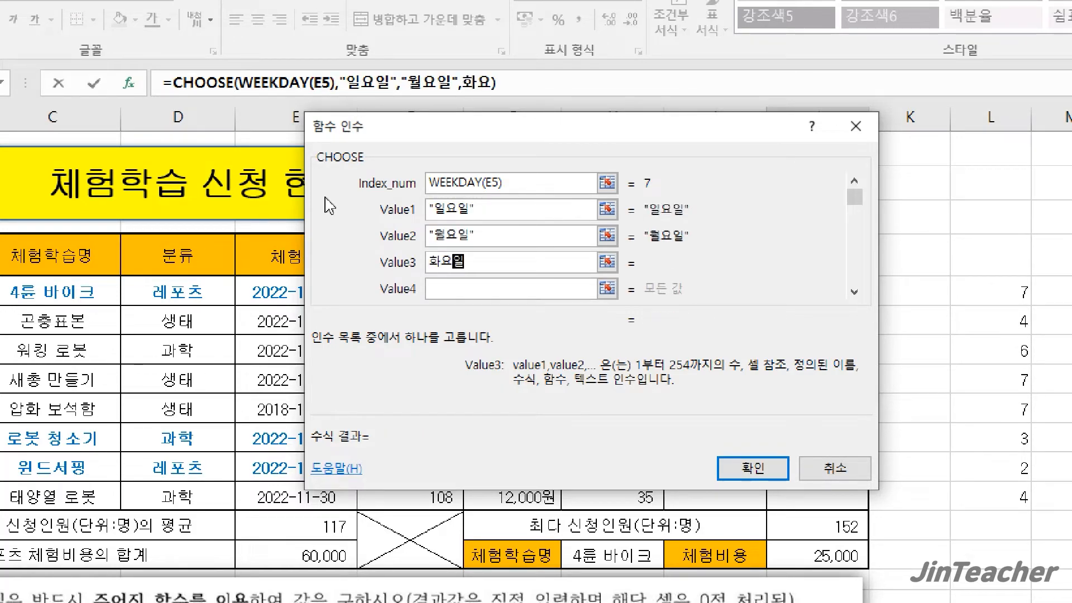
pyautogui.press('Tab')
pyautogui.write('수요일')
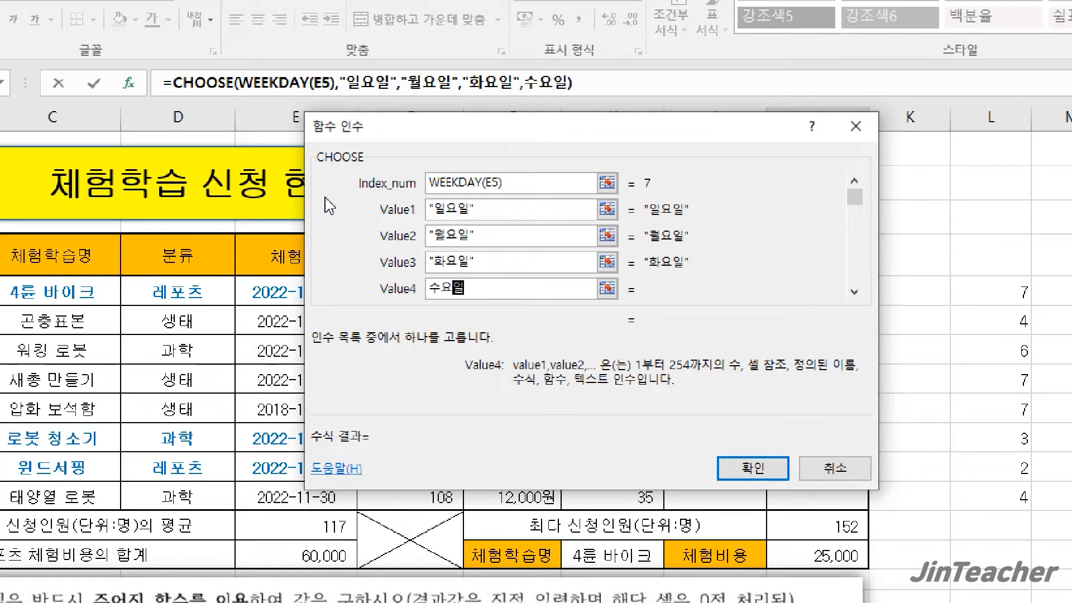
# Enter 목요일, 금요일 and 토요일 as Value5 to Value7 and complete the CHOOSE formula in J5.
pyautogui.press('Tab')
pyautogui.write('목요일')
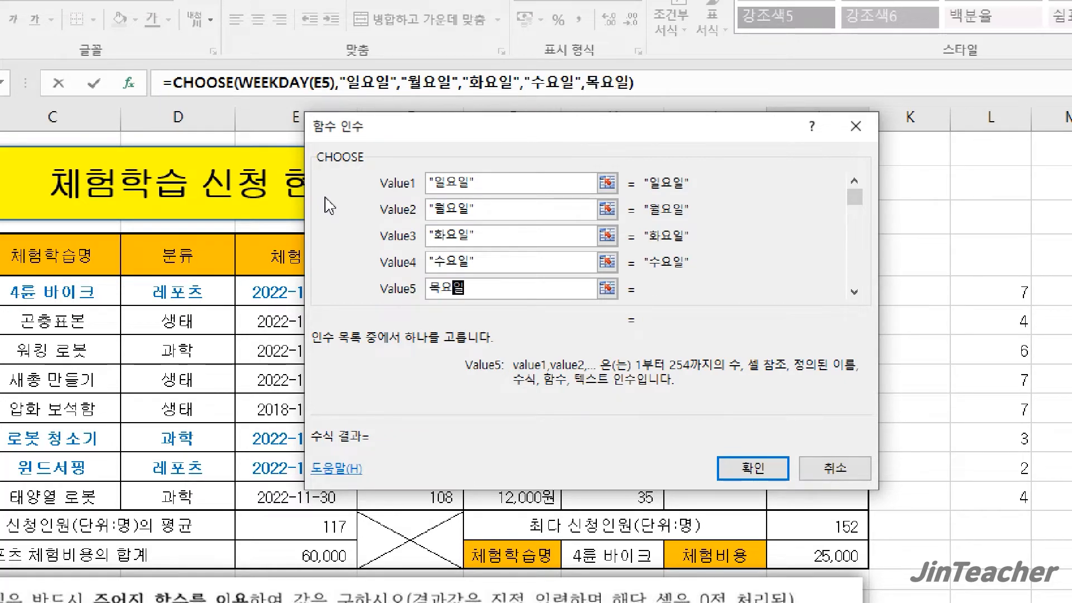
pyautogui.press('Tab')
pyautogui.write('금요일')
pyautogui.press('Tab')
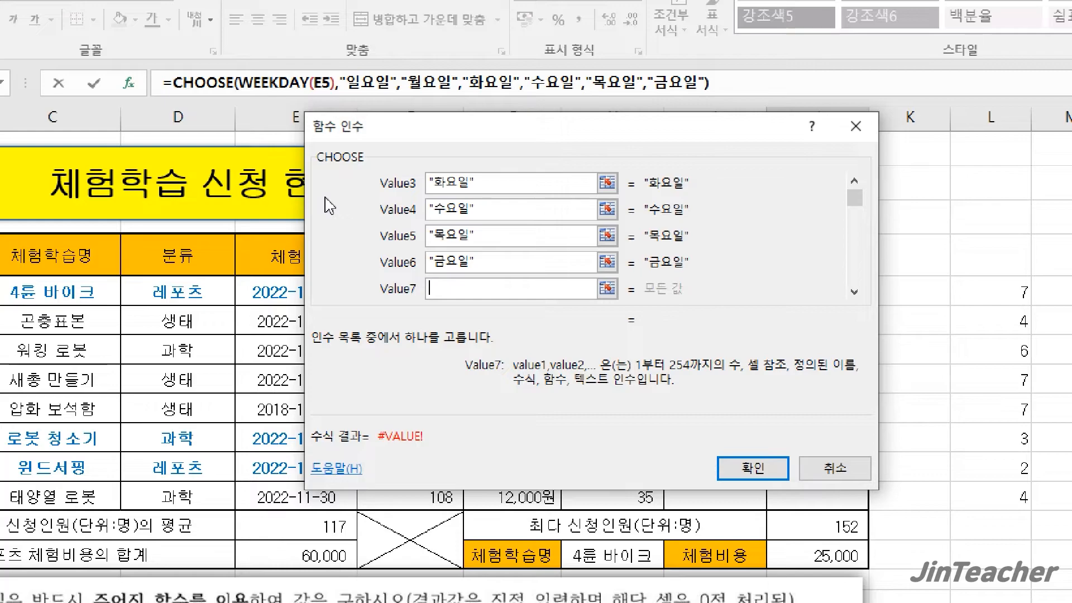
pyautogui.write('ㅌ')
pyautogui.write('일')
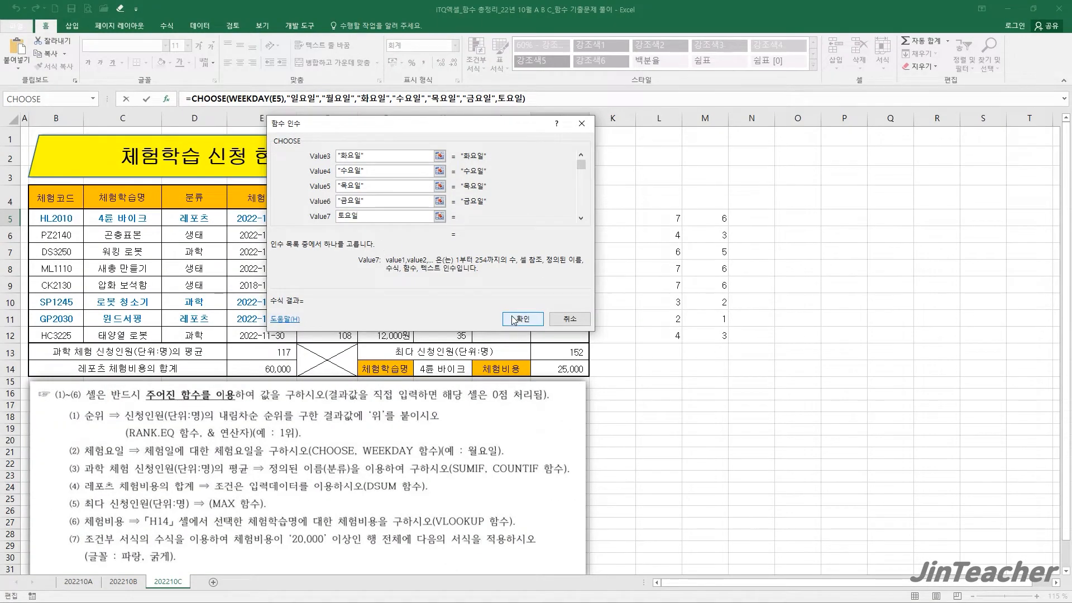
pyautogui.click(522, 319)
# Fill the J5 weekday formula down to J12 without copying the formatting.
pyautogui.moveTo(590, 227); pyautogui.dragTo(593, 338)
pyautogui.click(602, 350)
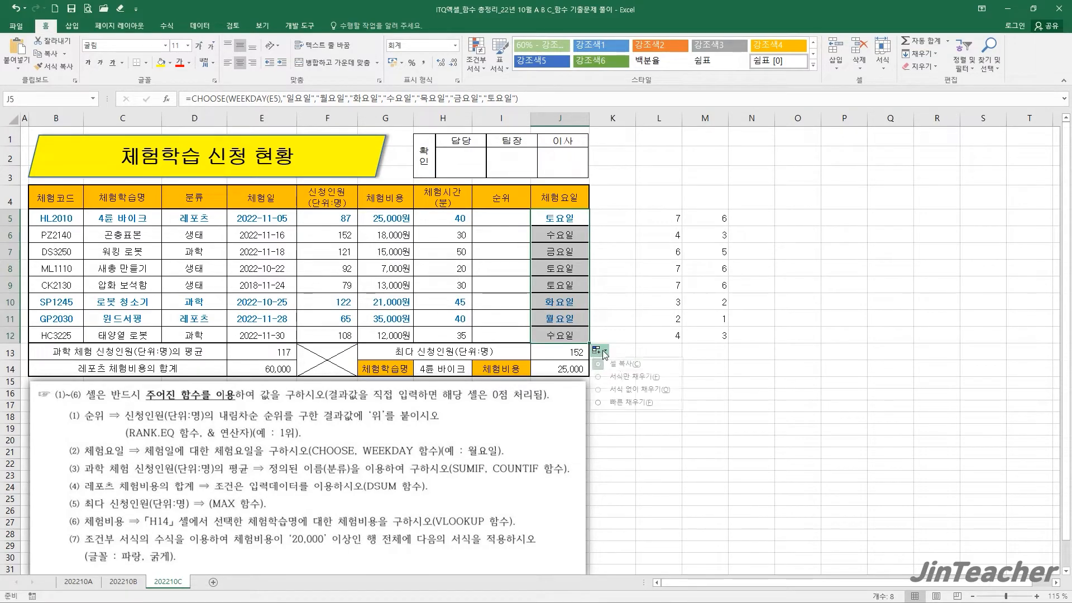
pyautogui.click(640, 390)
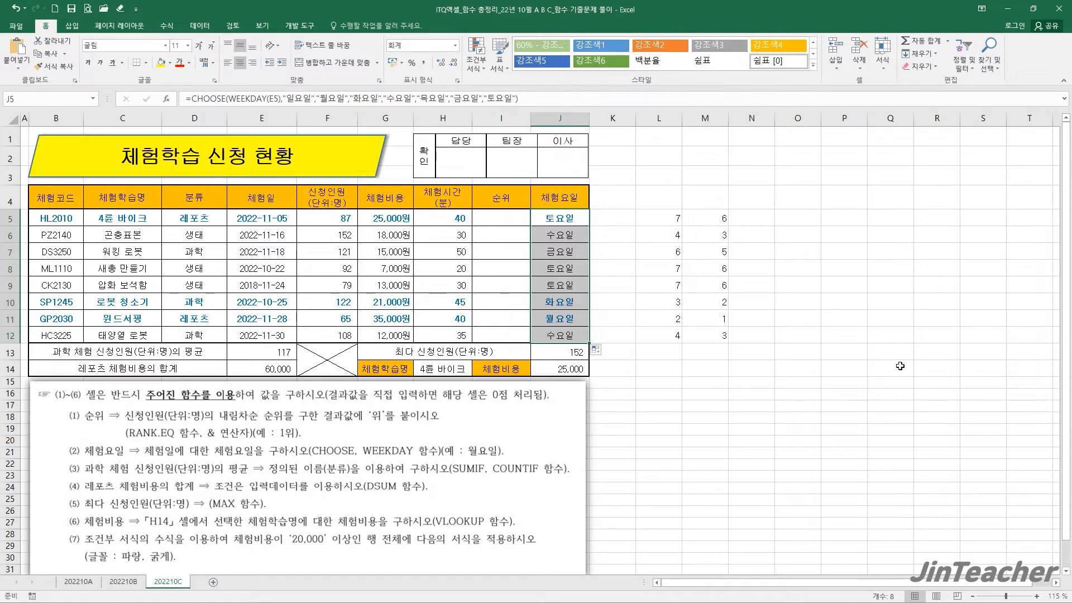
# Insert the WEEKDAY function in K5 with Serial_number E5 and Return_type 2.
pyautogui.click(615, 219)
pyautogui.click(587, 218)
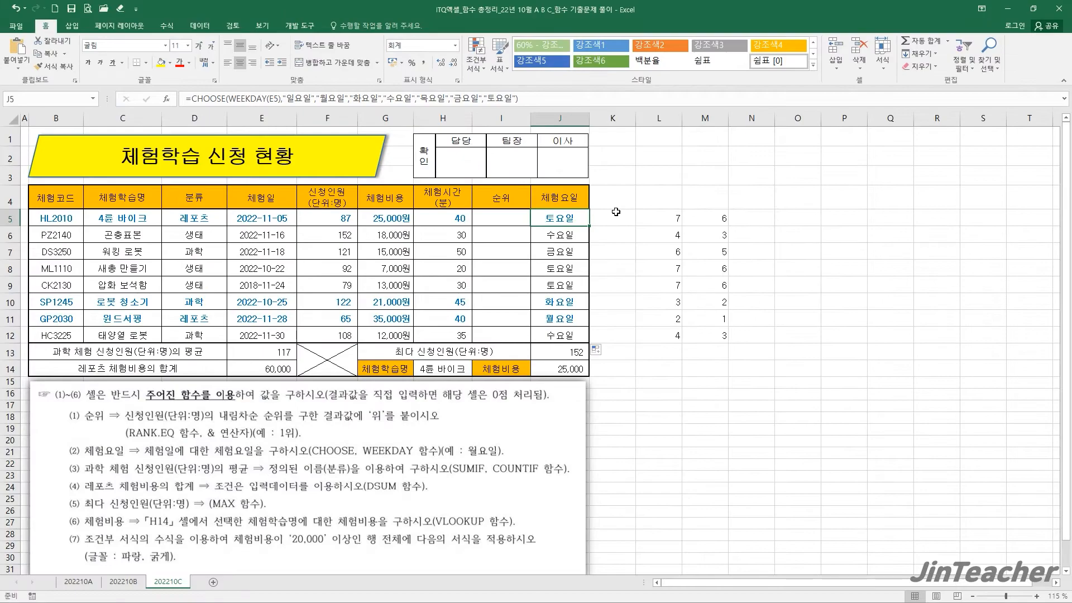
pyautogui.click(616, 213)
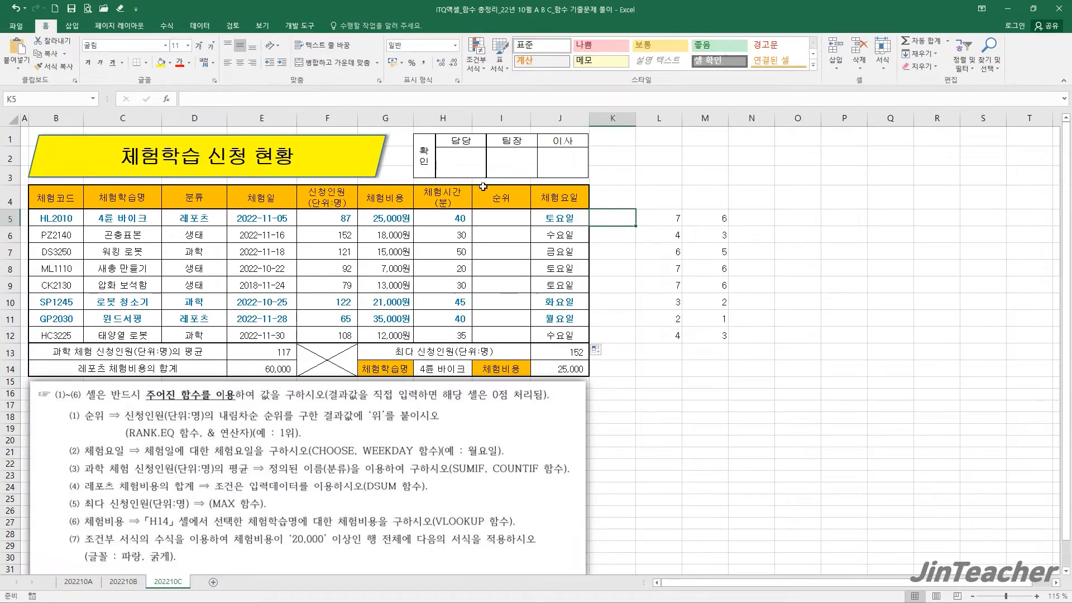
pyautogui.click(169, 102)
pyautogui.click(396, 236)
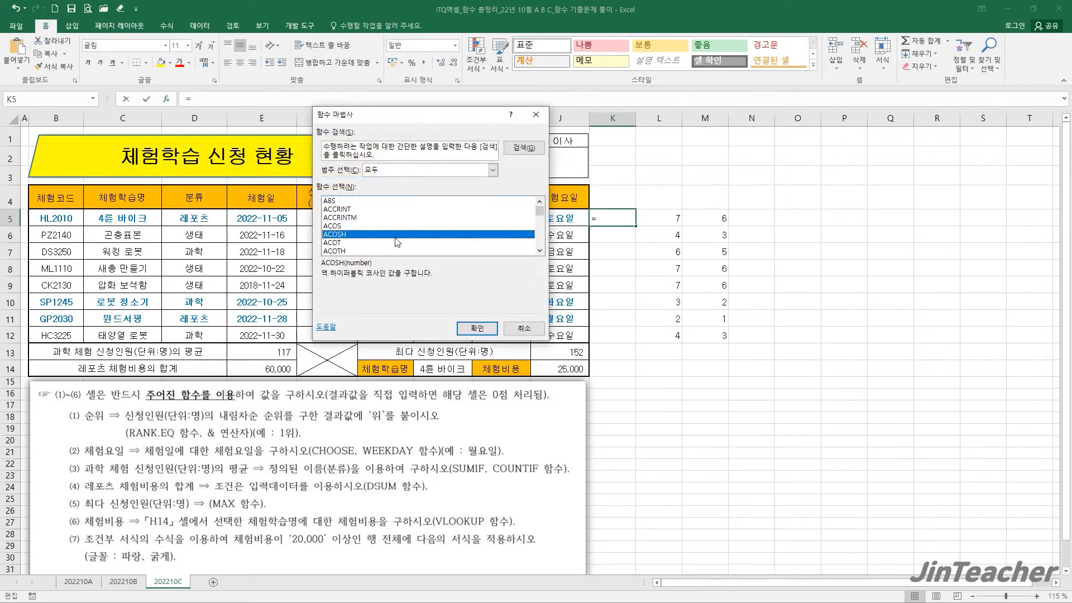
pyautogui.press('w')
pyautogui.scroll(-2, 396, 237)
pyautogui.doubleClick(353, 213)
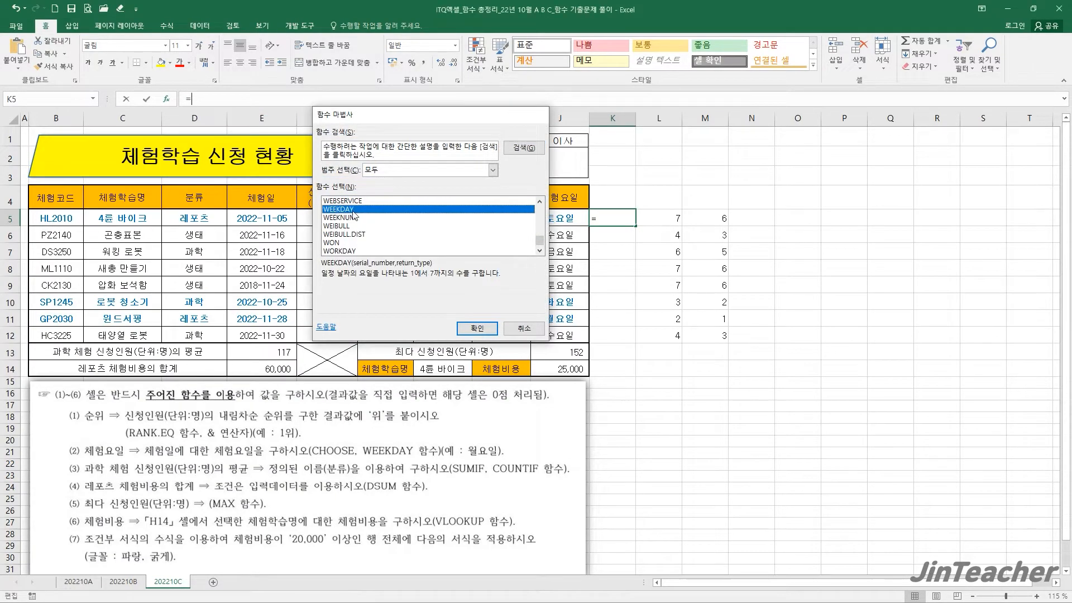
pyautogui.click(260, 212)
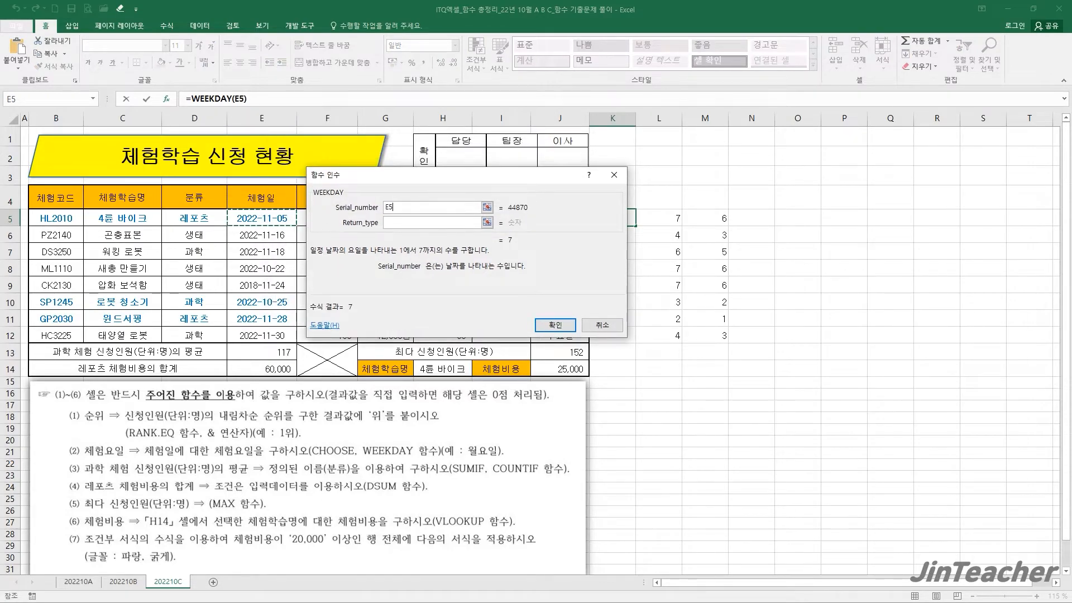
pyautogui.press('Tab')
pyautogui.write('2')
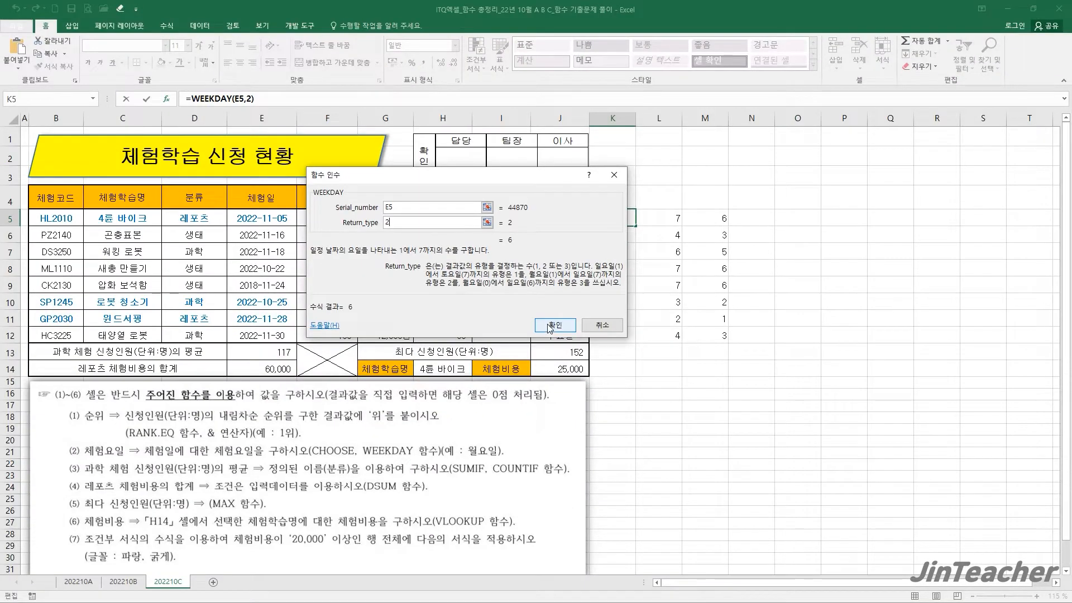
pyautogui.click(551, 326)
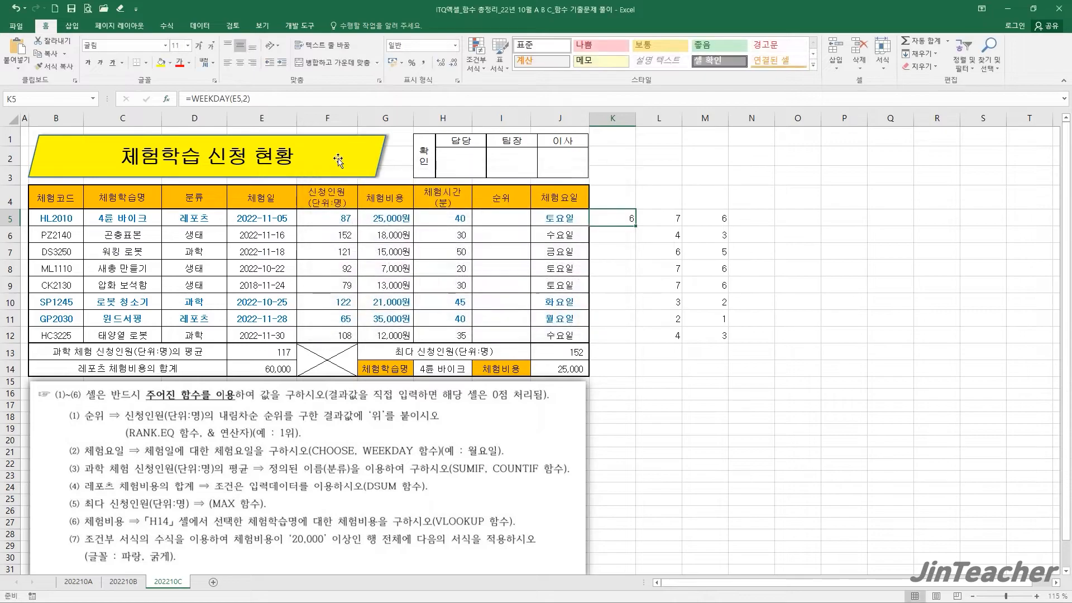
# Replace WEEKDAY(E5,2) in the K5 formula with the CHOOSE function, pasting the copied expression as its Index_num.
pyautogui.moveTo(193, 98); pyautogui.dragTo(251, 98)
pyautogui.hotkey('ctrl', 'c')
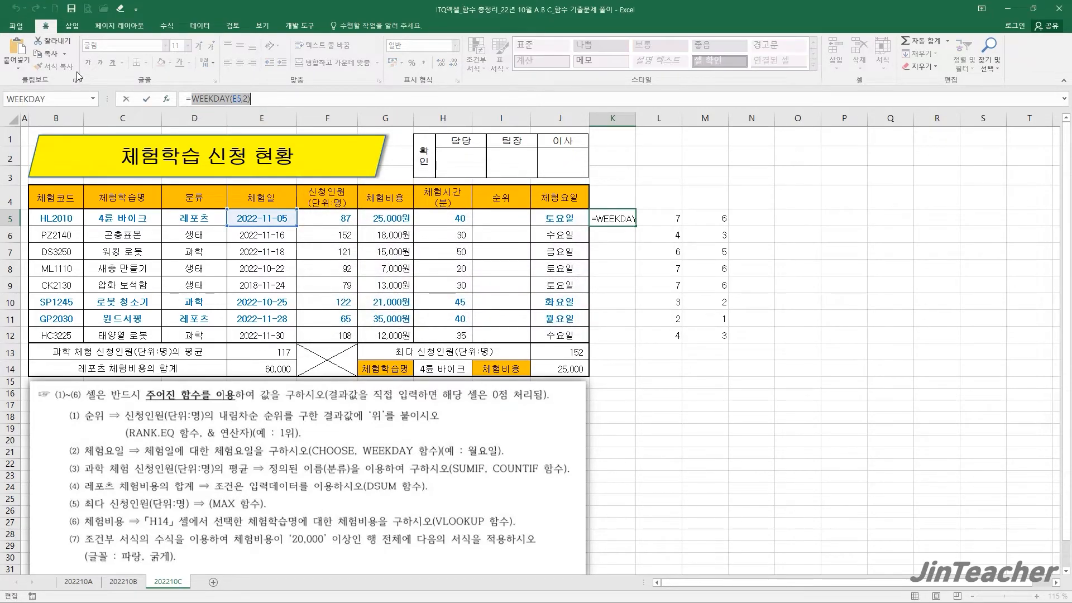
pyautogui.press('BackSpace')
pyautogui.click(168, 98)
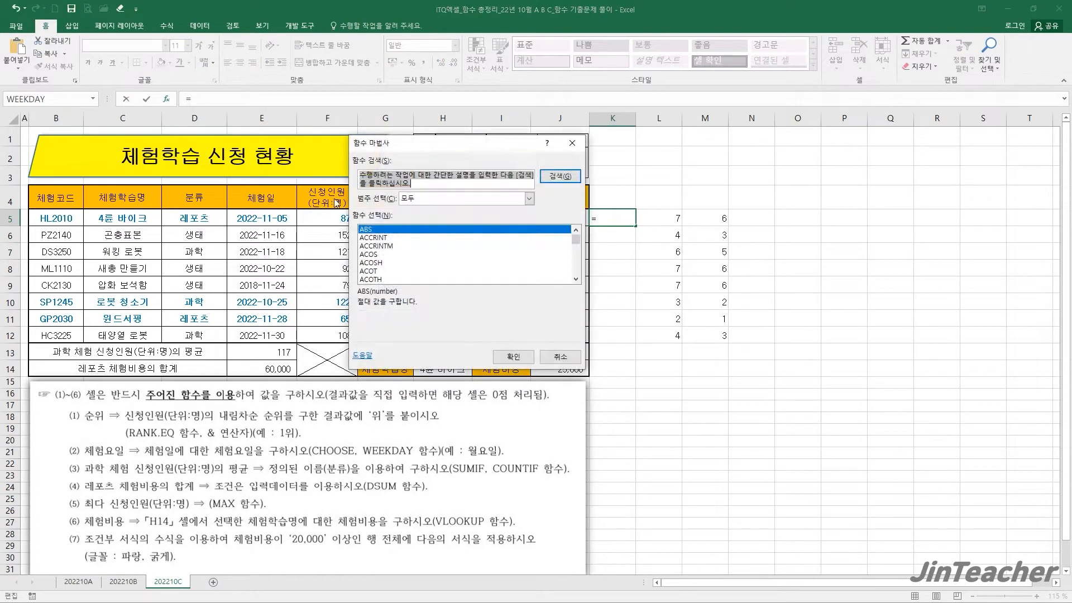
pyautogui.click(406, 264)
pyautogui.press('c')
pyautogui.scroll(-1, 416, 270)
pyautogui.scroll(-3, 418, 274)
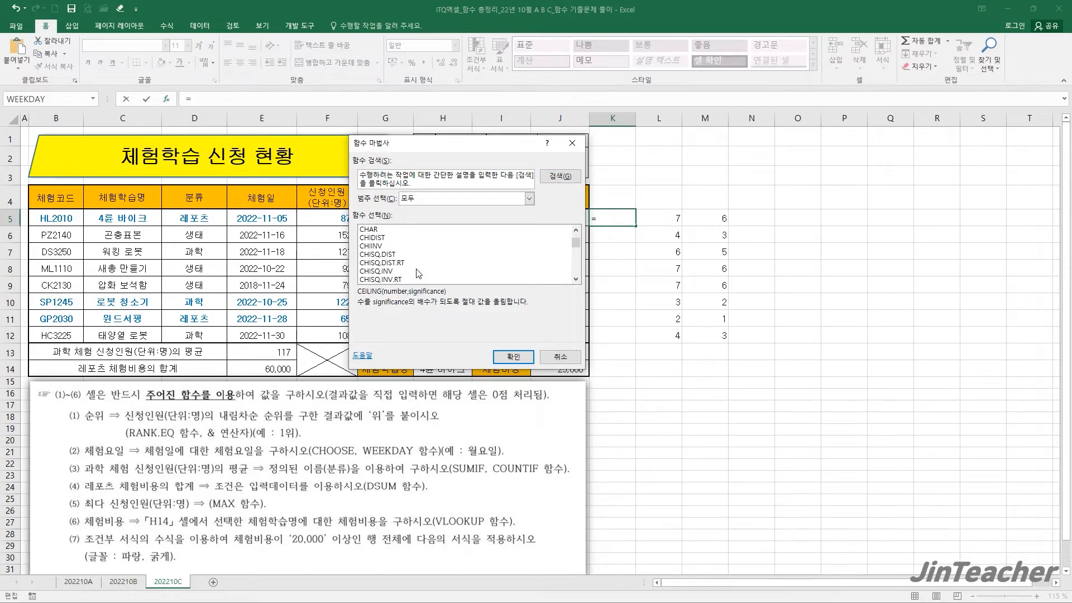
pyautogui.doubleClick(374, 279)
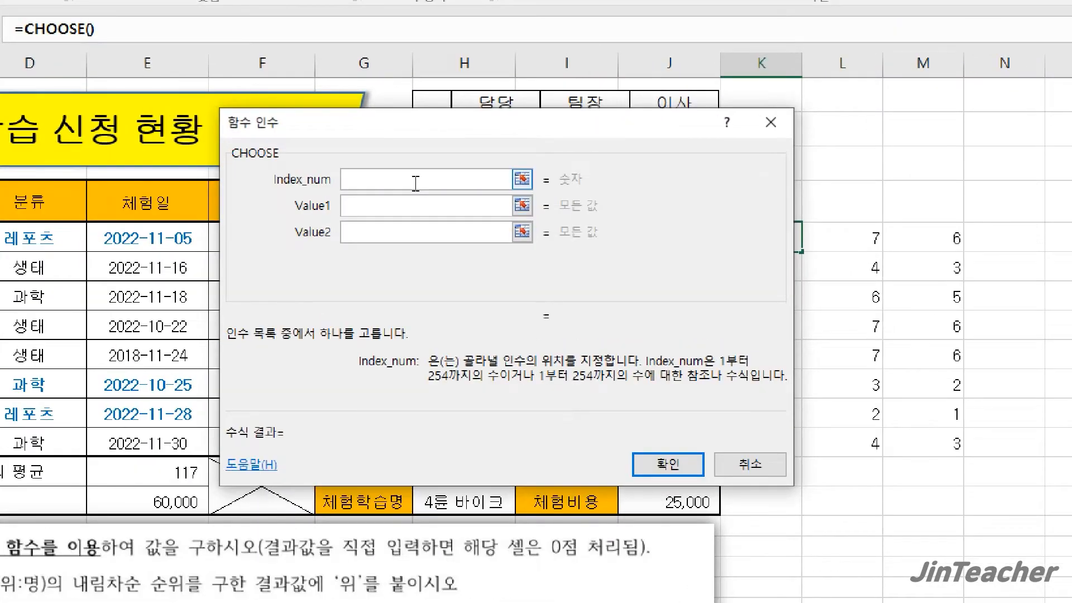
pyautogui.rightClick(416, 183)
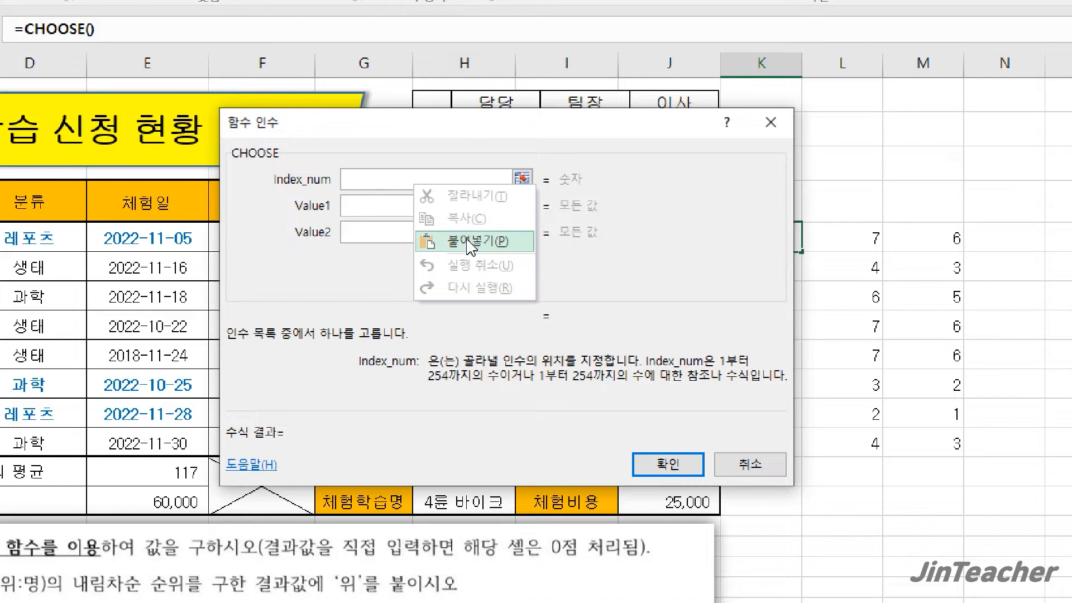
pyautogui.click(453, 238)
# Enter 월요일, 화요일 and 수요일 as Value1 to Value3 of the CHOOSE function in K5.
pyautogui.click(384, 212)
pyautogui.click(385, 212)
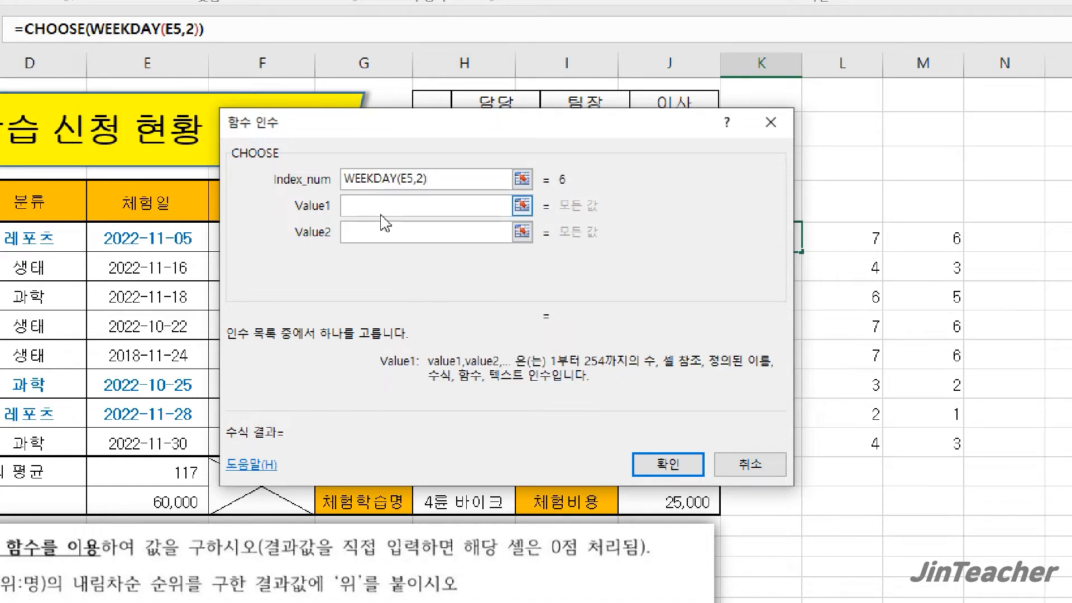
pyautogui.write('월용리')
pyautogui.press('BackSpace')
pyautogui.press('BackSpace')
pyautogui.write('요일')
pyautogui.press('Tab')
pyautogui.write('화')
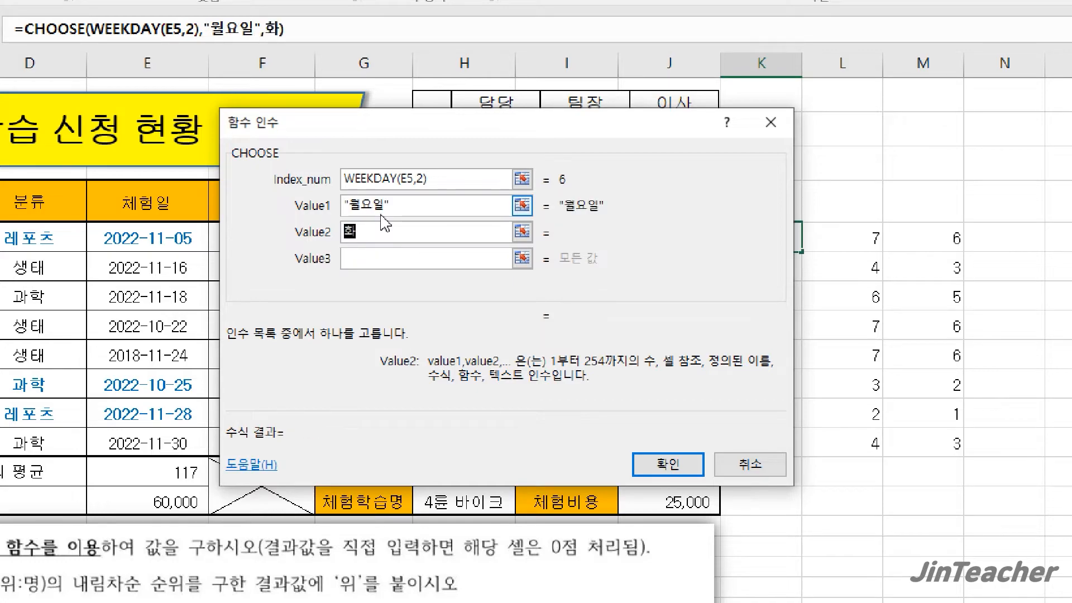
pyautogui.write('요이ㄹ')
pyautogui.press('Tab')
pyautogui.write('수요일')
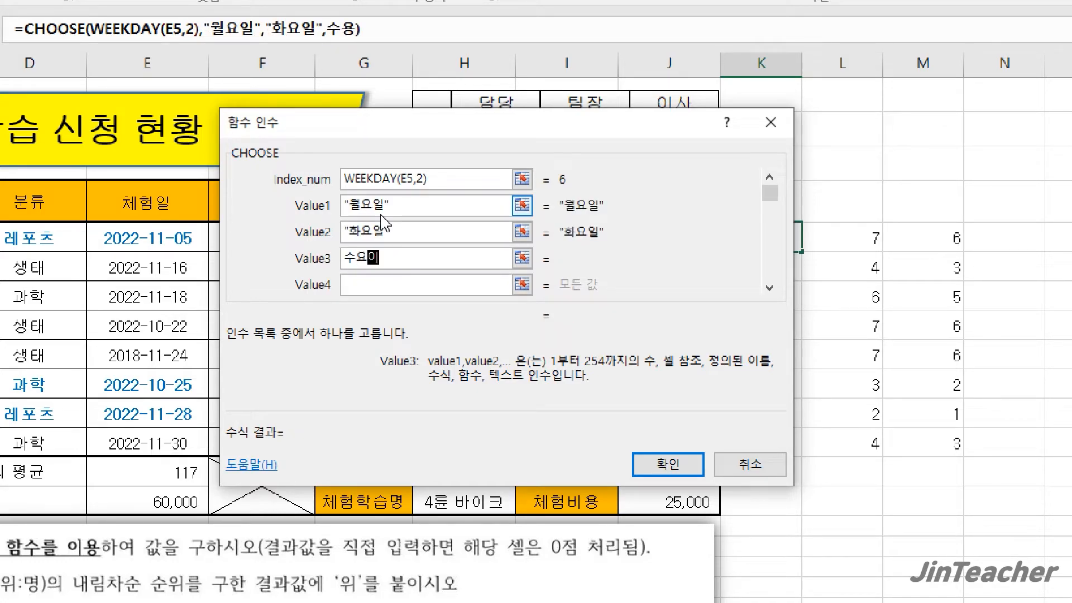
# Enter 목요일 and 금요일 as Value4 and Value5 of the CHOOSE function in K5.
pyautogui.press('Tab')
pyautogui.write('목요일')
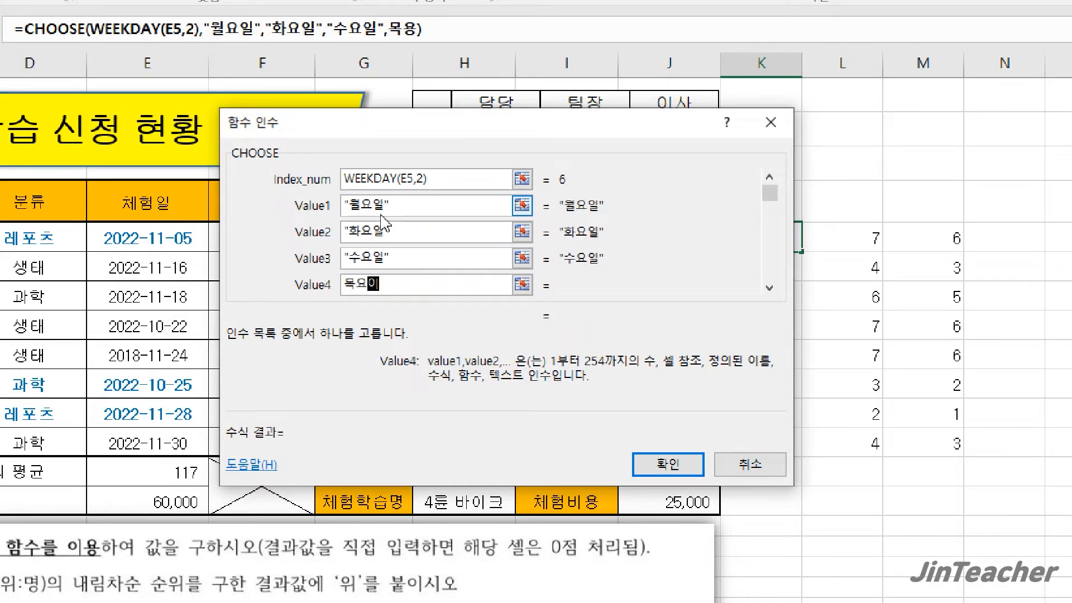
pyautogui.press('Tab')
pyautogui.write('금용')
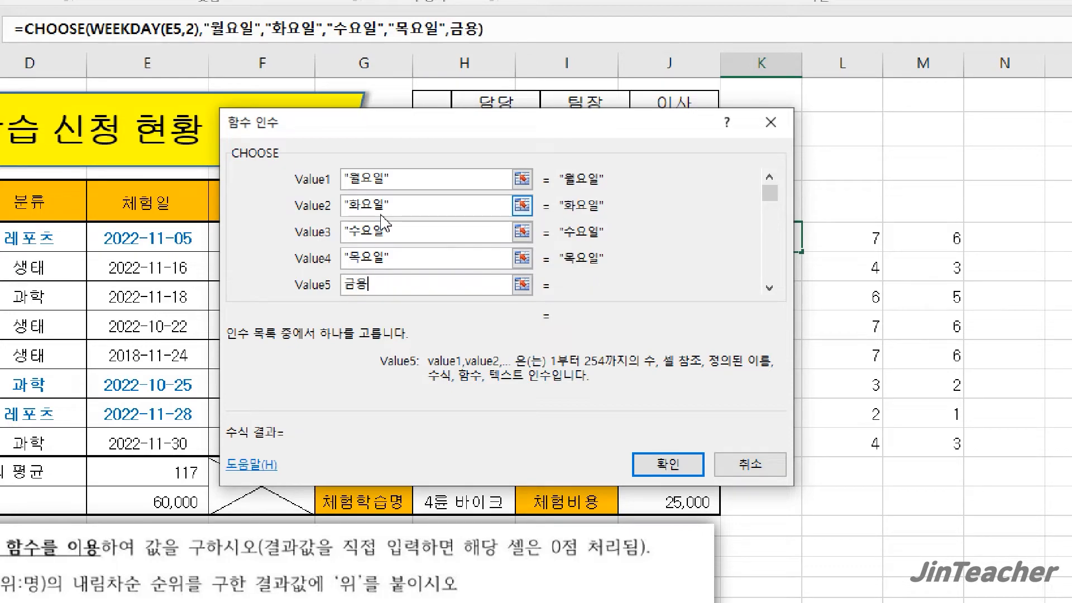
pyautogui.press('BackSpace')
pyautogui.press('BackSpace')
pyautogui.press('BackSpace')
pyautogui.write('요일')
pyautogui.press('Tab')
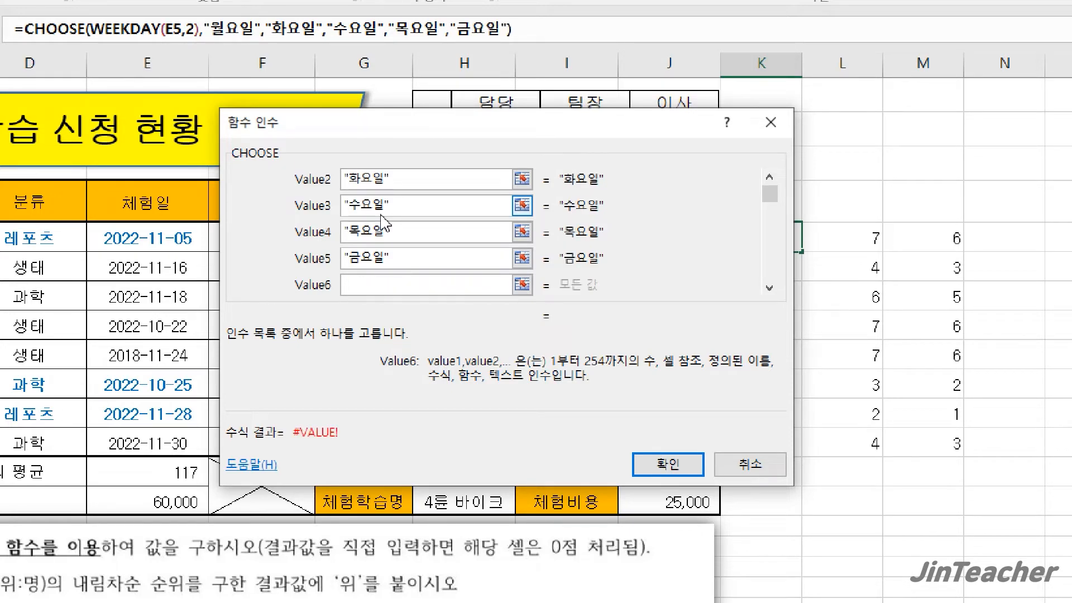
# Enter 토요일 and 일요일 as Value6 and Value7 and complete the CHOOSE formula in K5.
pyautogui.write('토요일')
pyautogui.press('Tab')
pyautogui.write('이')
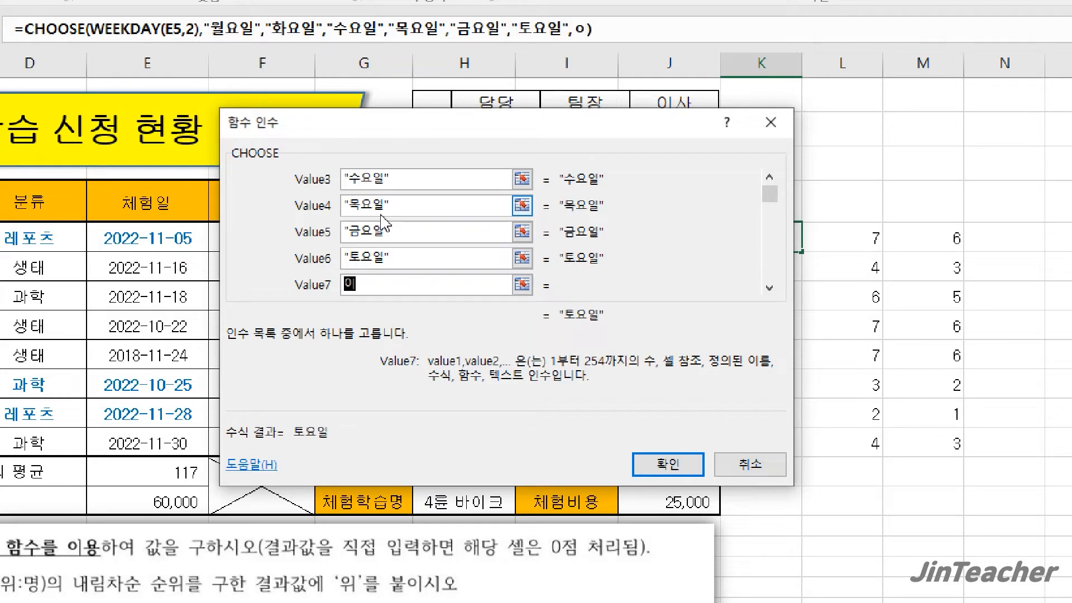
pyautogui.write('요일')
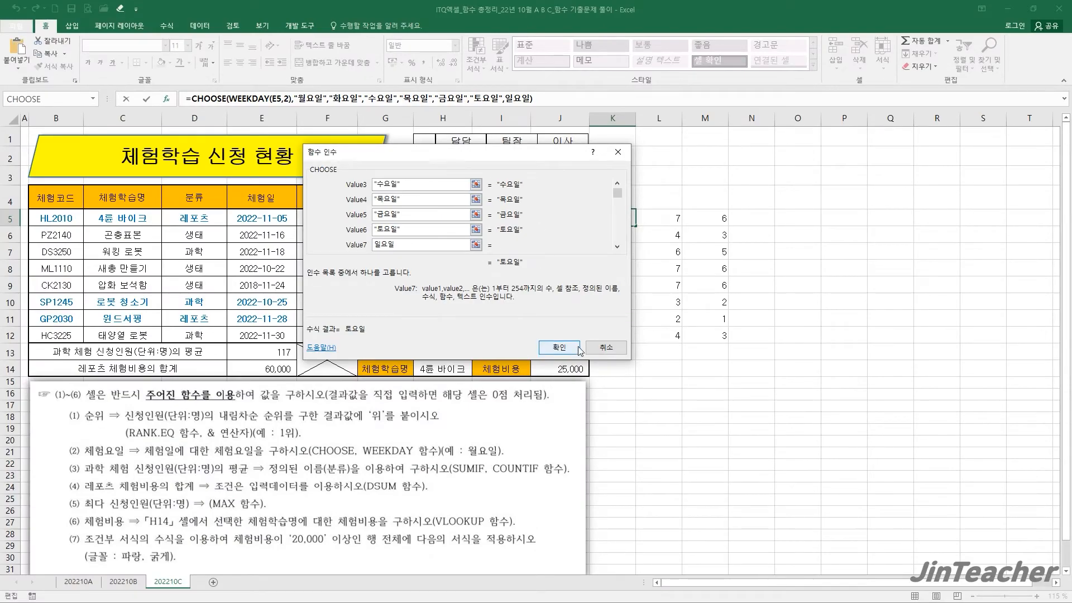
pyautogui.click(559, 347)
# Fill the K5 formula down to K12 and compare its weekdays with those in column J.
pyautogui.moveTo(637, 225); pyautogui.dragTo(598, 334)
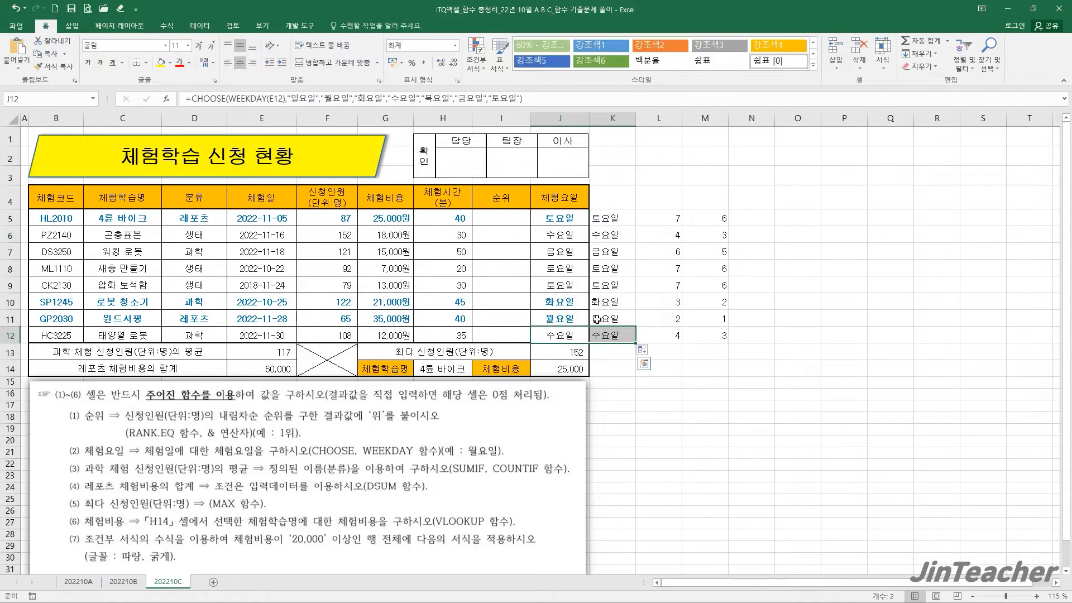
pyautogui.click(584, 287)
pyautogui.click(598, 250)
pyautogui.click(571, 250)
pyautogui.click(742, 453)
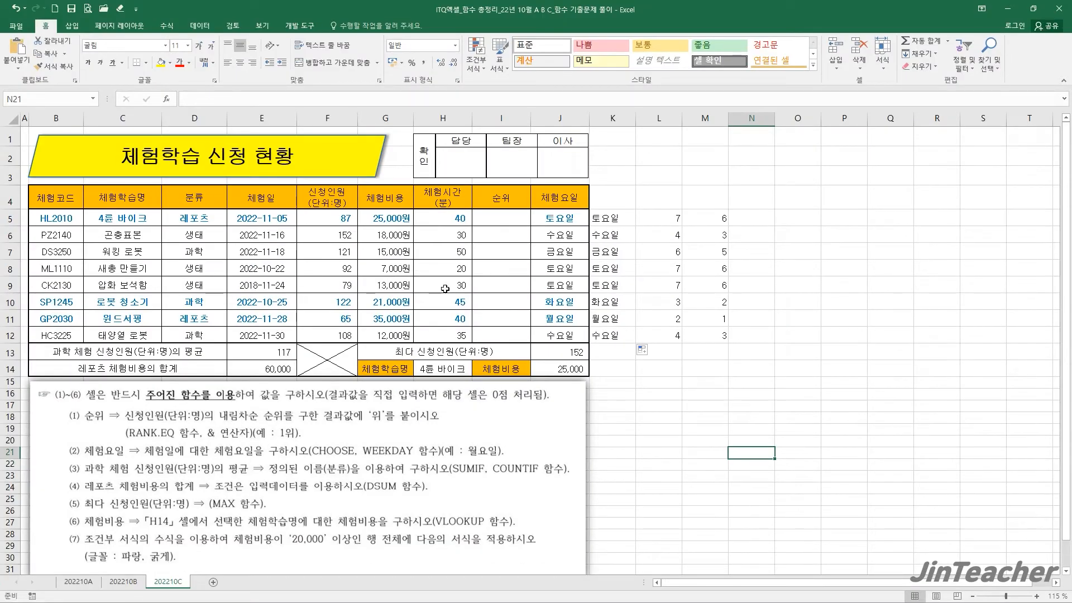
# Start a RANK.EQ function in cell I5 with F5 as the Number argument.
pyautogui.click(332, 222)
pyautogui.click(491, 218)
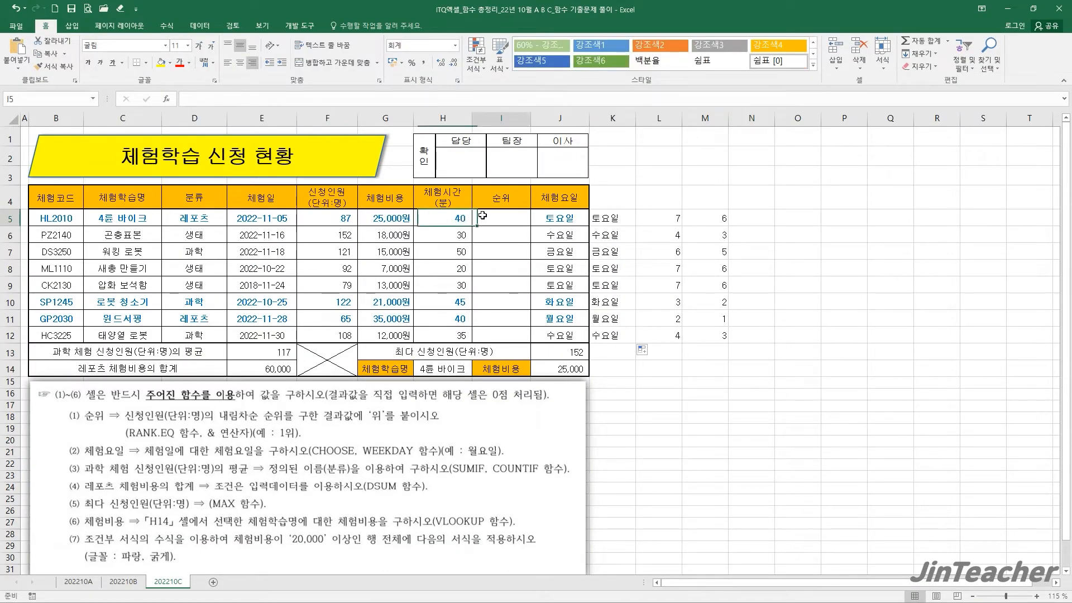
pyautogui.click(167, 98)
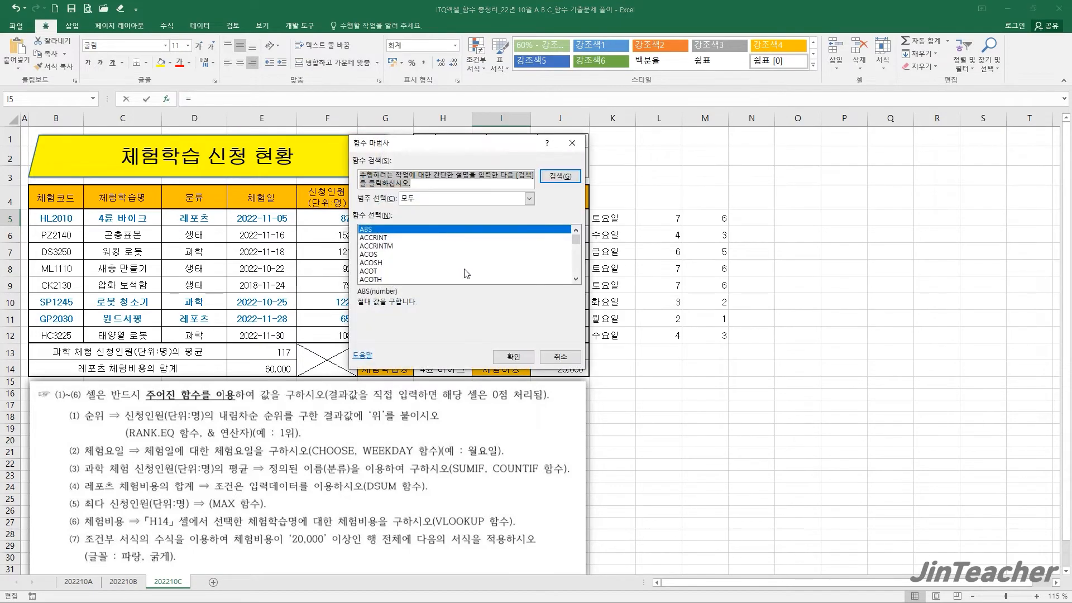
pyautogui.click(467, 274)
pyautogui.press('r')
pyautogui.scroll(-1, 438, 272)
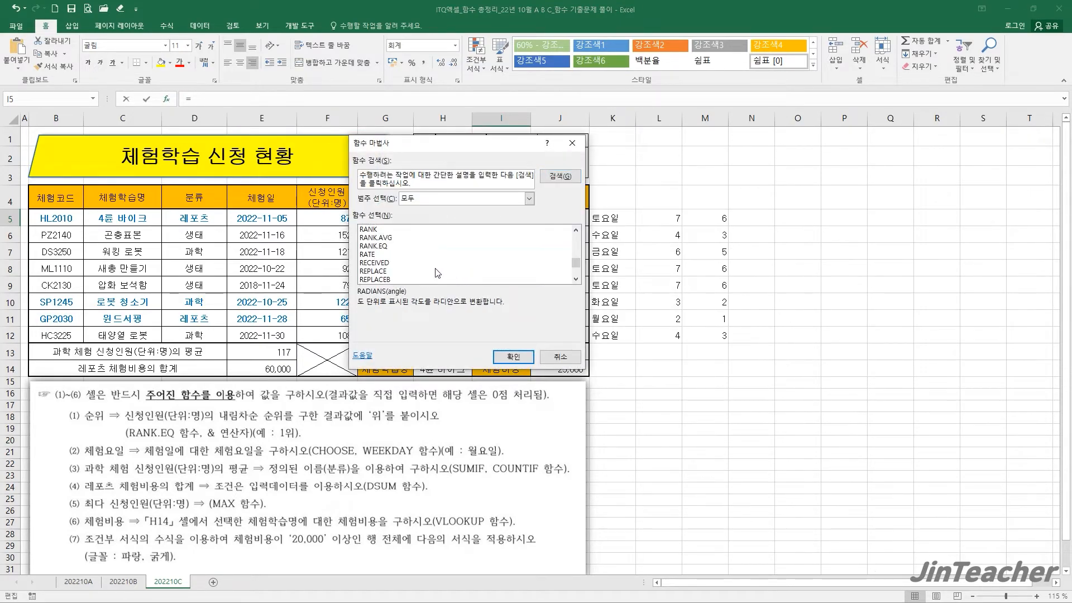
pyautogui.doubleClick(408, 246)
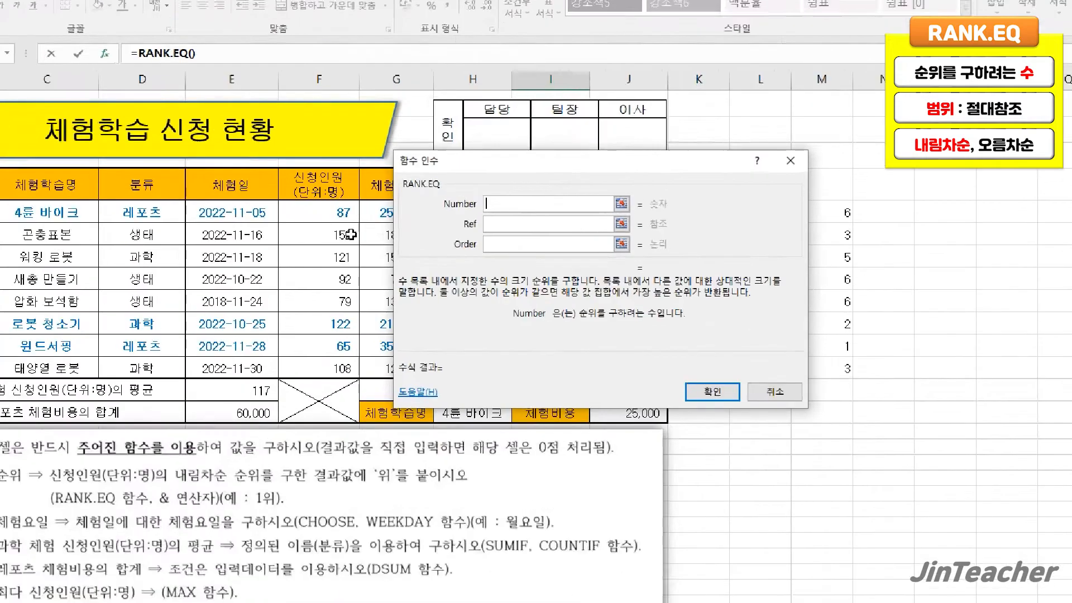
pyautogui.click(342, 208)
pyautogui.press('Tab')
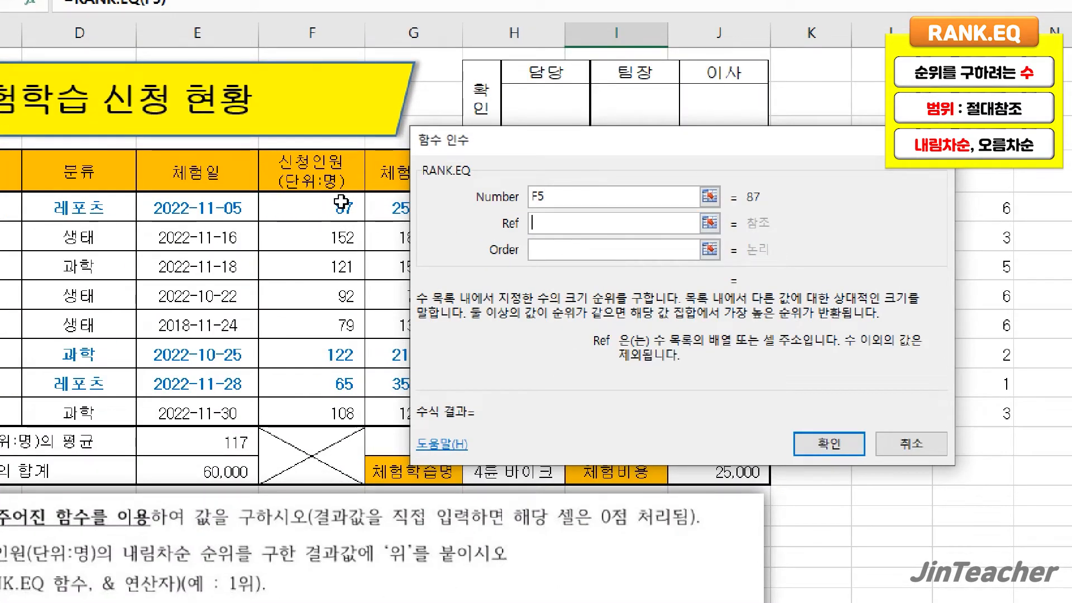
# Set Ref to the absolute range $F$5:$F$12 and complete the RANK.EQ formula in I5.
pyautogui.moveTo(342, 202); pyautogui.dragTo(346, 413)
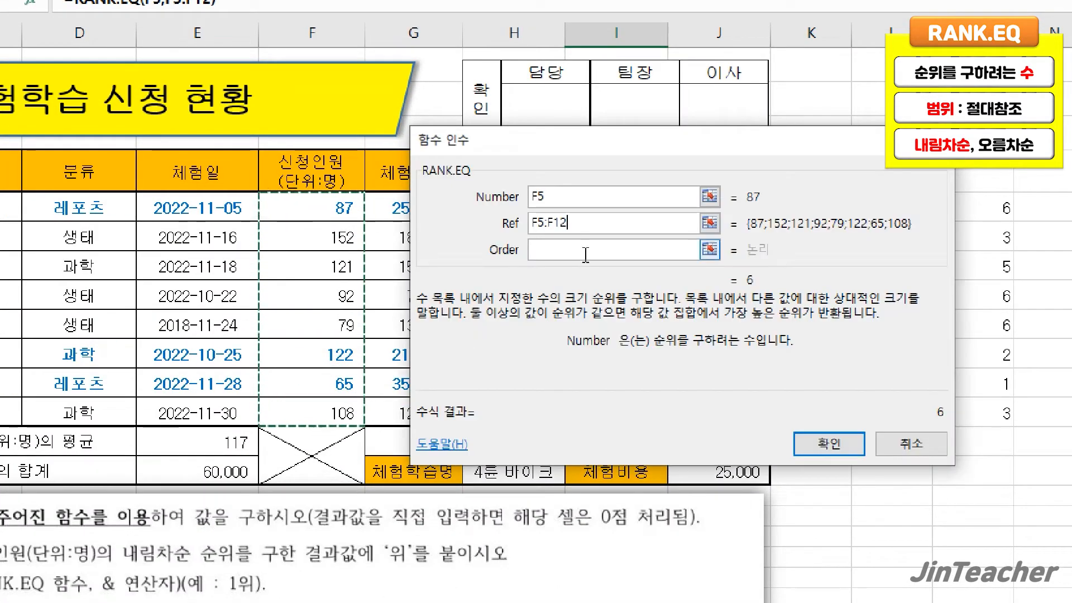
pyautogui.doubleClick(589, 222)
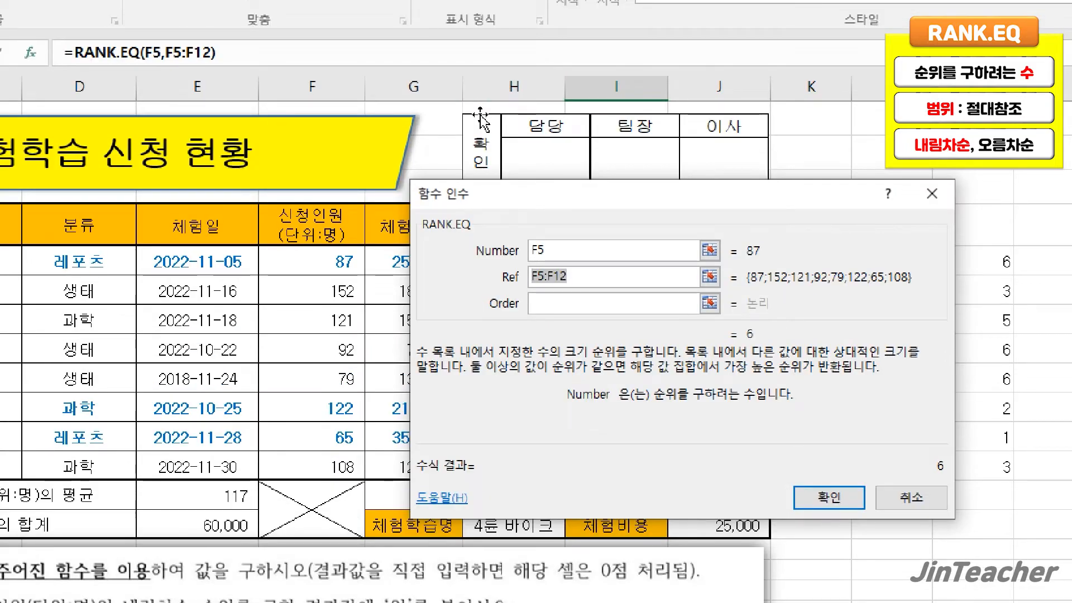
pyautogui.press('F4')
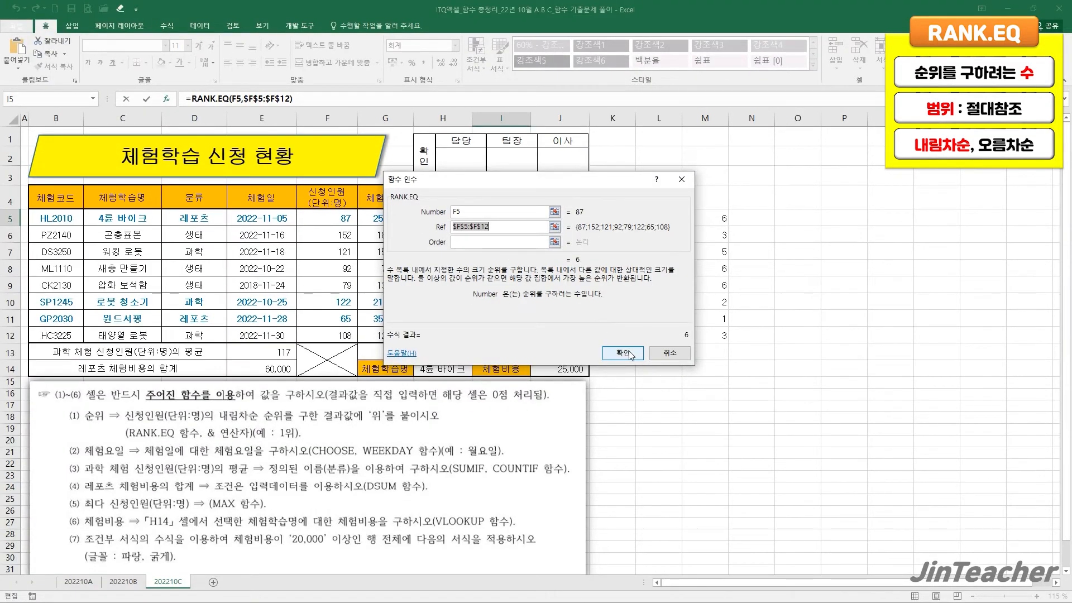
pyautogui.click(623, 353)
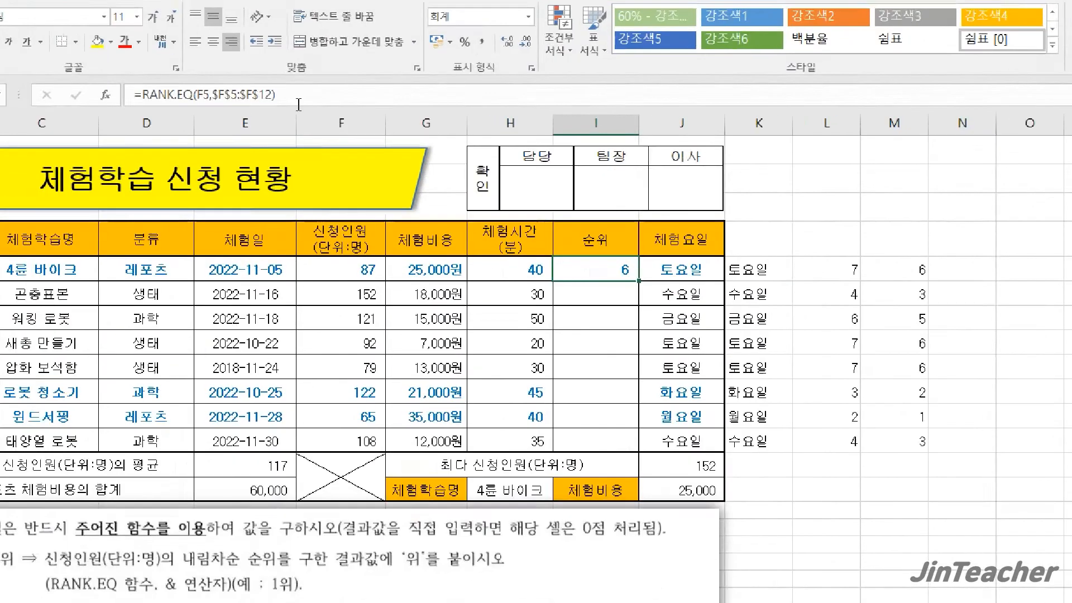
# Append &"위" to the end of the RANK.EQ formula in I5.
pyautogui.click(303, 98)
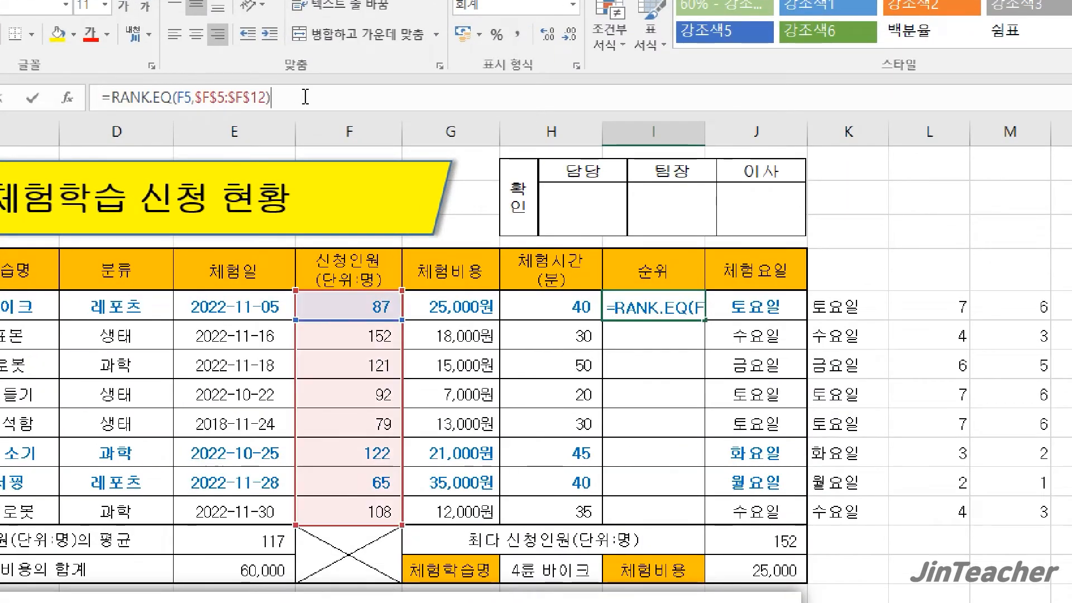
pyautogui.write('&')
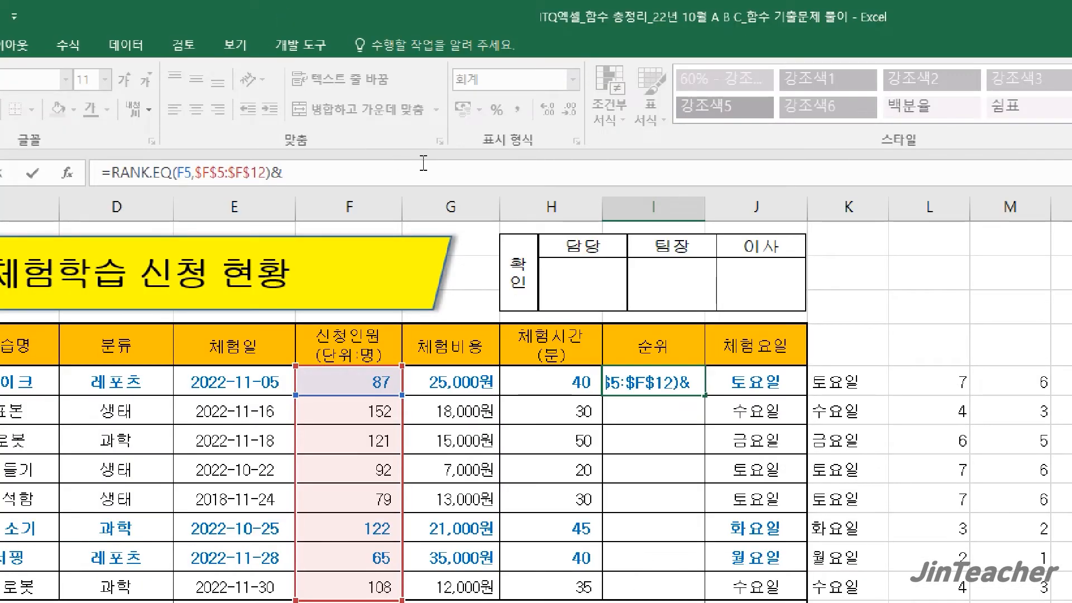
pyautogui.write('"위"')
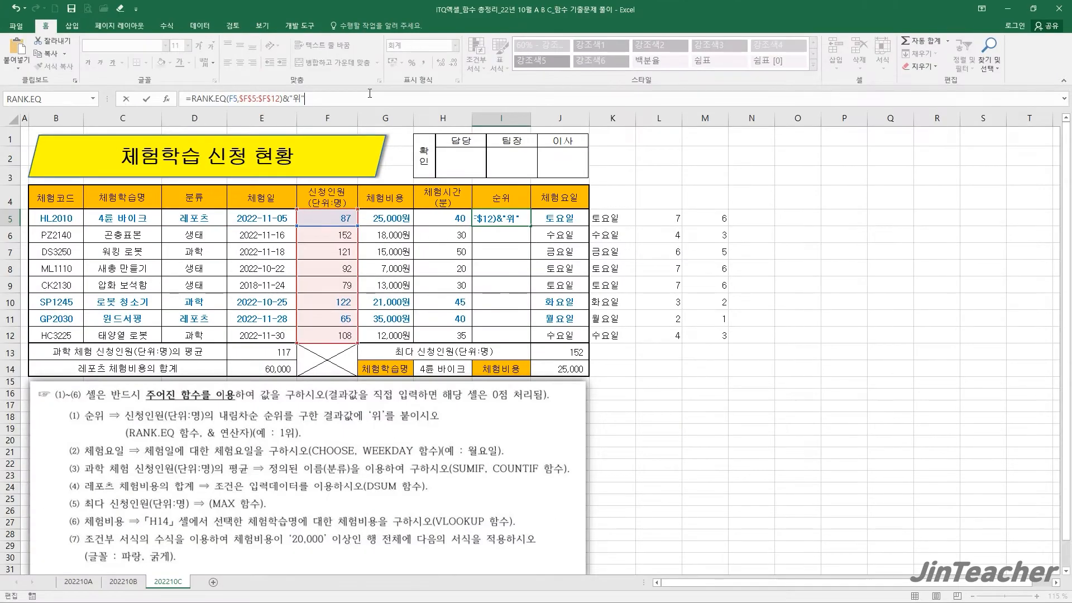
pyautogui.press('Return')
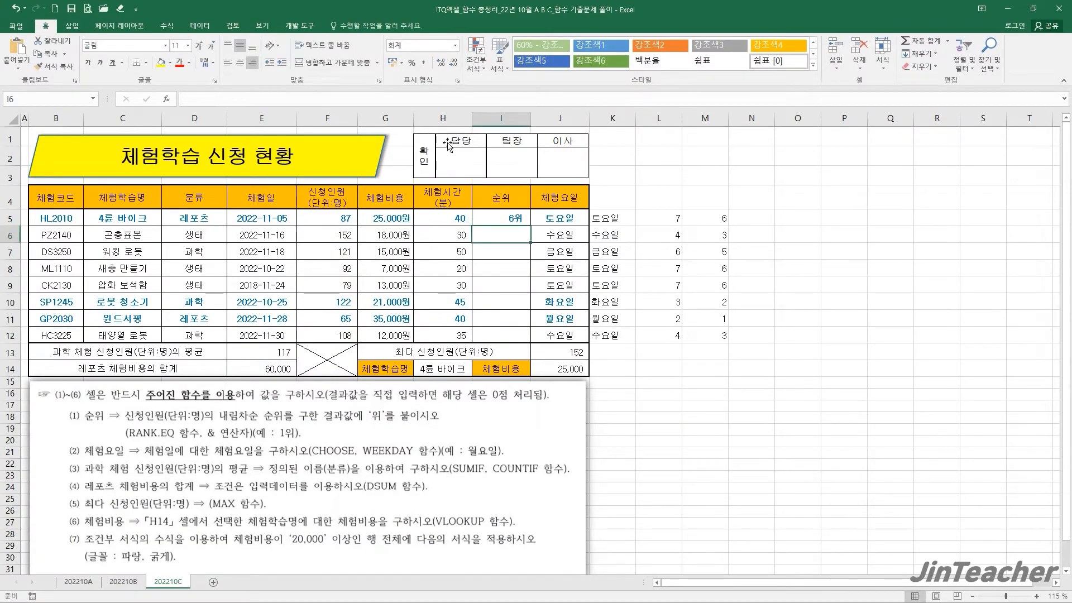
# Fill the I5 rank formula down to I12 without copying the formatting.
pyautogui.click(519, 218)
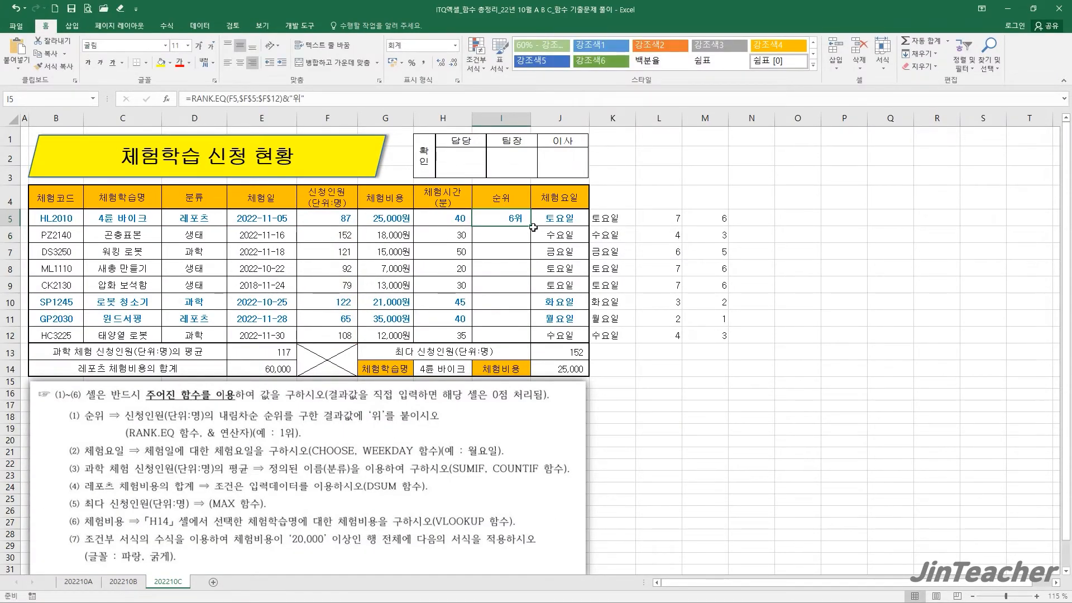
pyautogui.moveTo(530, 226); pyautogui.dragTo(531, 340)
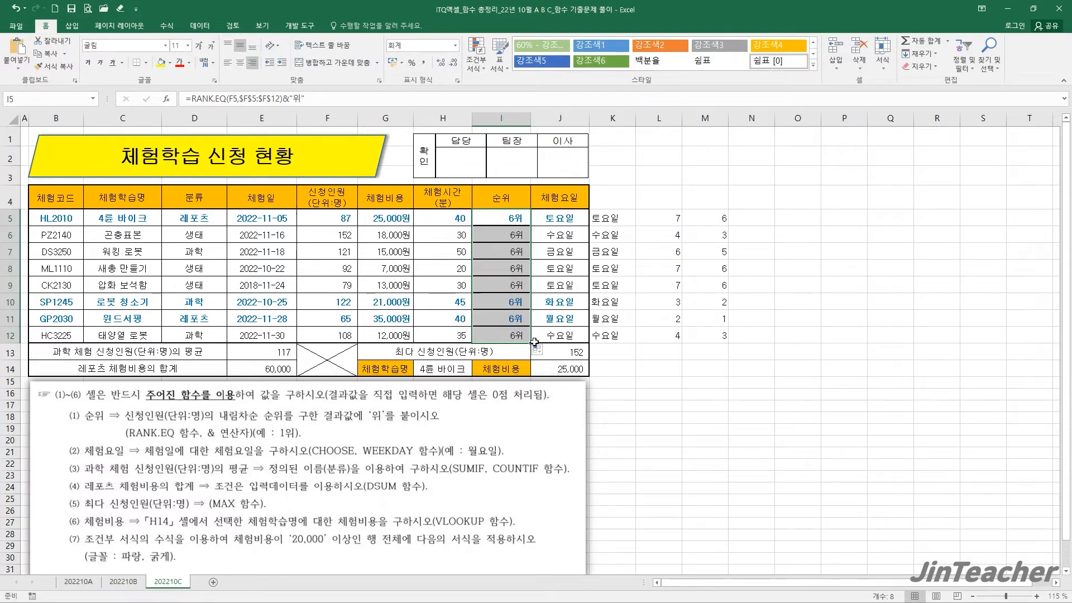
pyautogui.click(538, 350)
pyautogui.click(625, 381)
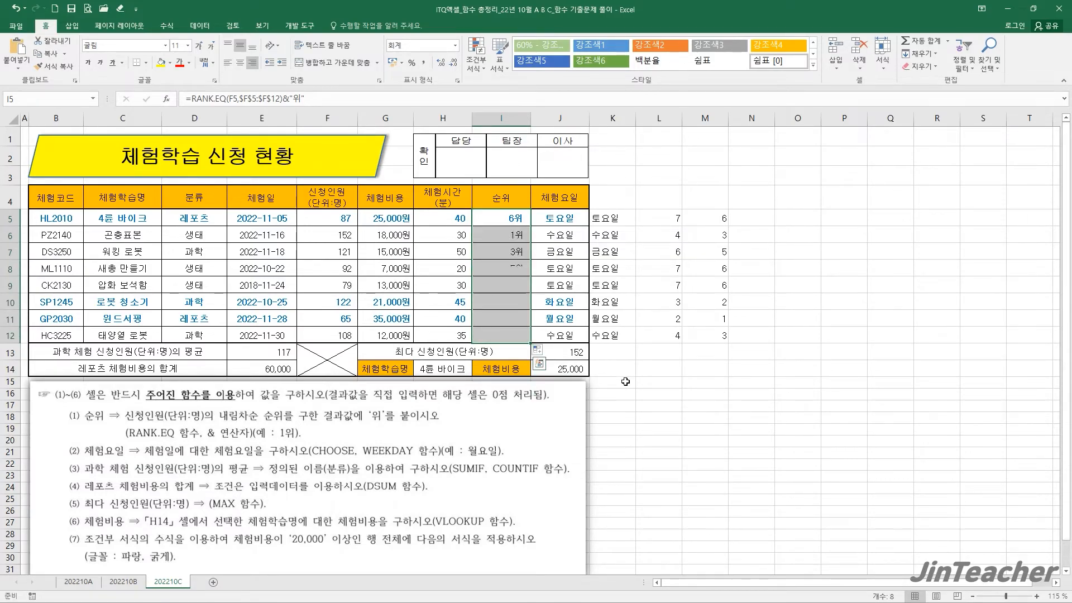
pyautogui.click(657, 368)
# Compare the 순위 value in row 6 with its 신청인원 figure.
pyautogui.moveTo(513, 235); pyautogui.dragTo(466, 234)
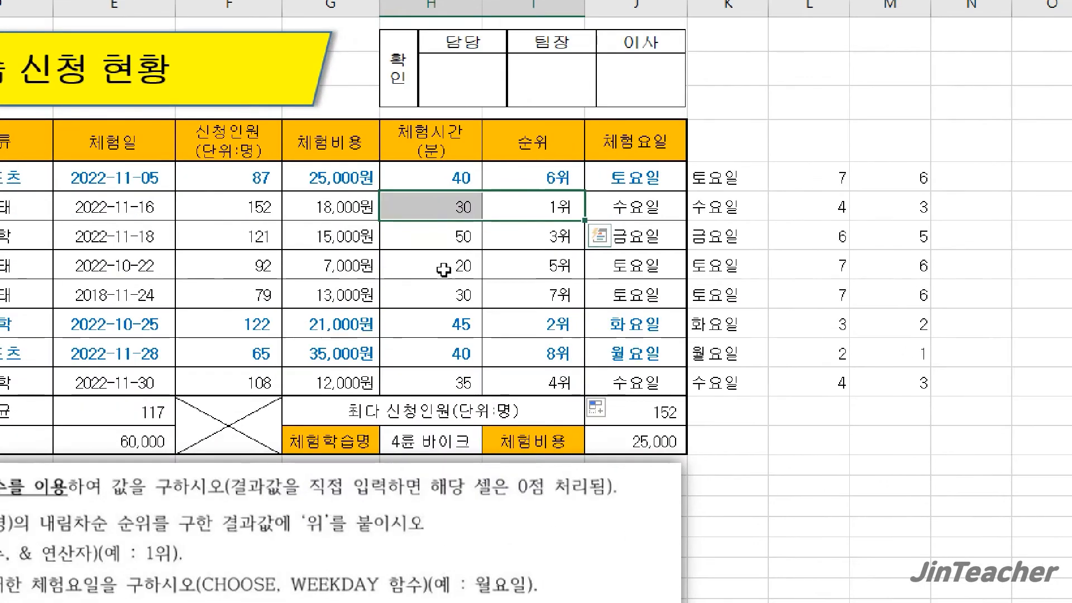
pyautogui.moveTo(228, 199); pyautogui.dragTo(537, 210)
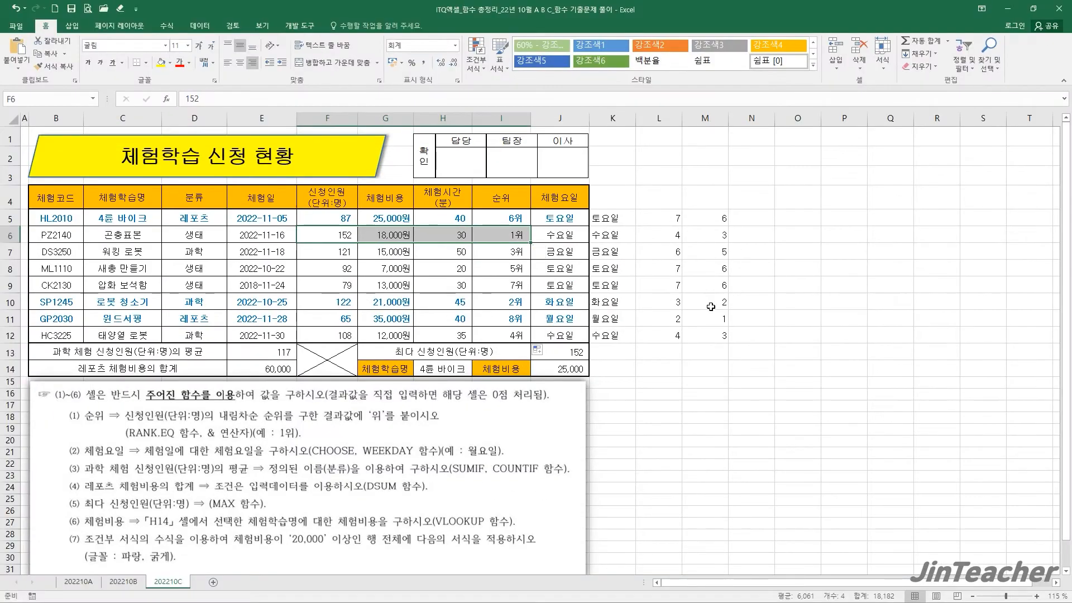
pyautogui.click(872, 412)
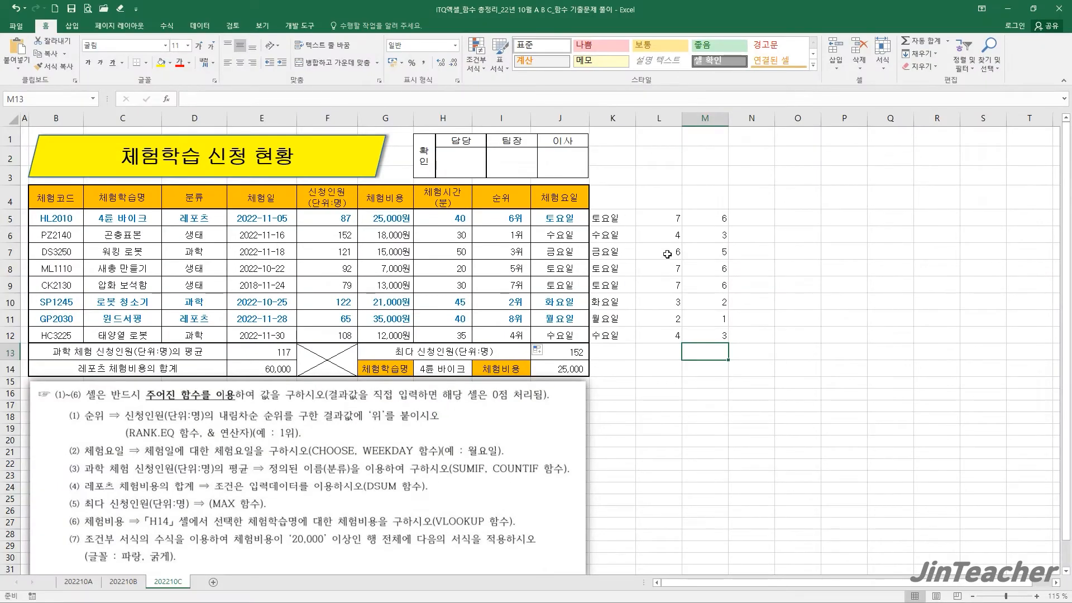
# Delete columns K through P, which hold the practice weekday formulas.
pyautogui.click(675, 251)
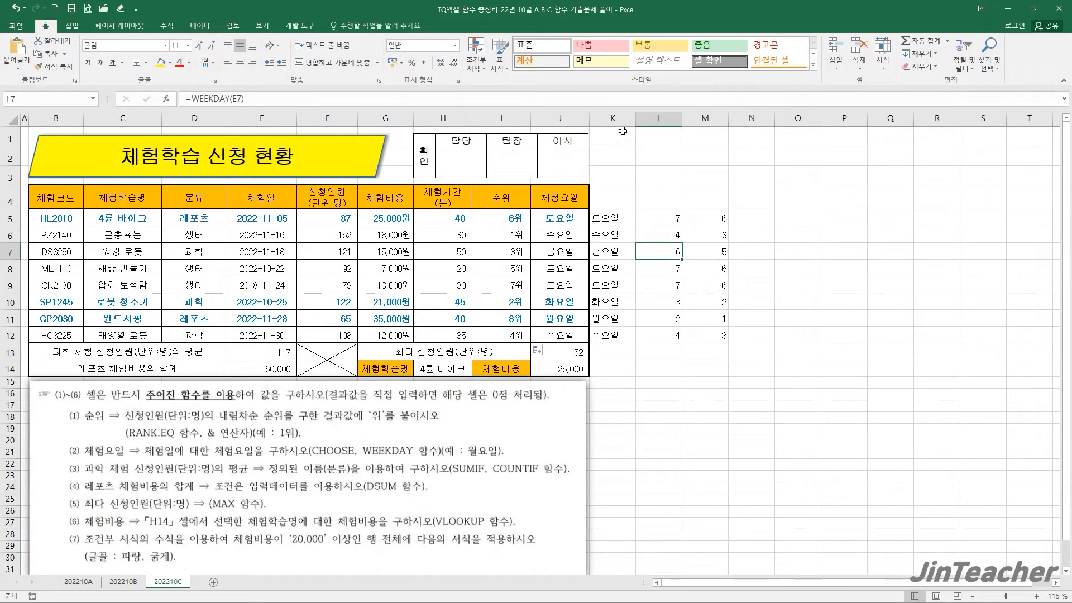
pyautogui.moveTo(622, 119); pyautogui.dragTo(855, 119)
pyautogui.hotkey('ctrl', '-')
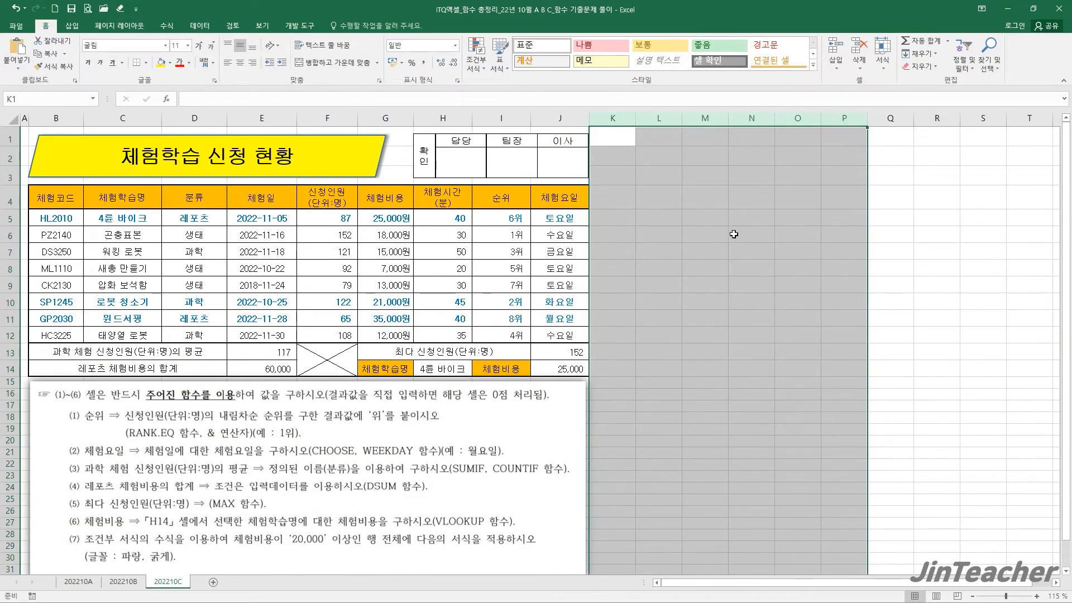
# Start a practice RANK.EQ function in cell L5 with F5 as the Number argument.
pyautogui.click(664, 218)
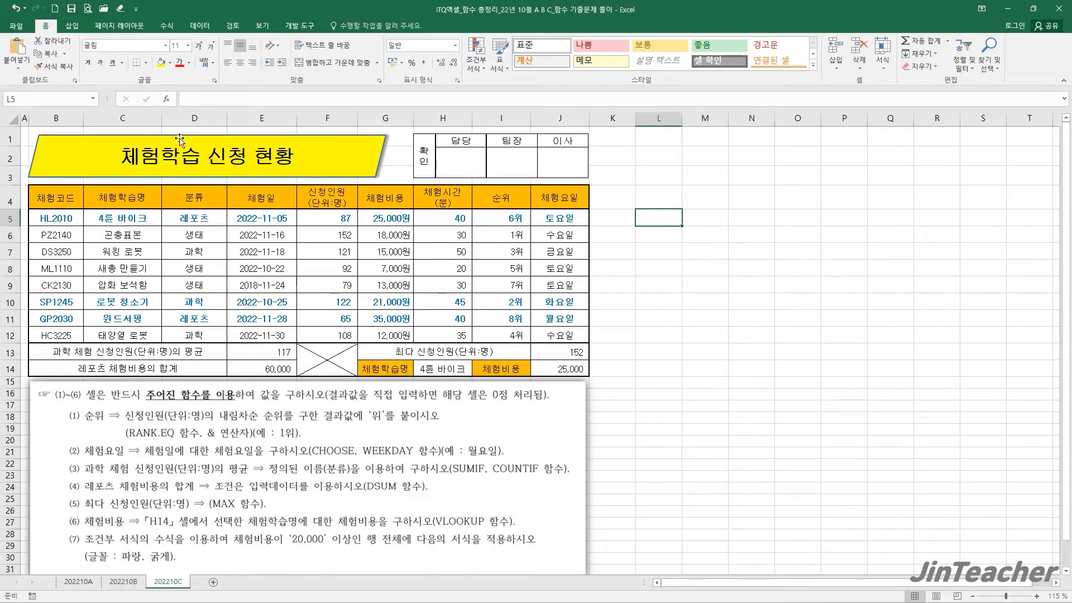
pyautogui.click(167, 102)
pyautogui.click(467, 280)
pyautogui.press('r')
pyautogui.scroll(-2, 470, 279)
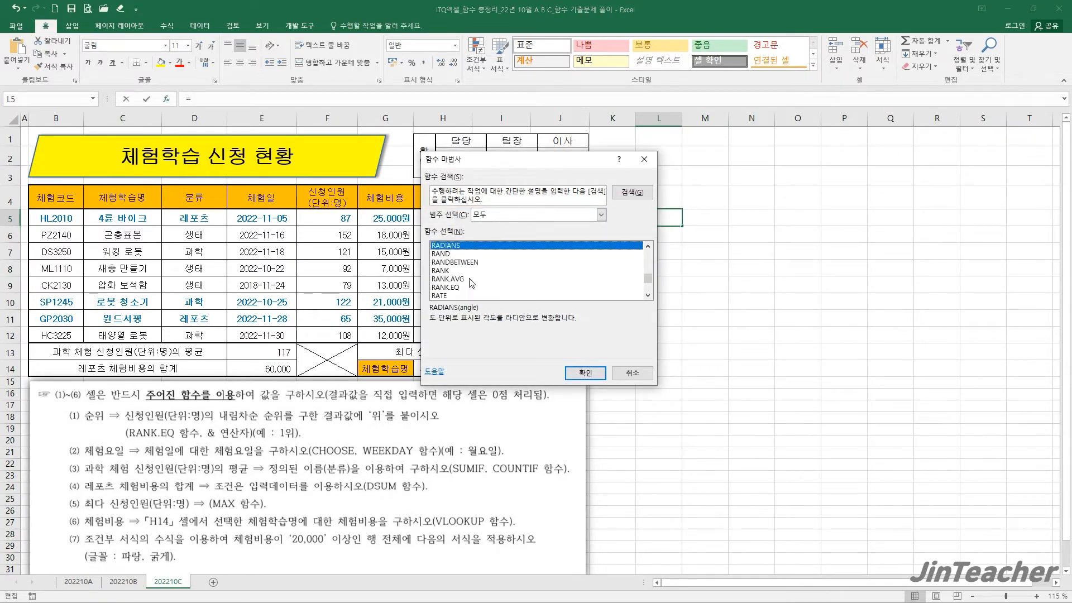
pyautogui.doubleClick(446, 287)
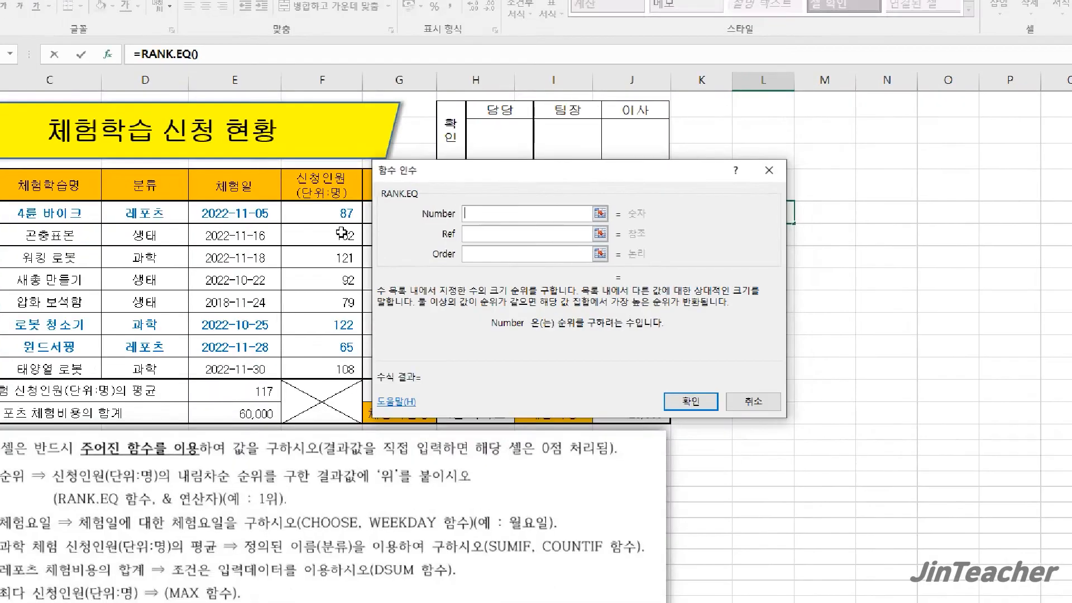
pyautogui.click(342, 211)
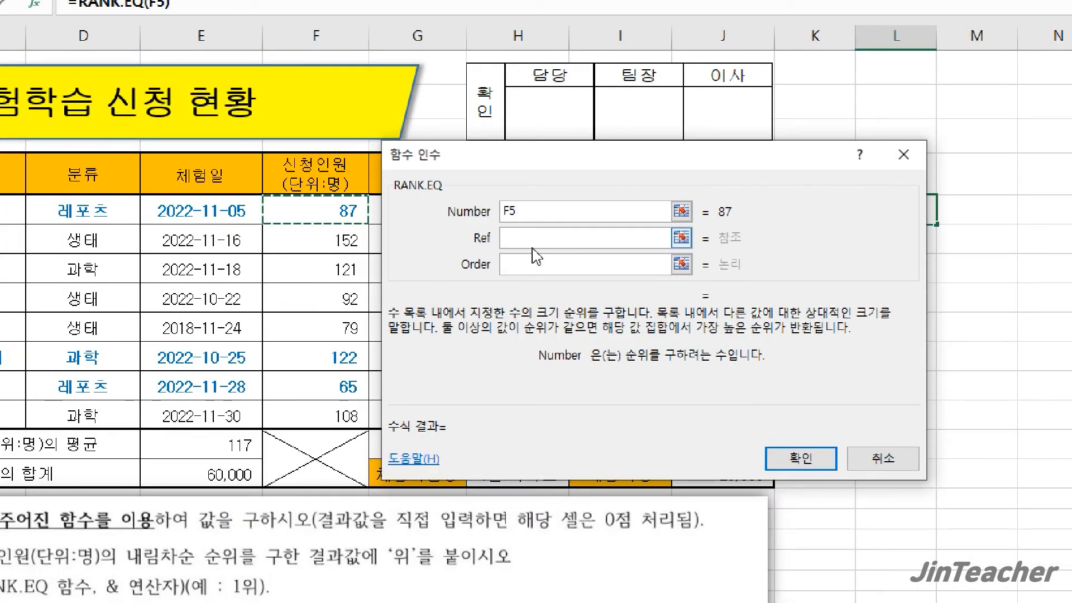
# Set Ref to the absolute range $F$5:$F$12 and Order to 1 for ascending rank, and complete the formula in L5.
pyautogui.press('Tab')
pyautogui.click(335, 213)
pyautogui.moveTo(333, 211); pyautogui.dragTo(340, 414)
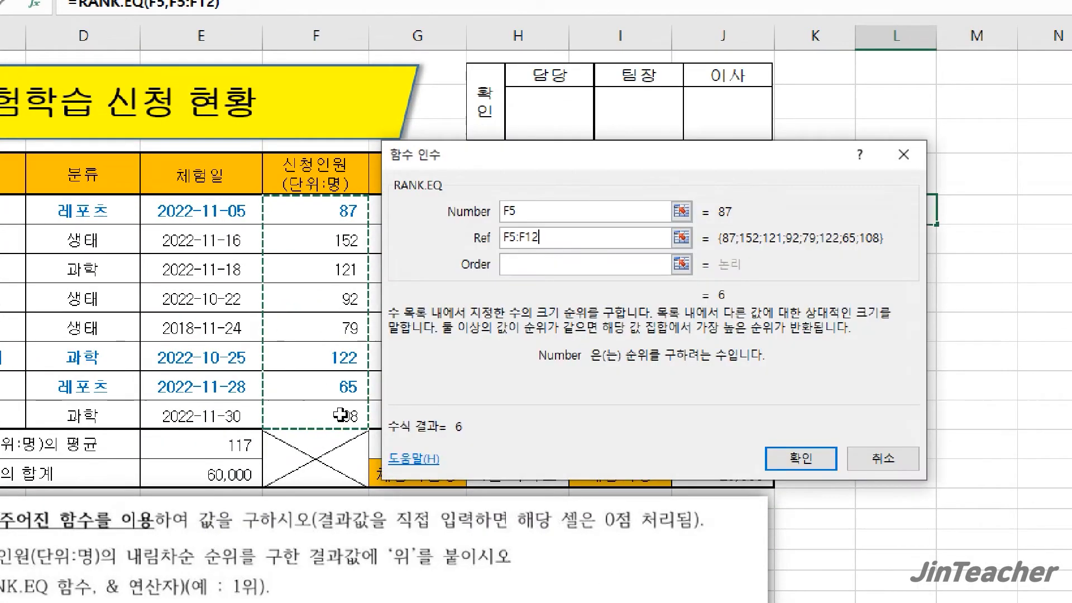
pyautogui.press('F4')
pyautogui.click(539, 265)
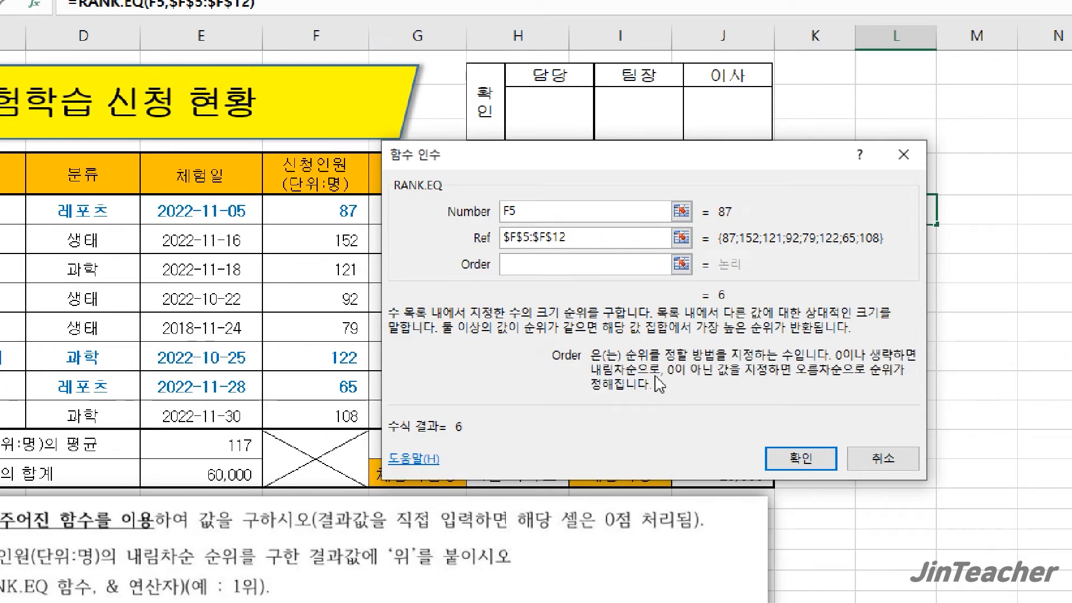
pyautogui.write('1')
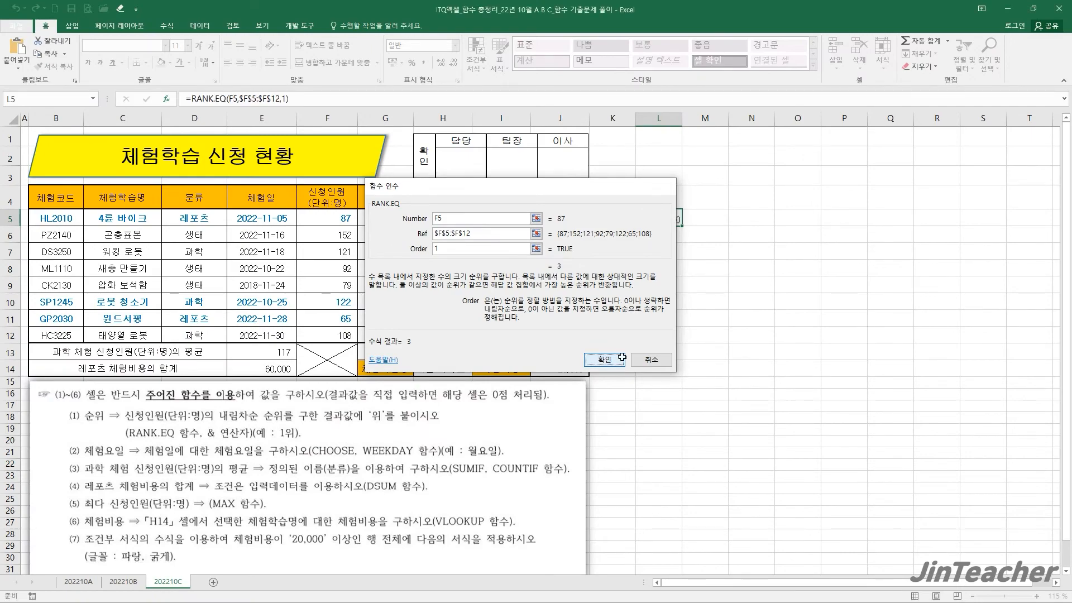
pyautogui.click(801, 458)
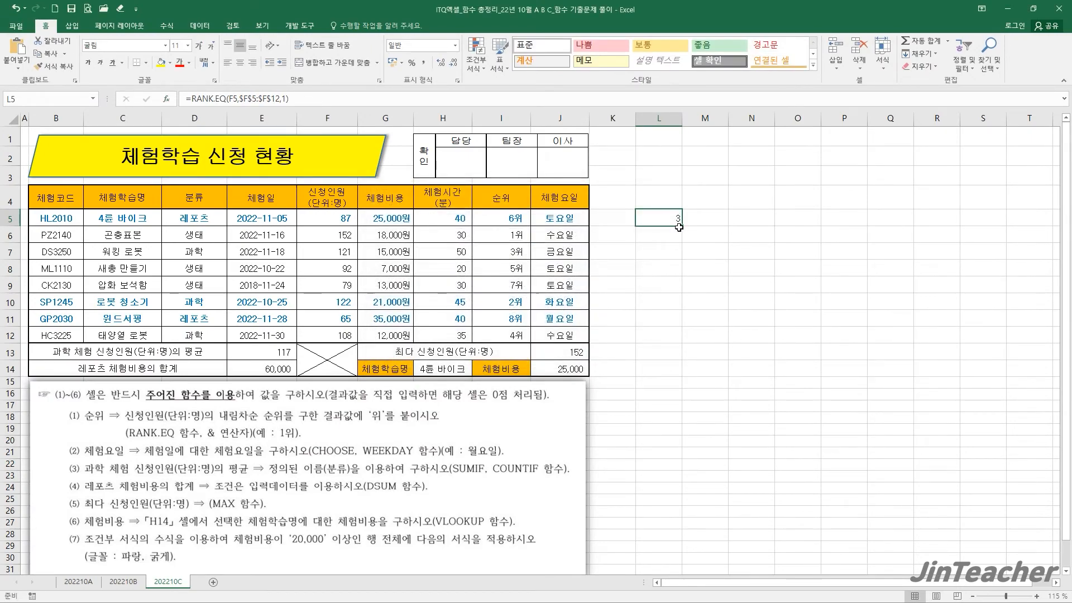
# Fill the L5 formula down to L12 and compare the ascending rank in row 11 with its 신청인원 figure.
pyautogui.moveTo(682, 227)
pyautogui.mouseDown()
pyautogui.moveTo(676, 338)
pyautogui.moveTo(332, 319)
pyautogui.mouseUp()
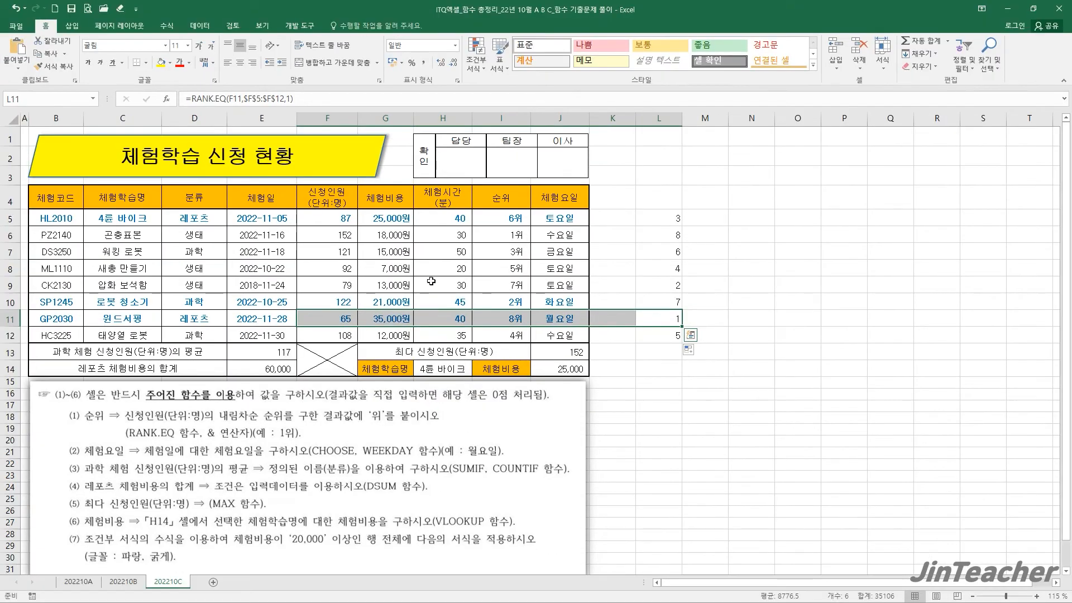
pyautogui.click(994, 510)
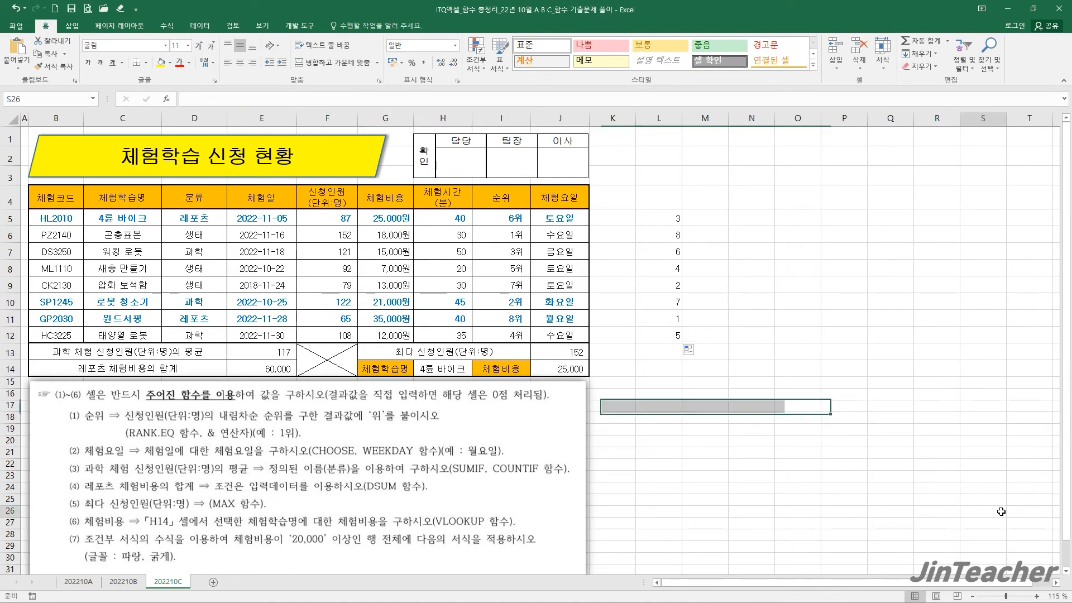